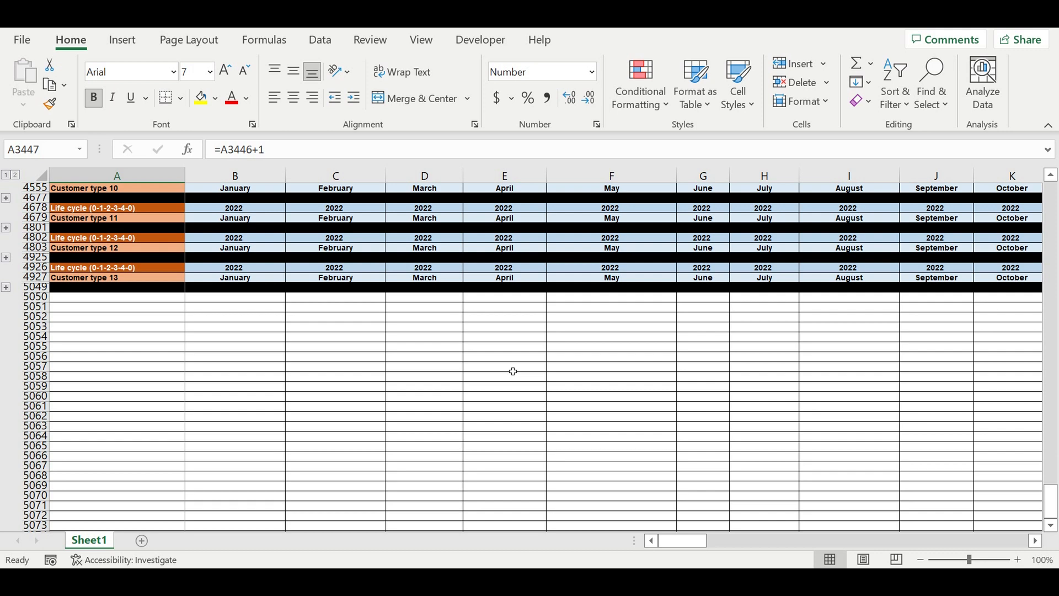
Step: Browse the Life cycle (0-1-2-3-4-0) blocks for each customer type near the bottom of the sheet
scroll(514, 372, "up", 4)
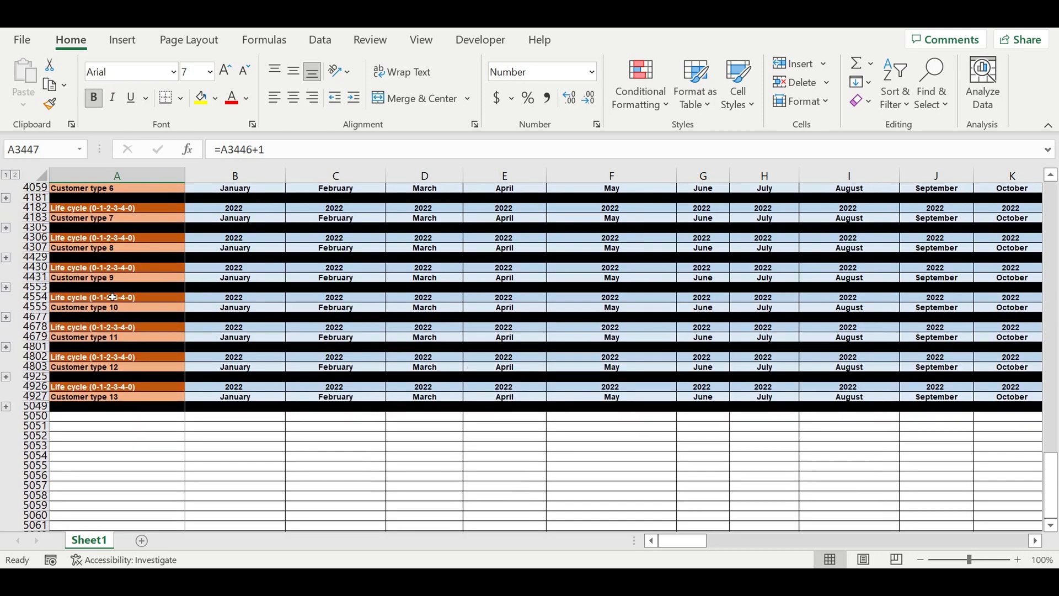
left_click(113, 298)
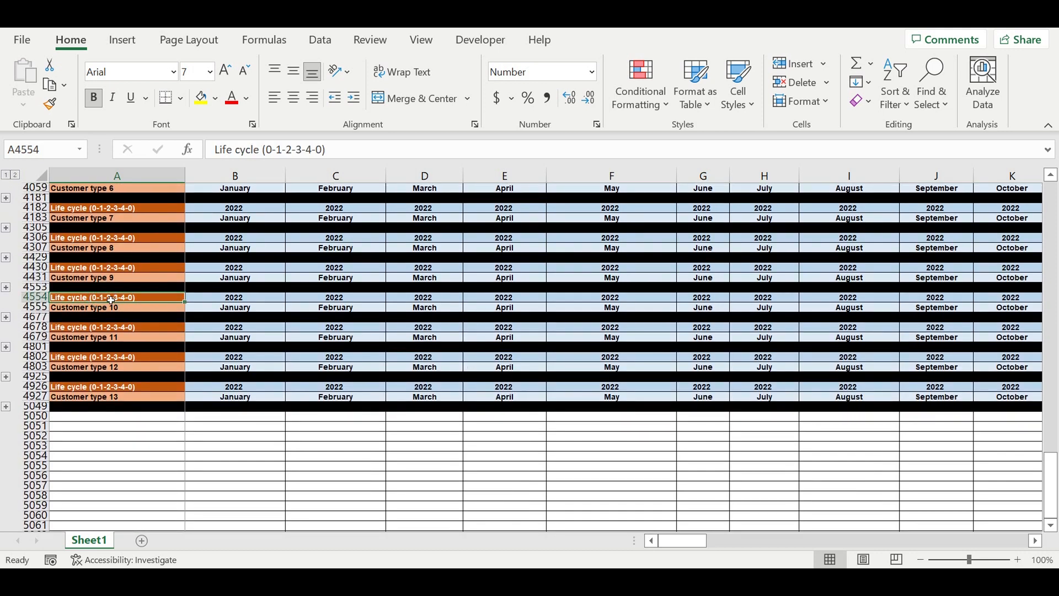
scroll(113, 302, "up", 4)
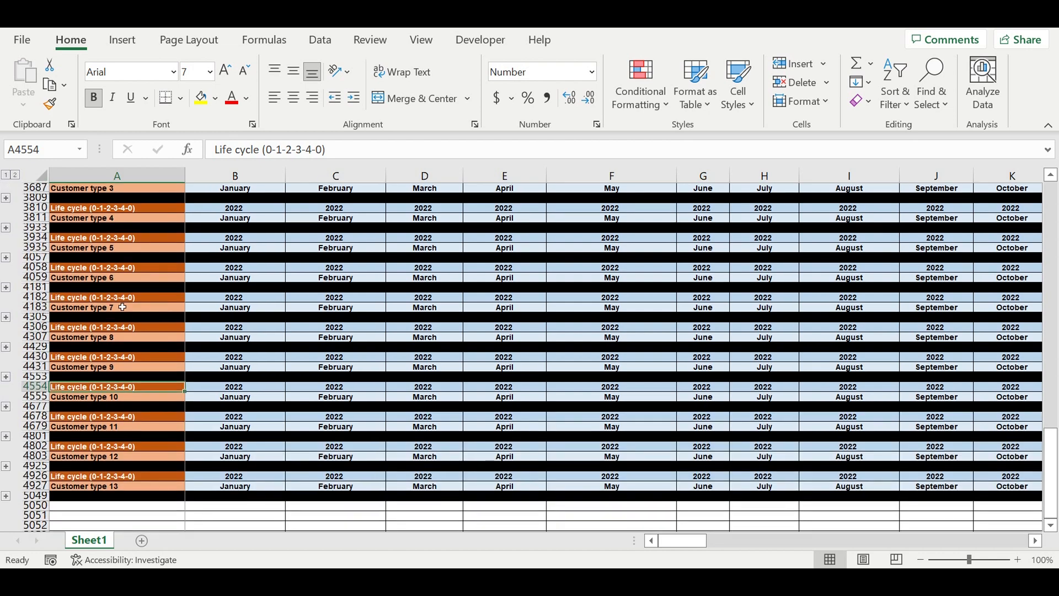
scroll(121, 267, "up", 2)
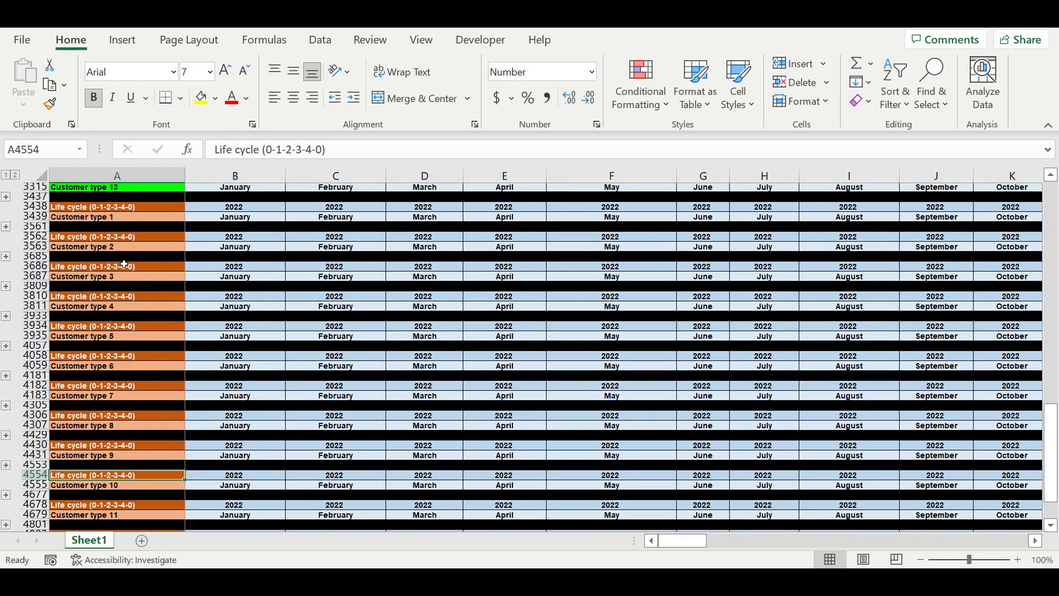
left_click(85, 221)
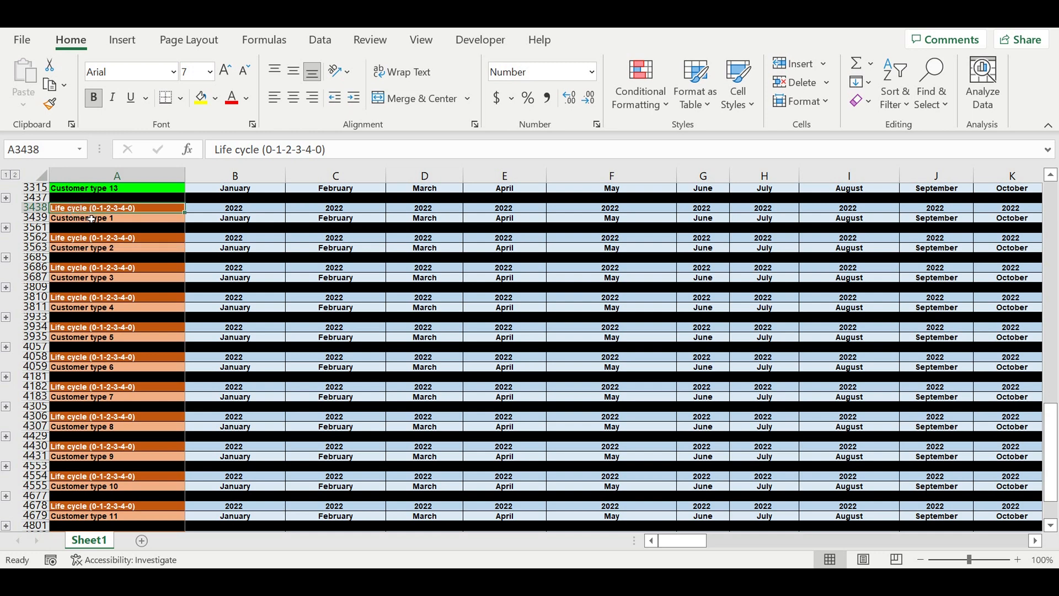
left_click(114, 249)
left_click(119, 279)
left_click(128, 268)
left_click(128, 299)
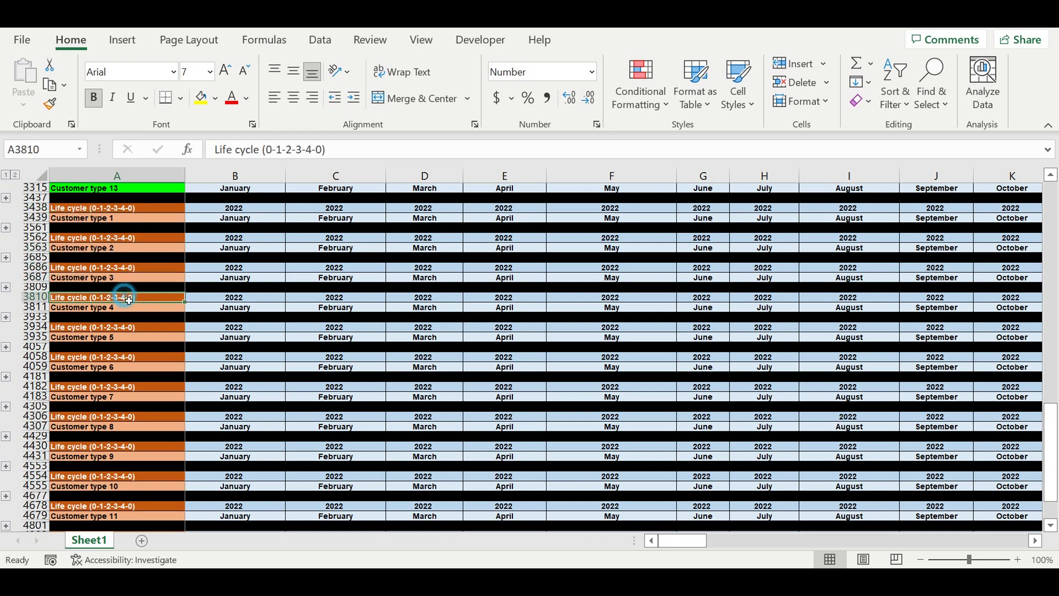
left_click(132, 329)
scroll(174, 376, "down", 1)
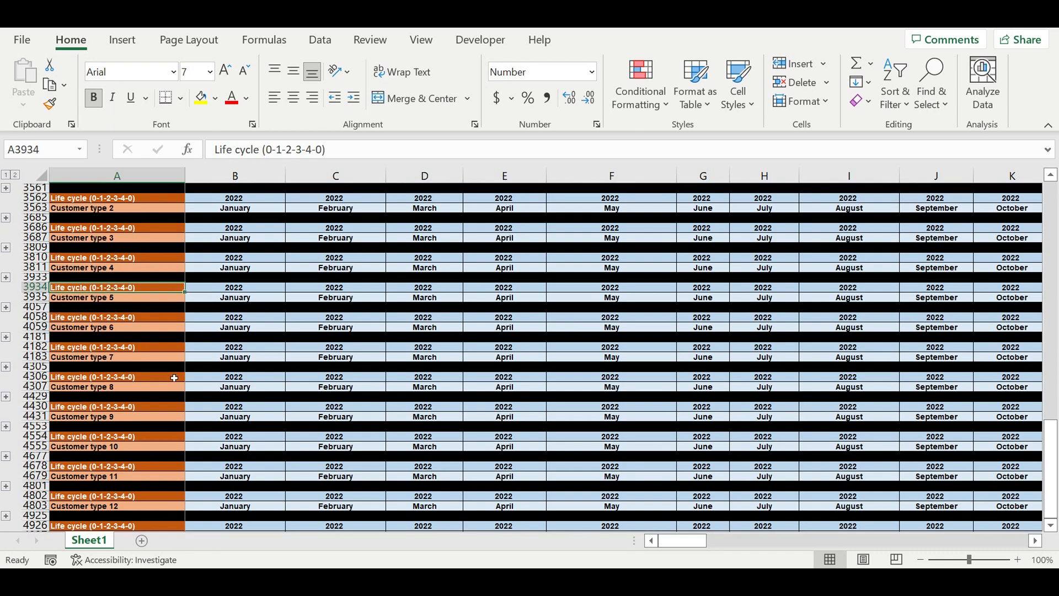
scroll(179, 380, "down", 2)
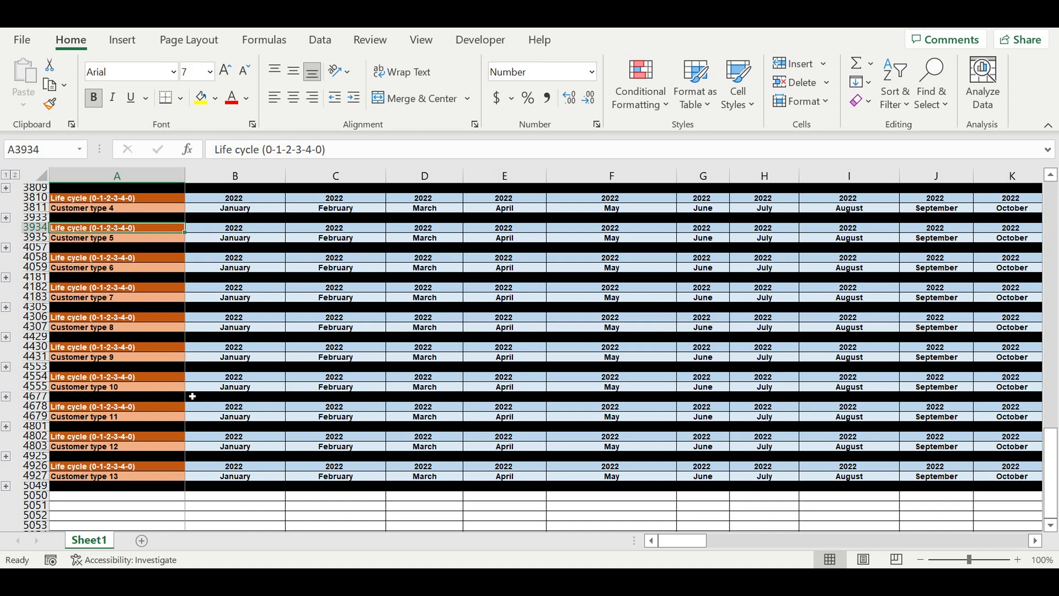
scroll(193, 396, "up", 4)
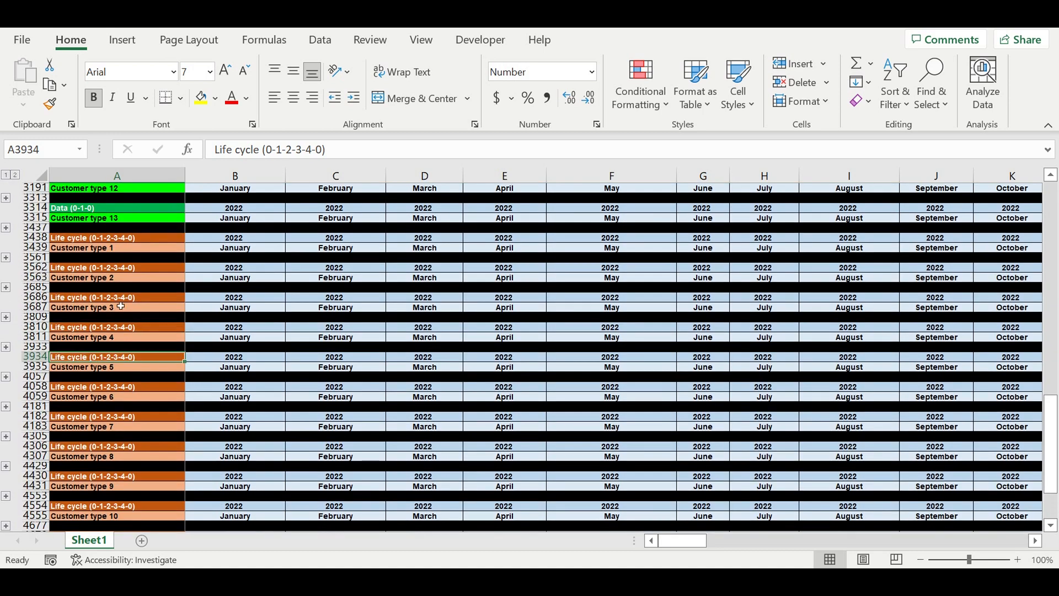
Step: Copy the Customer type 1 life cycle block (rows 3438–3561) and paste it starting at row 5050
left_click_drag(40, 239, 50, 257)
key("ctrl+c")
scroll(104, 421, "down", 6)
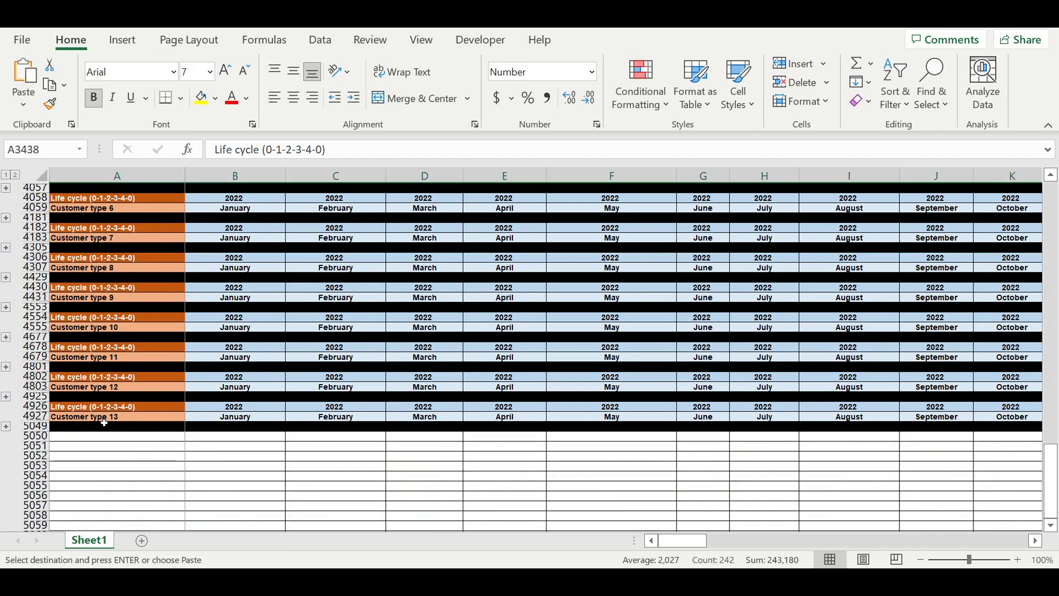
left_click(97, 440)
key("ctrl+v")
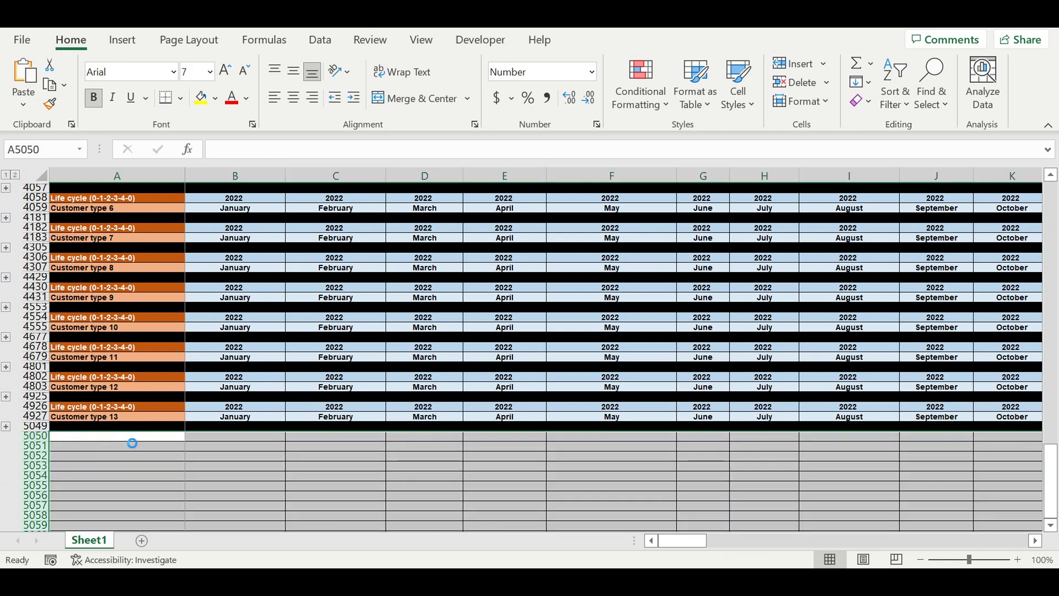
Step: Rename the pasted block's heading to Life cycle (0-1-1-1-1-0)
left_click(109, 437)
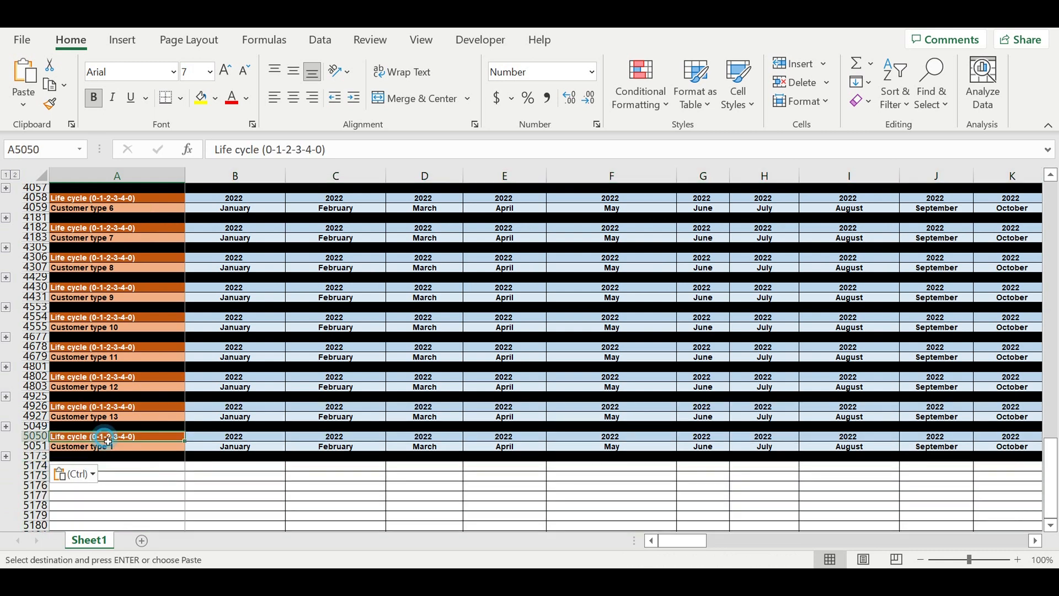
double_click(287, 150)
type("1")
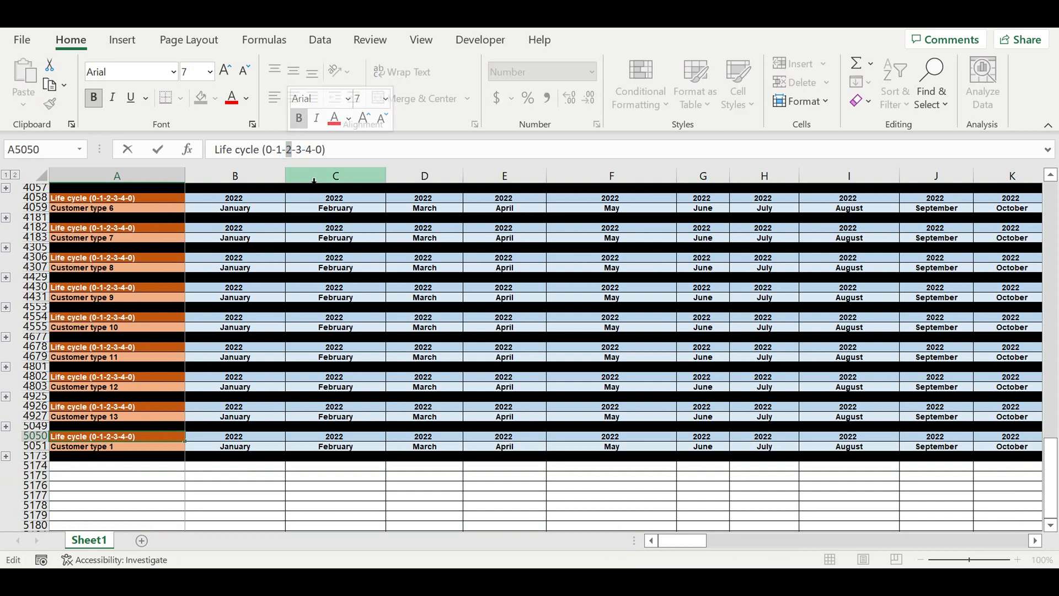
double_click(299, 150)
type("1")
double_click(310, 150)
type("1")
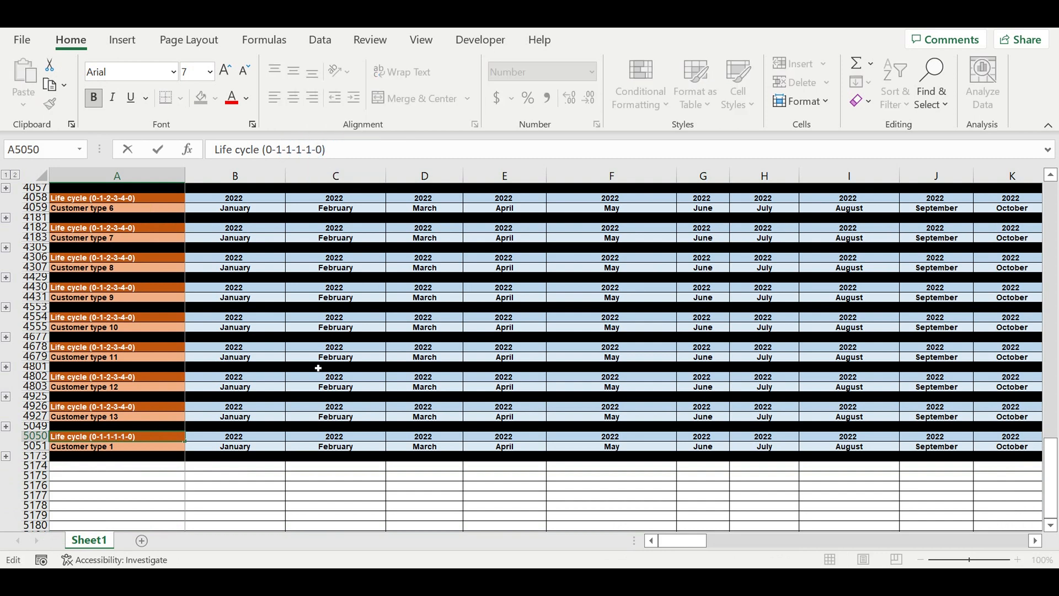
left_click(146, 487)
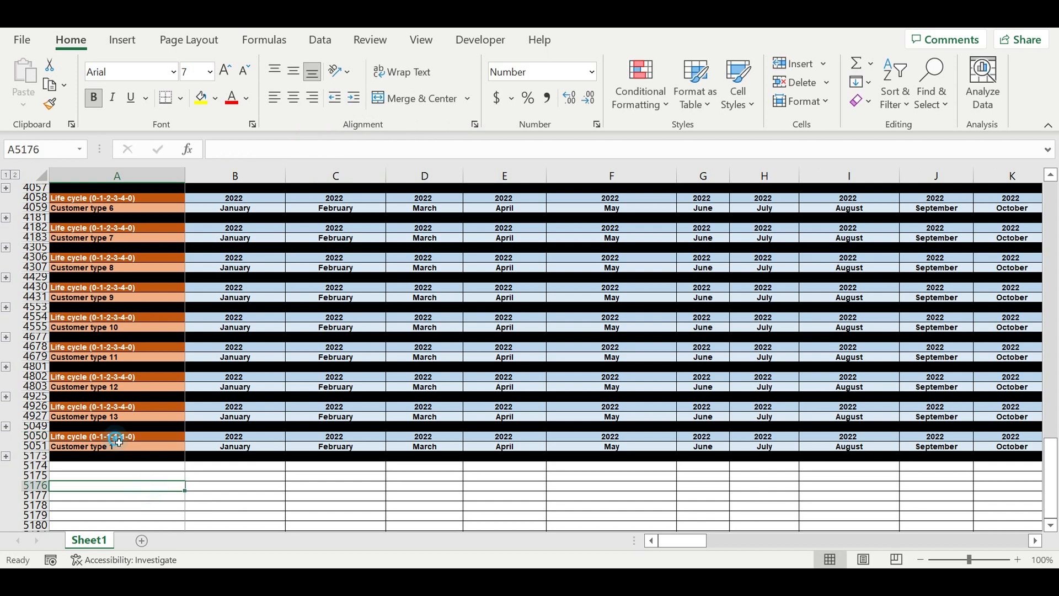
Step: Fill the new Life cycle (0-1-1-1-1-0) heading cell with purple
left_click(113, 437)
left_click(215, 97)
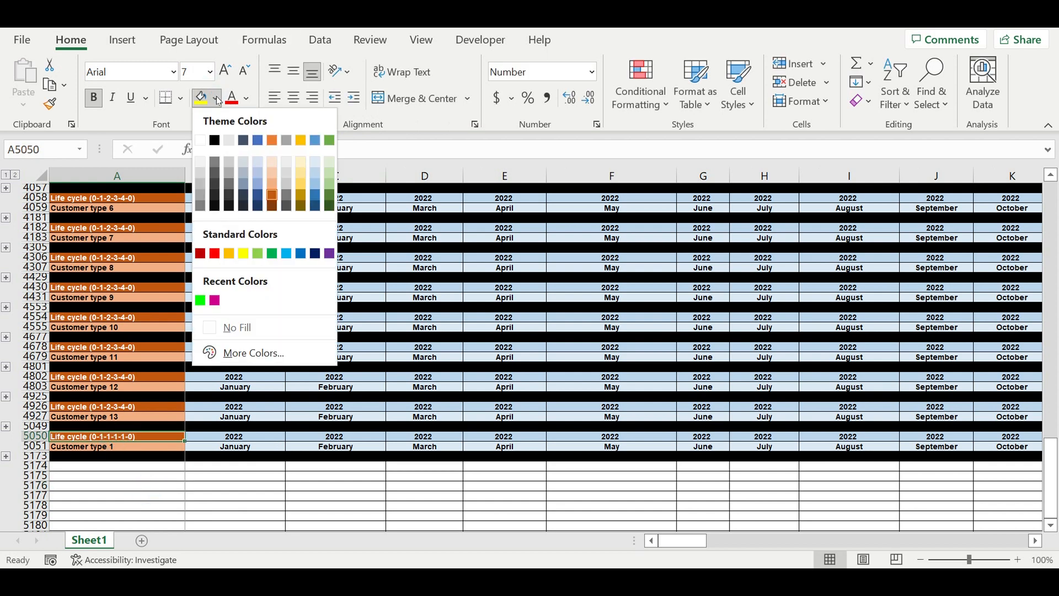
left_click(330, 254)
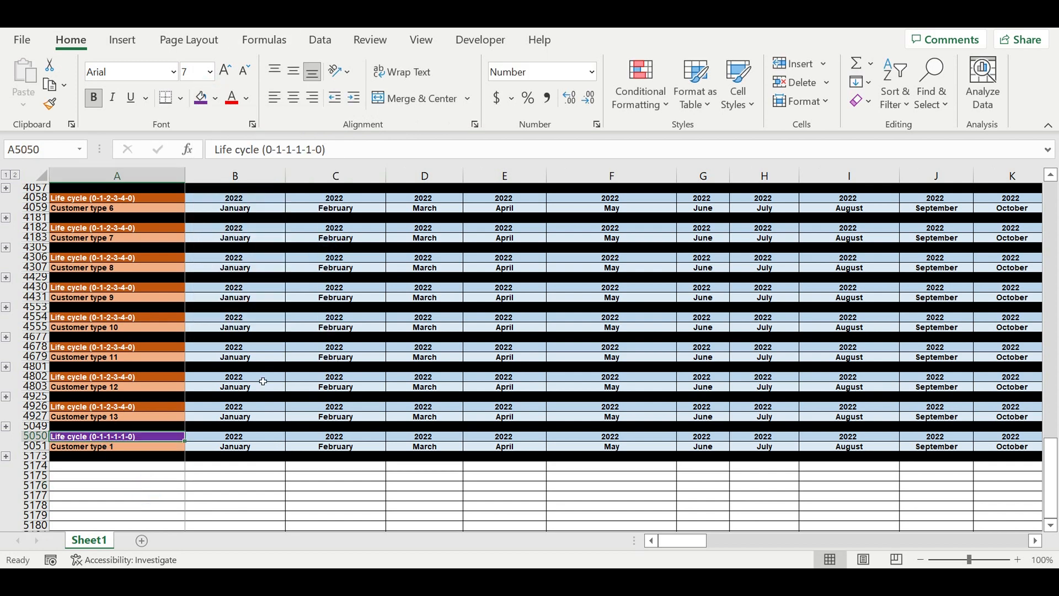
Step: Give the pasted Customer type 1 cell a dark blue fill and white font
left_click(152, 447)
left_click(215, 98)
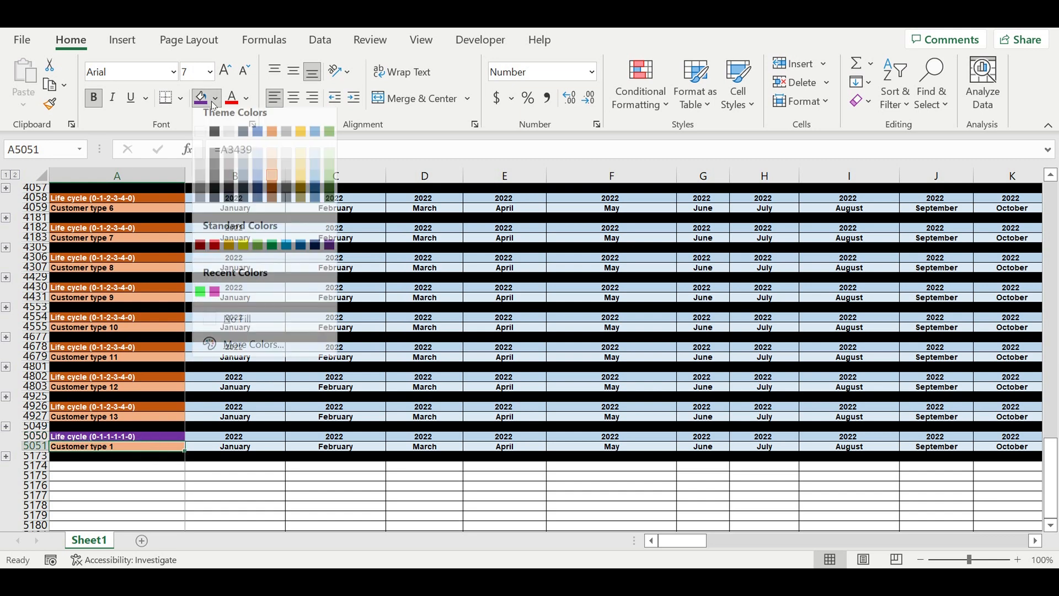
left_click(315, 253)
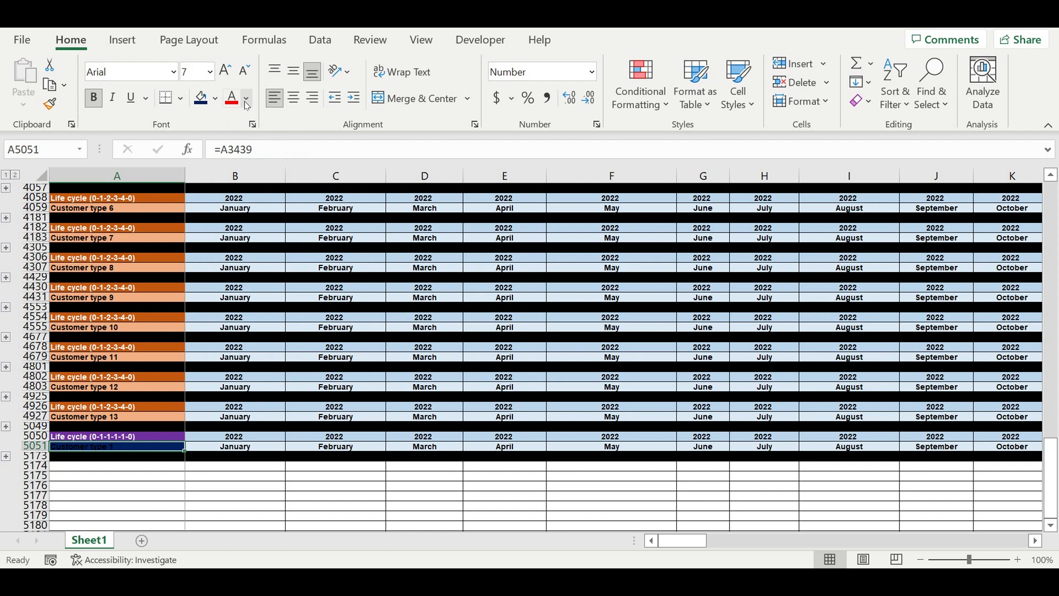
left_click(246, 99)
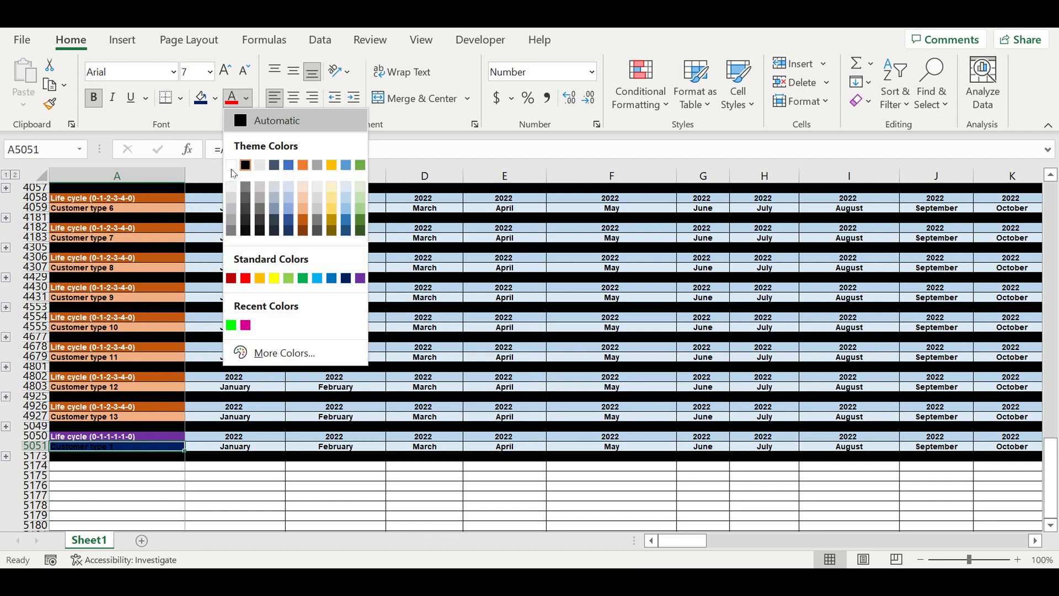
left_click(232, 166)
Step: Expand the pasted block's grouped rows to show its data grid
left_click(267, 428)
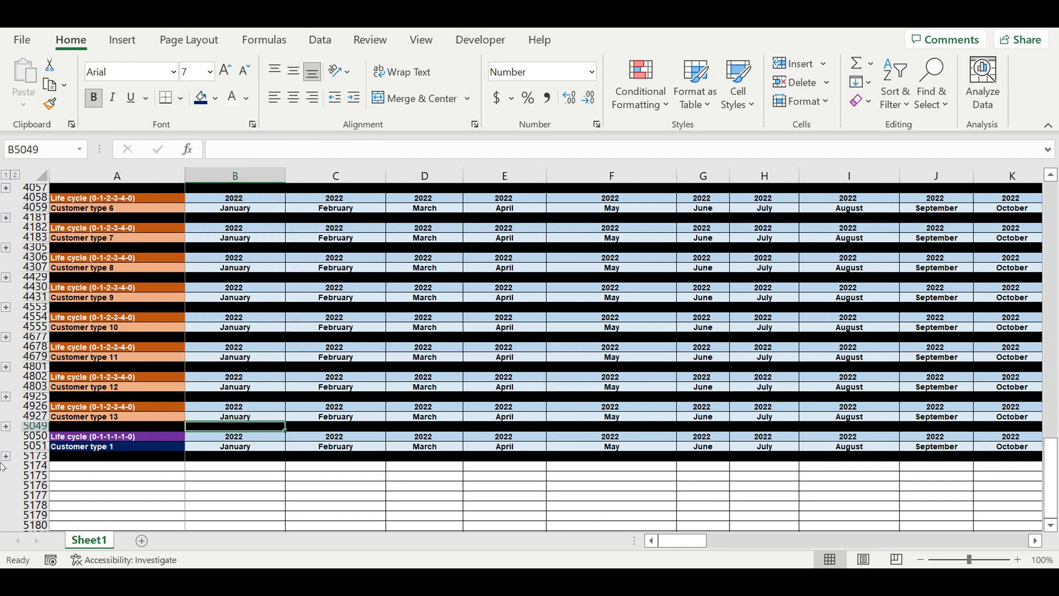
left_click(5, 458)
scroll(329, 412, "down", 20)
scroll(326, 339, "up", 5)
scroll(326, 338, "up", 16)
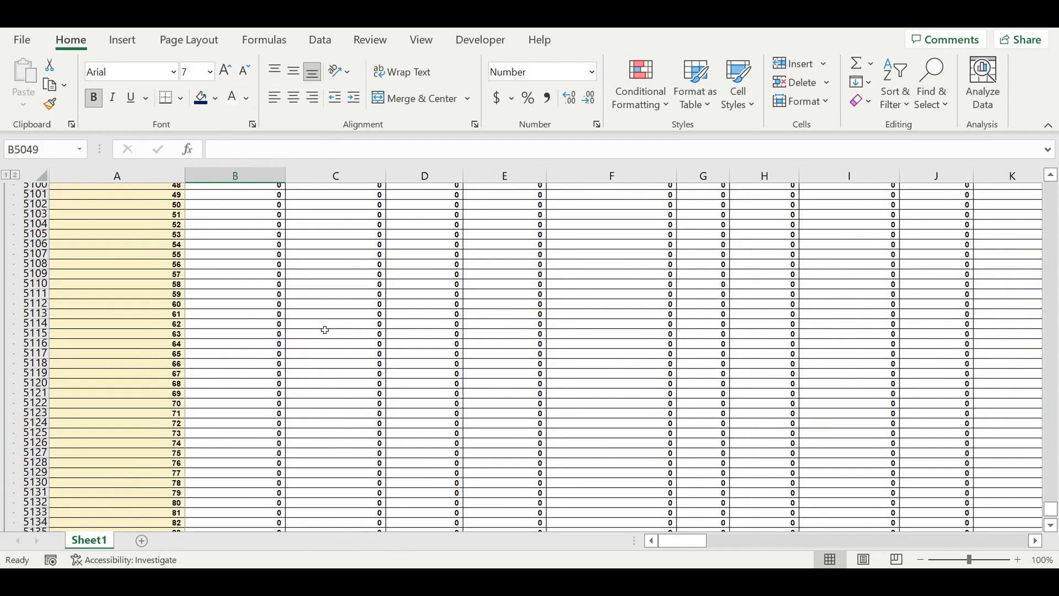
scroll(326, 333, "up", 15)
left_click(266, 303)
left_click_drag(266, 303, 379, 378)
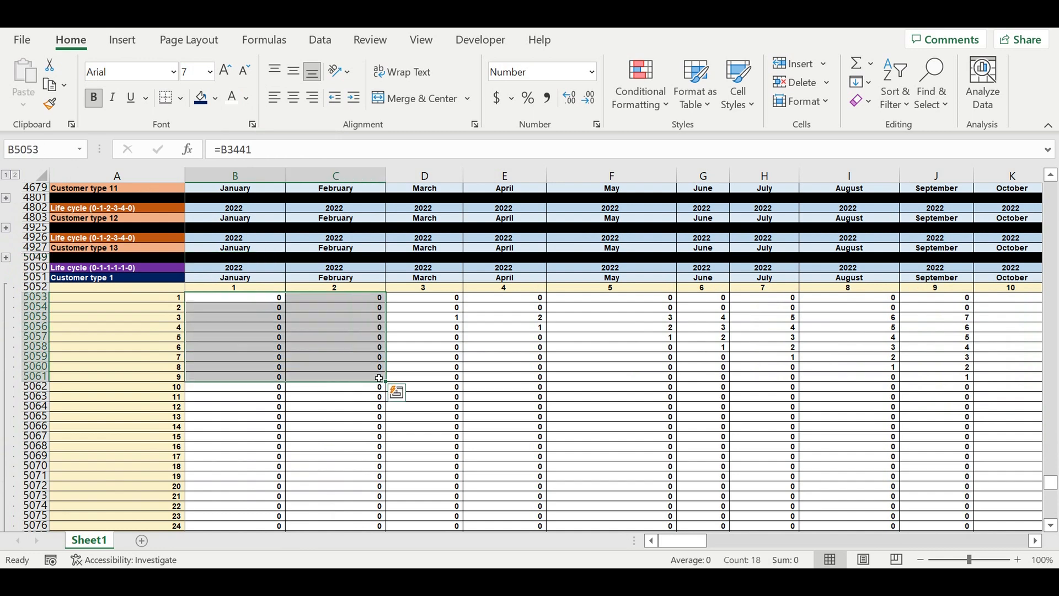
left_click(306, 328)
Step: In B5053 enter =IF(B3441>0,1,0), referencing the first data cell of the original Customer type 1 block
left_click(266, 299)
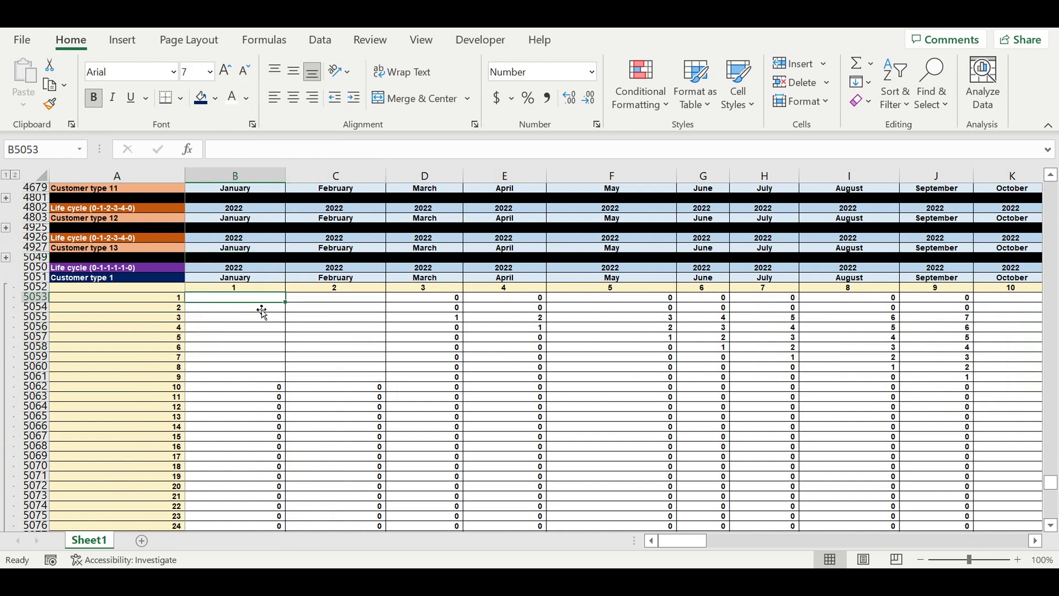
scroll(257, 302, "up", 15)
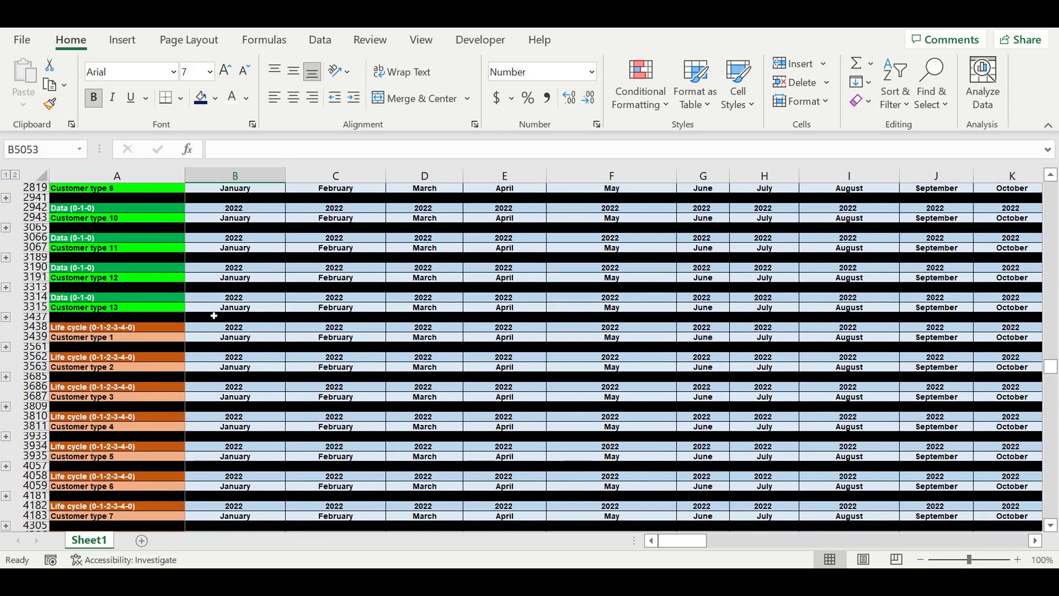
left_click(6, 346)
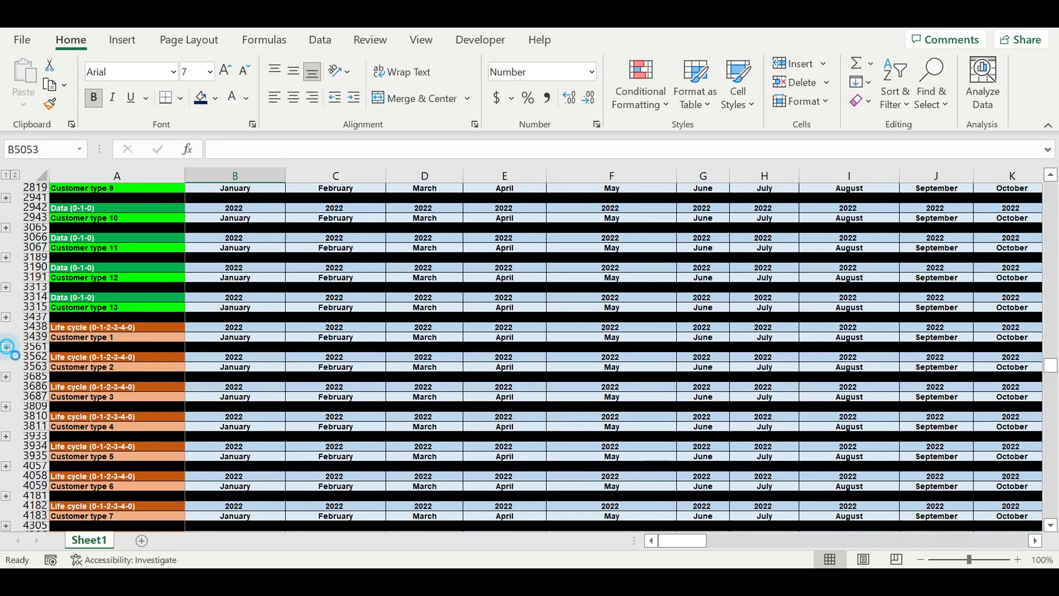
scroll(201, 363, "down", 20)
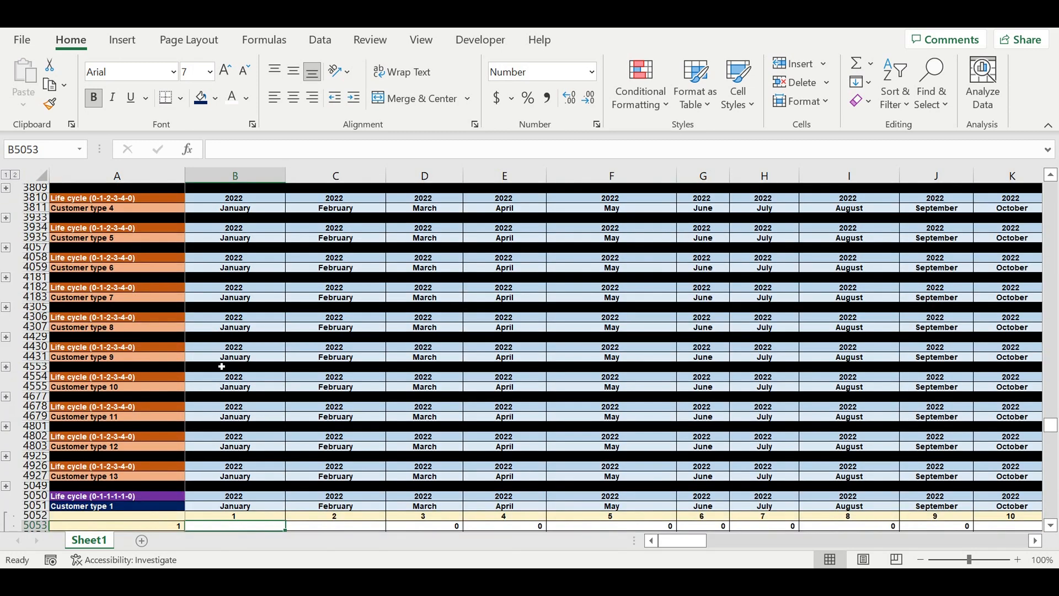
type("=if(")
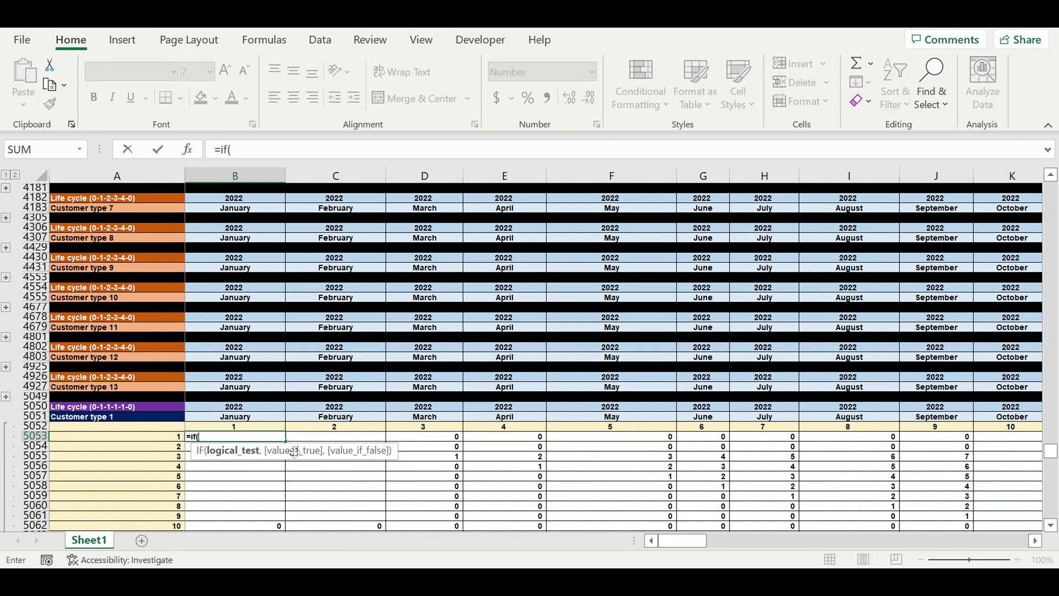
scroll(259, 372, "up", 20)
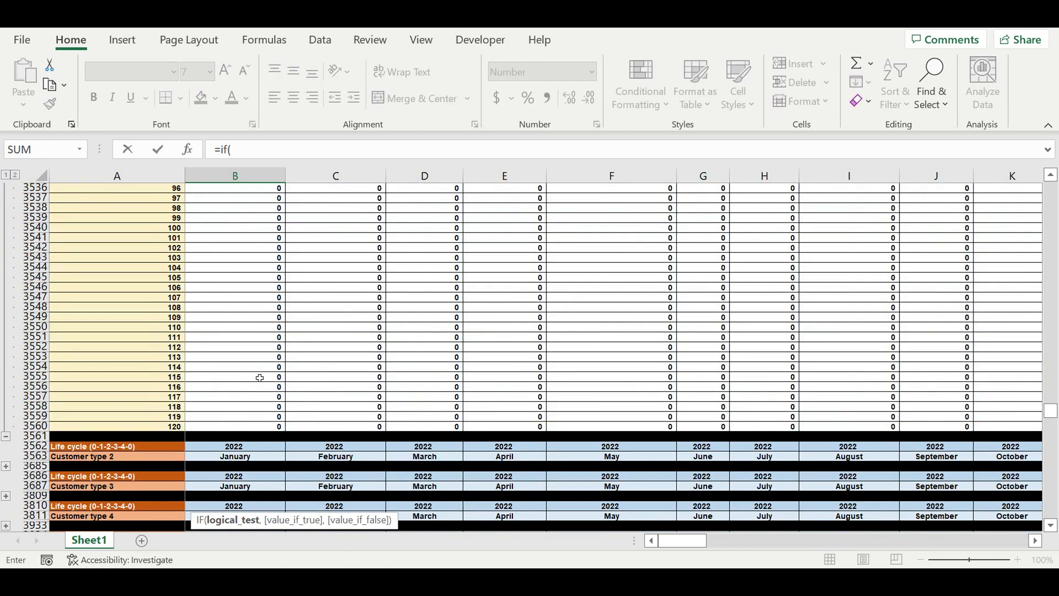
scroll(259, 372, "up", 13)
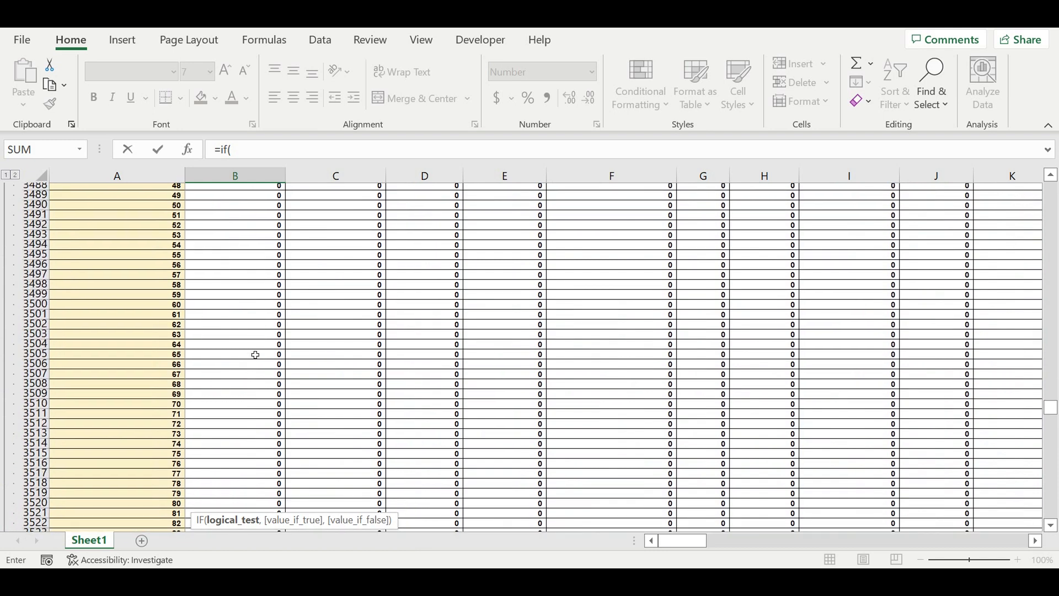
scroll(257, 354, "up", 15)
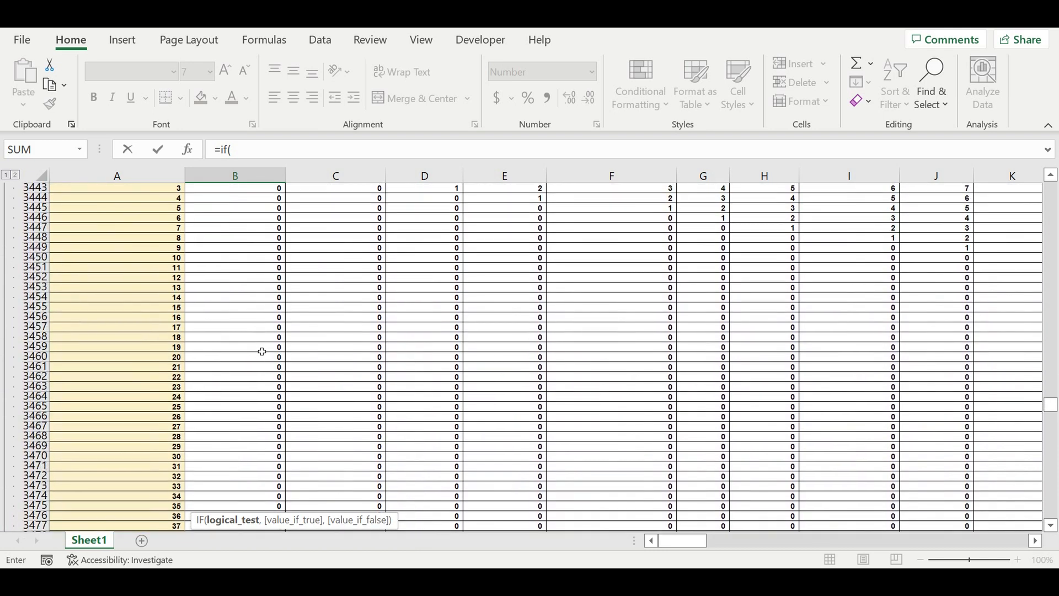
scroll(263, 350, "up", 2)
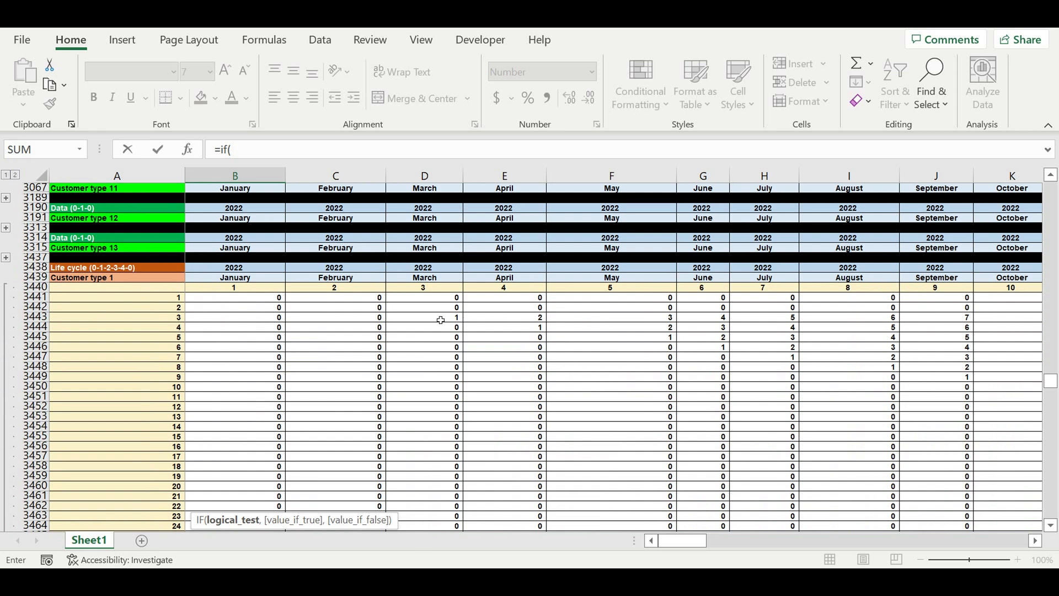
left_click(246, 299)
type(">0,1,0")
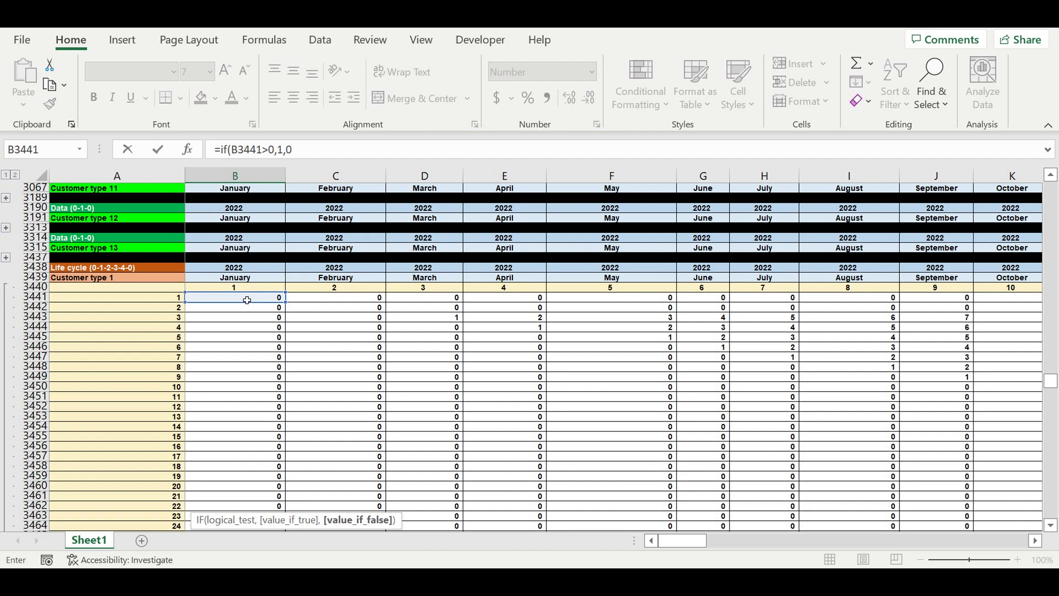
type(")")
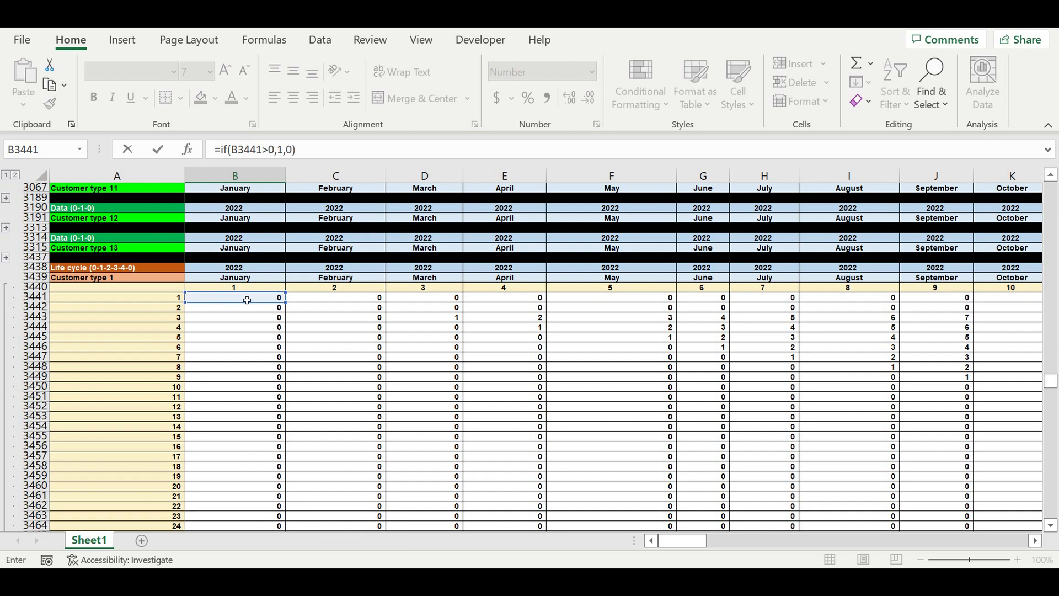
key("Return")
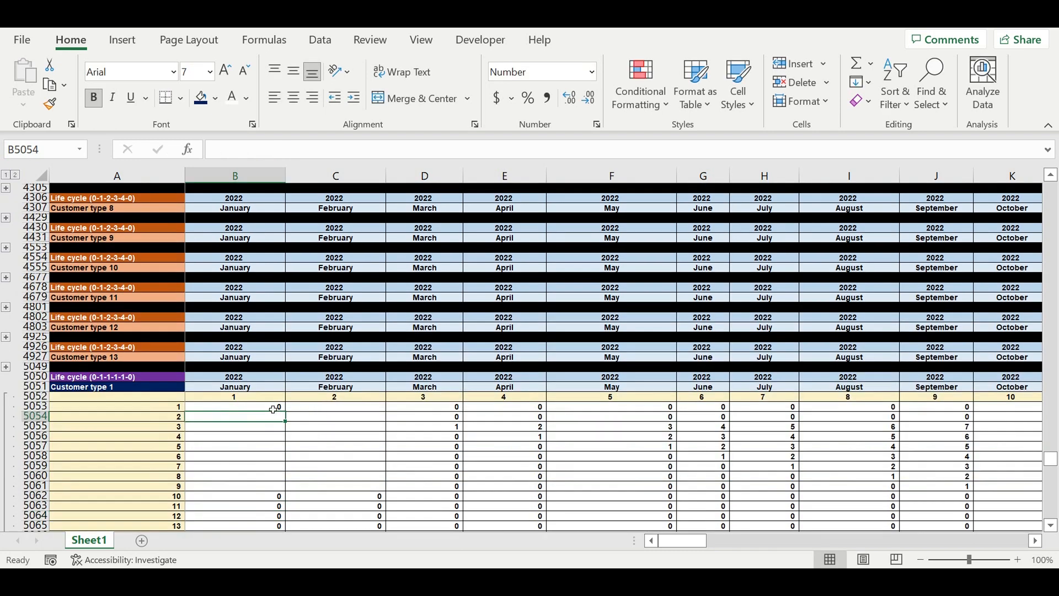
Step: Fill the B5053 IF formula across the new block's entire data grid through column DQ and row 5172
left_click(272, 408)
left_click_drag(286, 415, 920, 466)
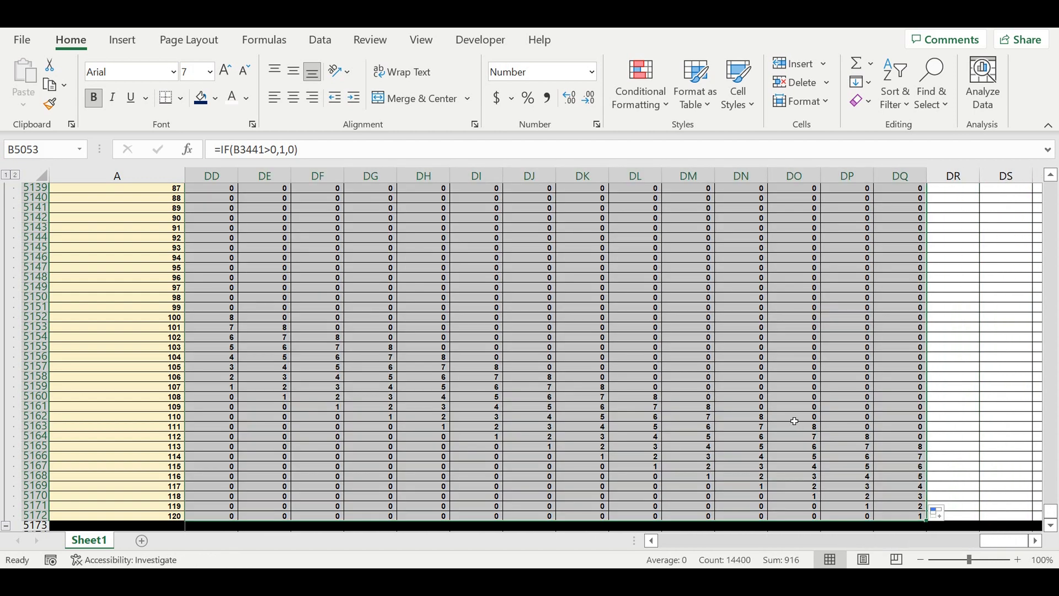
Step: Check the filled formulas in row 5157, then collapse the new Customer type 1 block's grouped rows
left_click(513, 379)
left_click_drag(489, 370, 602, 372)
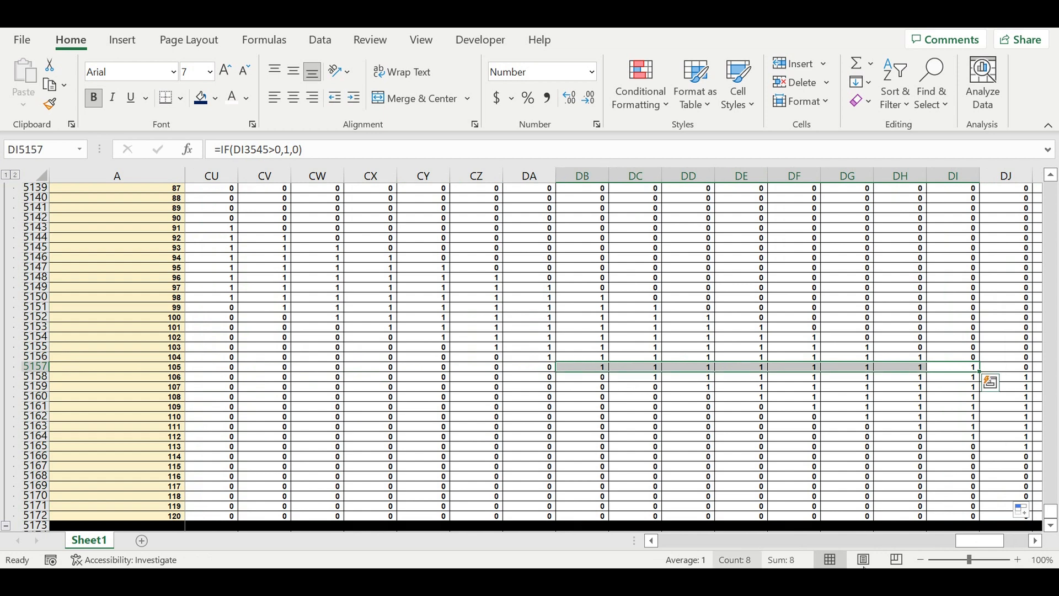
left_click_drag(982, 540, 952, 540)
left_click_drag(611, 525, 198, 473)
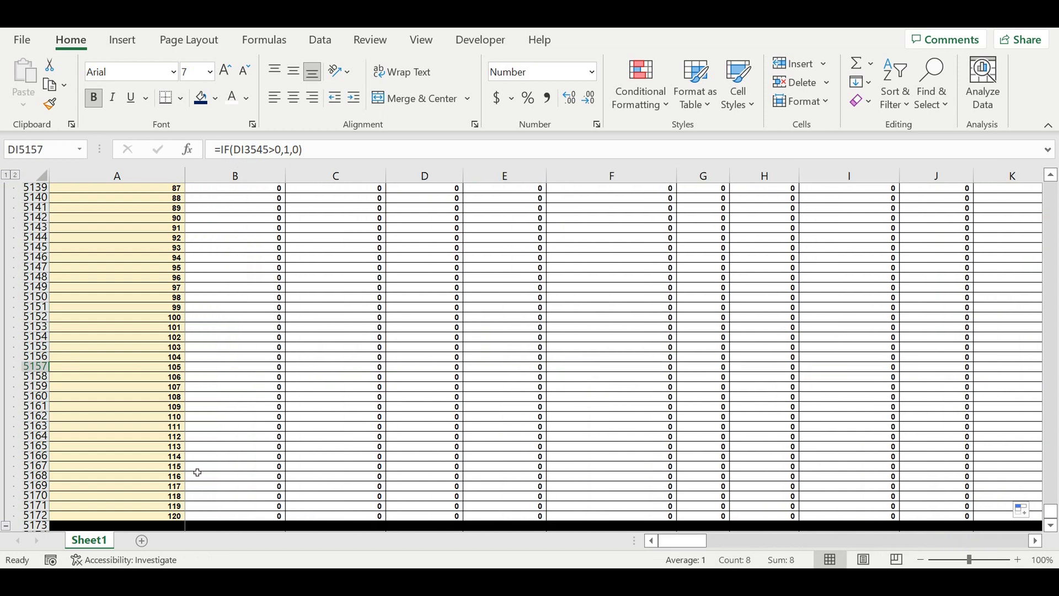
scroll(19, 473, "down", 4)
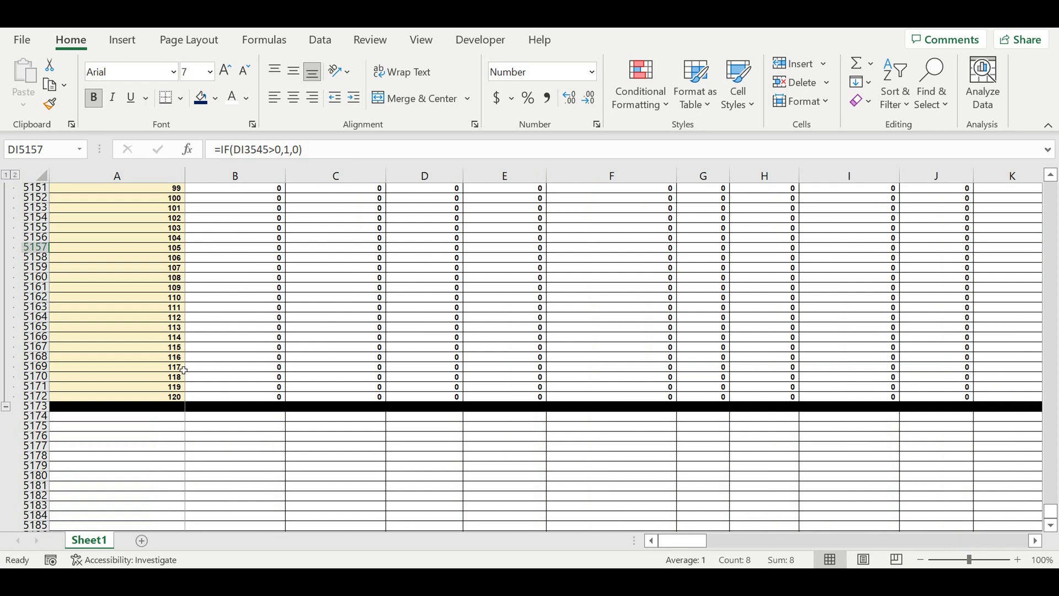
left_click(5, 409)
scroll(199, 353, "up", 5)
left_click(121, 367)
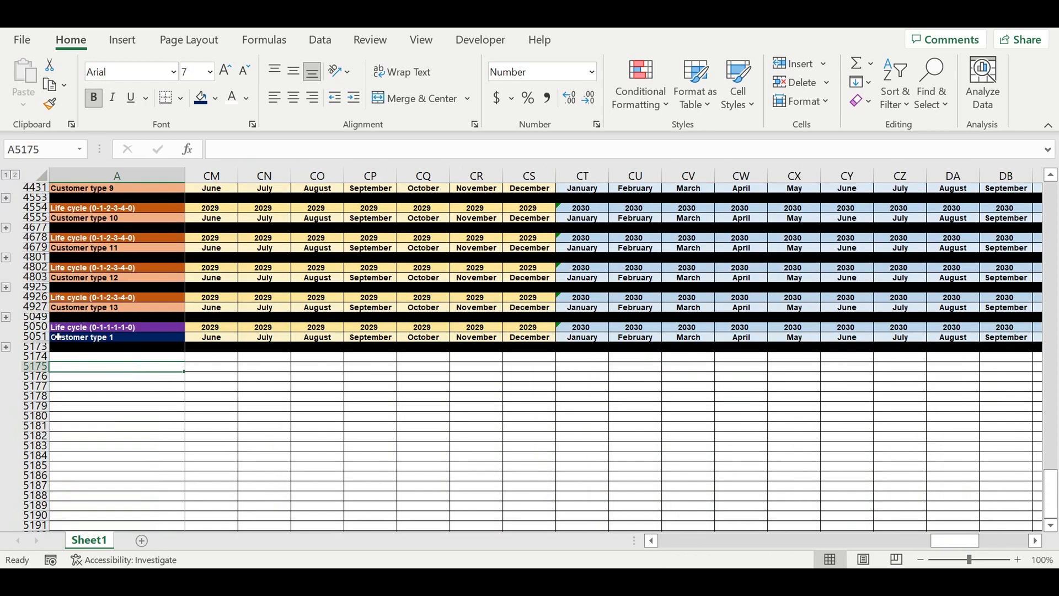
Step: Copy the collapsed Life cycle (0-1-1-1-1-0) block and paste a copy directly below it for Customer type 2
left_click_drag(43, 327, 45, 348)
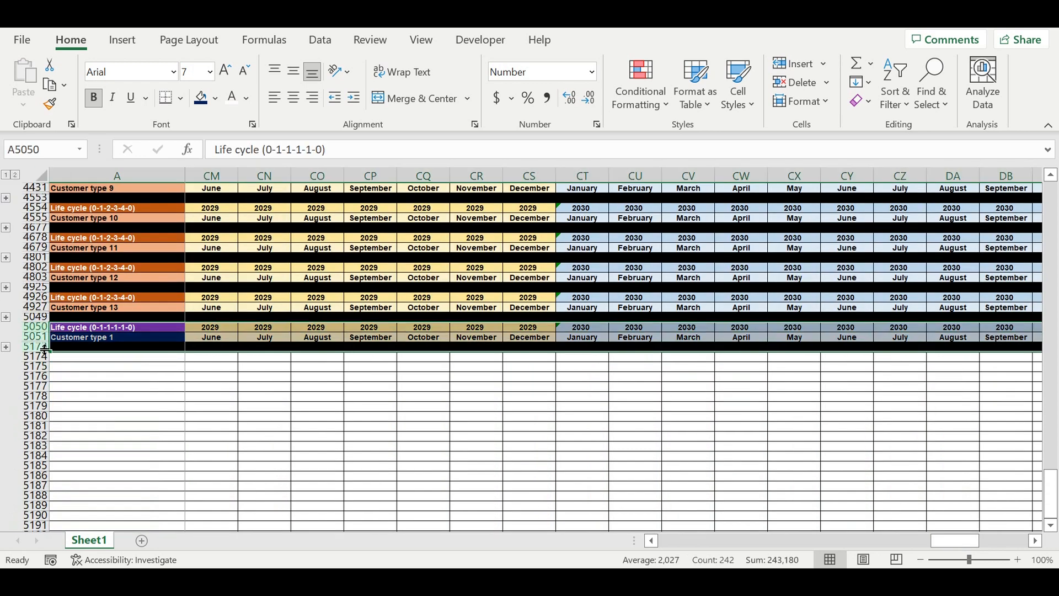
key("ctrl+c")
left_click(71, 357)
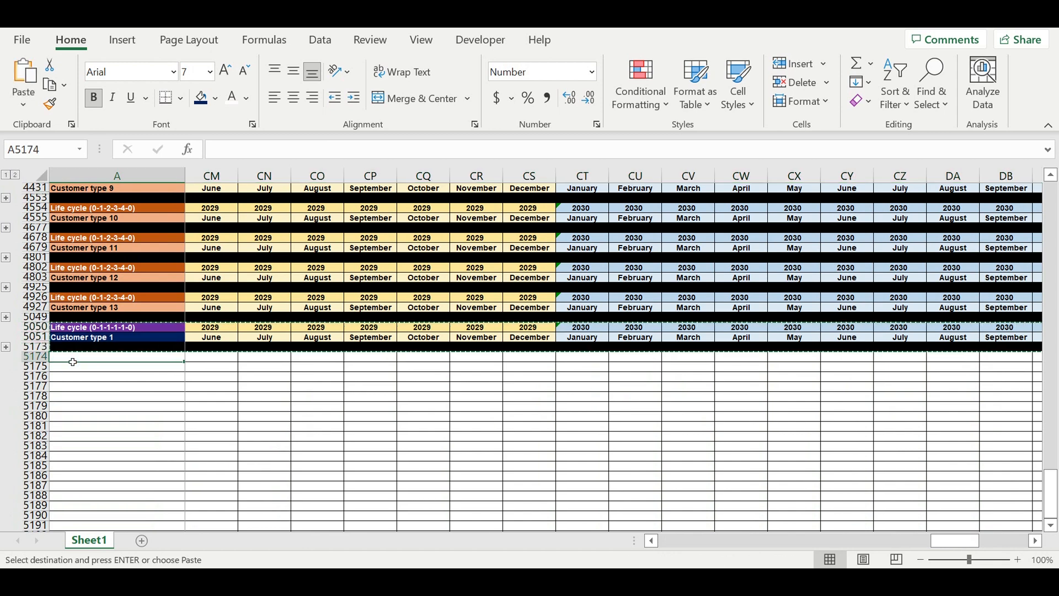
key("ctrl+v")
Step: Paste further copies of the block below, one after another, for Customer types 3 to 5
left_click(120, 388)
key("ctrl+v")
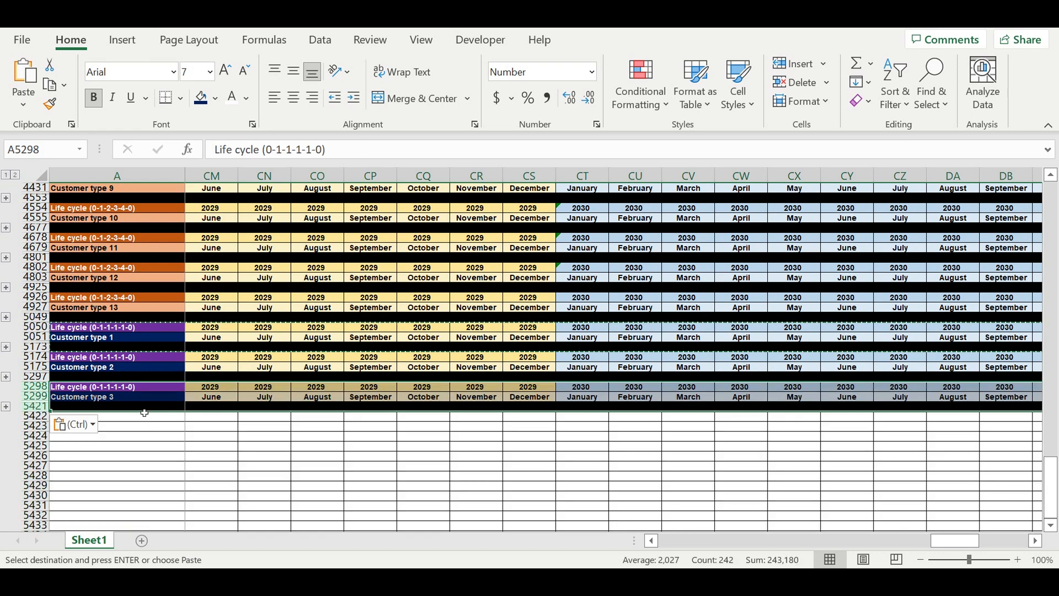
left_click(144, 418)
key("ctrl+v")
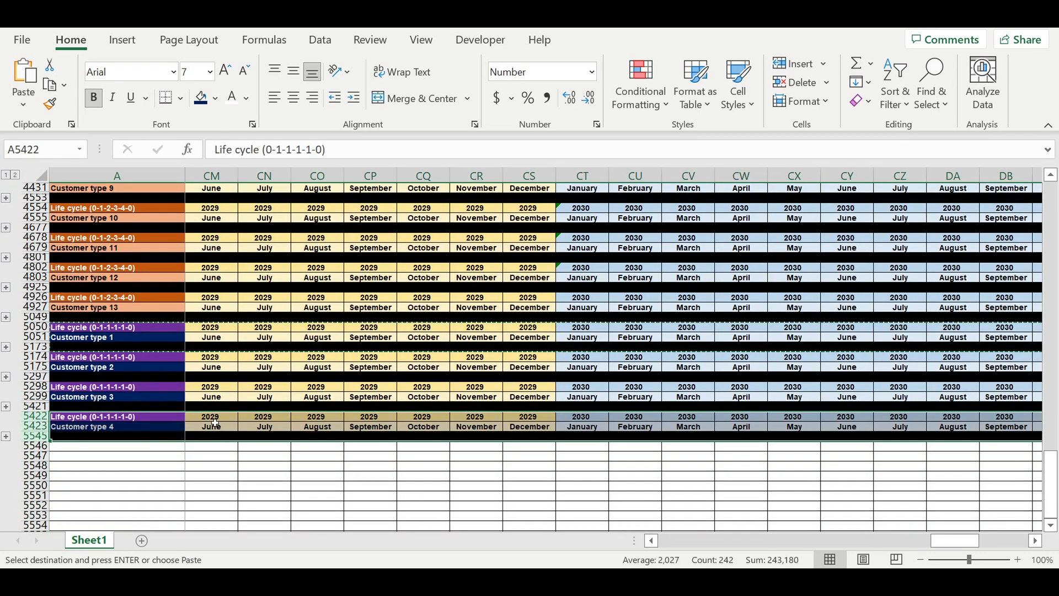
scroll(170, 366, "down", 4)
left_click(161, 319)
key("ctrl+v")
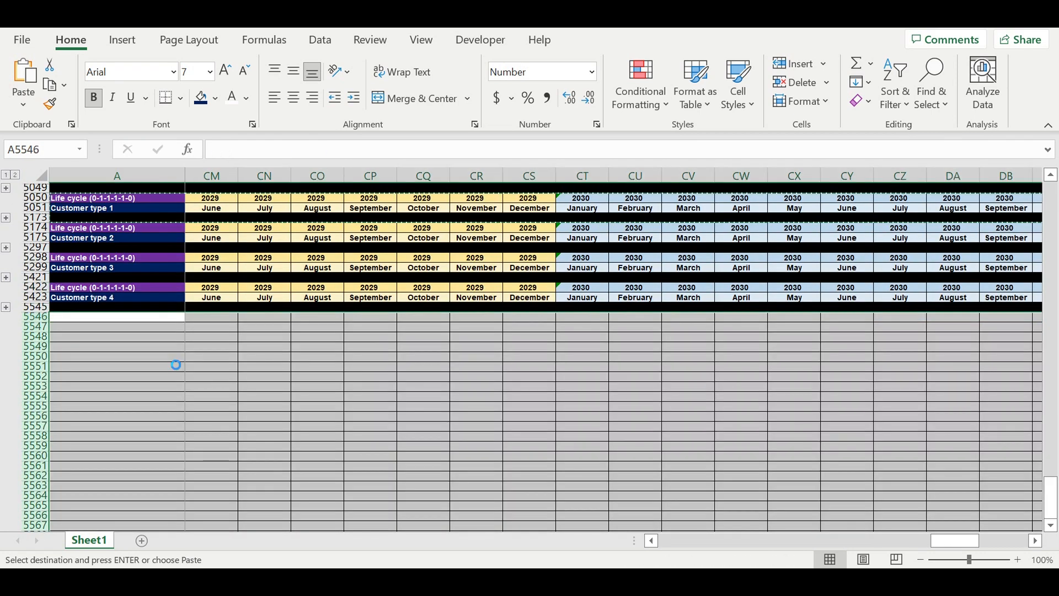
Step: Paste more copies of the block below, one after another, for Customer types 6 to 8
left_click(159, 348)
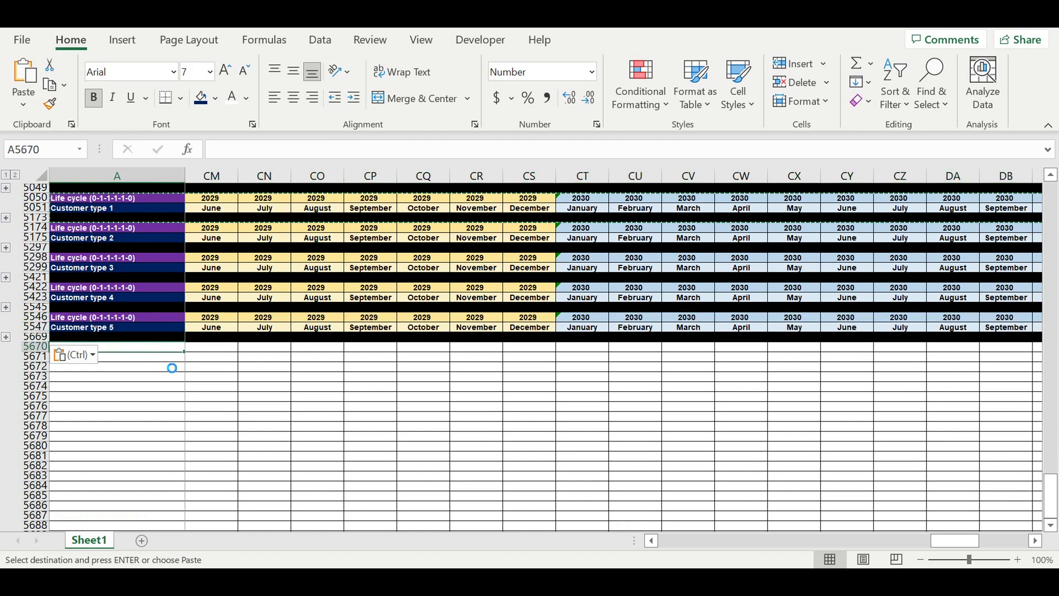
key("ctrl+v")
scroll(166, 353, "down", 1)
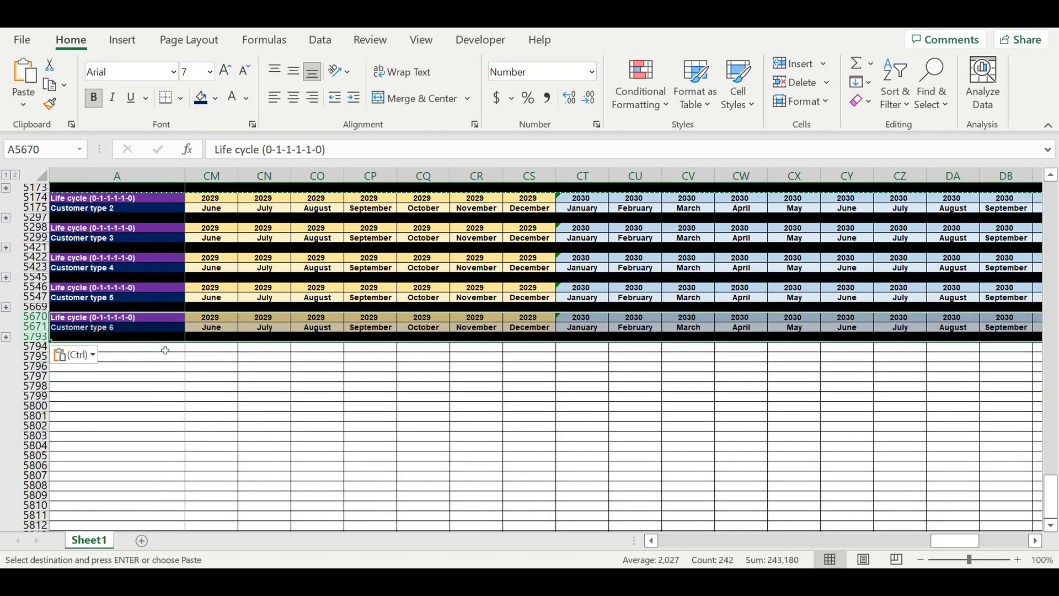
left_click(166, 351)
key("ctrl+v")
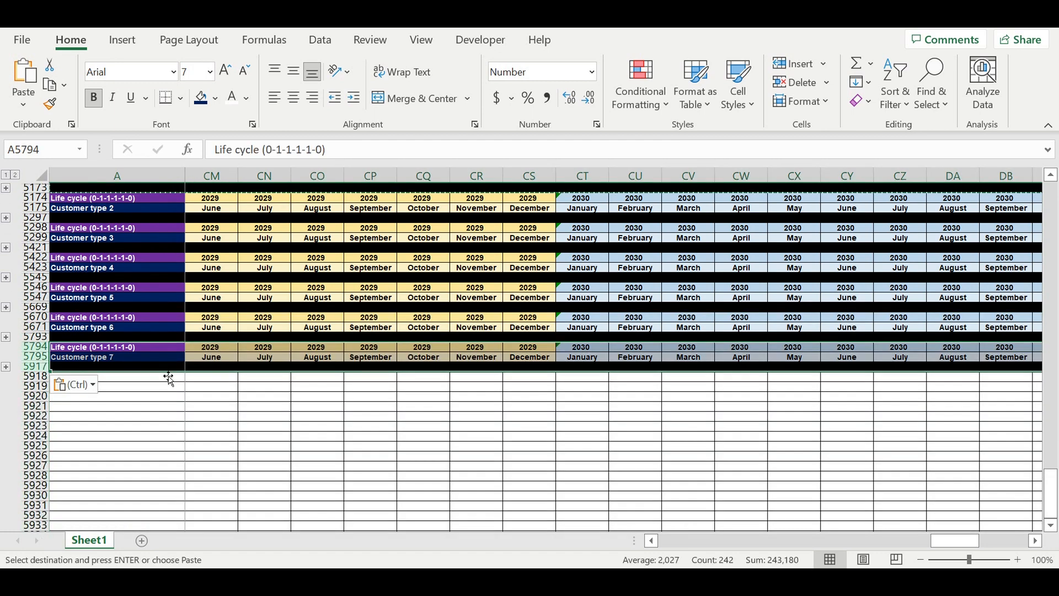
left_click(164, 379)
key("ctrl+v")
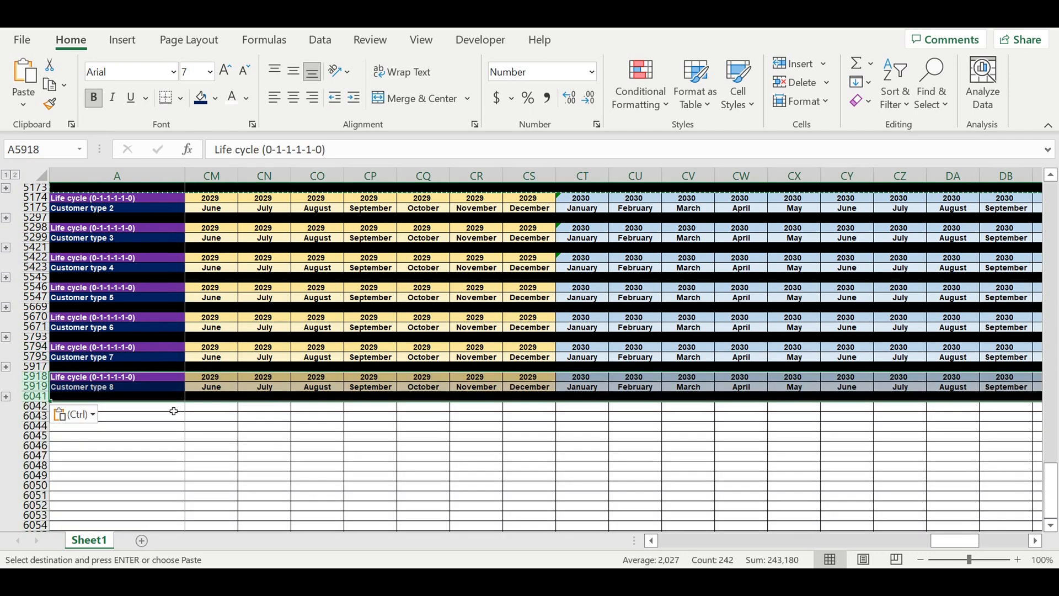
Step: Paste the remaining copies of the block below for Customer types 9 to 13
left_click(178, 416)
key("ctrl+v")
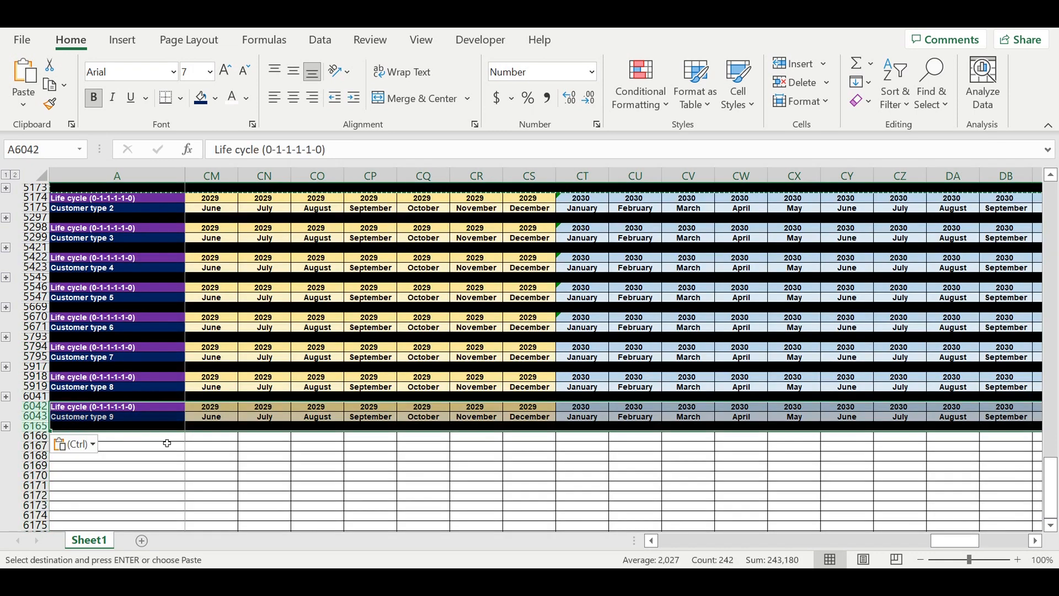
left_click(169, 438)
key("ctrl+v")
scroll(202, 441, "down", 3)
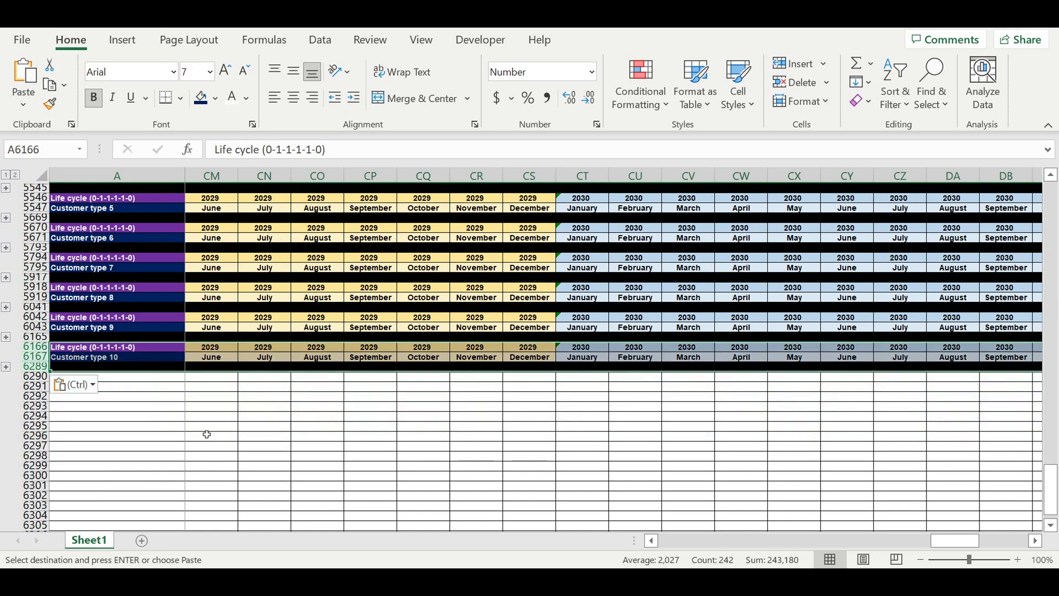
left_click(154, 375)
key("ctrl+v")
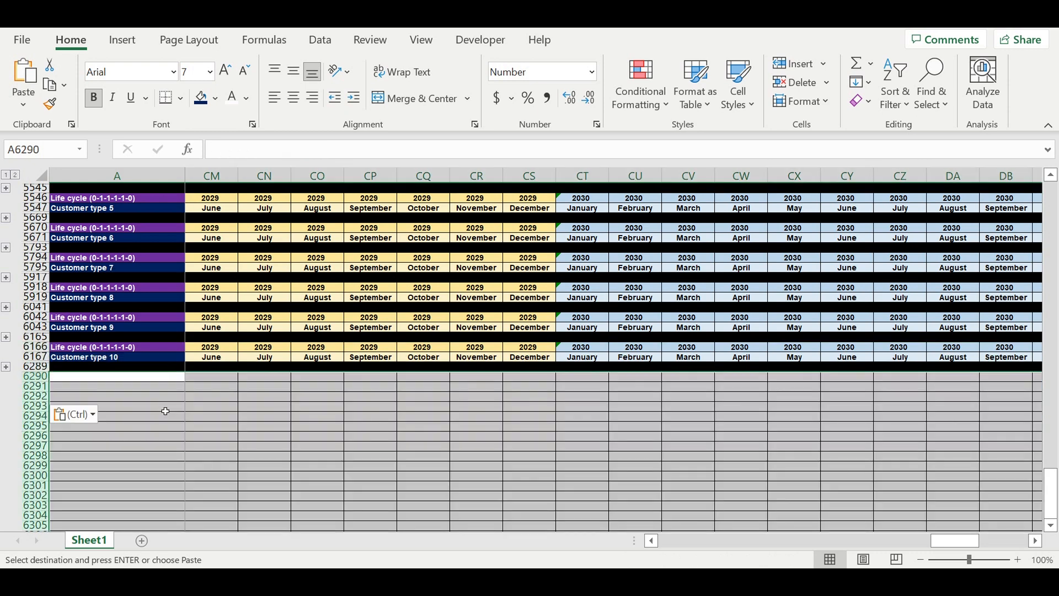
left_click(167, 411)
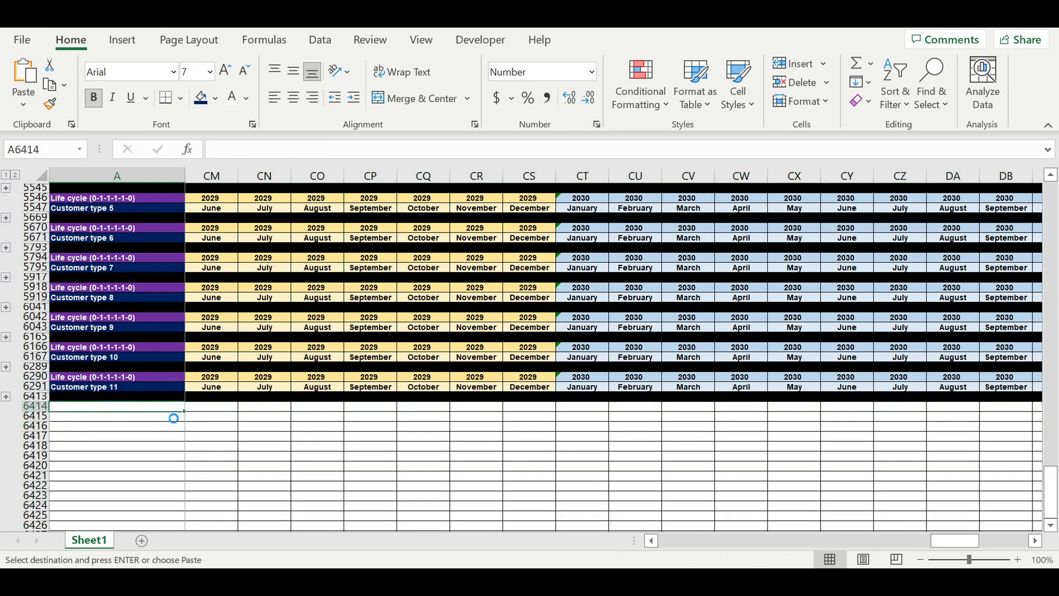
key("ctrl+v")
left_click(167, 440)
key("ctrl+v")
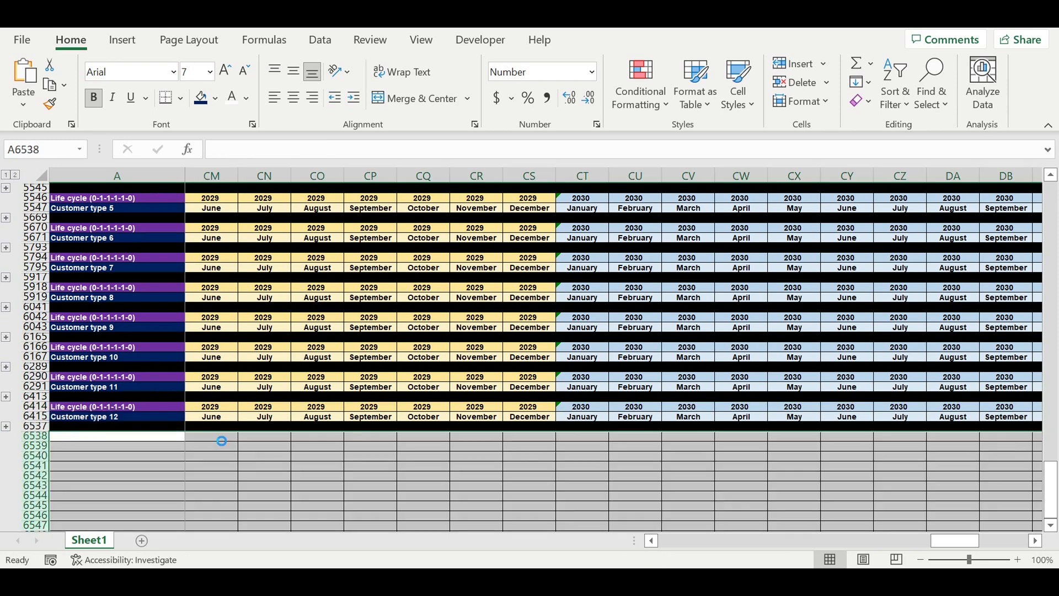
Step: Review the Period of payment values for each customer type in the input table at the top of the sheet
left_click(270, 408)
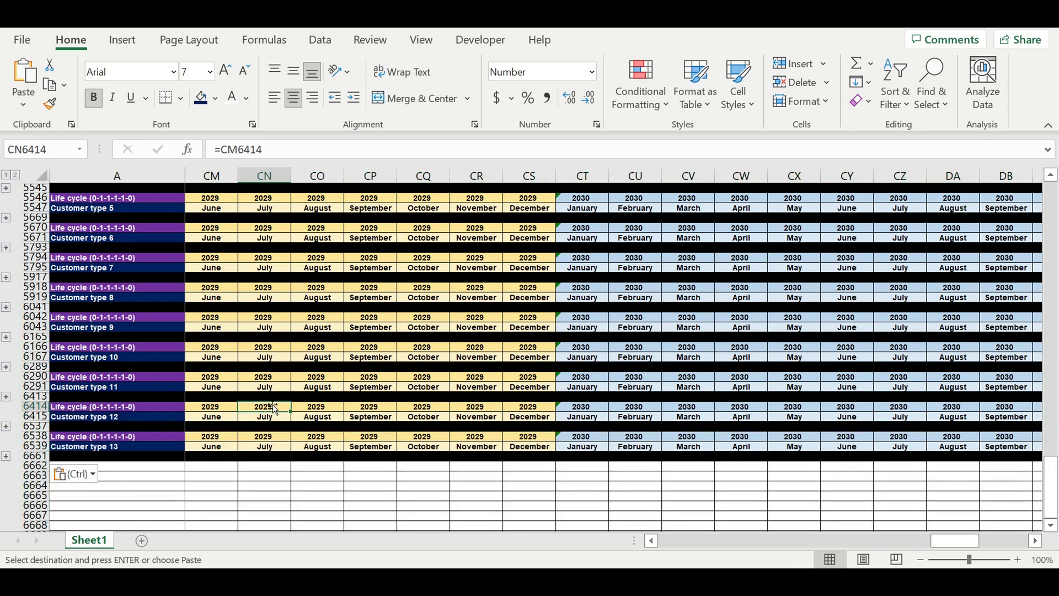
scroll(273, 388, "up", 9)
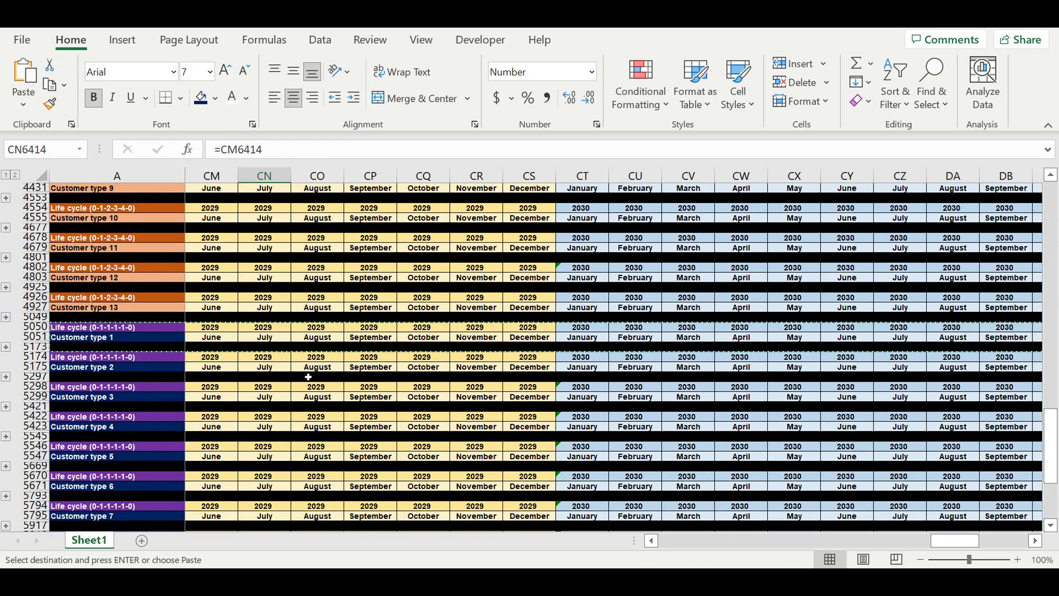
left_click_drag(1052, 441, 1055, 189)
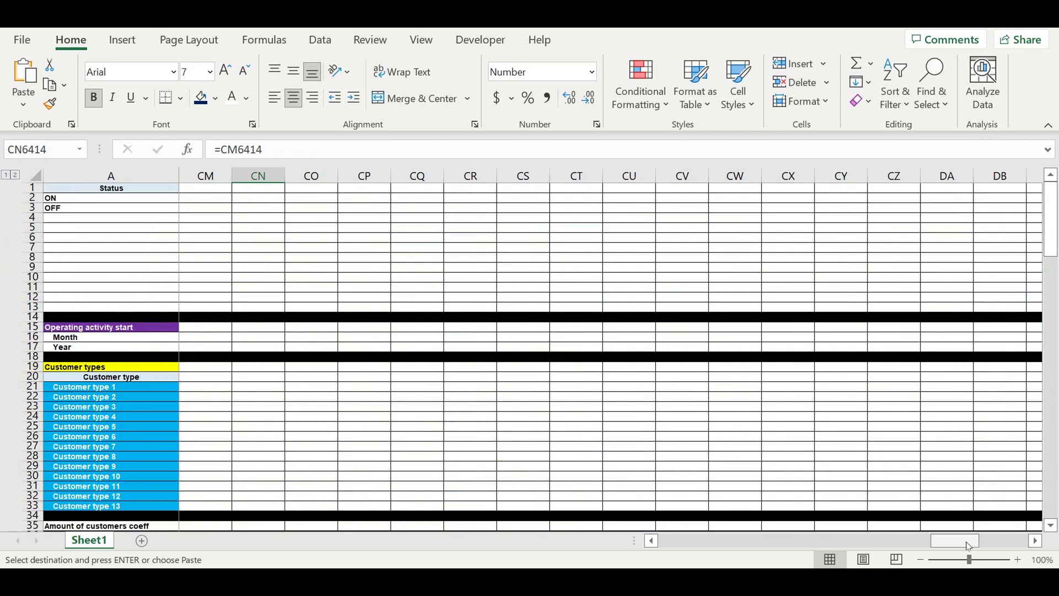
left_click_drag(970, 547, 641, 546)
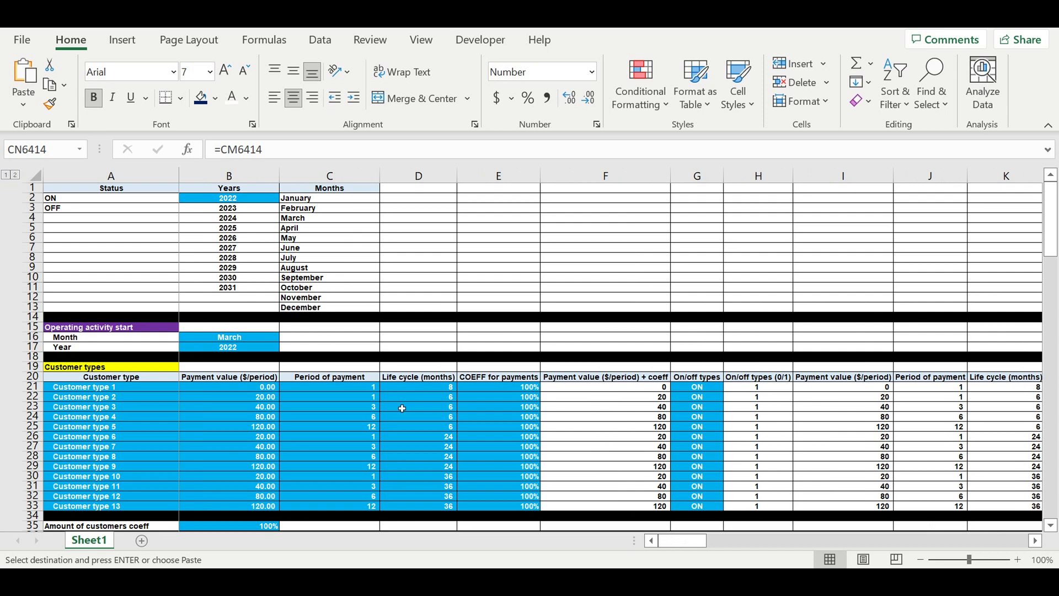
left_click(353, 394)
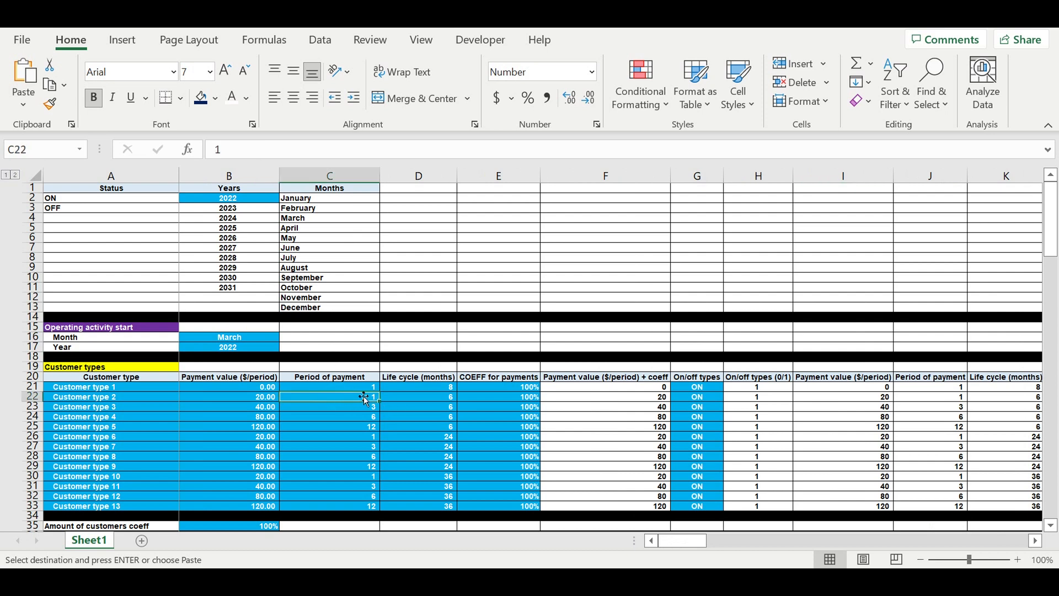
left_click(357, 389)
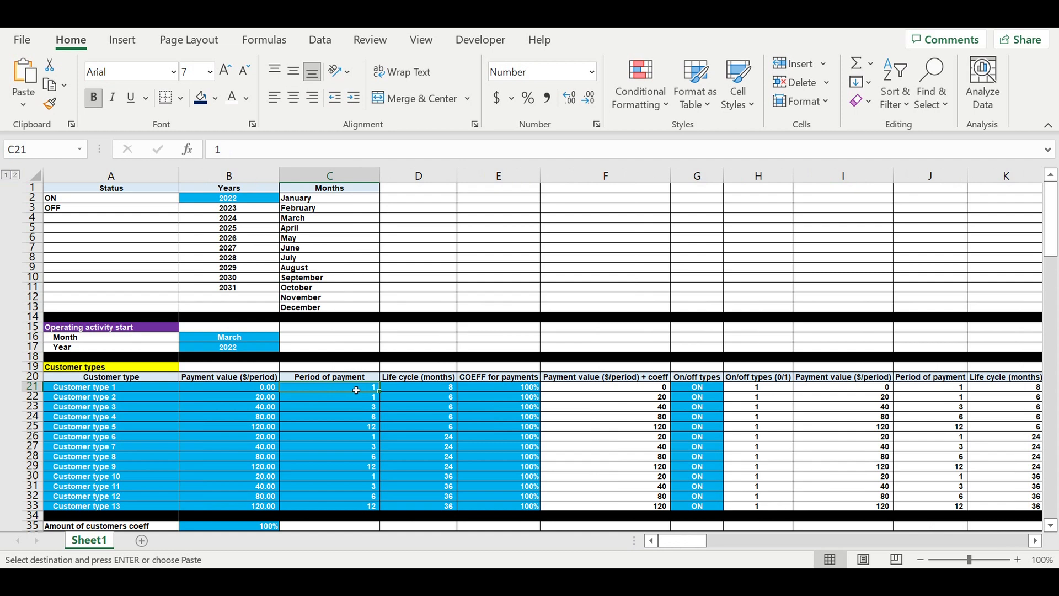
left_click(356, 411)
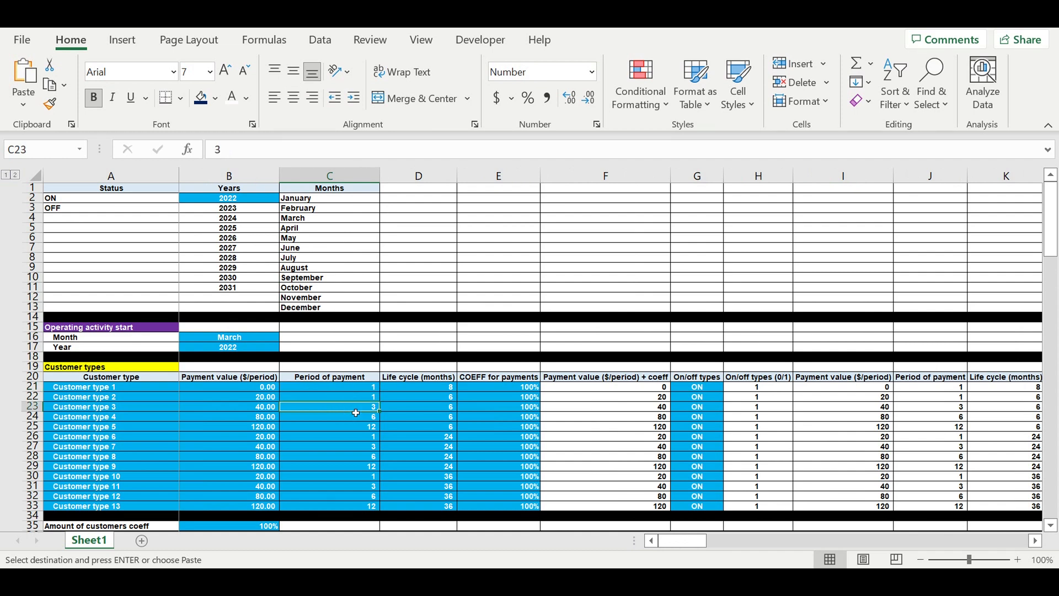
left_click(89, 410)
left_click(351, 411)
left_click(355, 420)
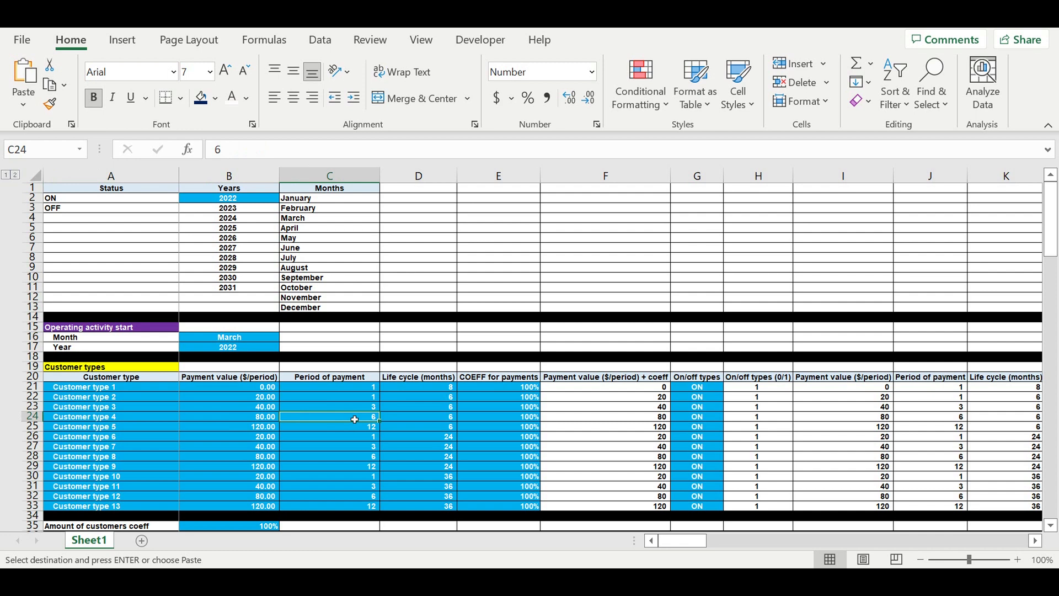
left_click(352, 430)
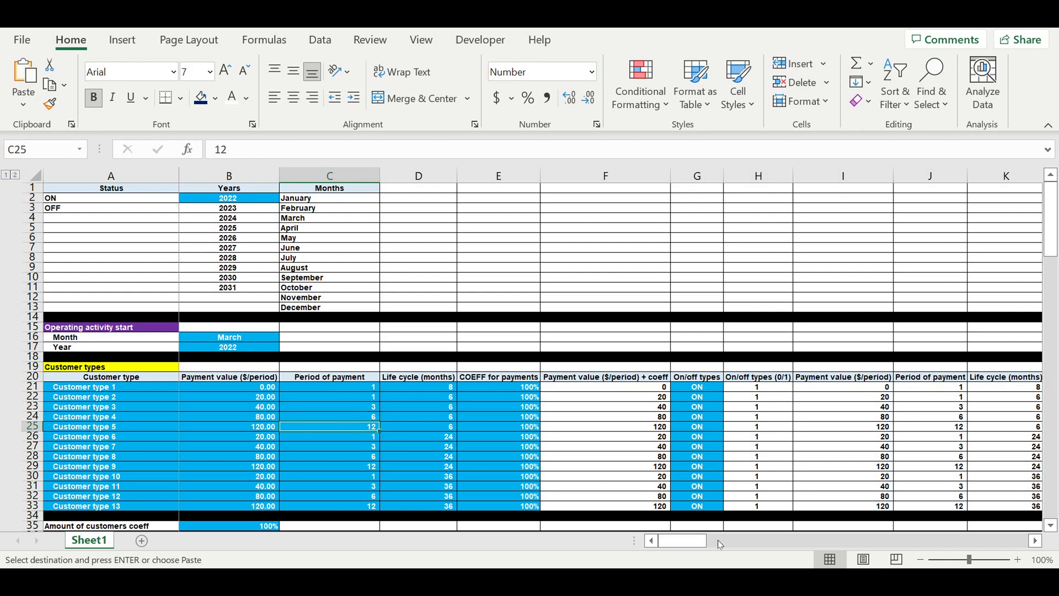
left_click_drag(701, 542, 704, 542)
left_click_drag(713, 540, 694, 541)
left_click_drag(1052, 238, 1053, 503)
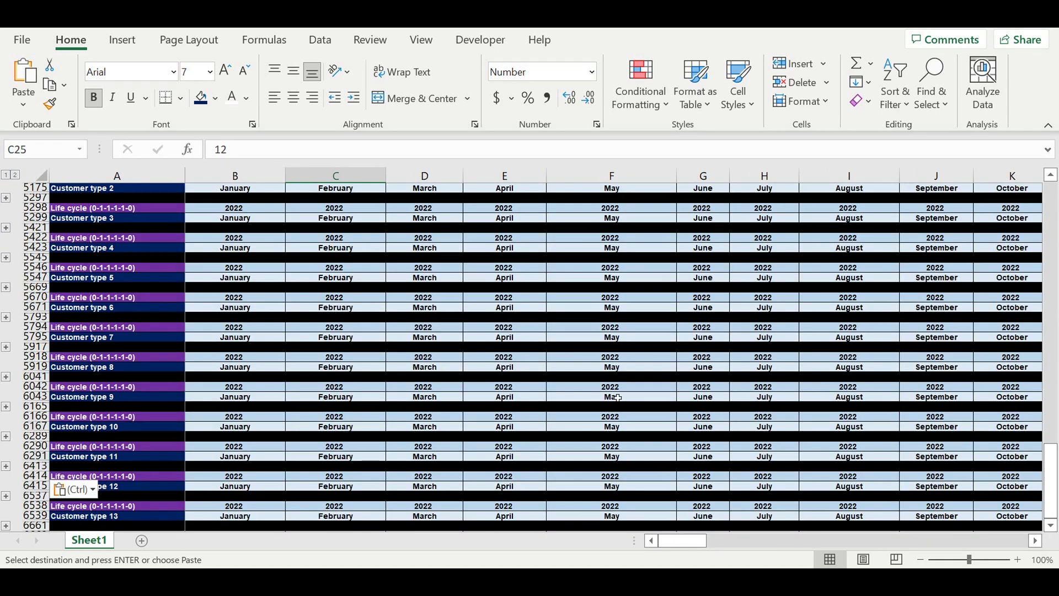
Step: Copy the Customer type 13 life-cycle block and paste a copy below it as a new block
scroll(617, 397, "down", 7)
left_click(172, 387)
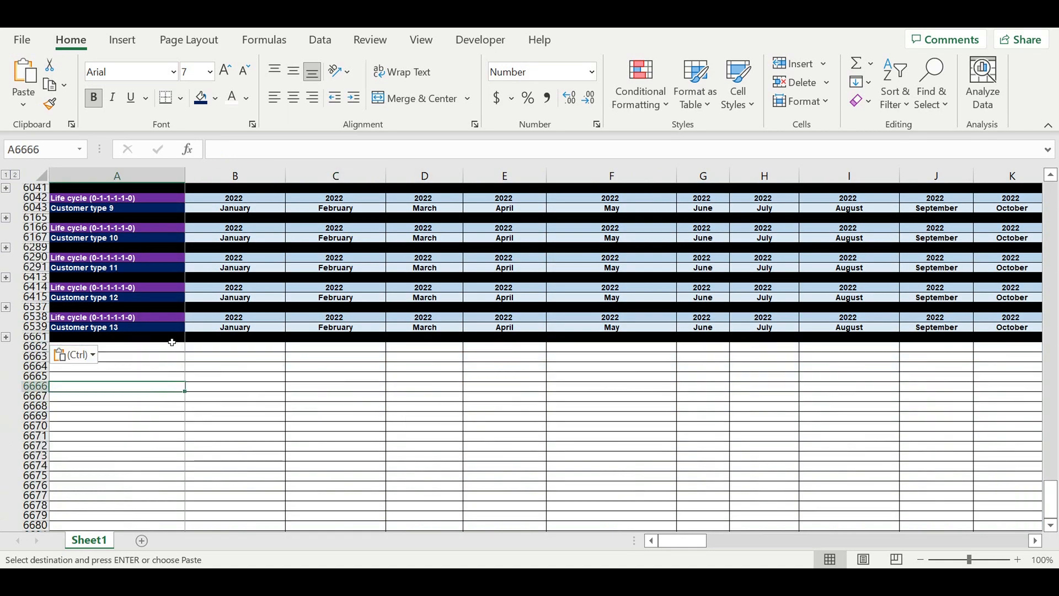
left_click_drag(38, 317, 38, 327)
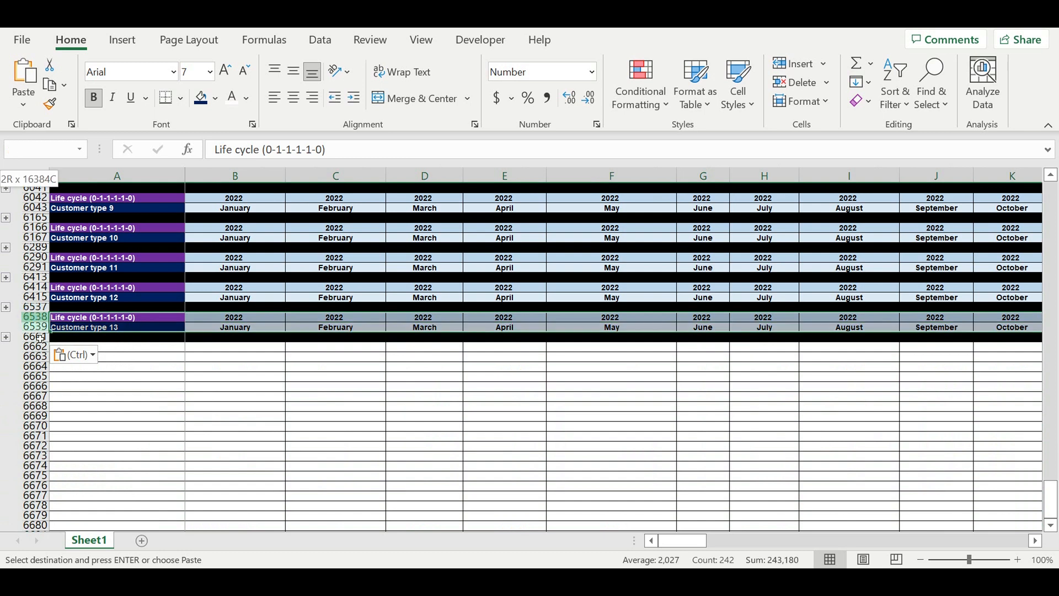
key("ctrl+c")
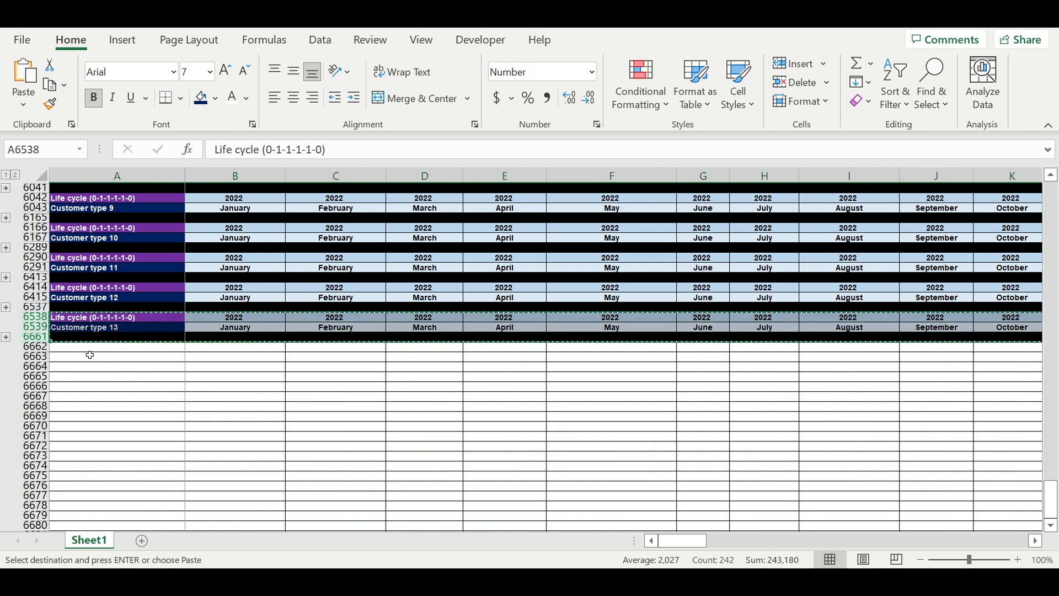
left_click(89, 348)
key("ctrl+v")
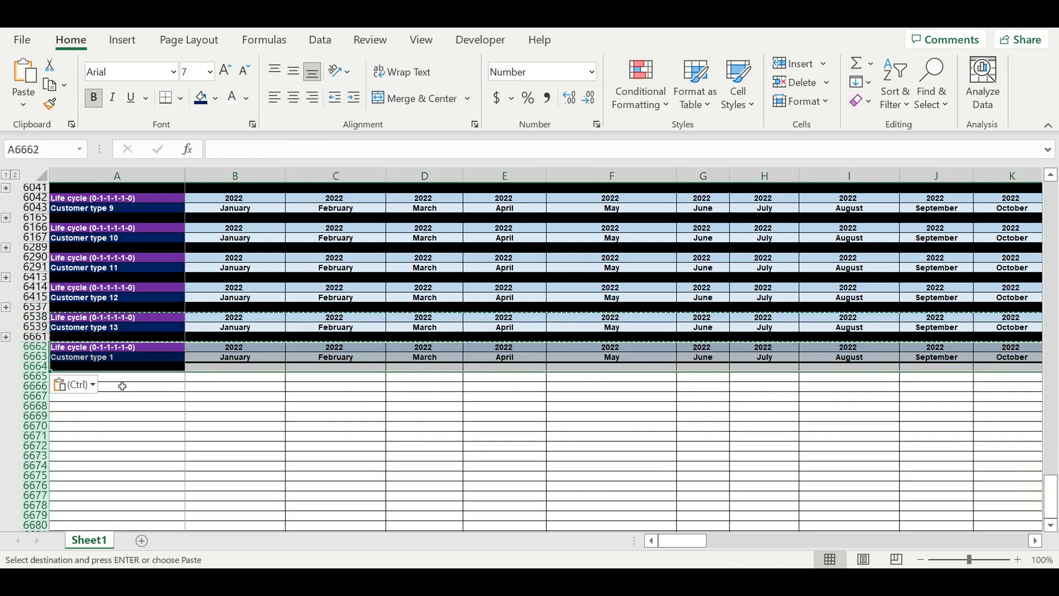
Step: Retitle the copied block's header cell as "Payments intervals (0-1-2-3-1-2-3-0)"
left_click(104, 348)
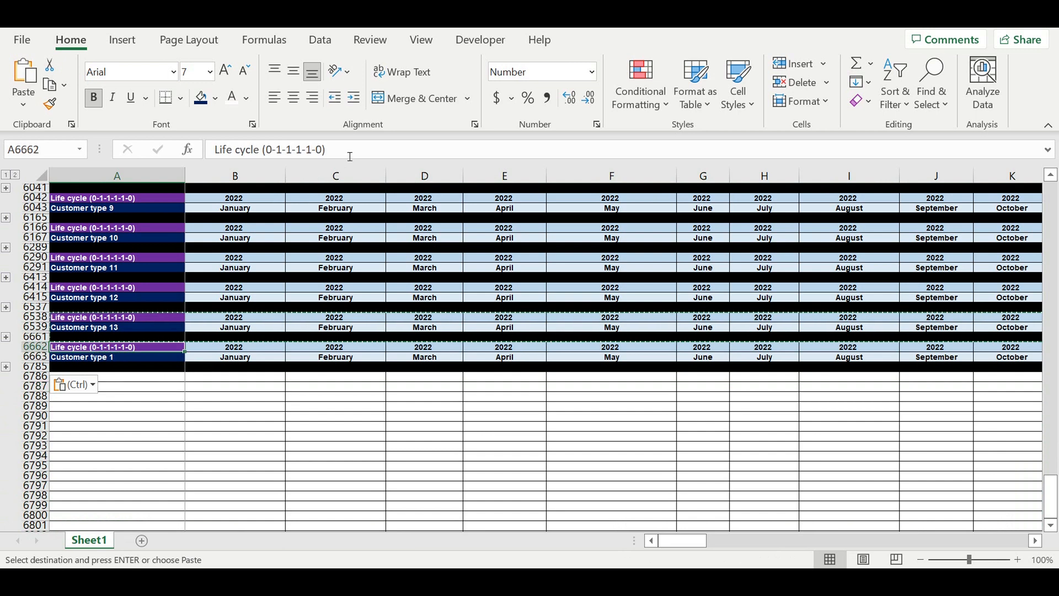
left_click_drag(342, 149, 177, 119)
type("Pay")
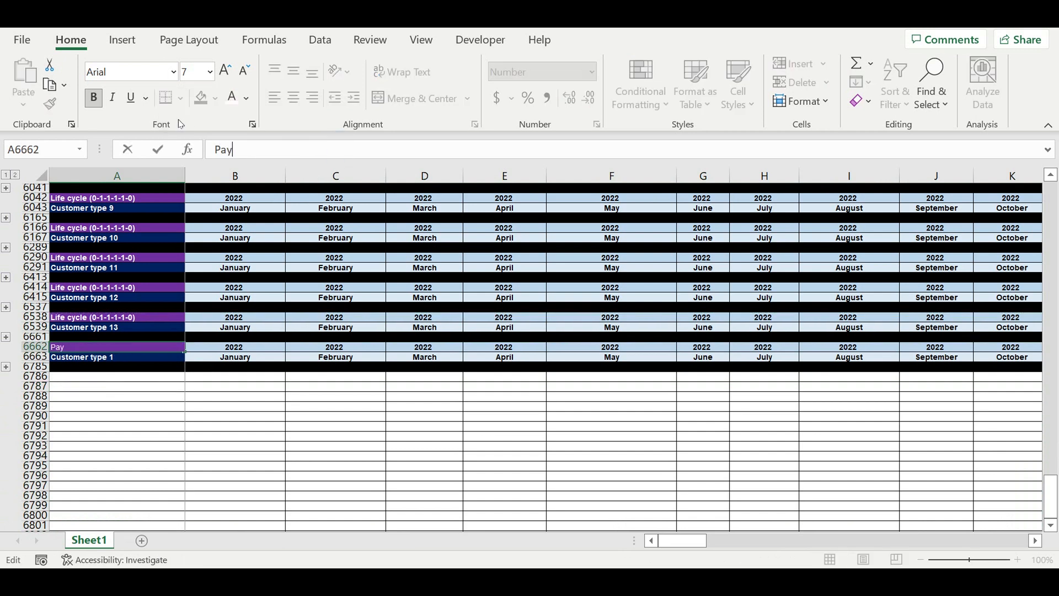
type("ments intervals ")
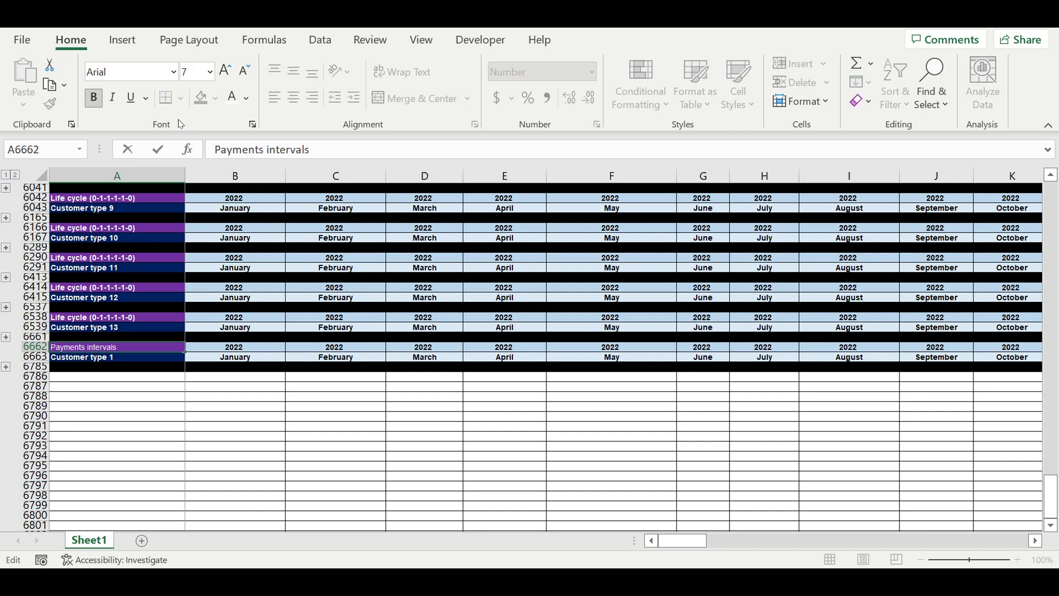
type("(0-1-2-3 -1-2-3-0)")
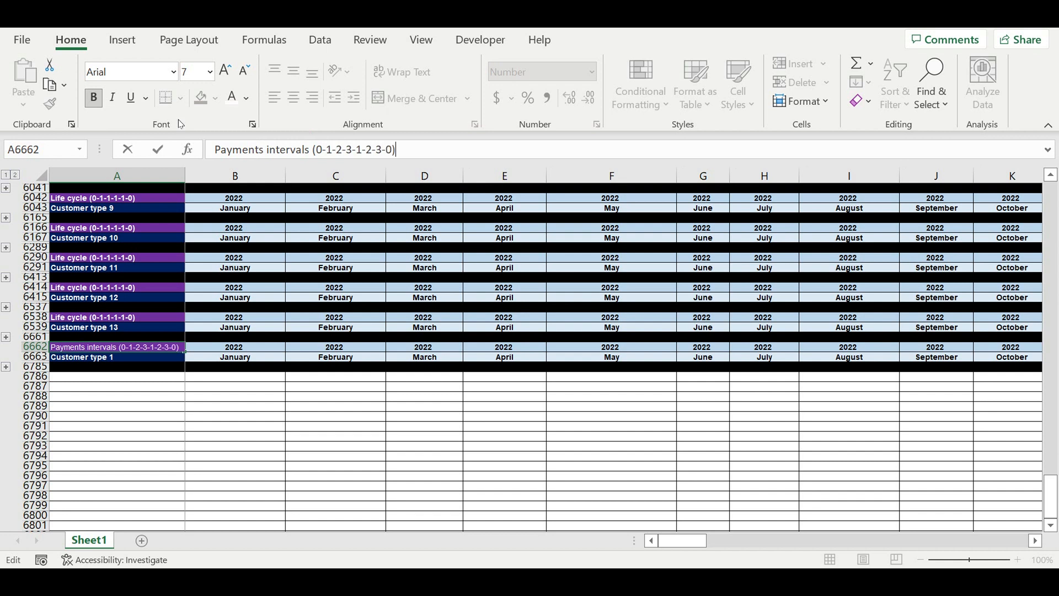
key("Return")
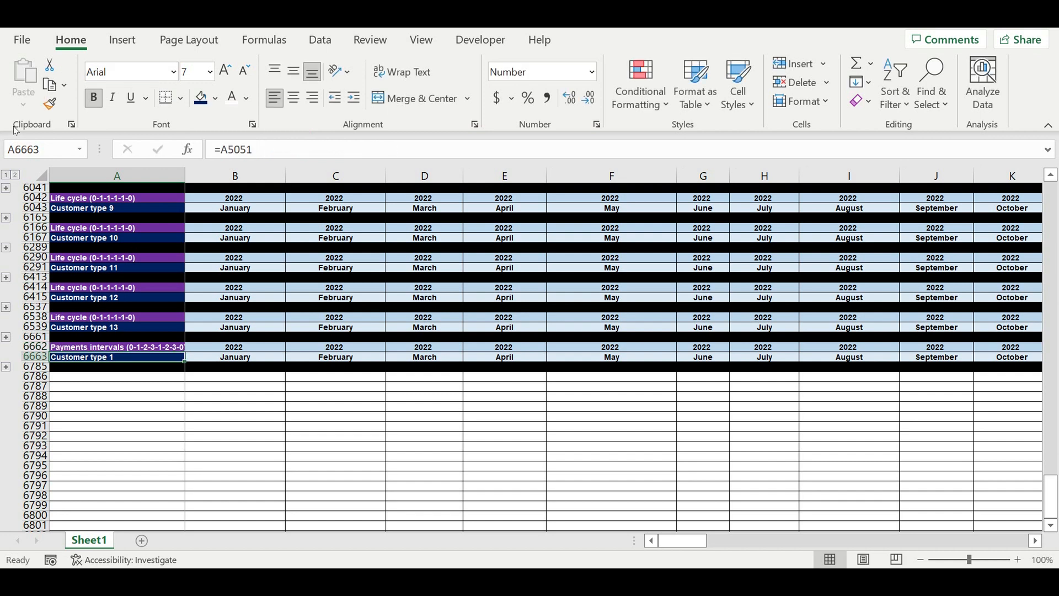
Step: Autofit column A and give the Payments intervals title cell a yellow fill with black text
double_click(186, 175)
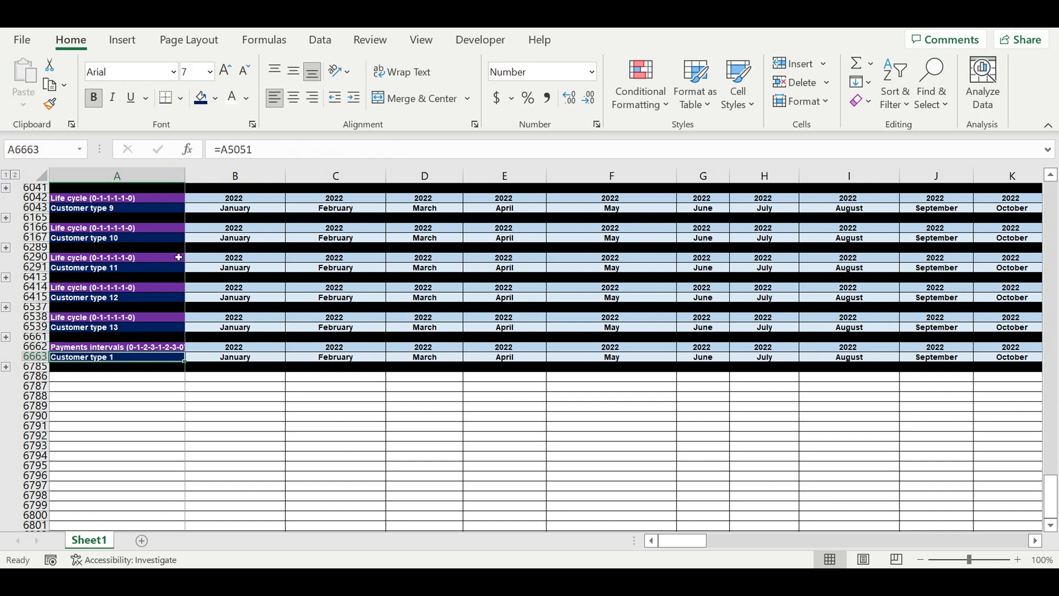
left_click(100, 351)
left_click(215, 99)
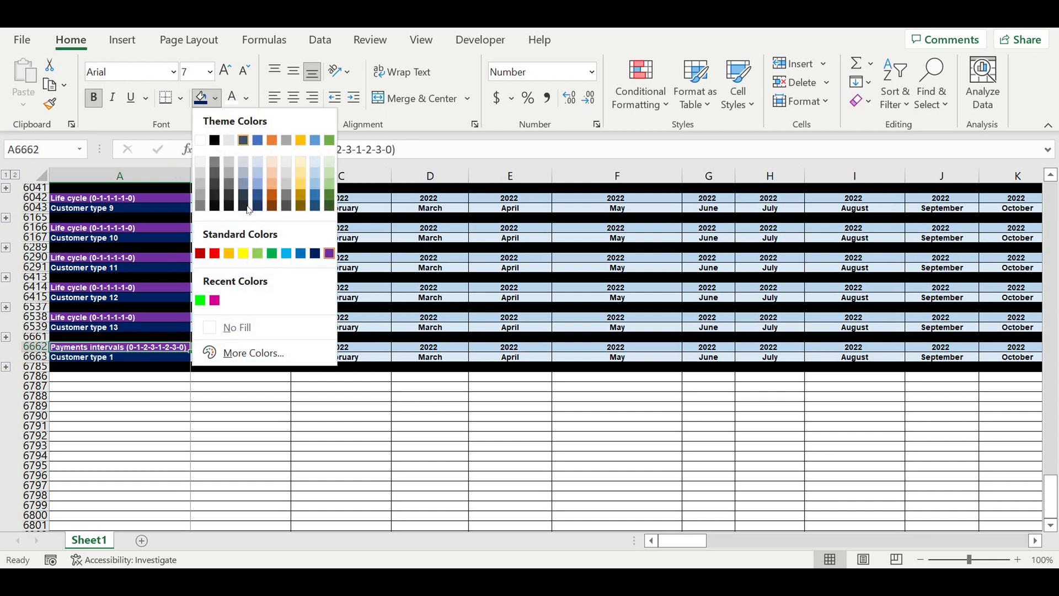
left_click(244, 253)
left_click(248, 98)
left_click(250, 121)
Step: Give the Customer type 1 label cell of the new block a light gold fill with black text
left_click(120, 361)
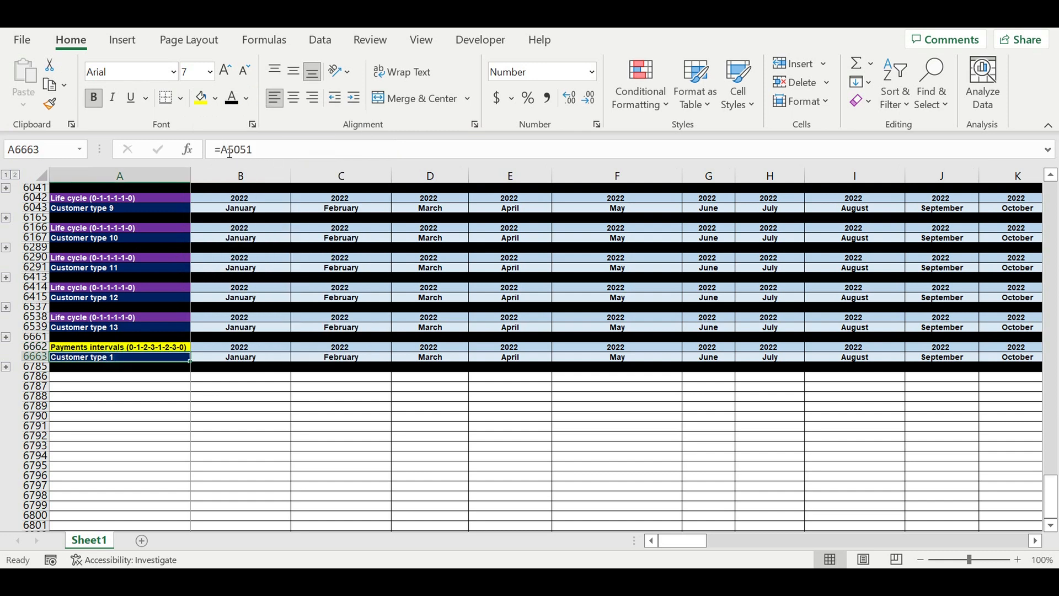
left_click(216, 98)
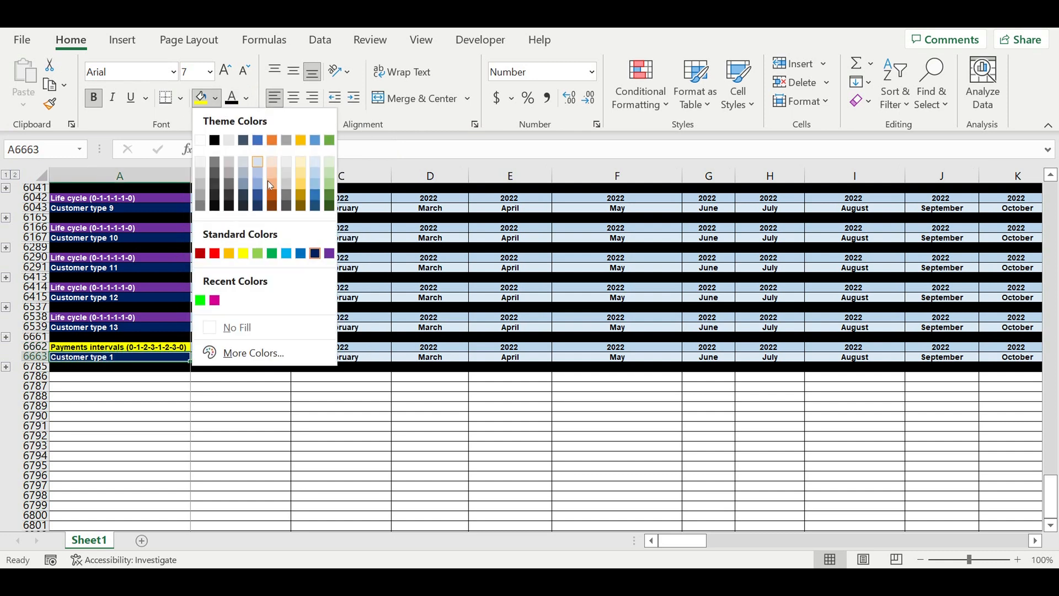
left_click(297, 187)
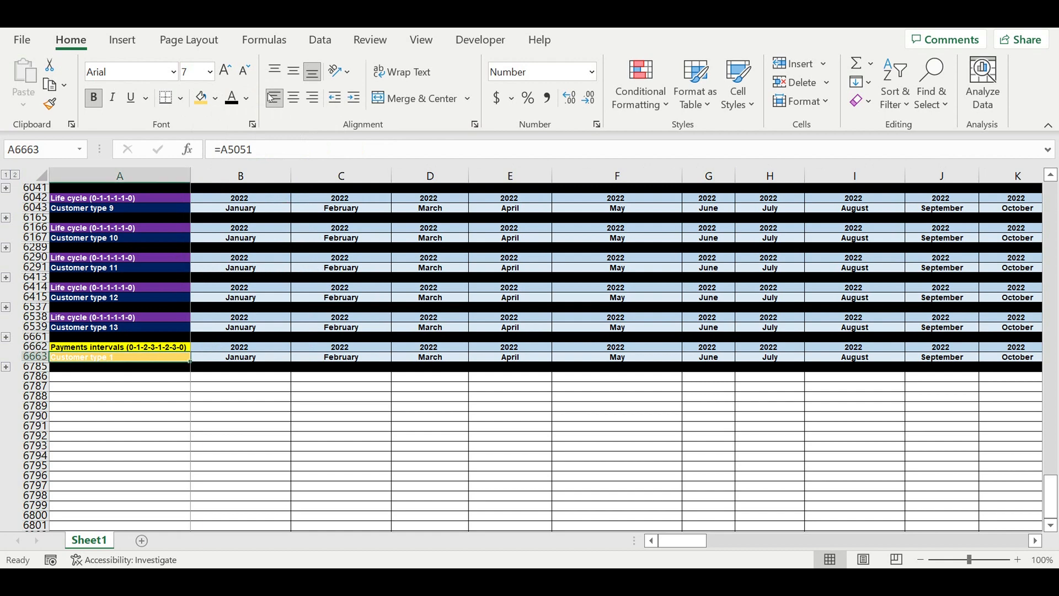
left_click(246, 98)
left_click(254, 117)
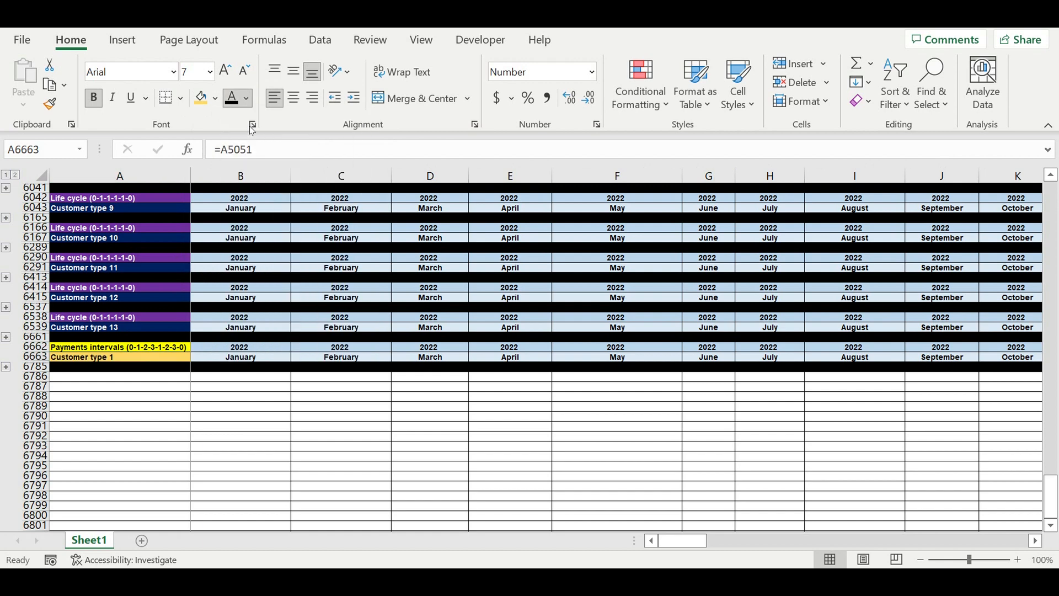
Step: Expand the new block's rows and clear the formulas in B6665:D6674
left_click(288, 399)
left_click(6, 367)
scroll(265, 417, "up", 20)
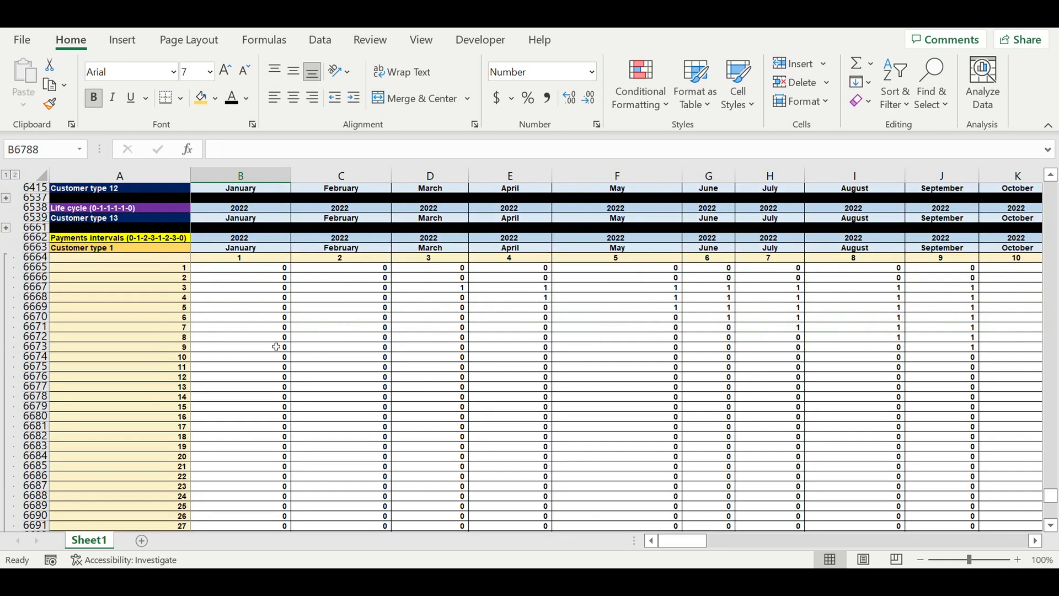
scroll(278, 347, "up", 2)
left_click_drag(265, 328, 399, 417)
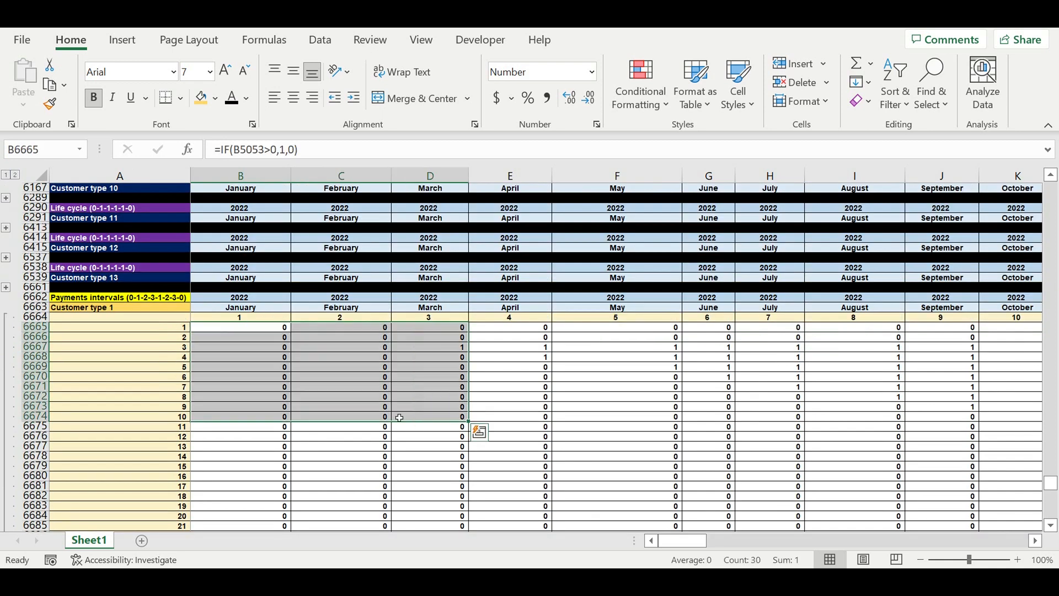
key("Delete")
left_click(342, 368)
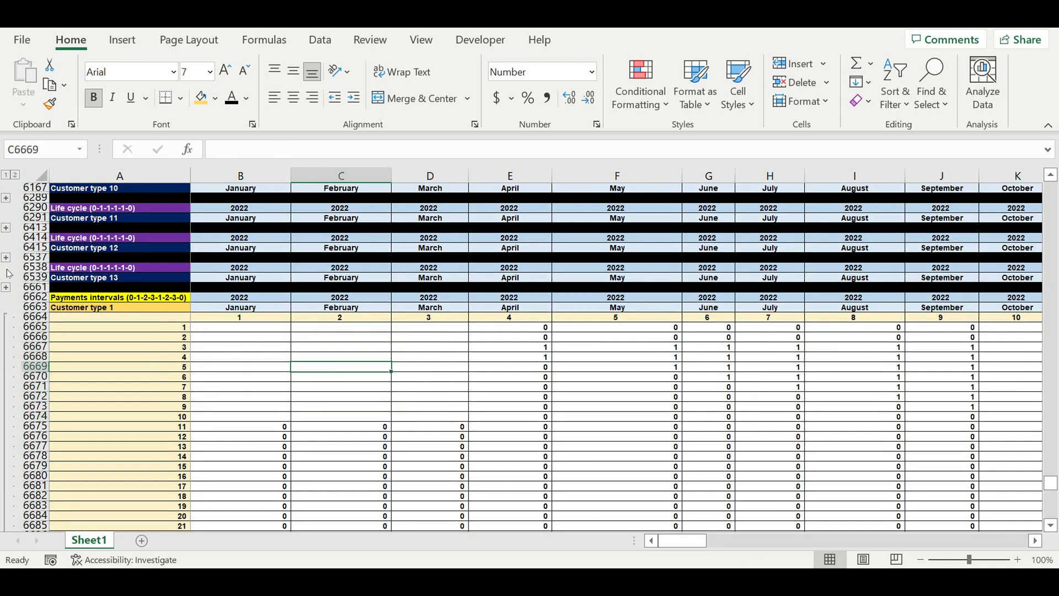
Step: Expand the Customer type 13 block and link B6665 to its first January cell, B6541
left_click(6, 288)
scroll(332, 390, "down", 20)
scroll(325, 364, "up", 14)
scroll(325, 365, "up", 15)
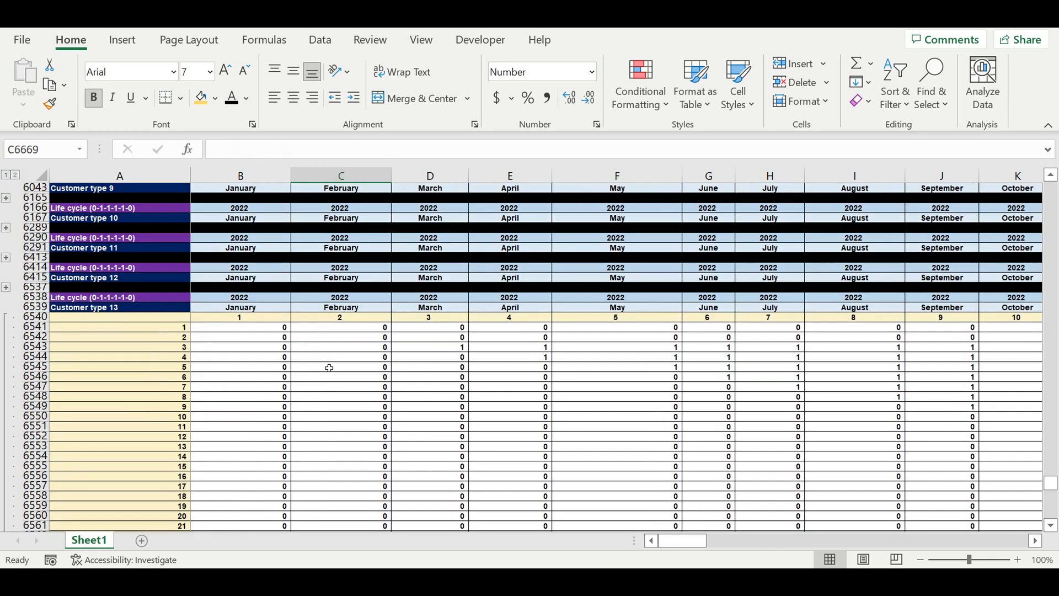
scroll(331, 384, "down", 20)
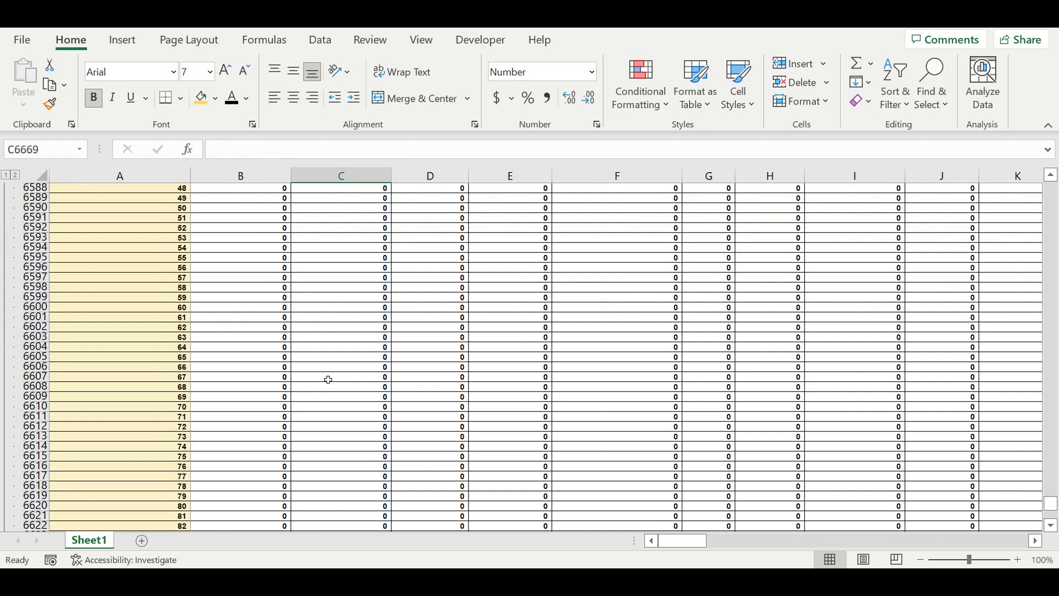
scroll(327, 381, "down", 17)
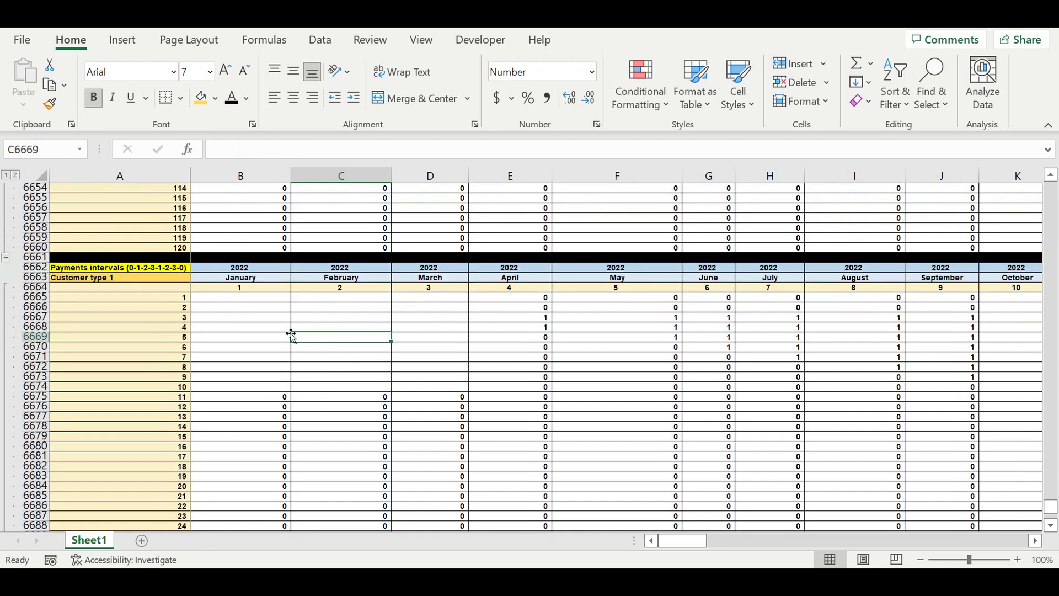
left_click(268, 299)
type("=")
scroll(326, 309, "up", 20)
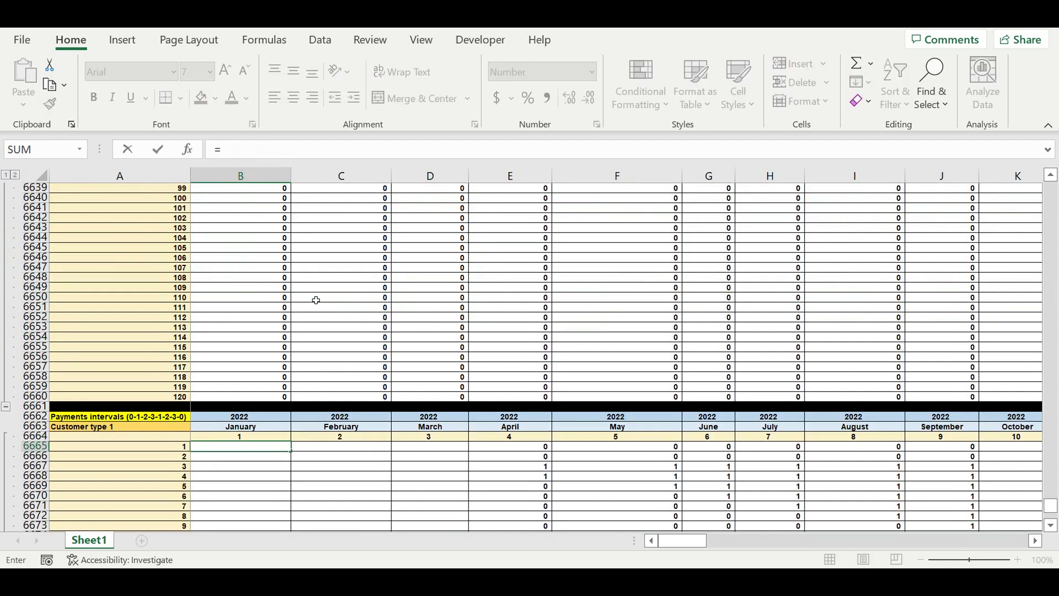
scroll(300, 314, "up", 16)
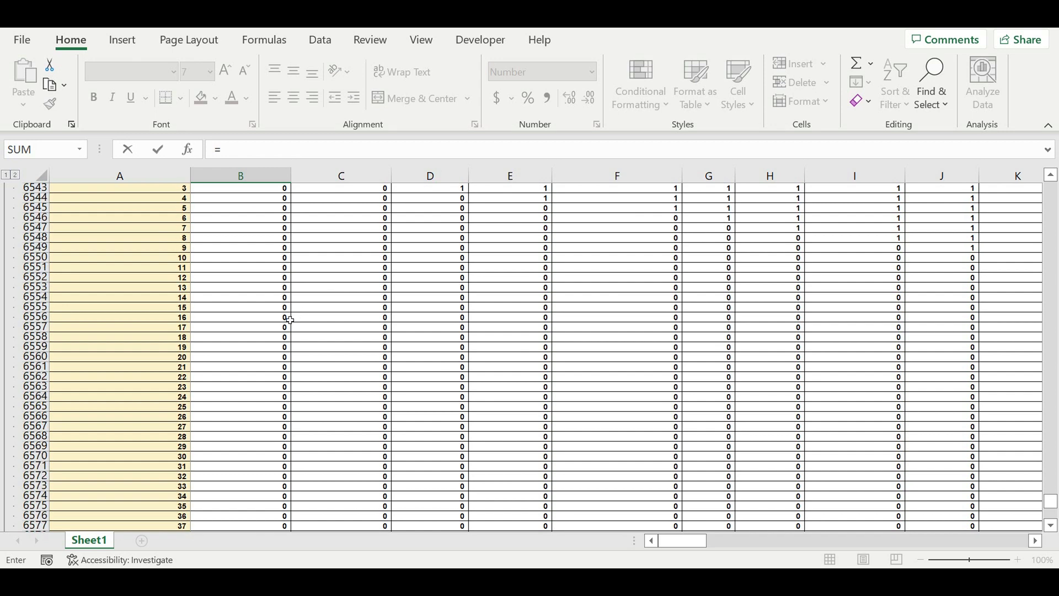
left_click(245, 360)
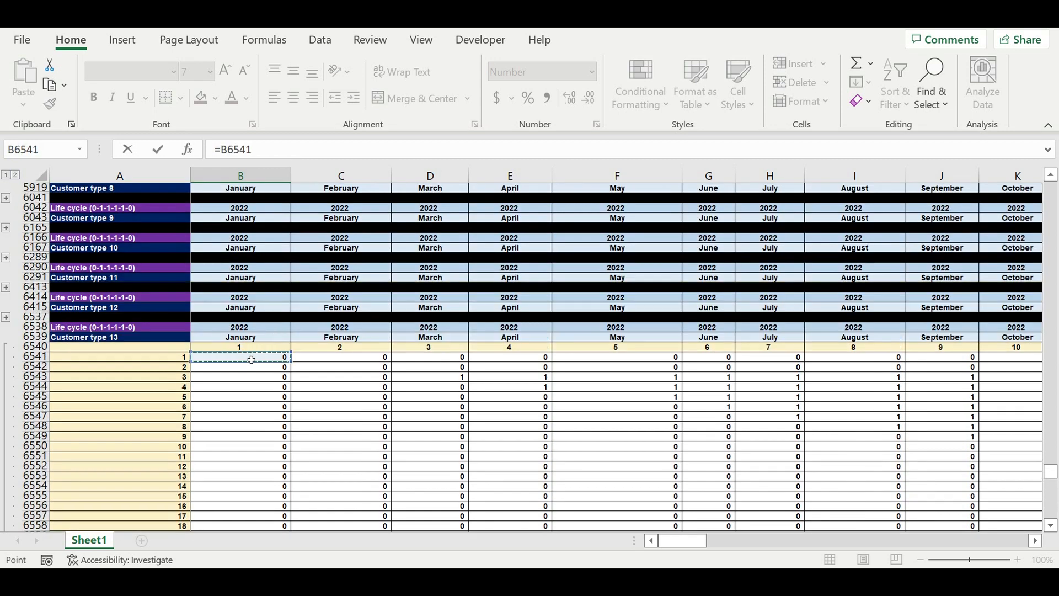
key("Return")
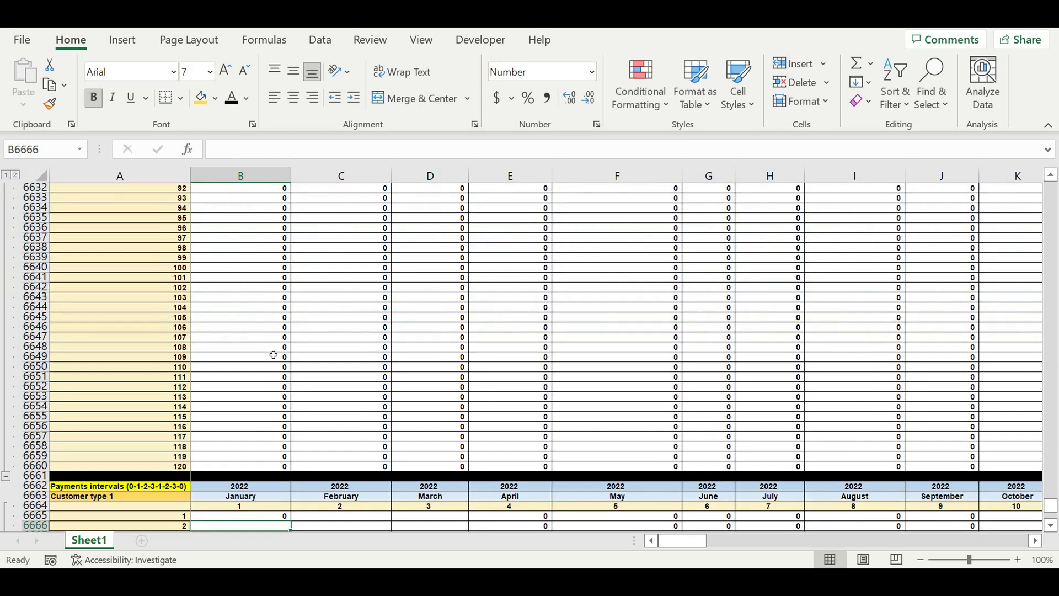
Step: Fill the B6665 link formula down column B to row 6784
scroll(273, 331, "down", 8)
left_click(273, 248)
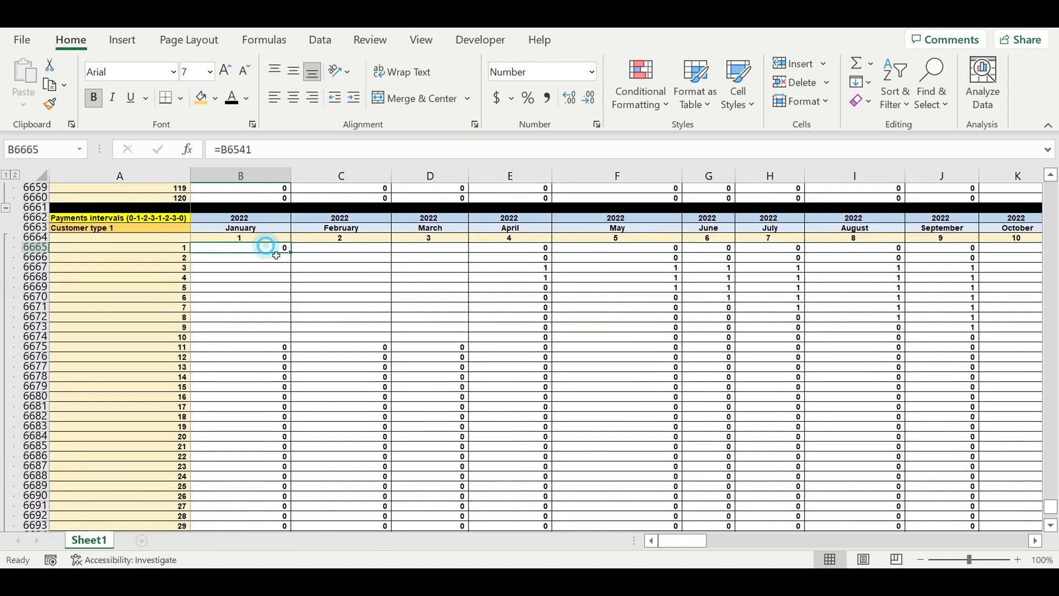
left_click_drag(289, 252, 295, 511)
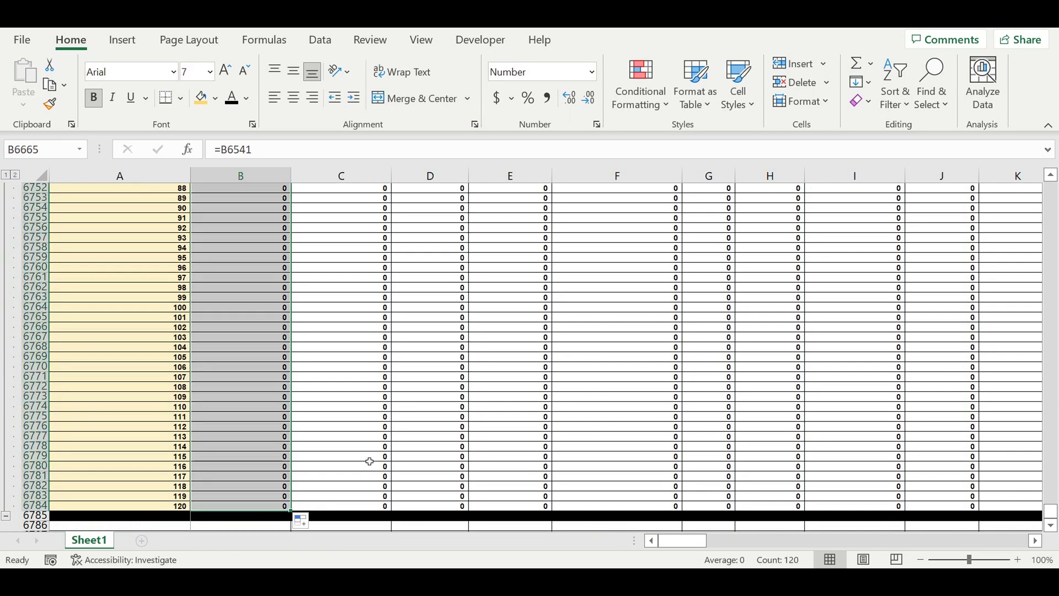
Step: Start a formula in C6665: =IF(AND(B6665=0,C6541=0),0, referencing the Customer type 13 life-cycle cell
scroll(369, 402, "up", 20)
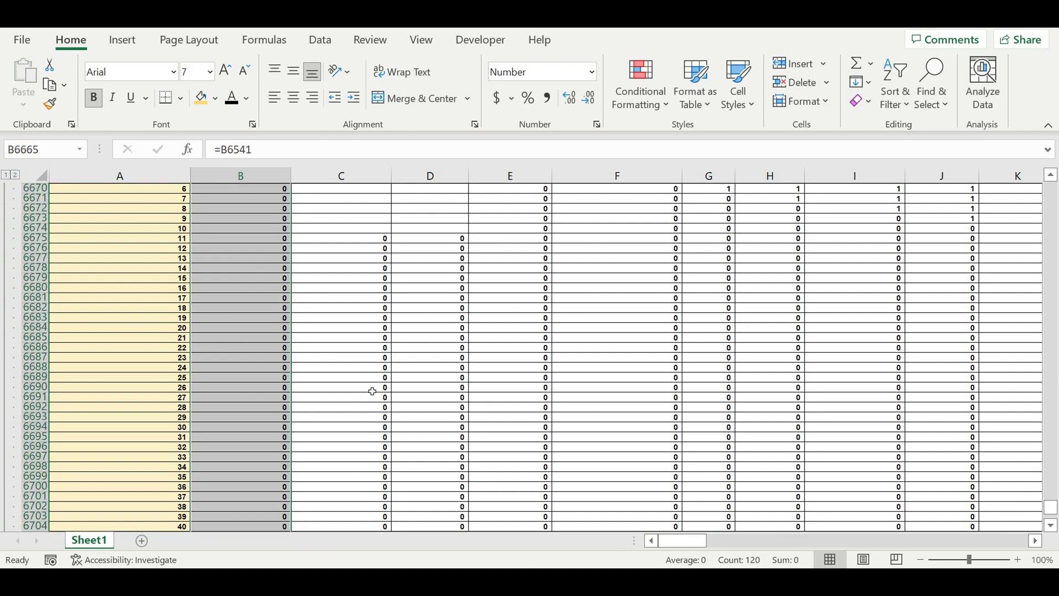
scroll(373, 391, "up", 13)
scroll(371, 407, "down", 5)
left_click(331, 370)
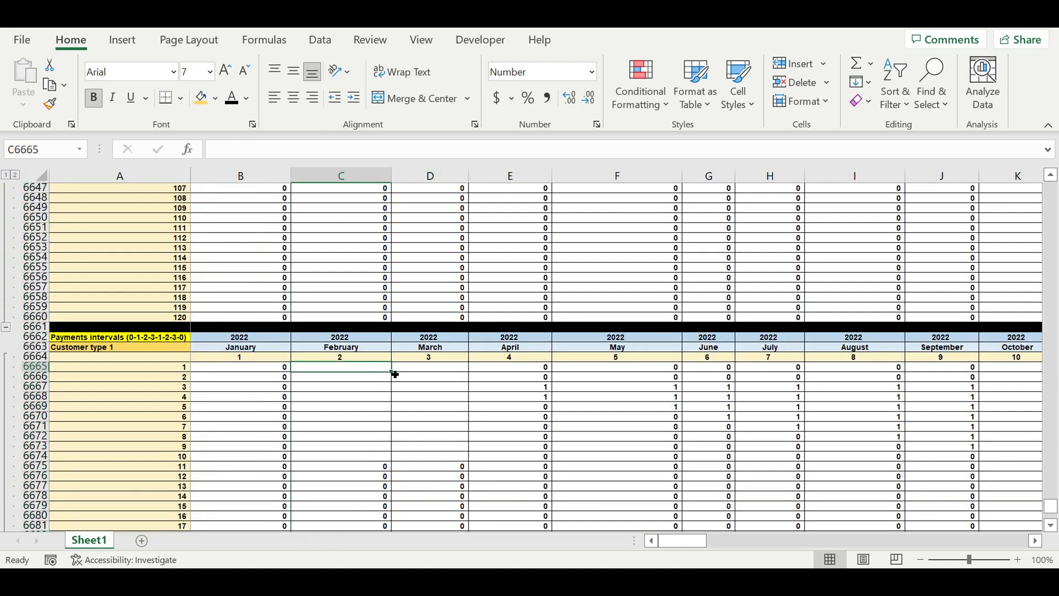
type("=if(and(")
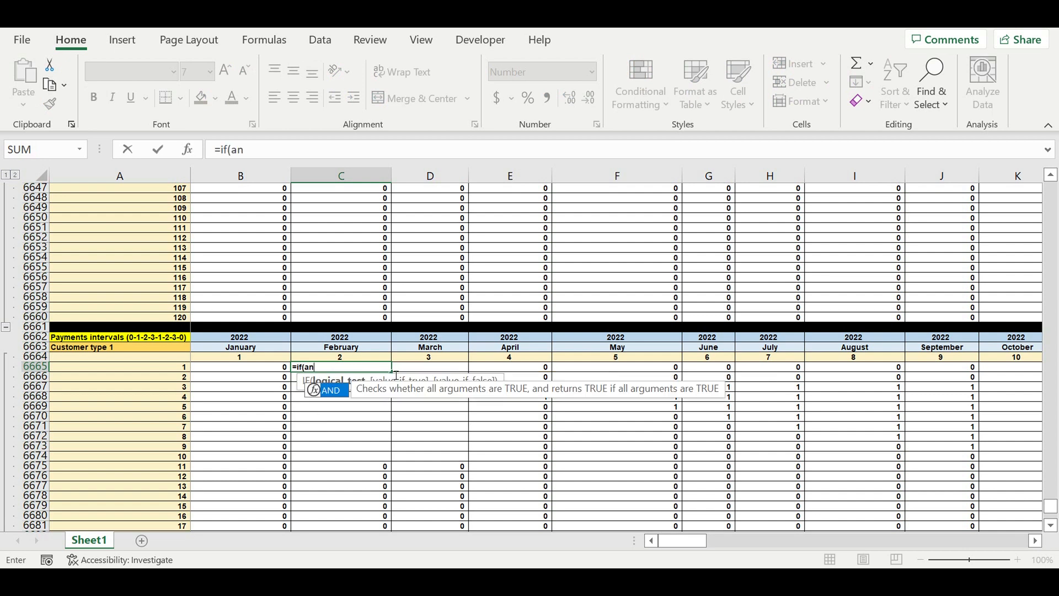
left_click(249, 372)
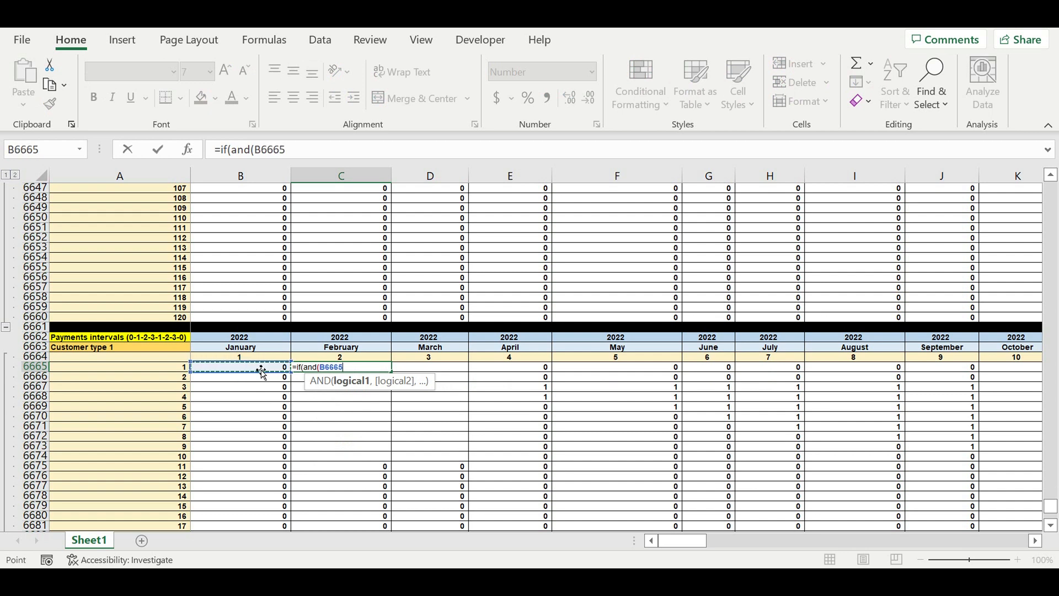
type("=")
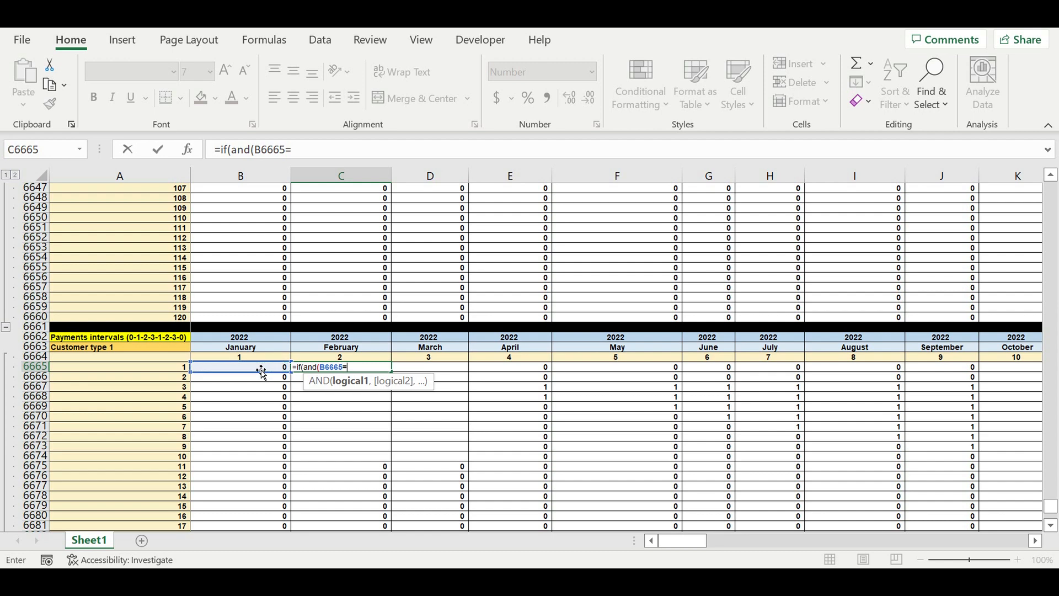
type("0,")
scroll(323, 311, "up", 4)
scroll(316, 302, "up", 20)
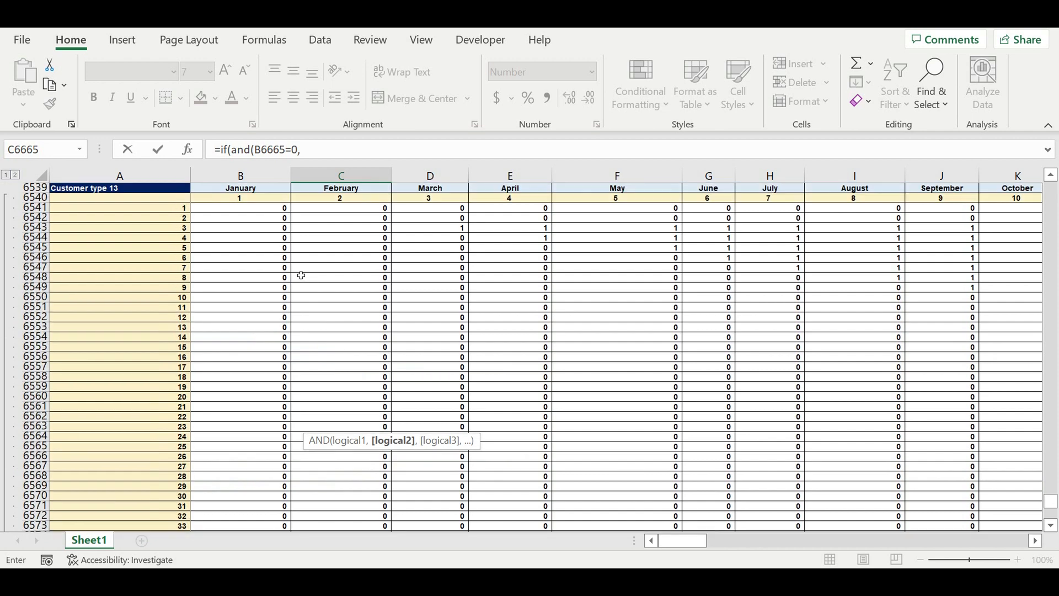
scroll(301, 276, "up", 3)
left_click(354, 299)
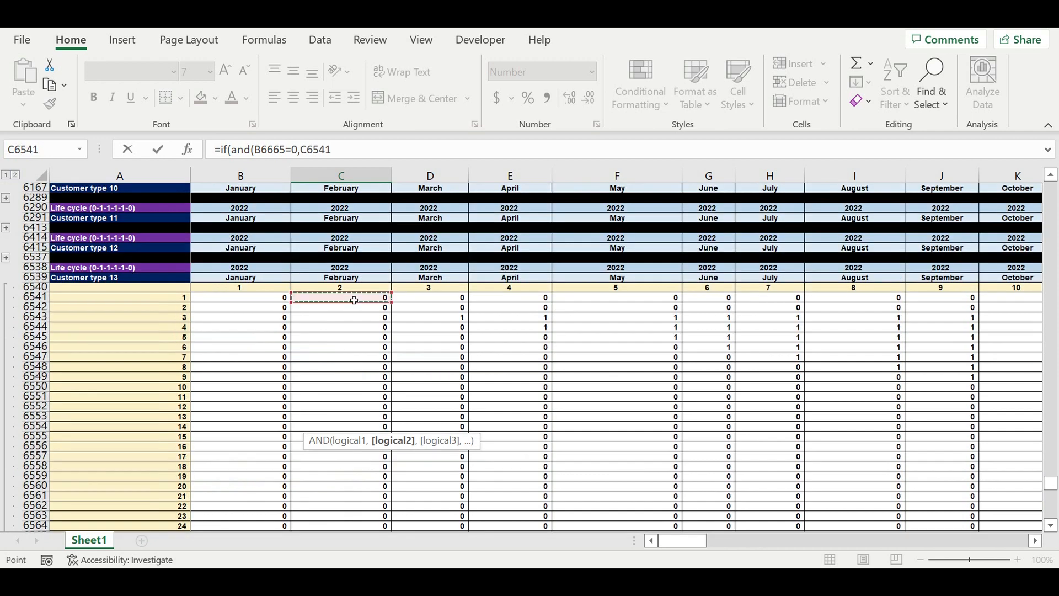
type("=0),9")
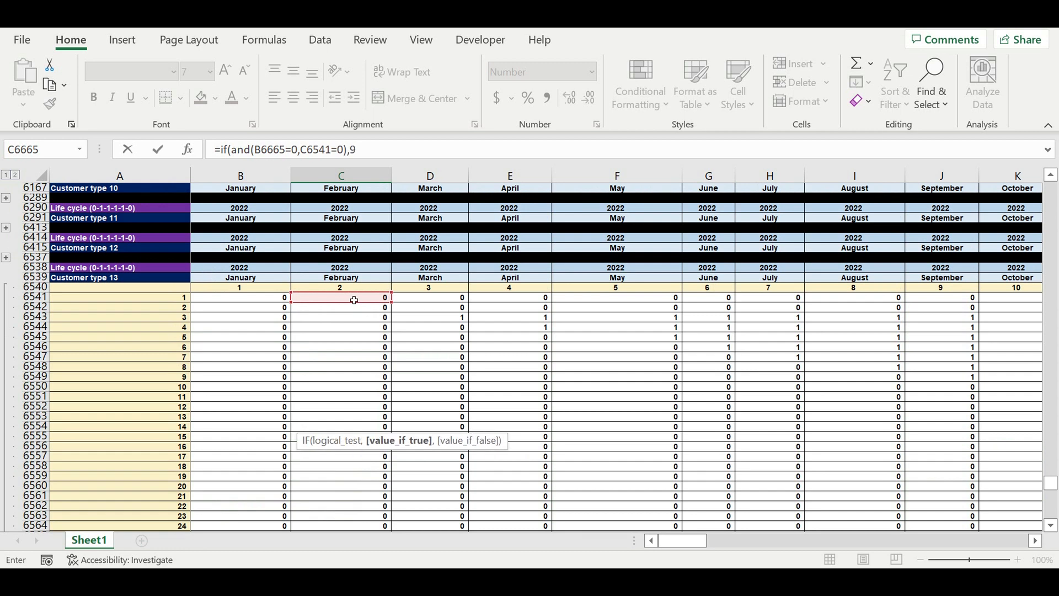
key("BackSpace")
type("0,")
Step: Extend the C6665 formula with a second nested IF: if(and(B6665=0,C6541>0),1,
left_click_drag(359, 148, 221, 152)
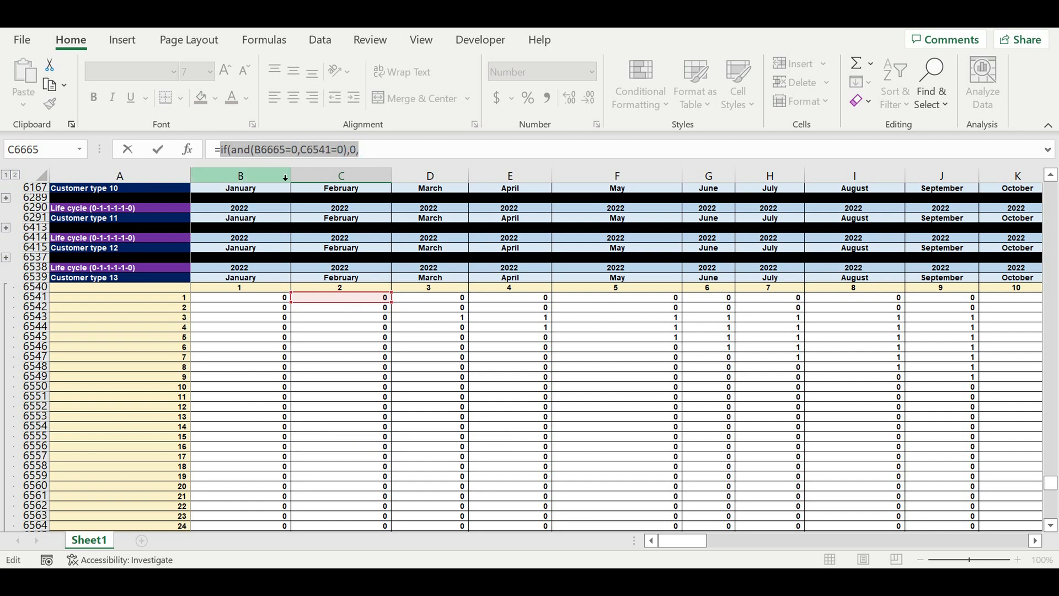
key("ctrl+c")
left_click(378, 150)
key("ctrl+v")
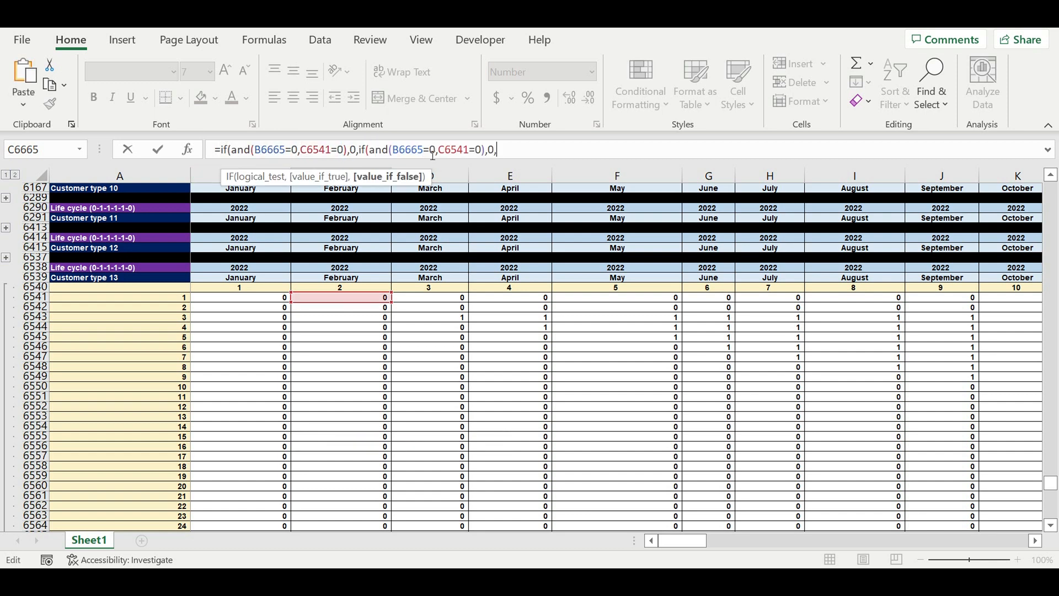
left_click_drag(469, 150, 474, 151)
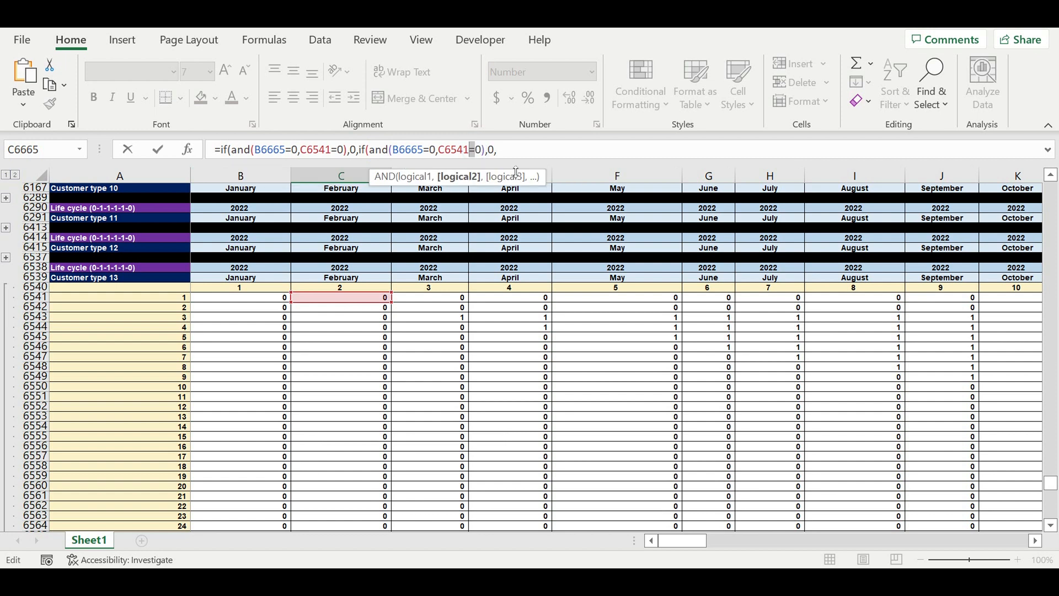
type(">")
left_click(496, 152)
double_click(491, 150)
type("1")
left_click(517, 154)
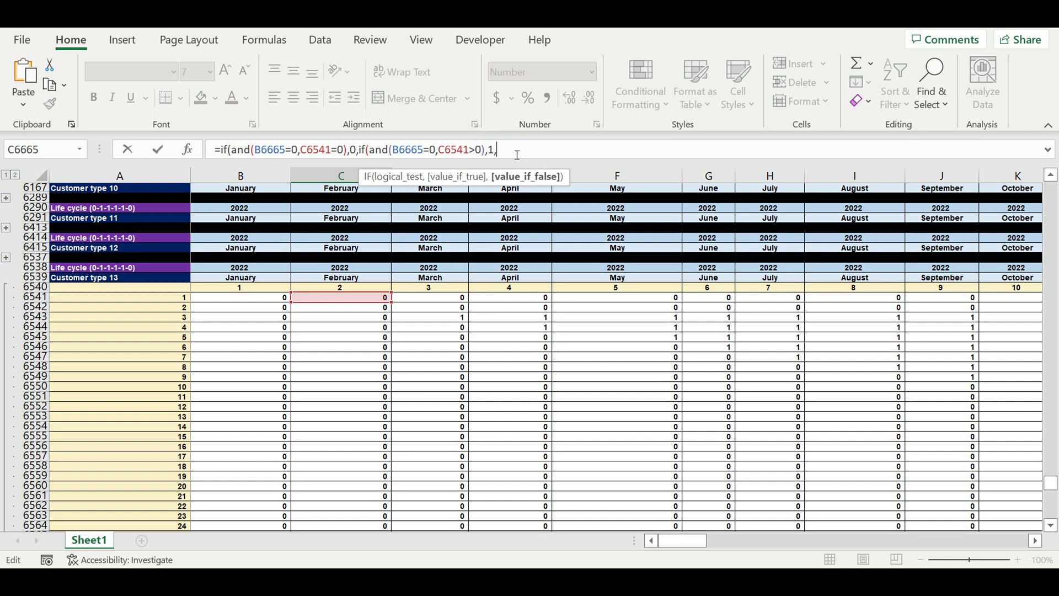
Step: Add a third nested IF whose condition tests B6665>0 and B6665<$J$21, the Customer type 1 period of payment
type("if(")
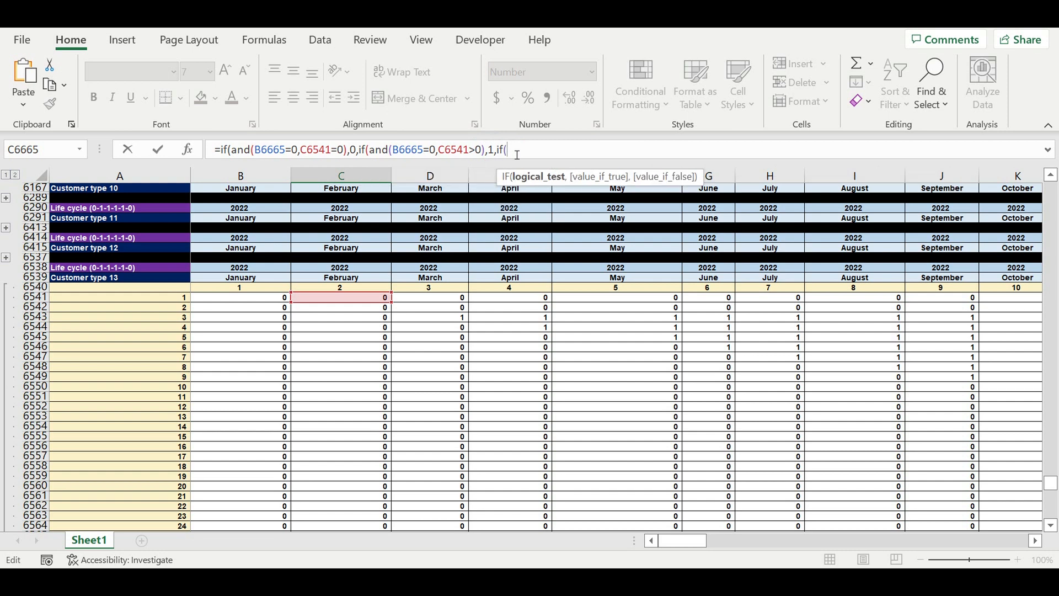
left_click_drag(392, 150, 424, 152)
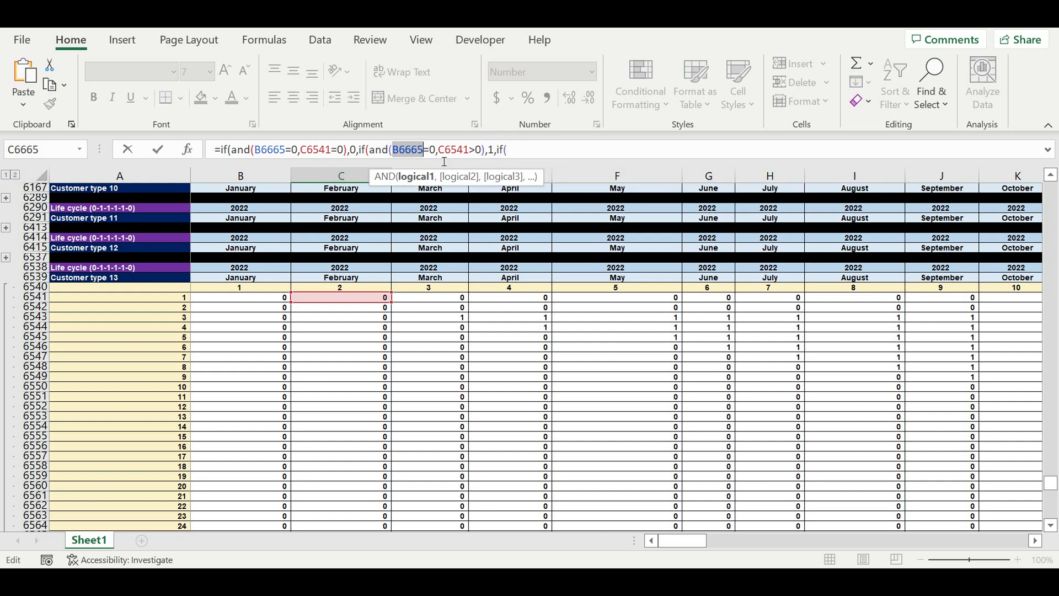
key("ctrl+c")
left_click(541, 151)
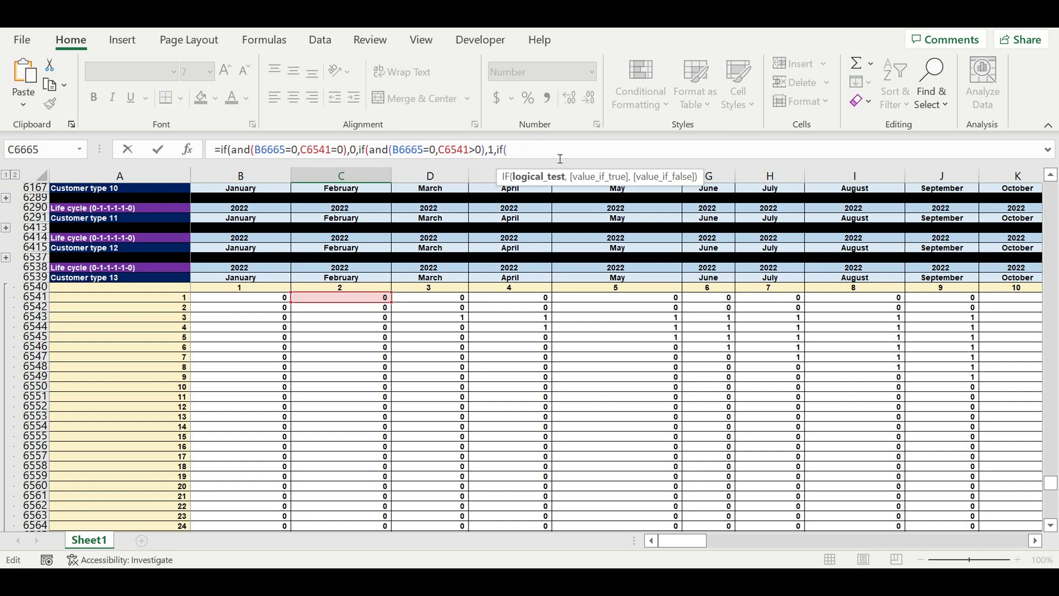
key("ctrl+v")
type(">0,")
key("ctrl+v")
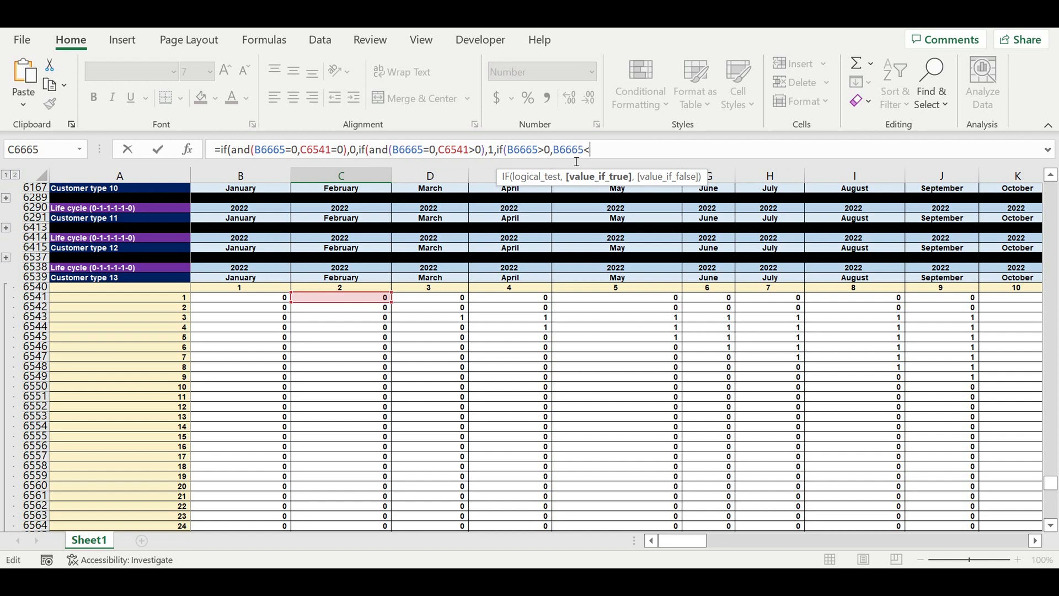
left_click_drag(1051, 490, 1050, 188)
left_click(1036, 540)
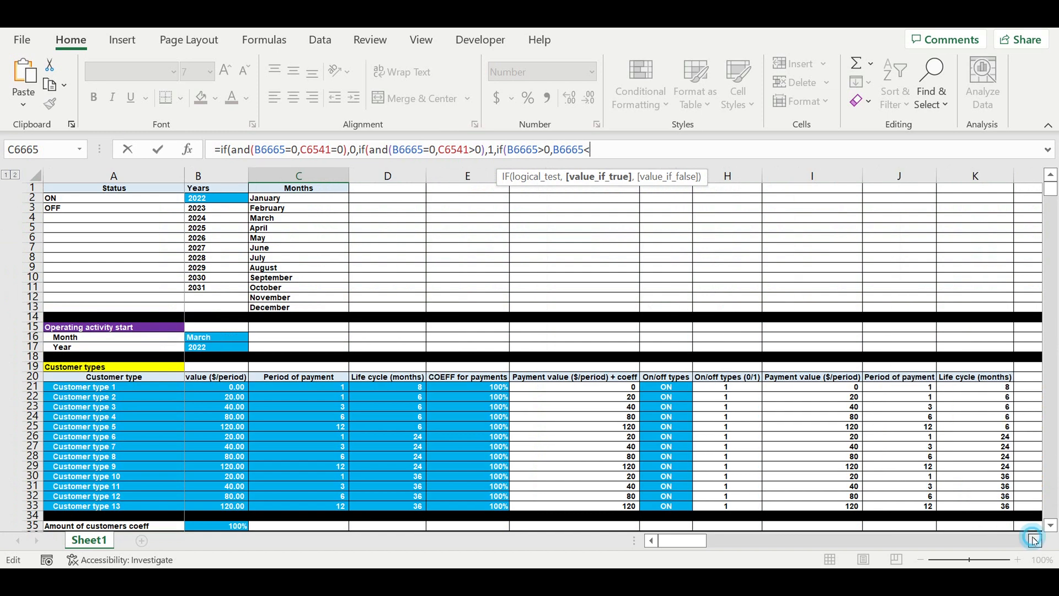
left_click(1036, 541)
left_click(1035, 540)
left_click(1035, 541)
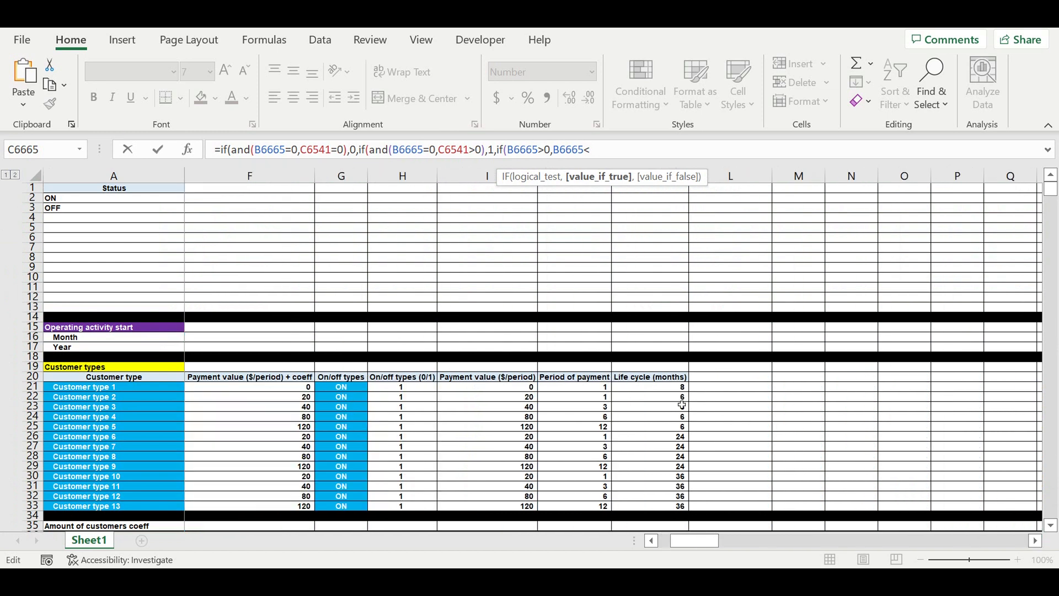
left_click(582, 391)
left_click(593, 150)
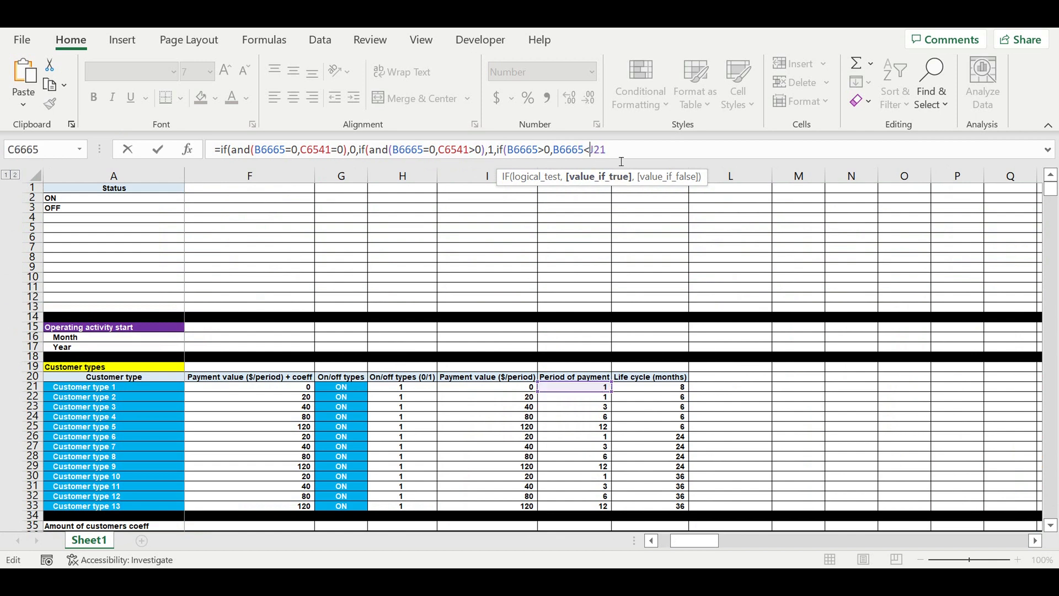
type("$")
left_click(599, 149)
type("$21),")
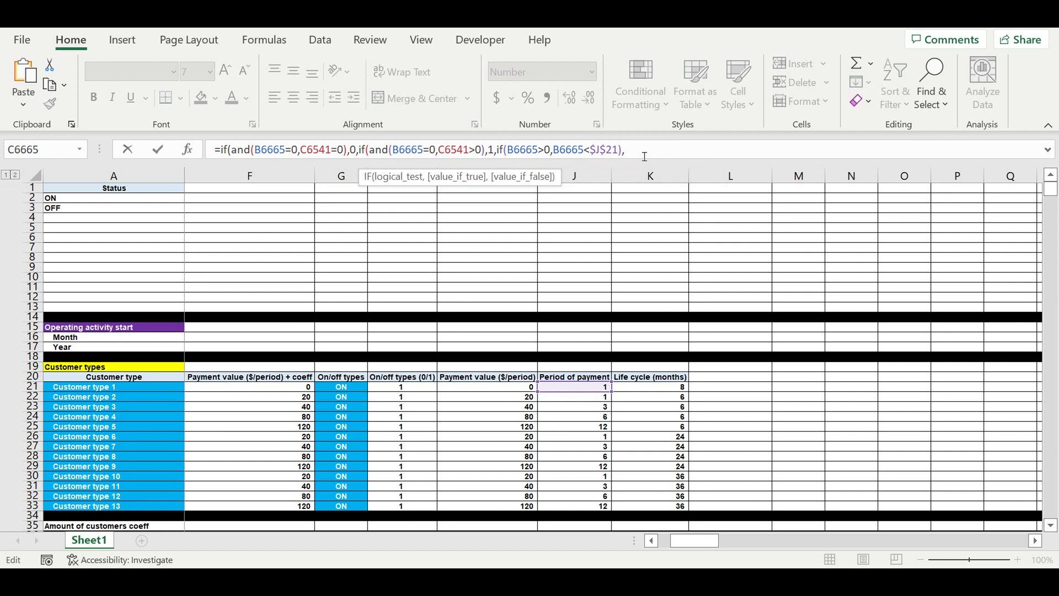
type("B6665+1,1)")
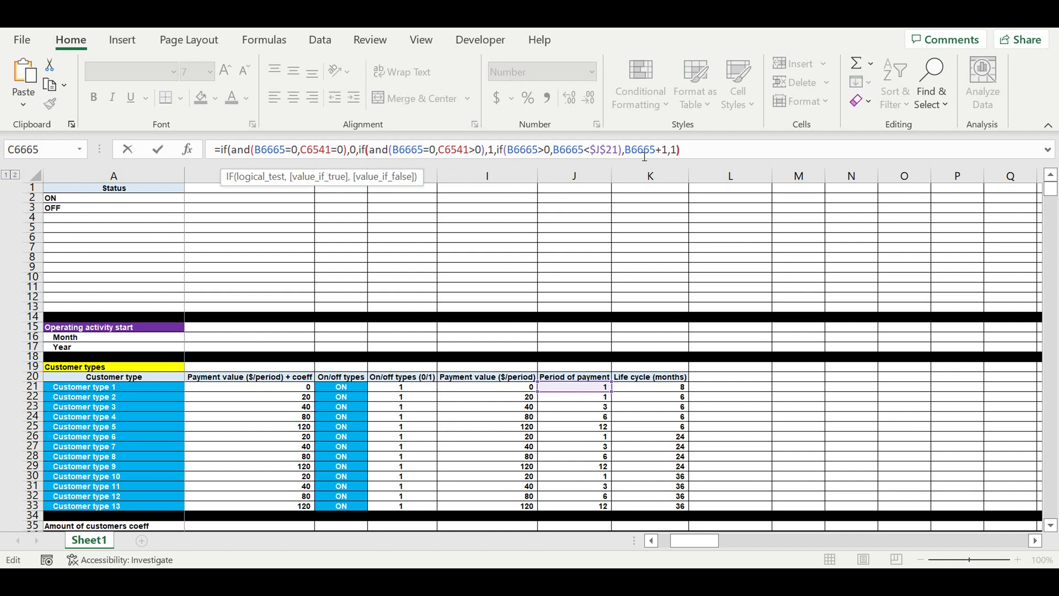
type(")")
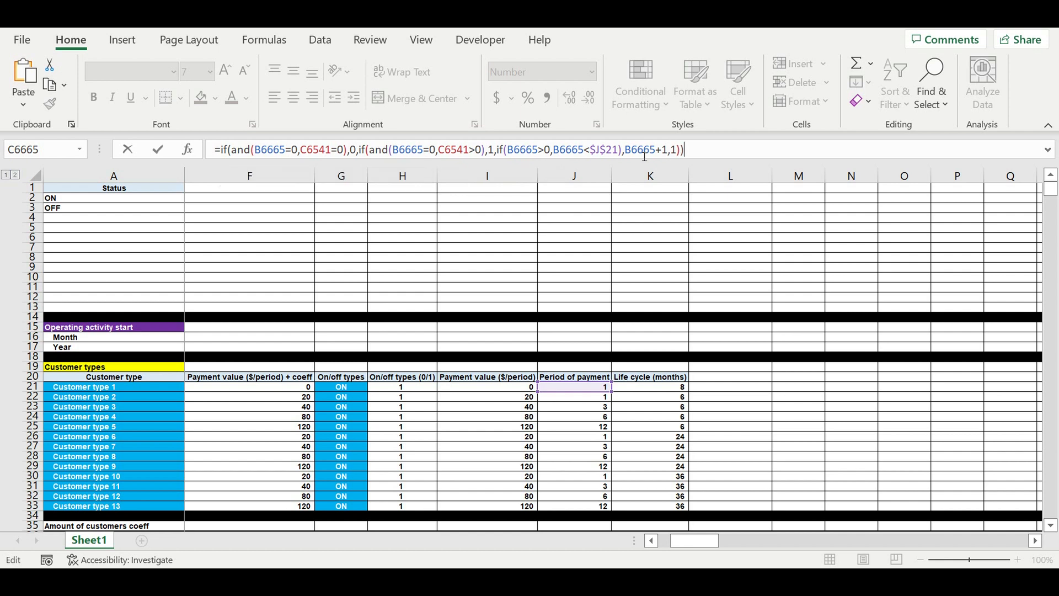
Step: Complete the third IF to return B6665+1 or else 1, wrapping its conditions in AND and closing all brackets
left_click(512, 150)
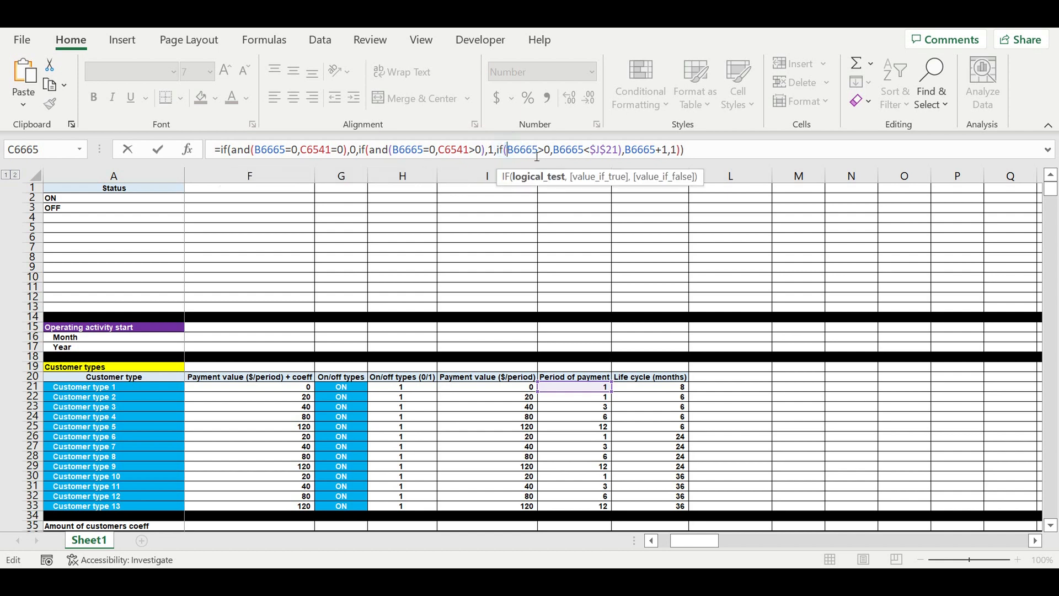
type("and(")
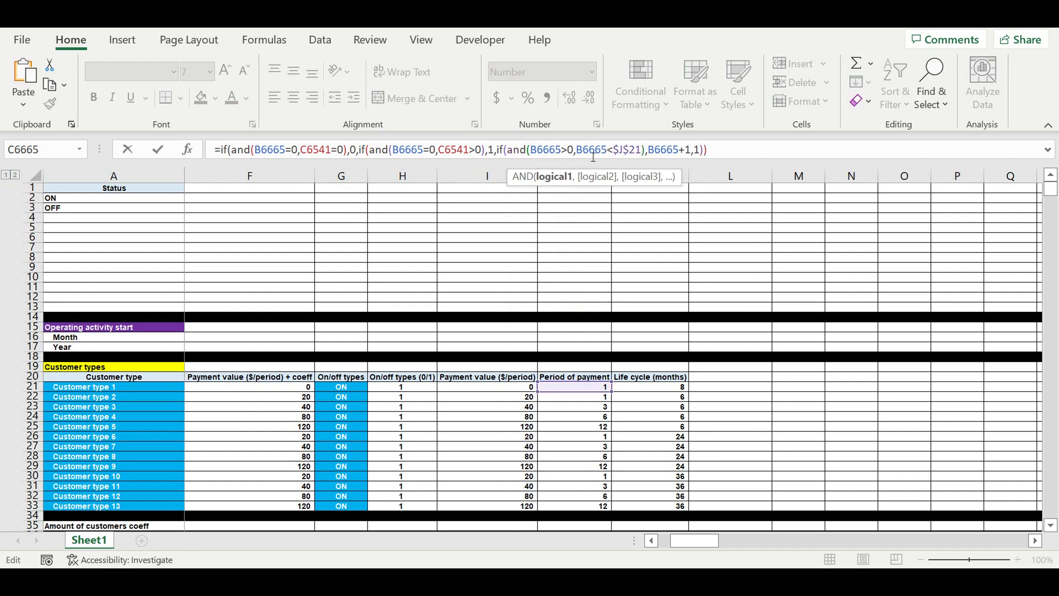
left_click(720, 149)
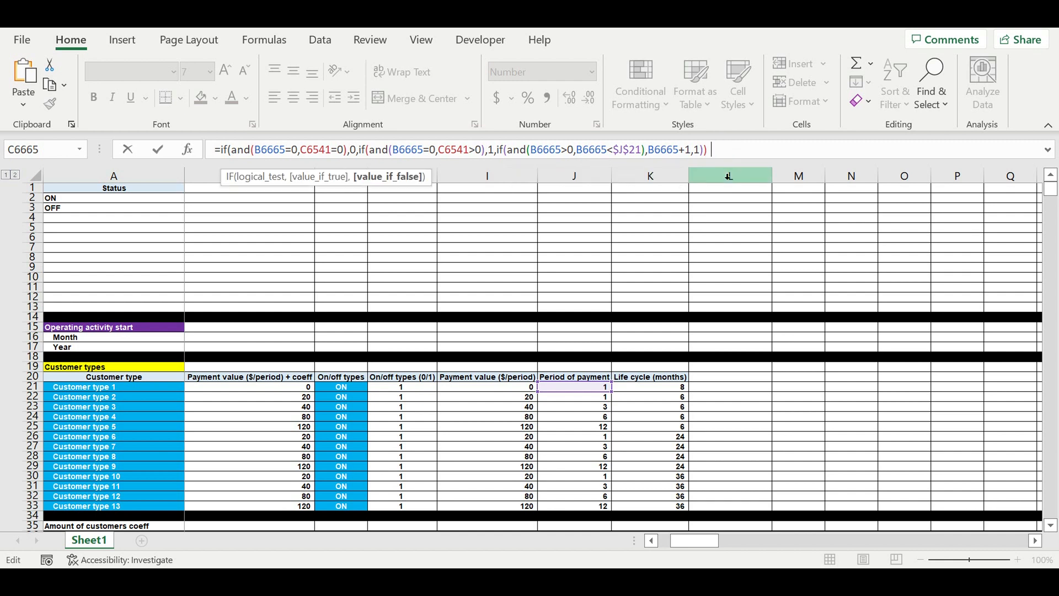
type(")")
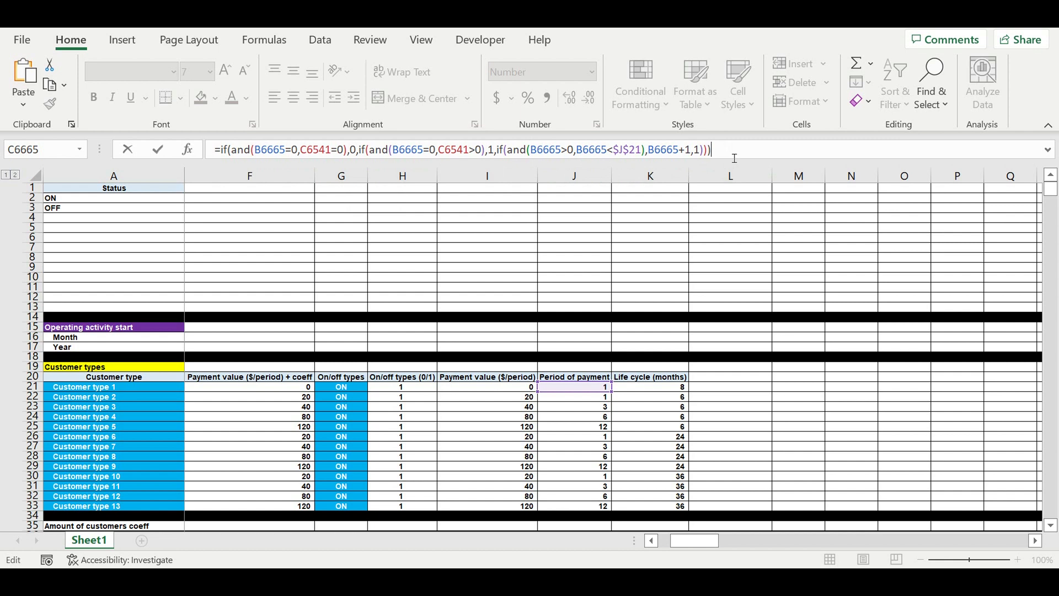
Step: Multiply the whole nested IF expression by C6541 and confirm the formula in C6665
type("*")
left_click_drag(694, 541, 682, 540)
left_click_drag(1052, 190, 1039, 482)
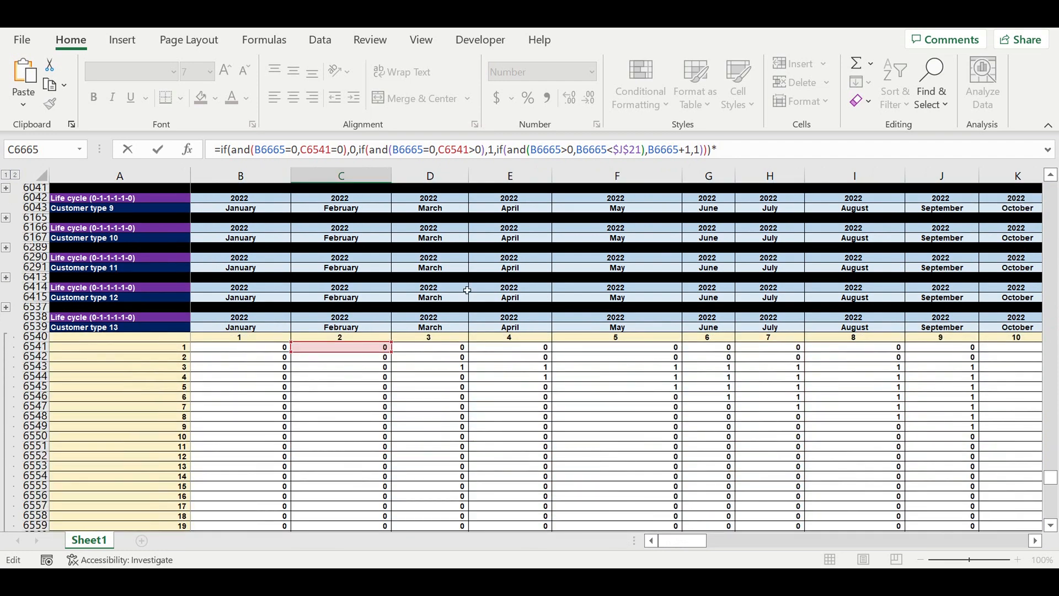
left_click(350, 352)
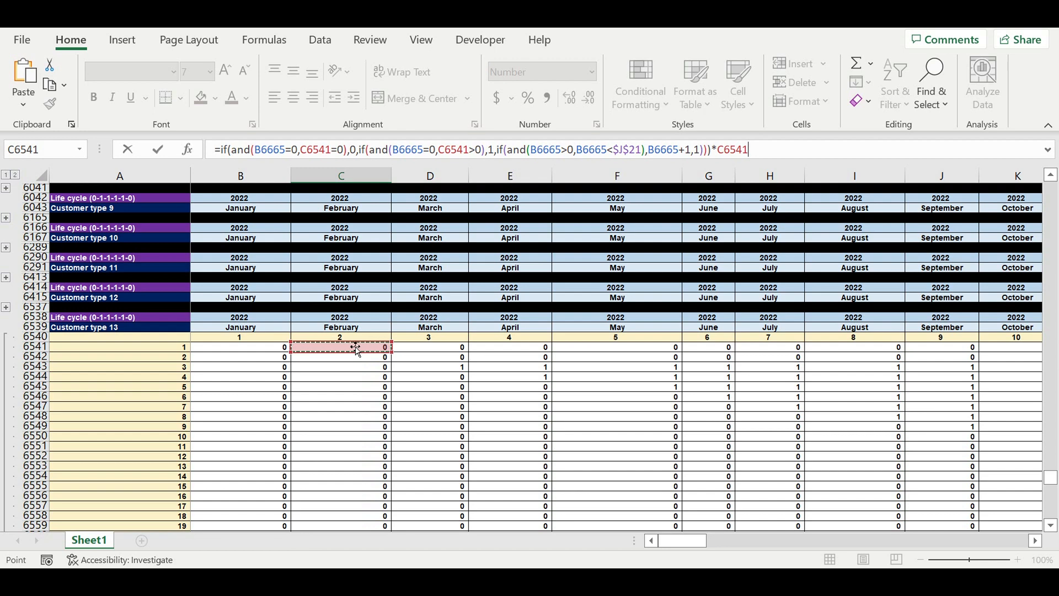
key("Return")
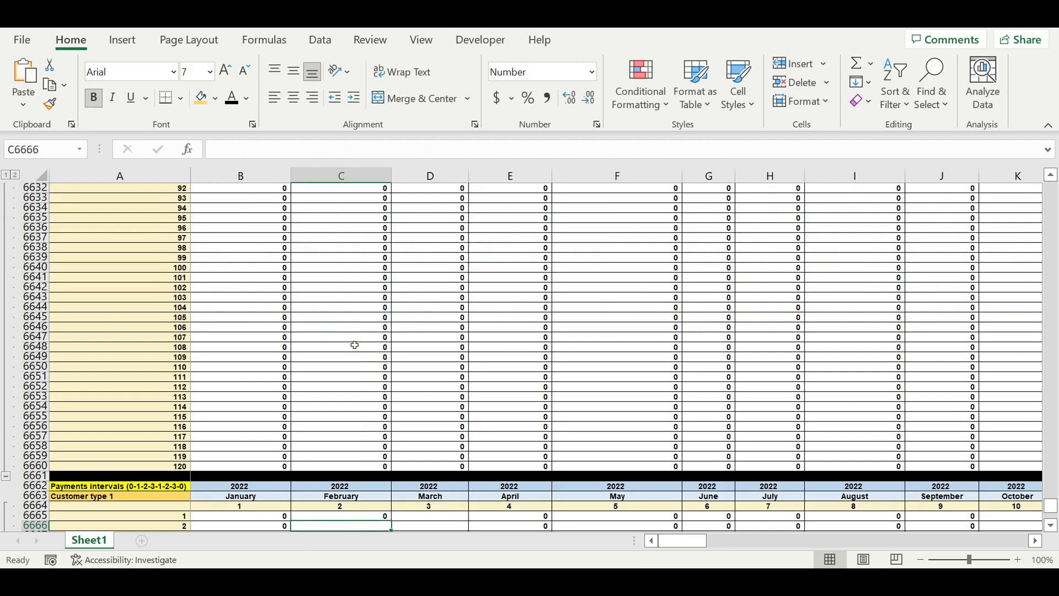
Step: Fill the C6665 formula across and down the Payments intervals block to DQ6784
scroll(419, 370, "down", 7)
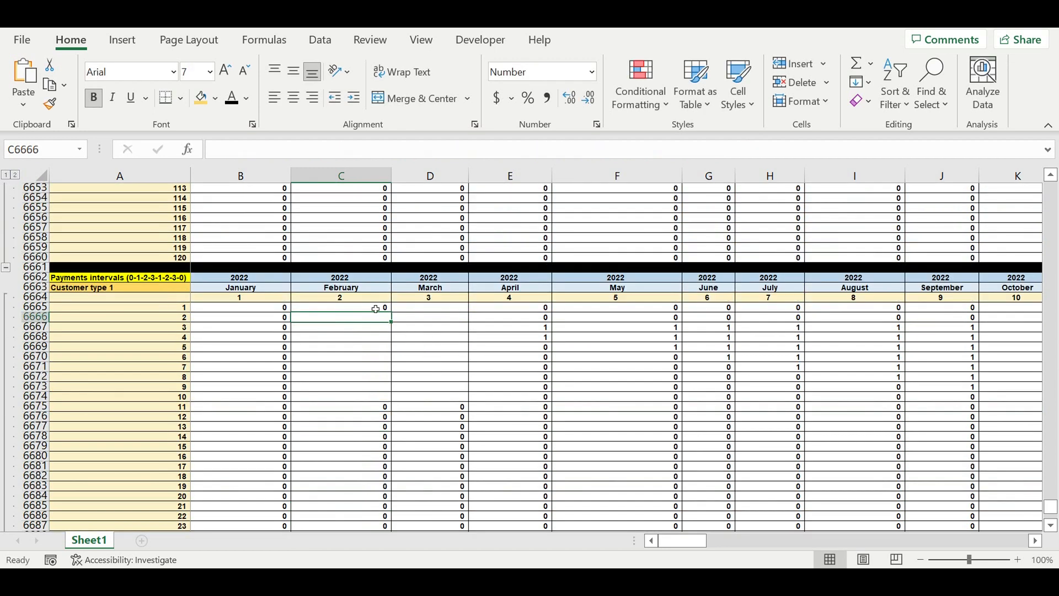
left_click(375, 309)
left_click_drag(390, 312, 774, 445)
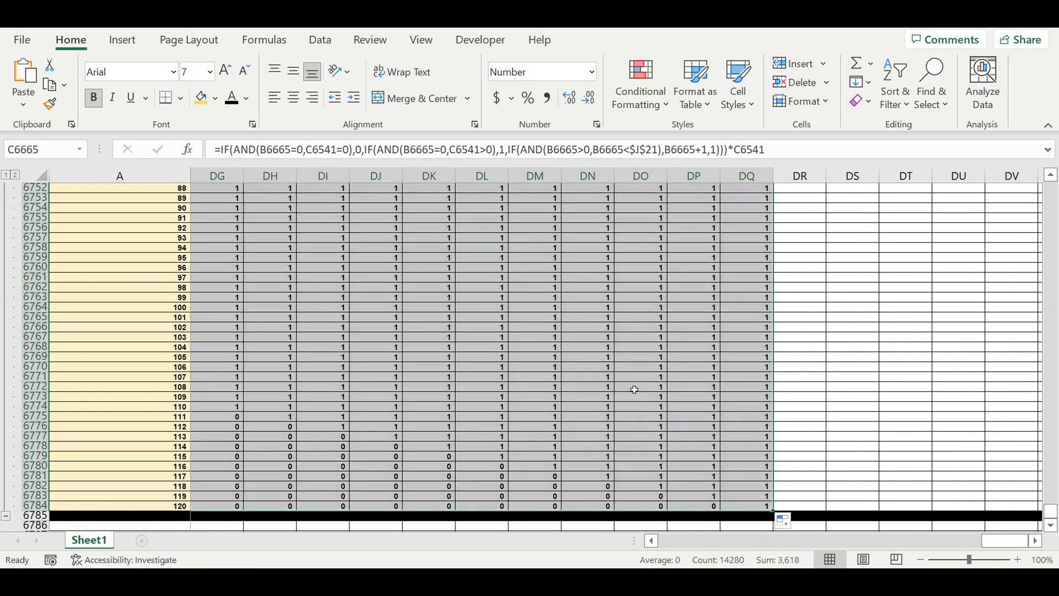
scroll(635, 389, "up", 20)
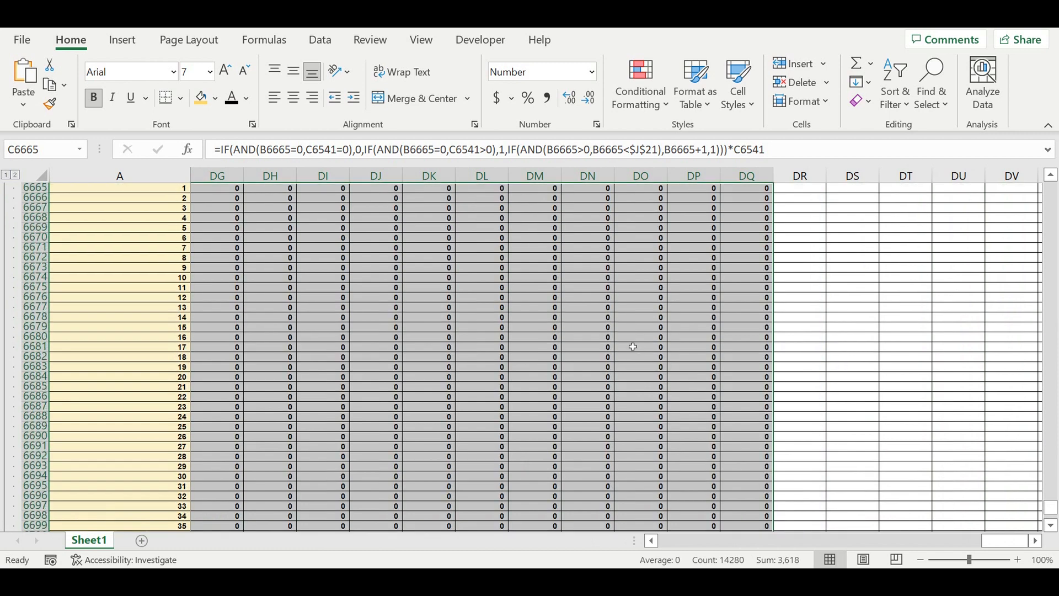
scroll(633, 347, "up", 9)
scroll(633, 346, "down", 3)
left_click_drag(1005, 544, 682, 540)
left_click(350, 386)
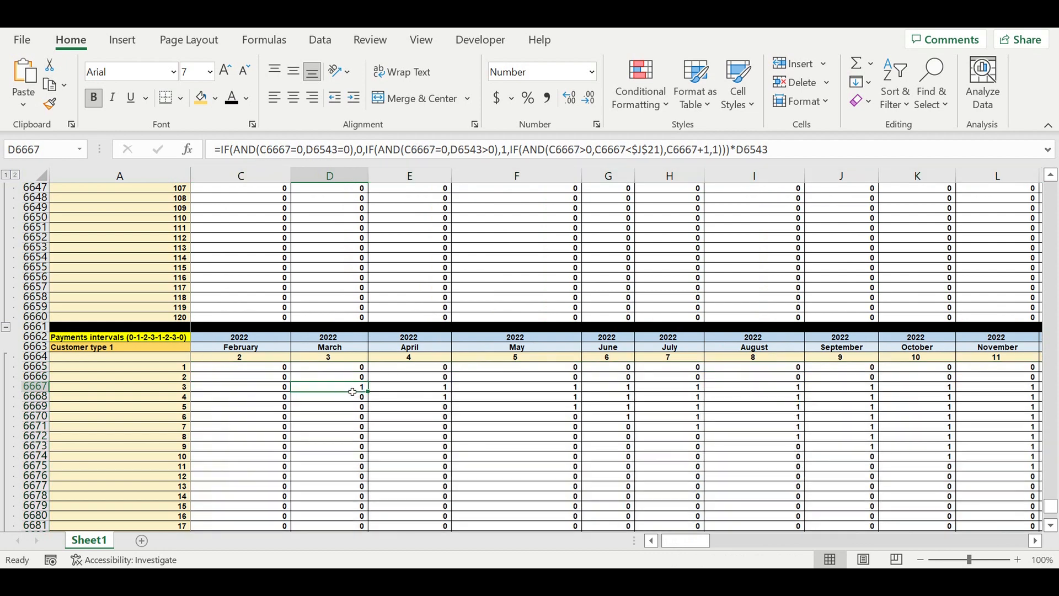
Step: Set Customer type 1's period of payment to 3 in the customer types table
left_click_drag(1051, 505, 1049, 175)
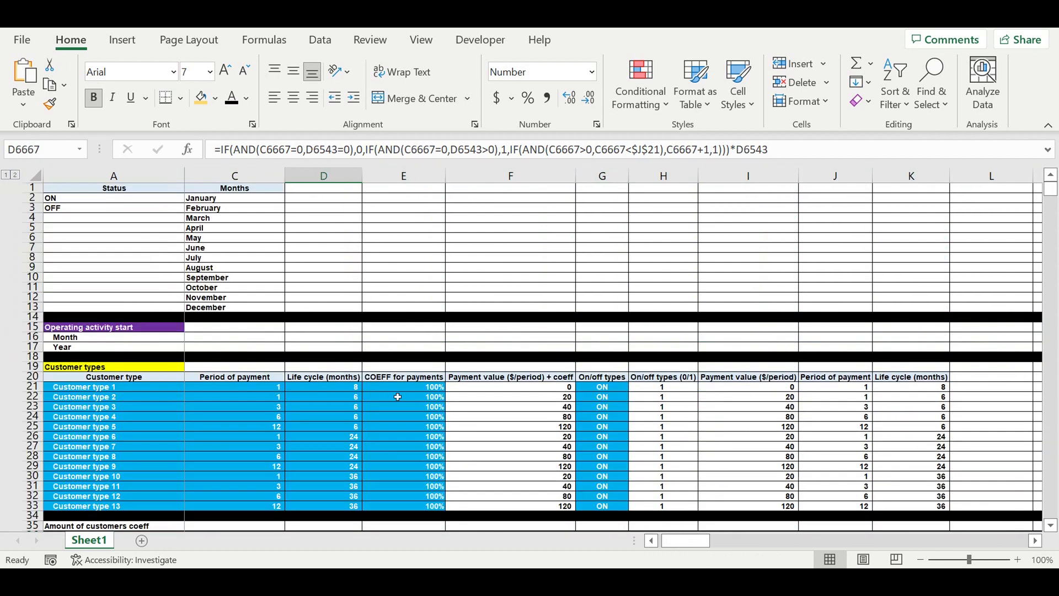
left_click_drag(712, 536, 685, 538)
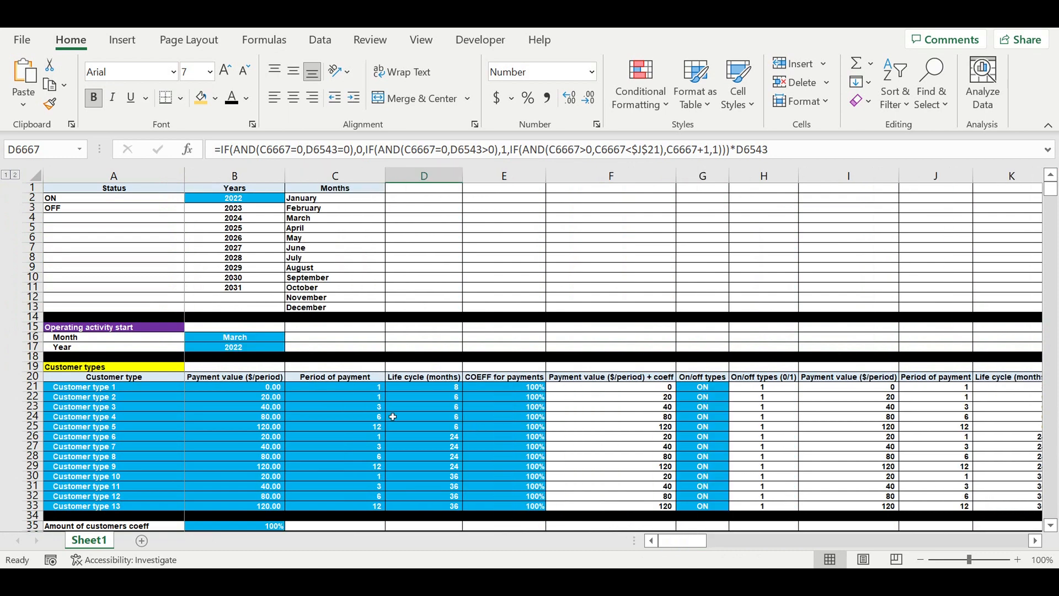
left_click(357, 388)
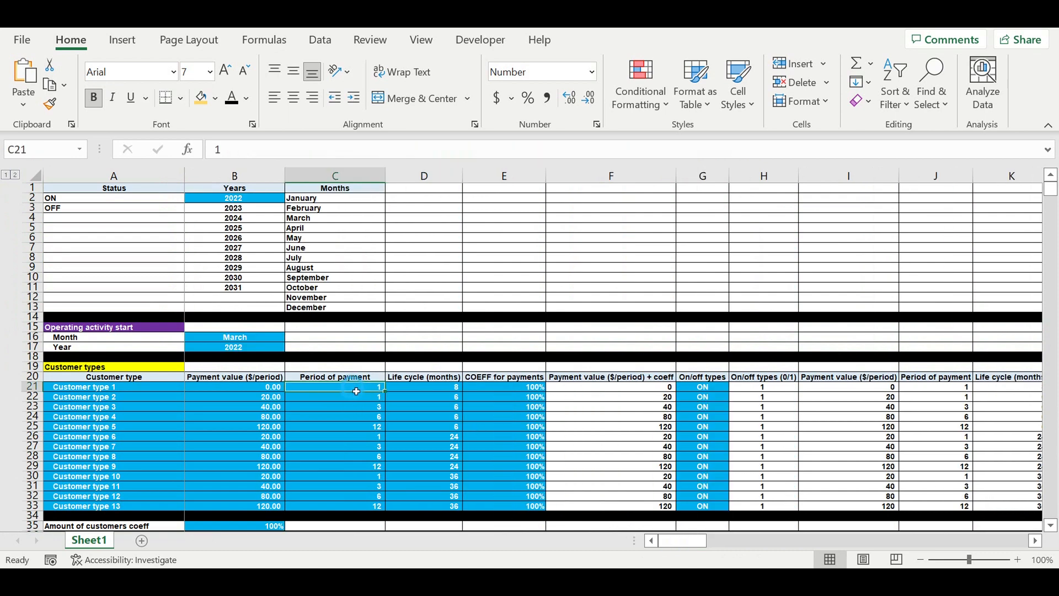
type("3")
left_click(375, 417)
Step: Review the Payments intervals block values across the months of the following years
left_click_drag(1055, 190, 1034, 540)
scroll(852, 402, "down", 4)
scroll(833, 397, "up", 7)
scroll(808, 332, "up", 20)
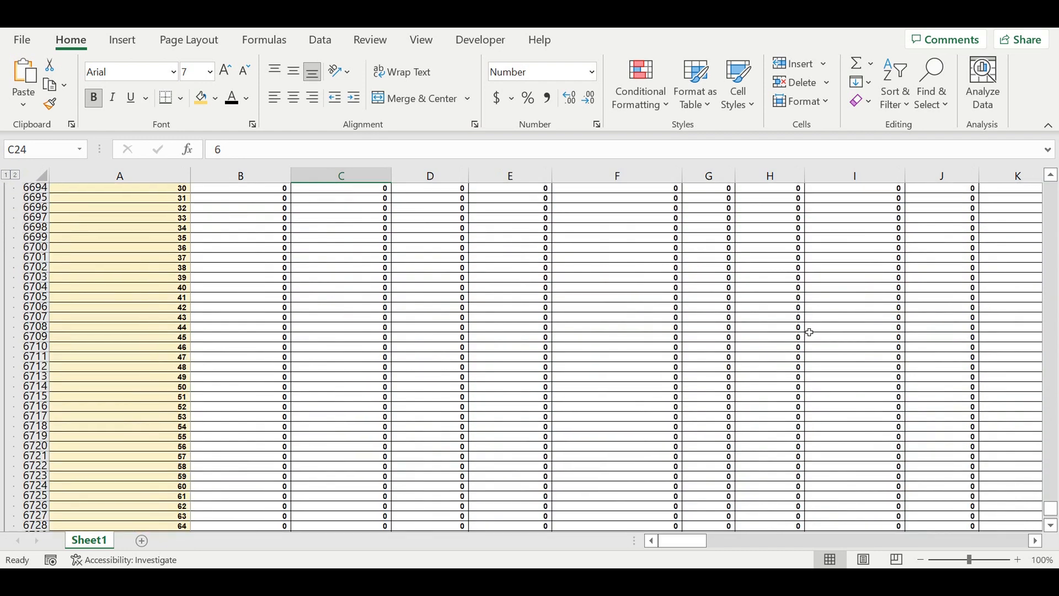
scroll(810, 332, "up", 2)
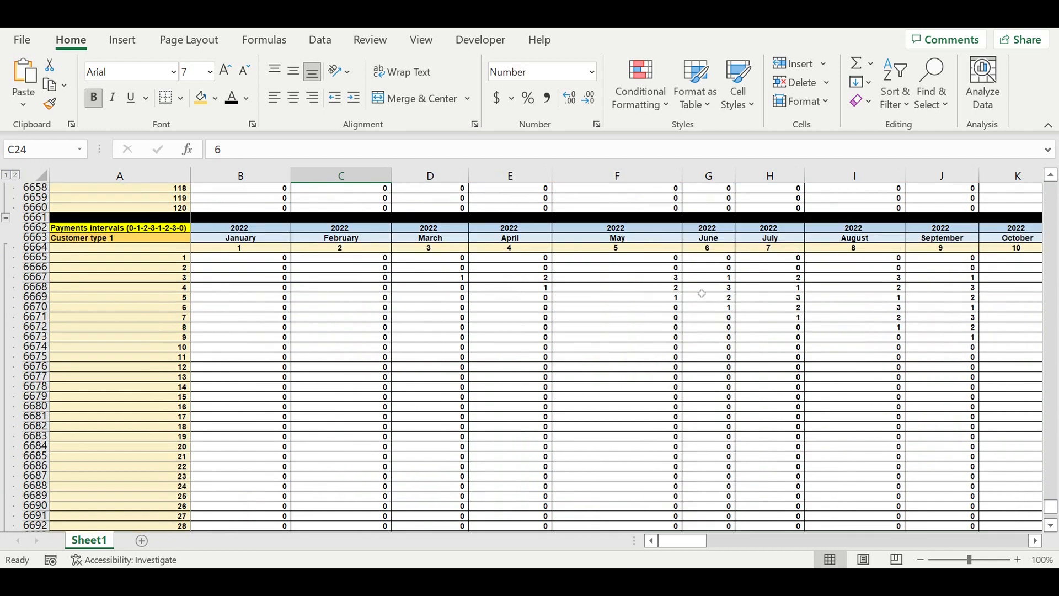
left_click(447, 281)
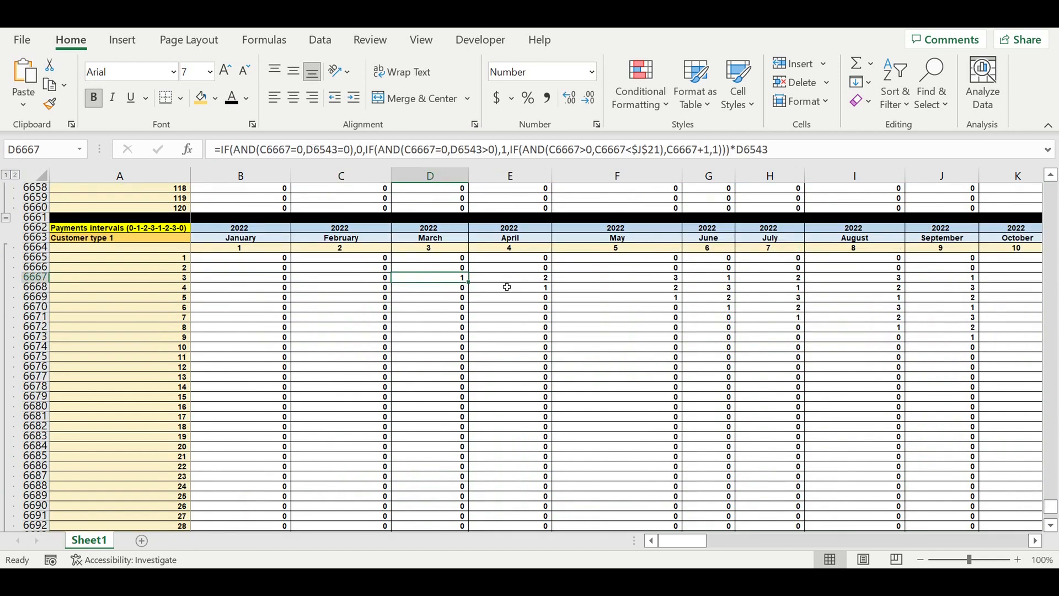
key("Right")
key("Right")
key("Right")
key("Right")
key("Right")
left_click(1036, 541)
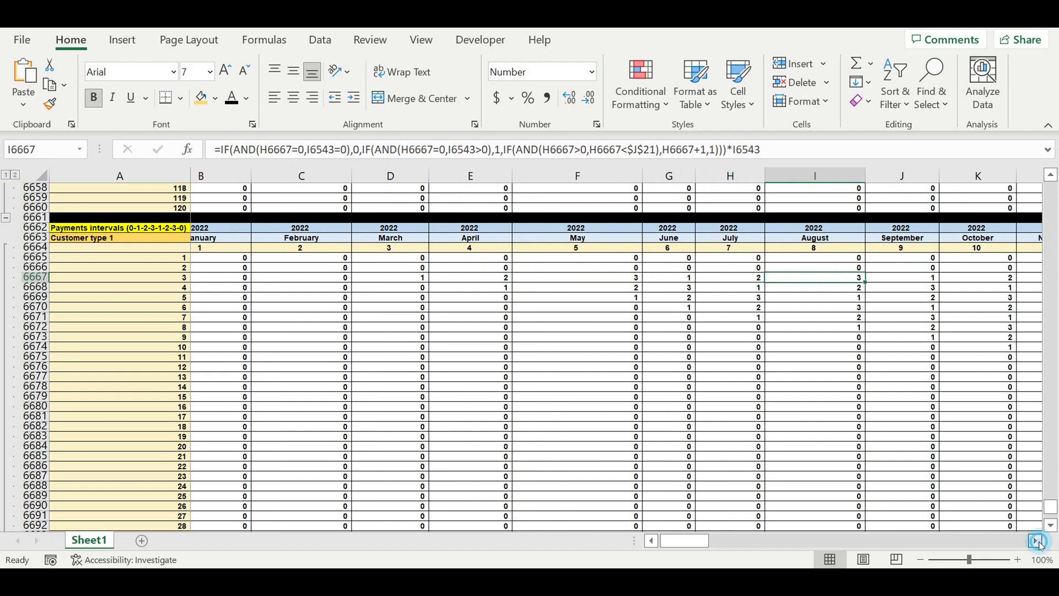
left_click(1037, 541)
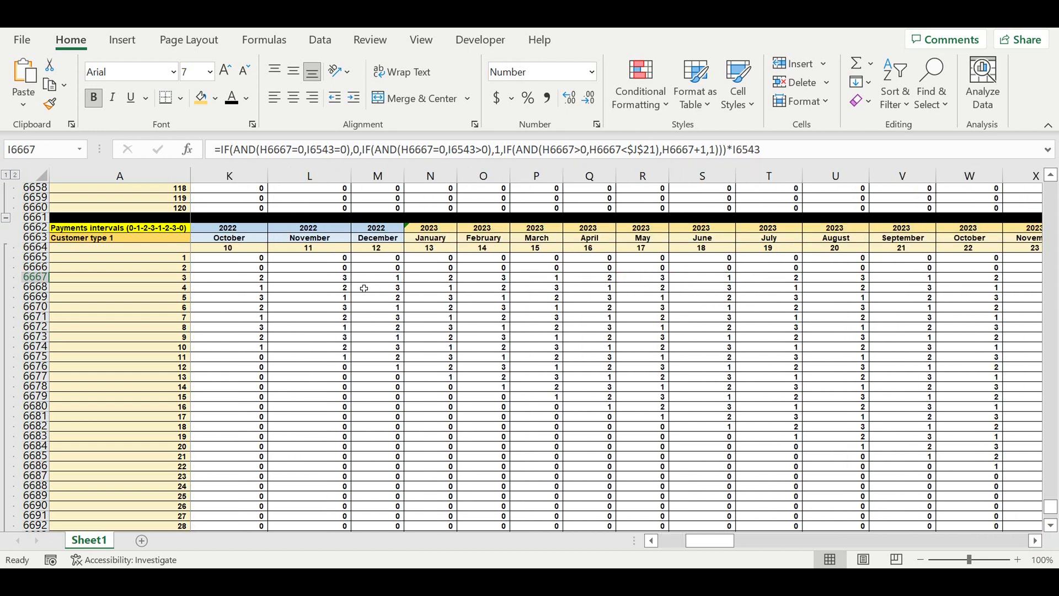
left_click(378, 278)
left_click(489, 277)
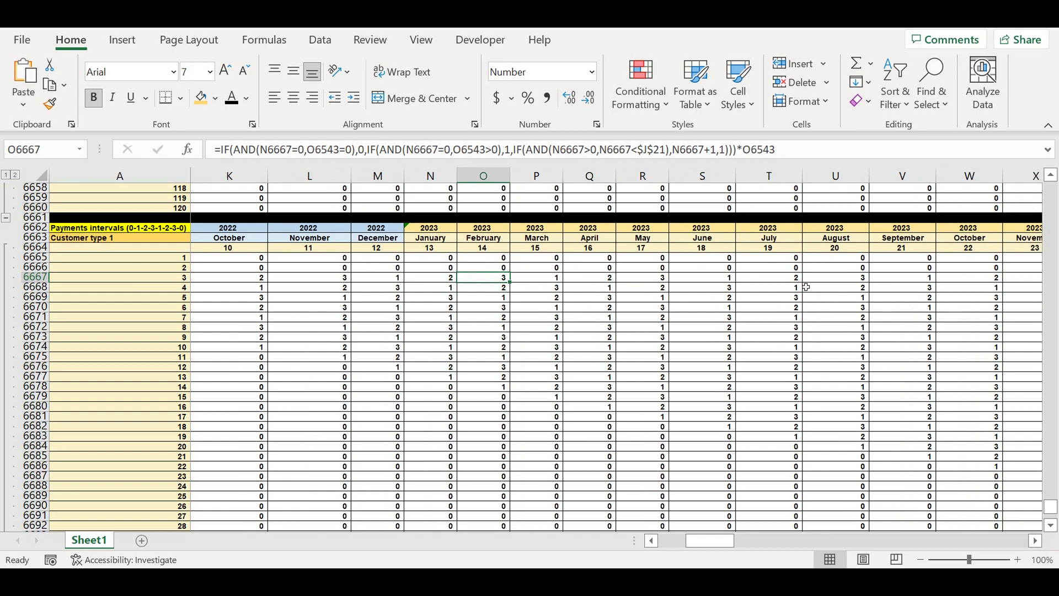
left_click(921, 277)
left_click(1037, 540)
left_click(1037, 541)
left_click(1037, 541)
left_click(1037, 540)
left_click(1037, 541)
left_click(1037, 540)
left_click(1039, 542)
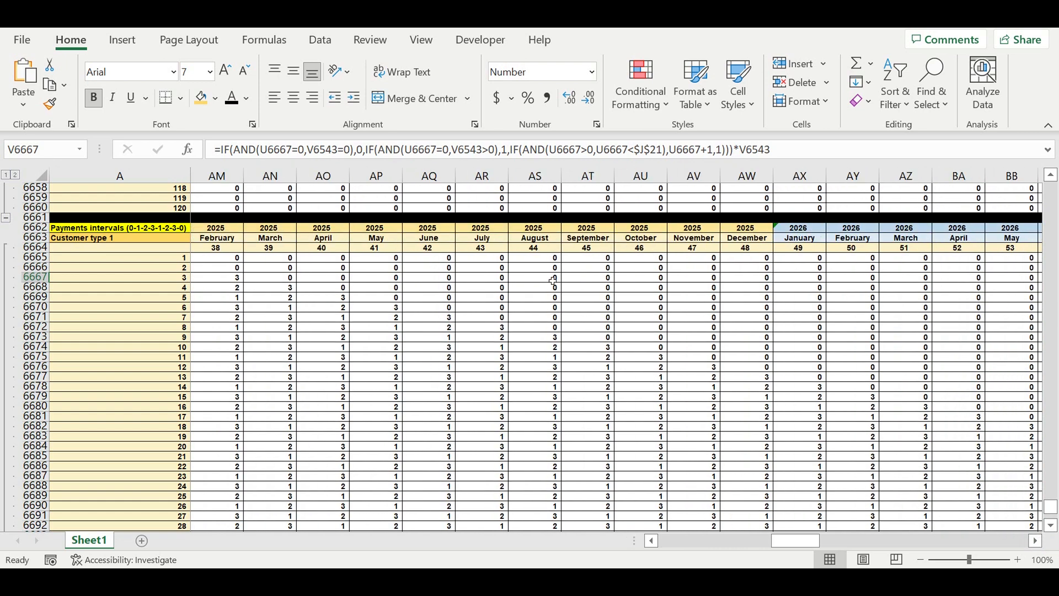
Step: Inspect the Payments intervals values and compare them with the period of payment and life cycle in the customer types table
left_click_drag(790, 547, 784, 549)
left_click(341, 277)
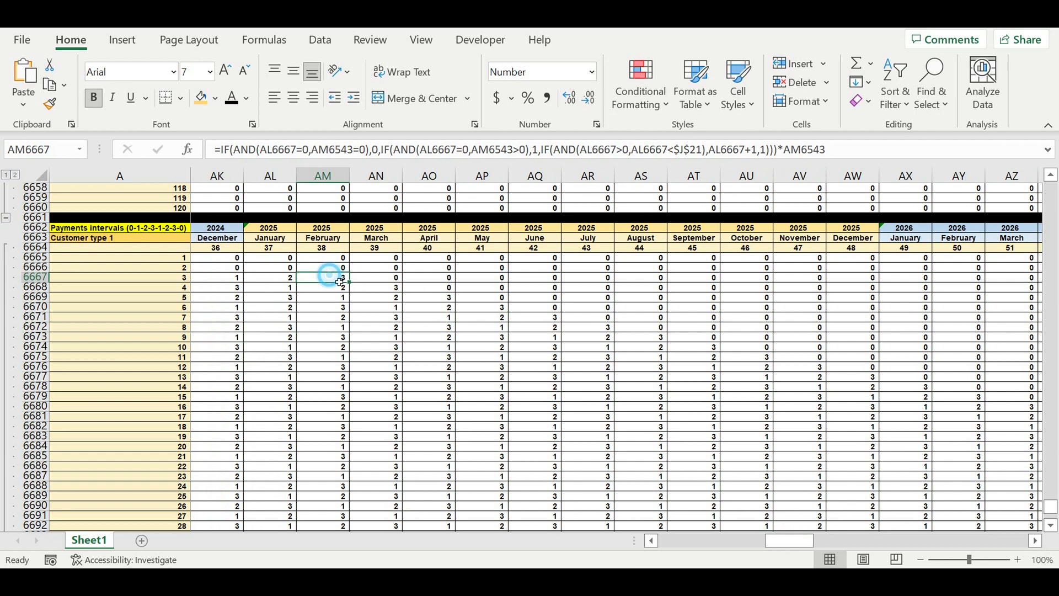
left_click(378, 280)
left_click_drag(226, 281, 385, 281)
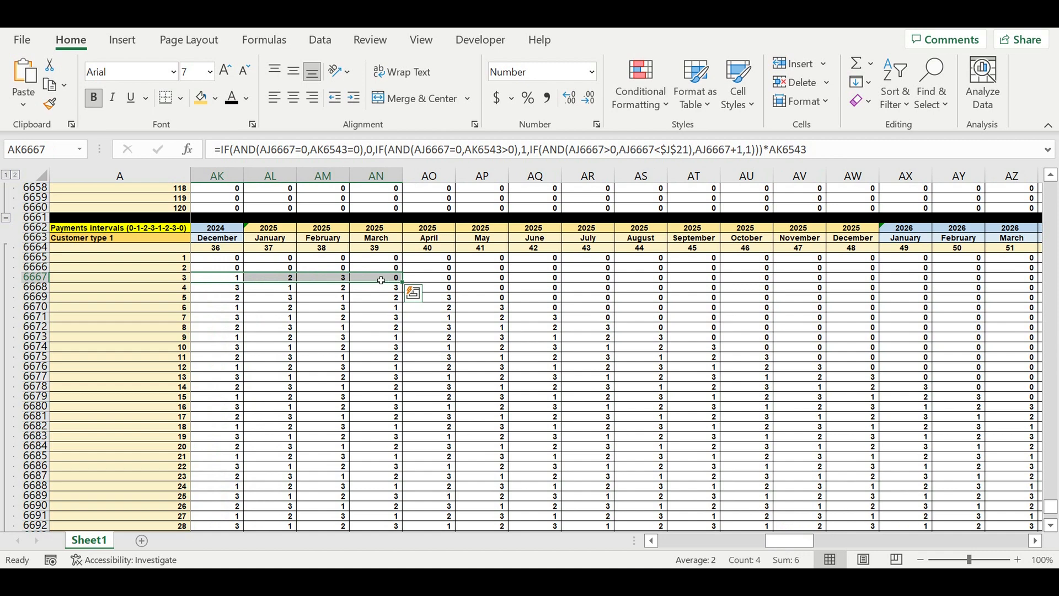
left_click_drag(784, 543, 657, 543)
left_click_drag(1051, 507, 1036, 160)
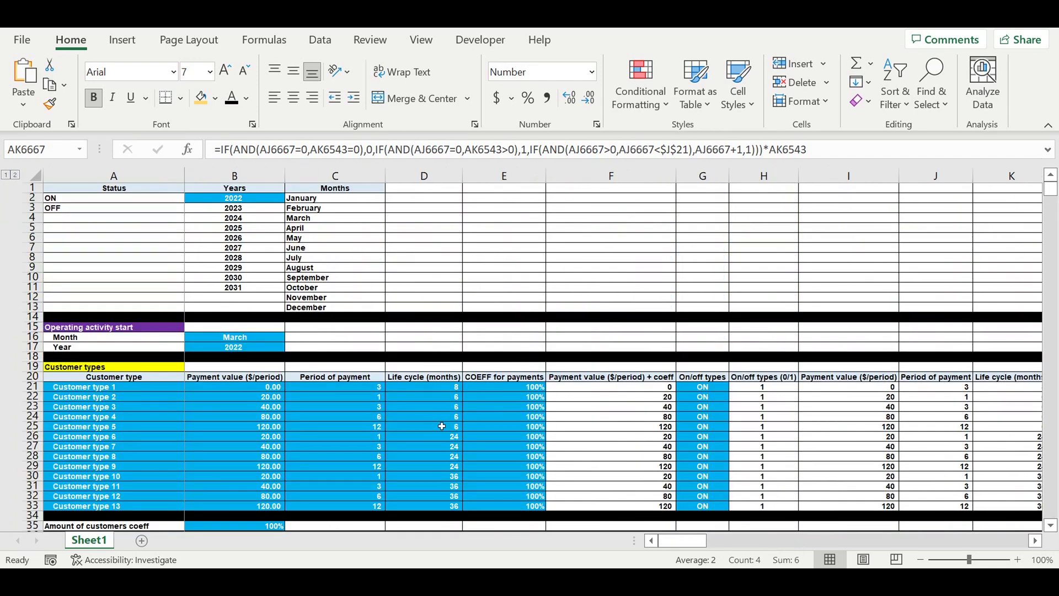
left_click(429, 390)
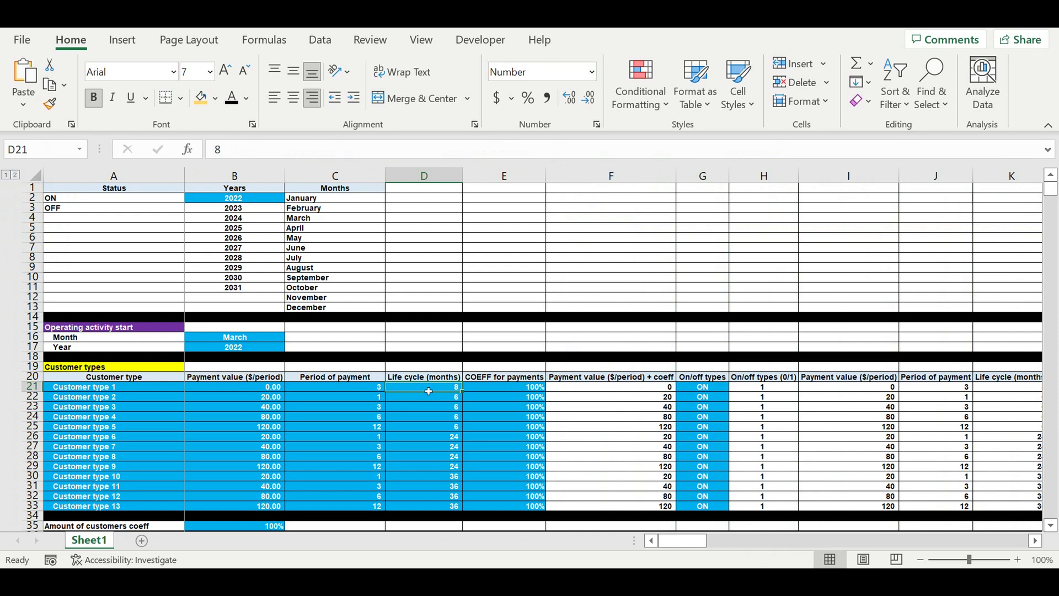
left_click(1034, 542)
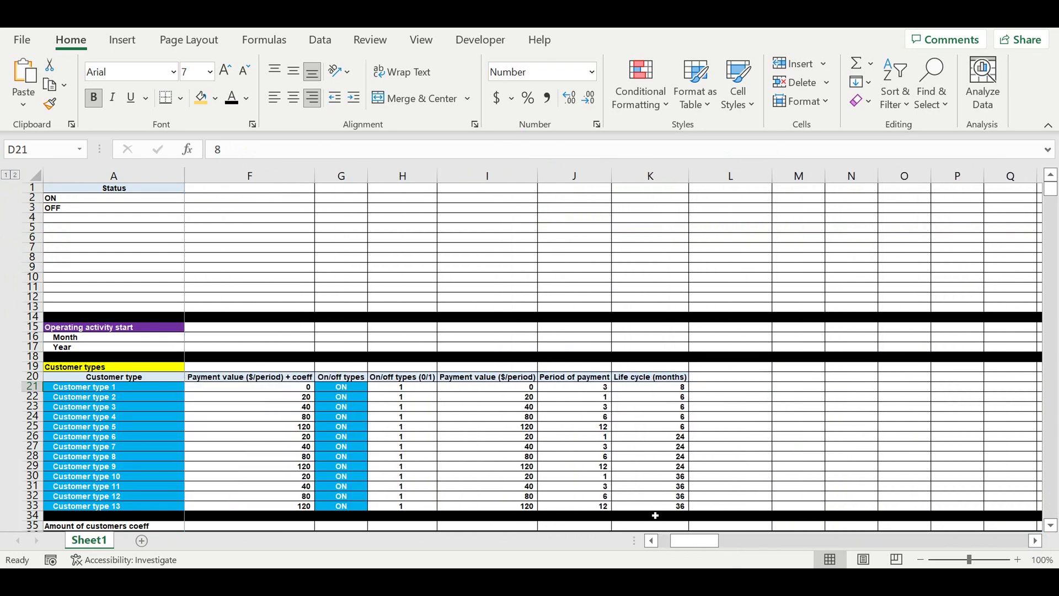
left_click_drag(700, 541, 689, 541)
left_click_drag(1051, 191, 1051, 453)
left_click_drag(1055, 528, 1051, 511)
scroll(513, 386, "up", 15)
scroll(518, 362, "up", 5)
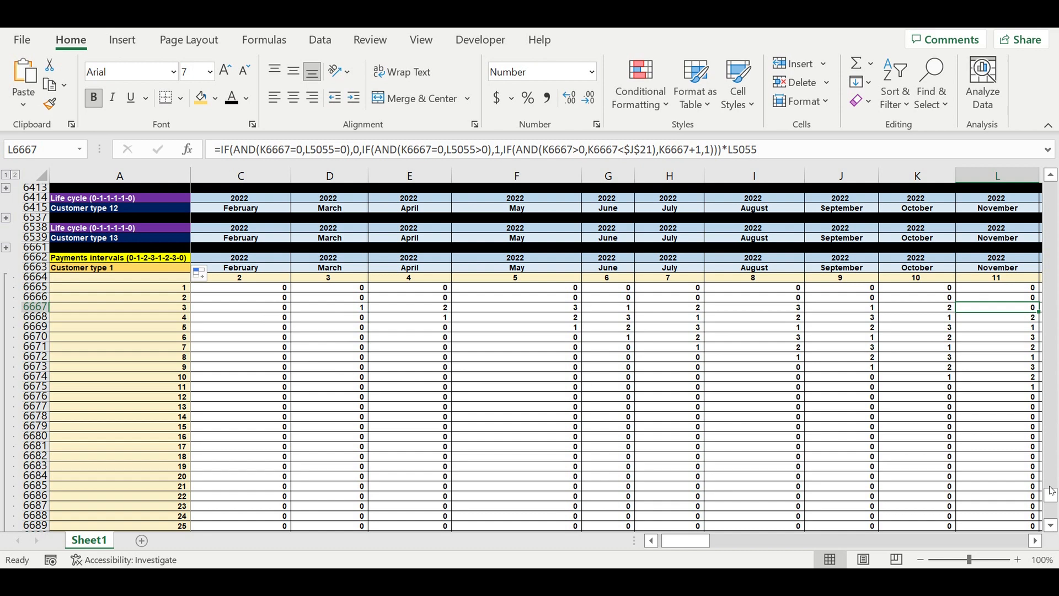
left_click_drag(1052, 499, 1051, 188)
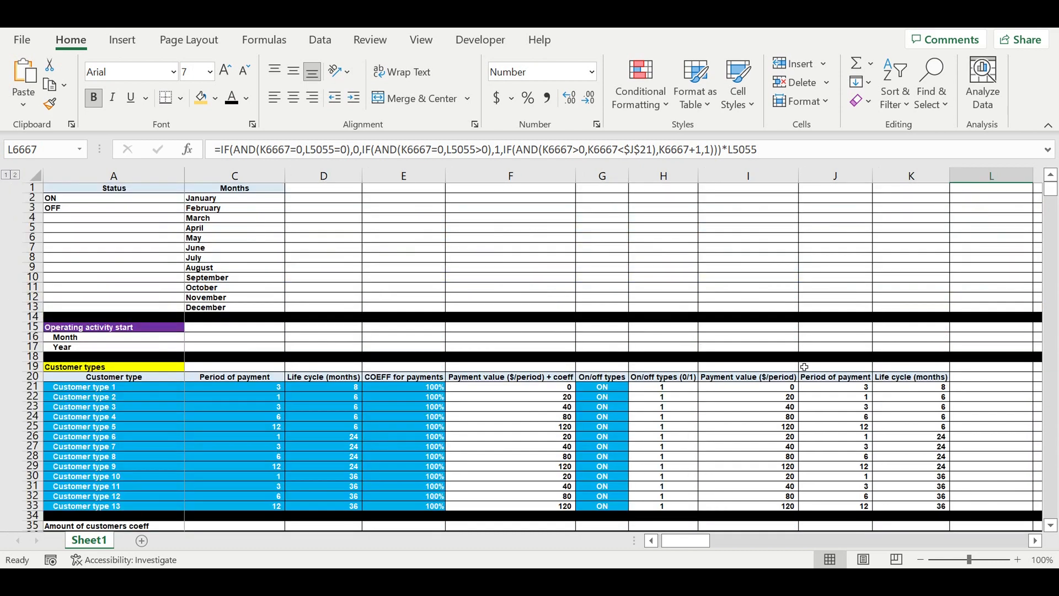
left_click(928, 391)
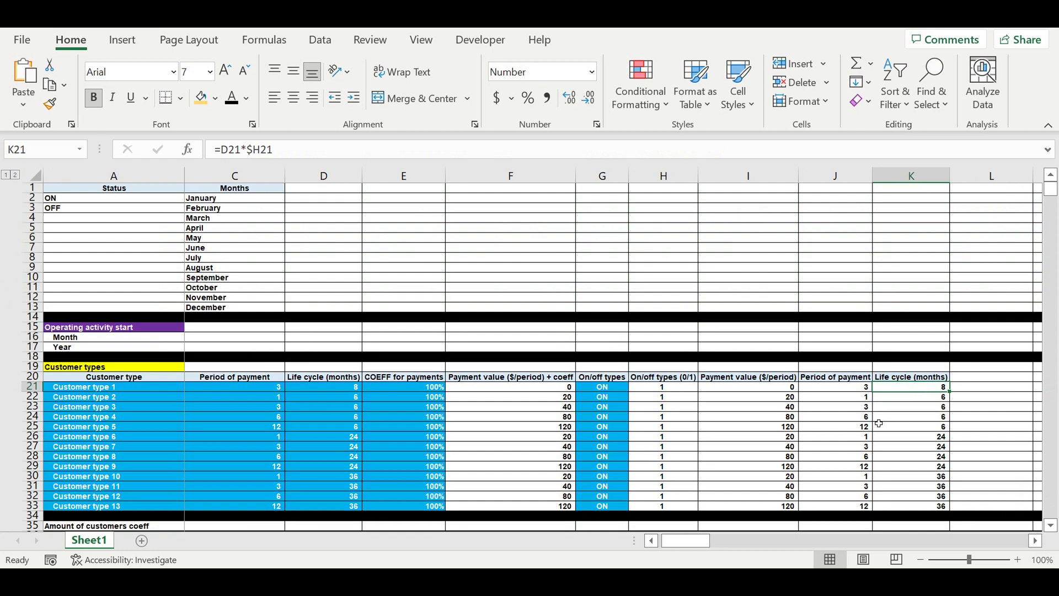
left_click_drag(687, 541, 665, 541)
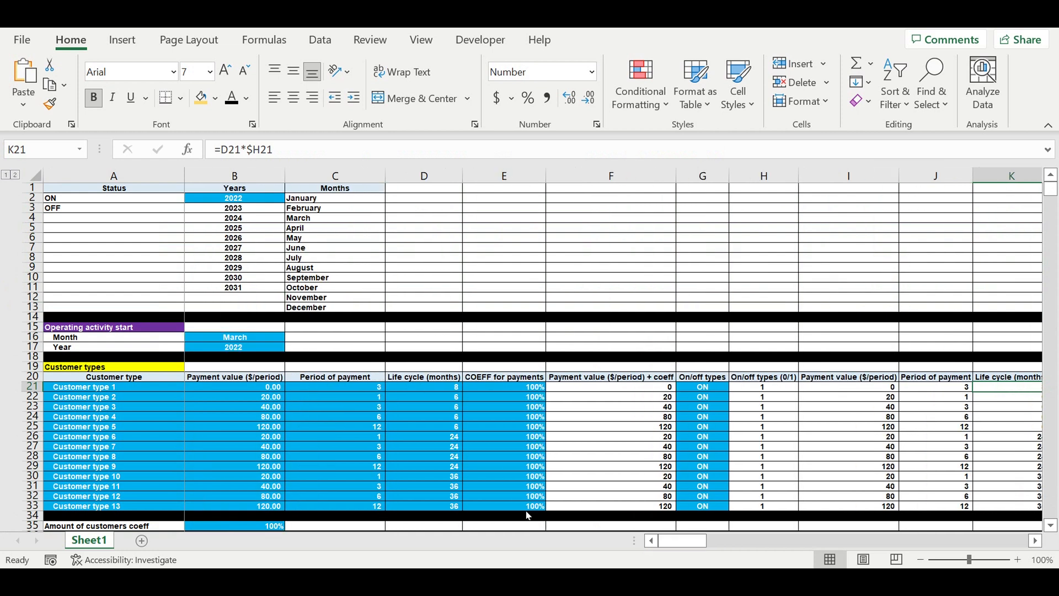
left_click(358, 392)
Step: Step through the row 6667 cells of the Payments intervals block to check each formula's references
left_click_drag(1052, 186, 1049, 523)
scroll(558, 359, "up", 20)
scroll(561, 366, "up", 12)
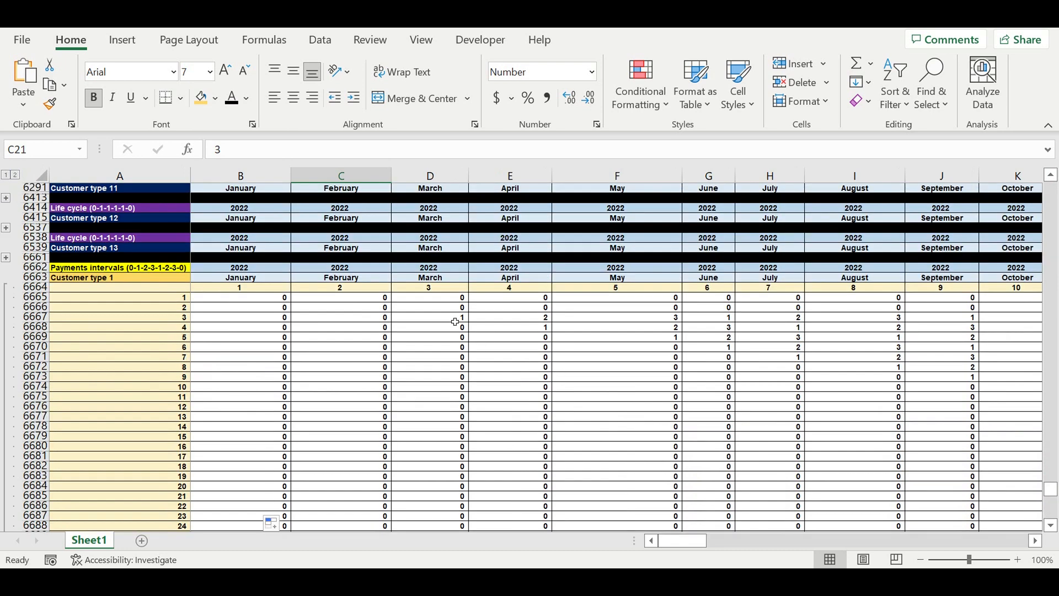
left_click(455, 319)
left_click(499, 318)
left_click(635, 319)
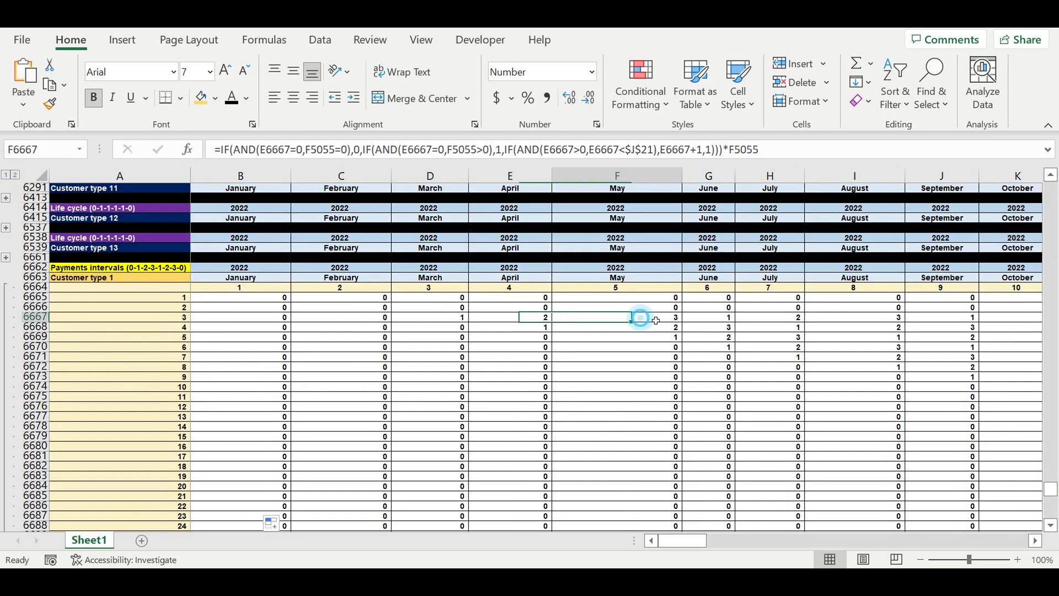
left_click(730, 320)
left_click(776, 319)
left_click(847, 319)
left_click(946, 320)
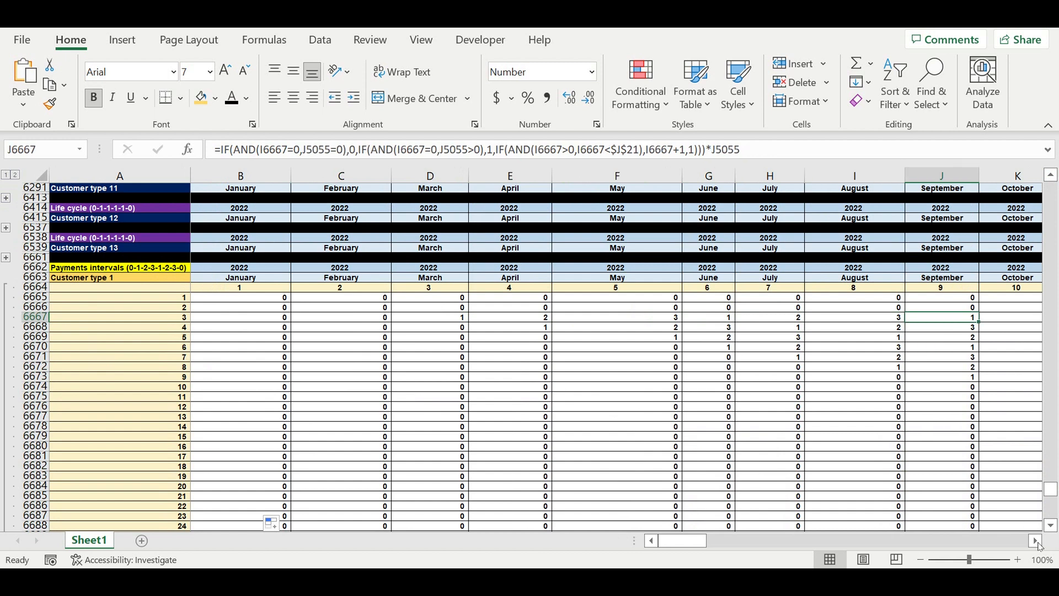
left_click(1036, 540)
left_click(932, 319)
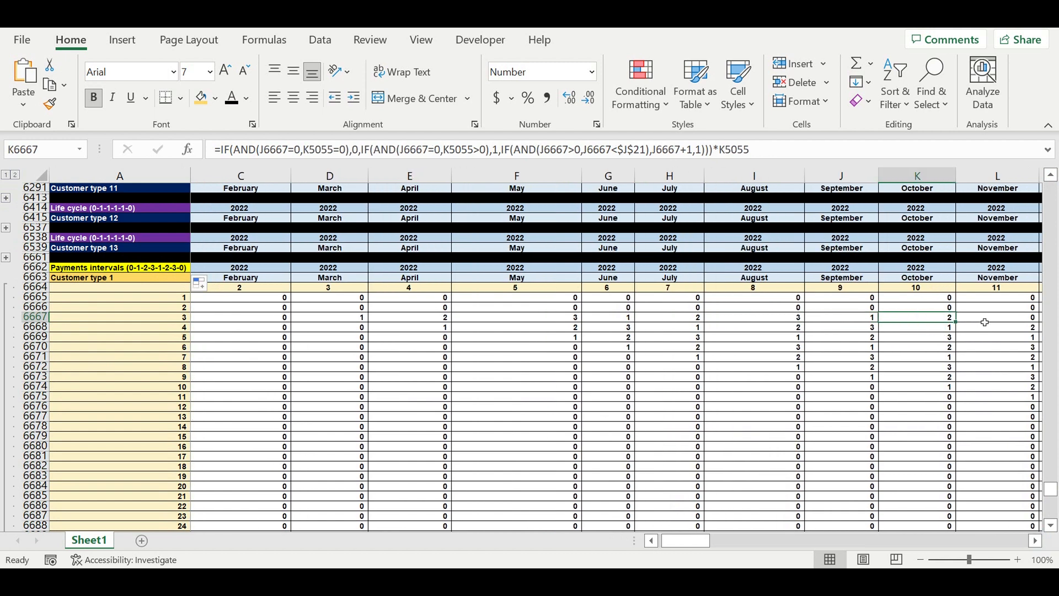
left_click(985, 320)
left_click(346, 317)
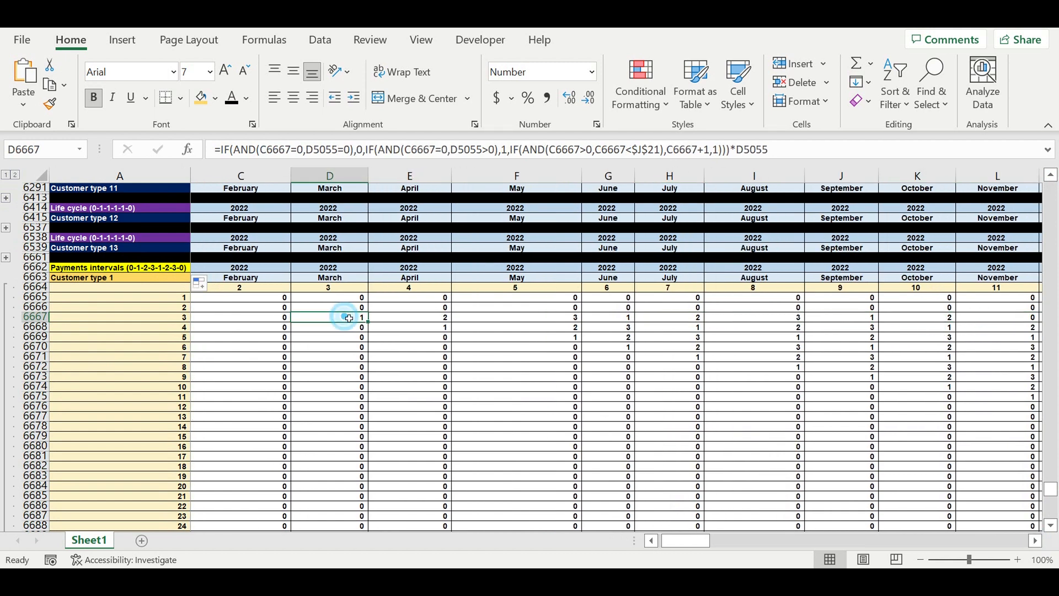
key("Right")
key("Right")
key("Right")
key("Right")
key("Right")
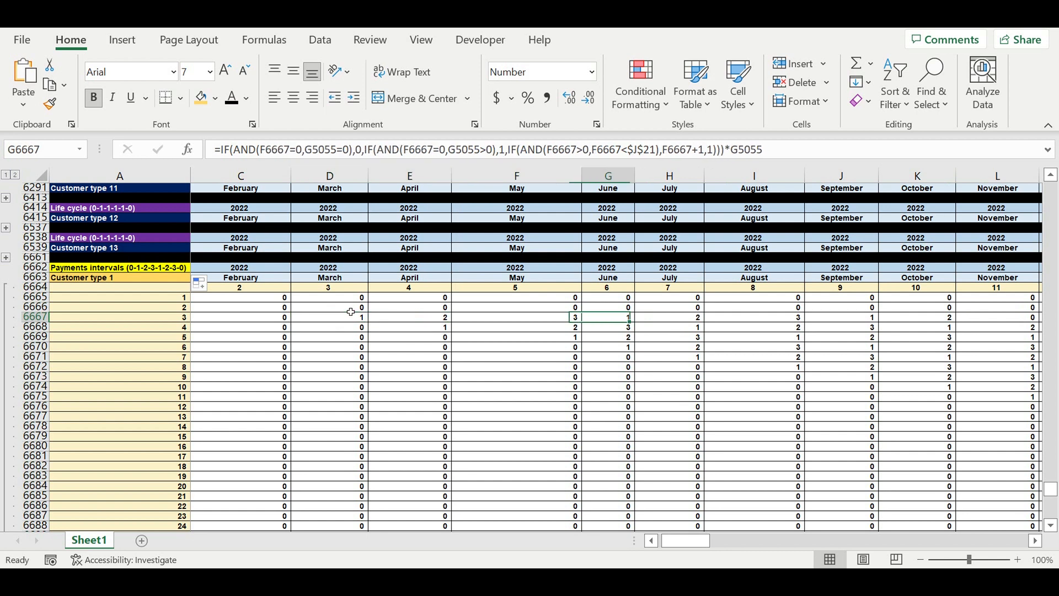
key("Right")
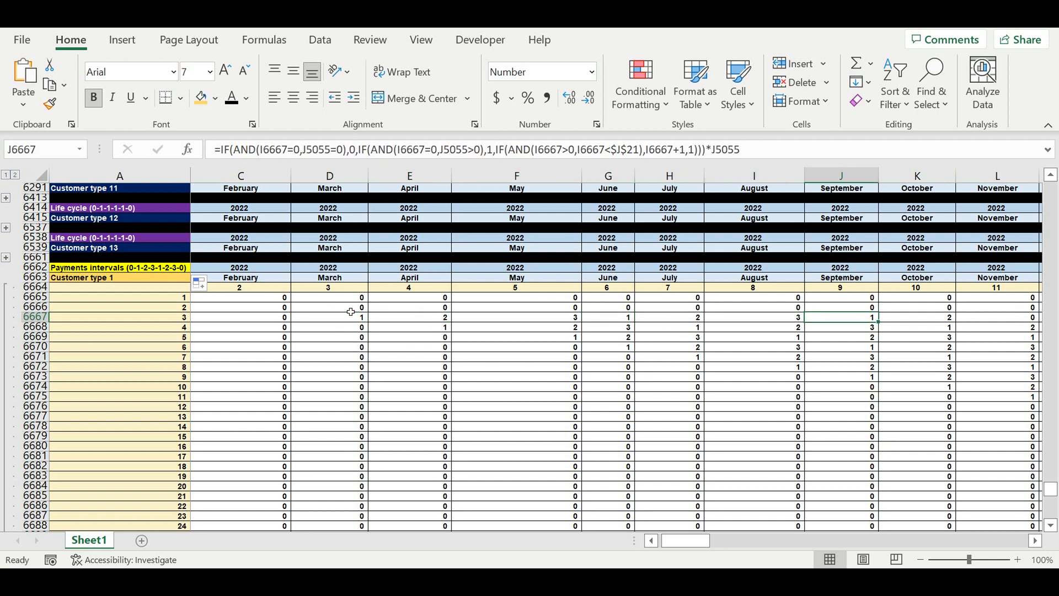
key("Right")
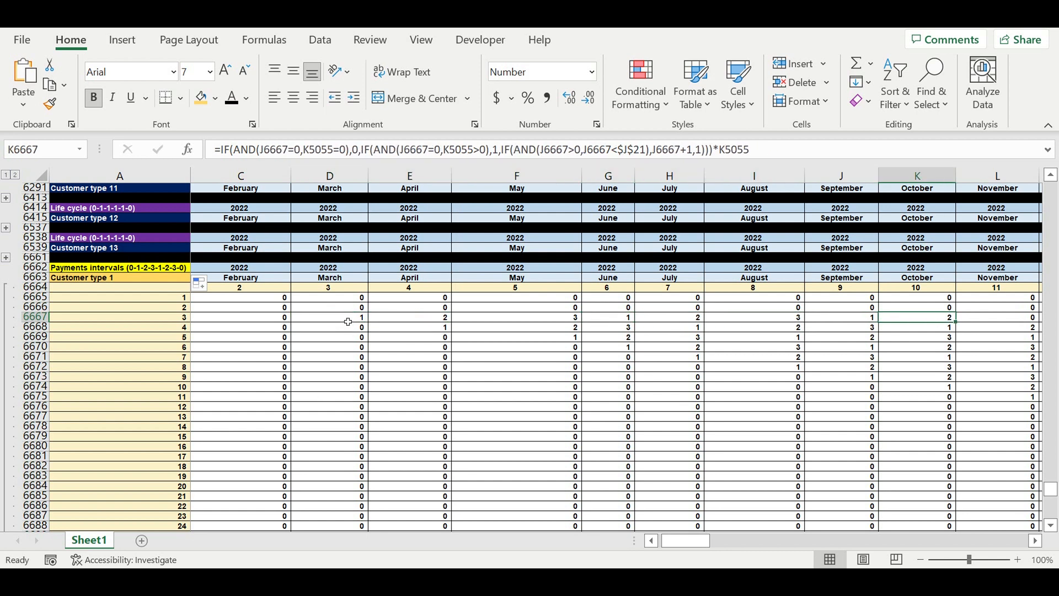
left_click(348, 321)
key("Right")
key("Right")
key("Right")
key("Right")
key("Right")
key("Right")
key("Right")
key("Right")
key("Right")
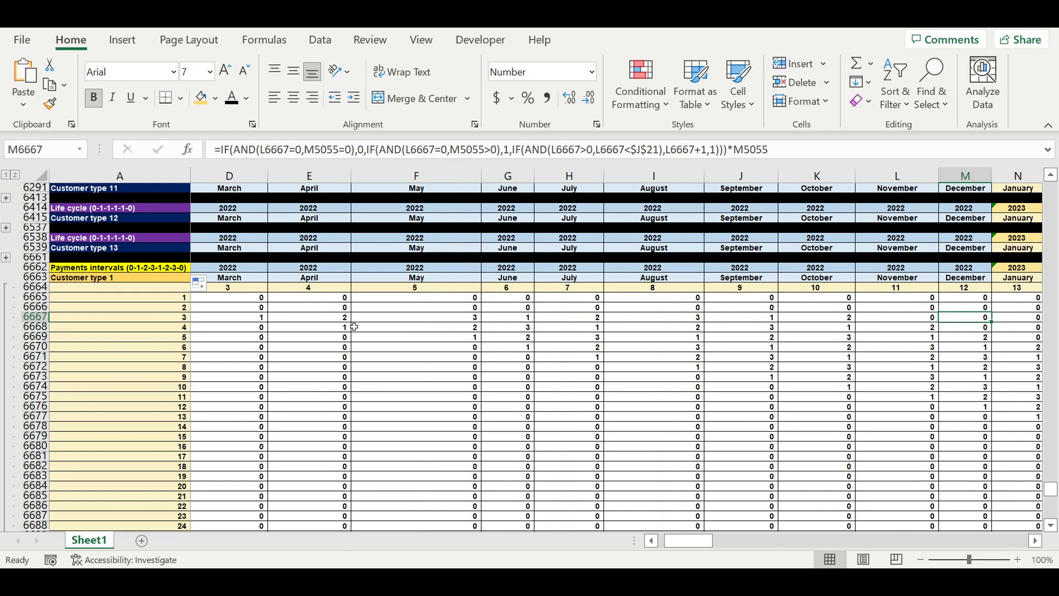
left_click(255, 320)
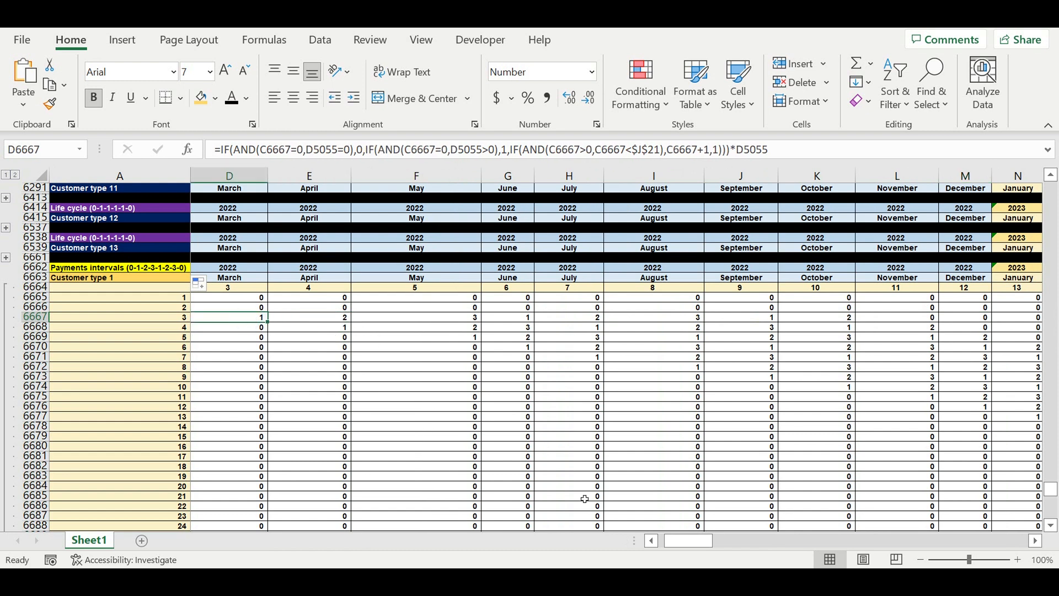
left_click(685, 543)
left_click_drag(684, 545, 681, 544)
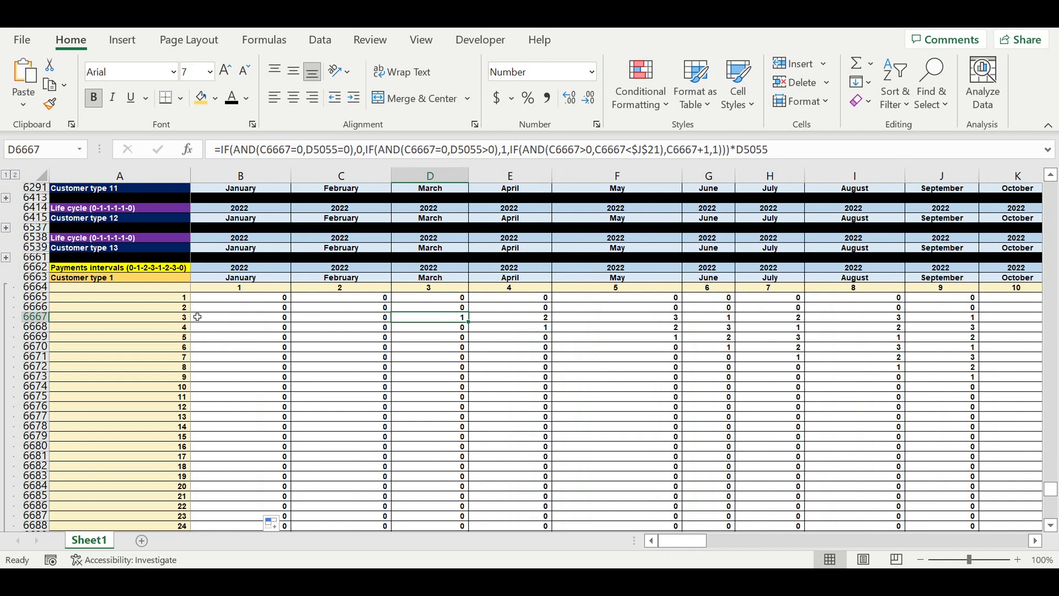
Step: Copy the collapsed Customer type 1 Payments intervals block and paste it below as a new block starting at row 6786
left_click(7, 175)
left_click(162, 318)
left_click_drag(40, 267, 43, 288)
key("ctrl+c")
left_click(81, 298)
key("ctrl+v")
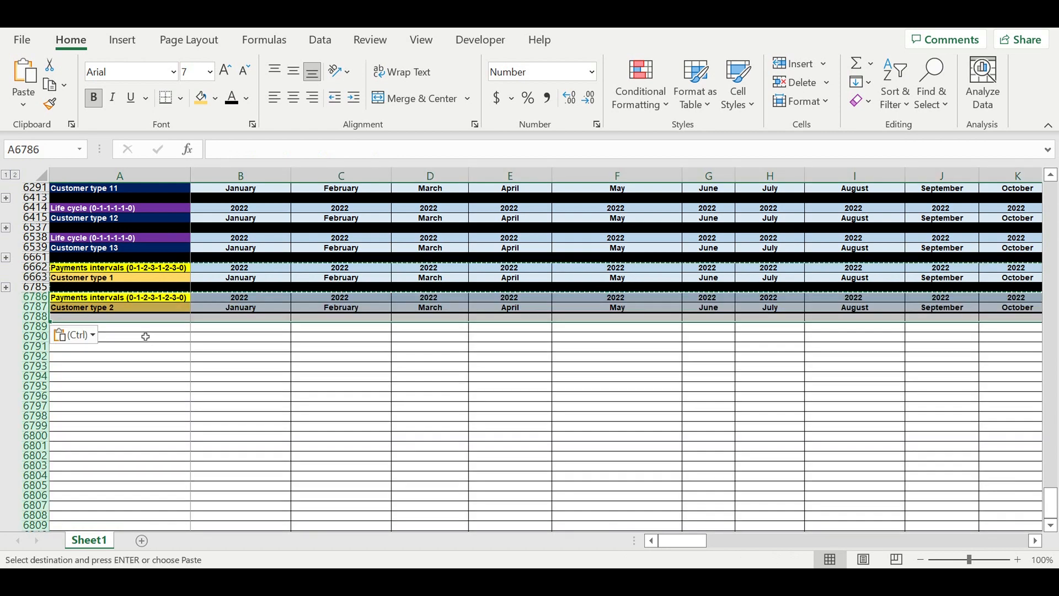
left_click(147, 336)
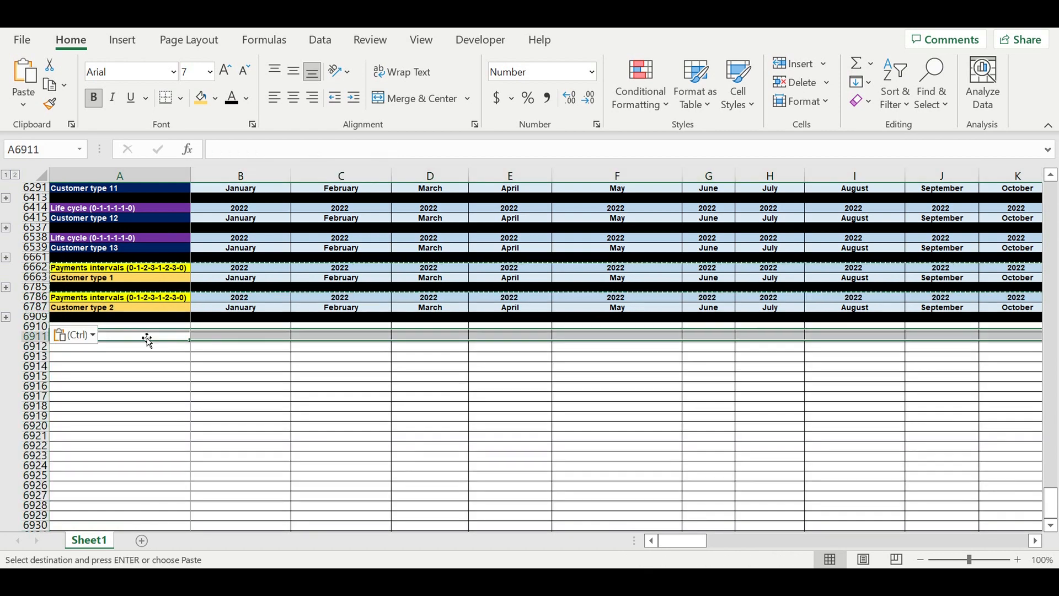
left_click(6, 317)
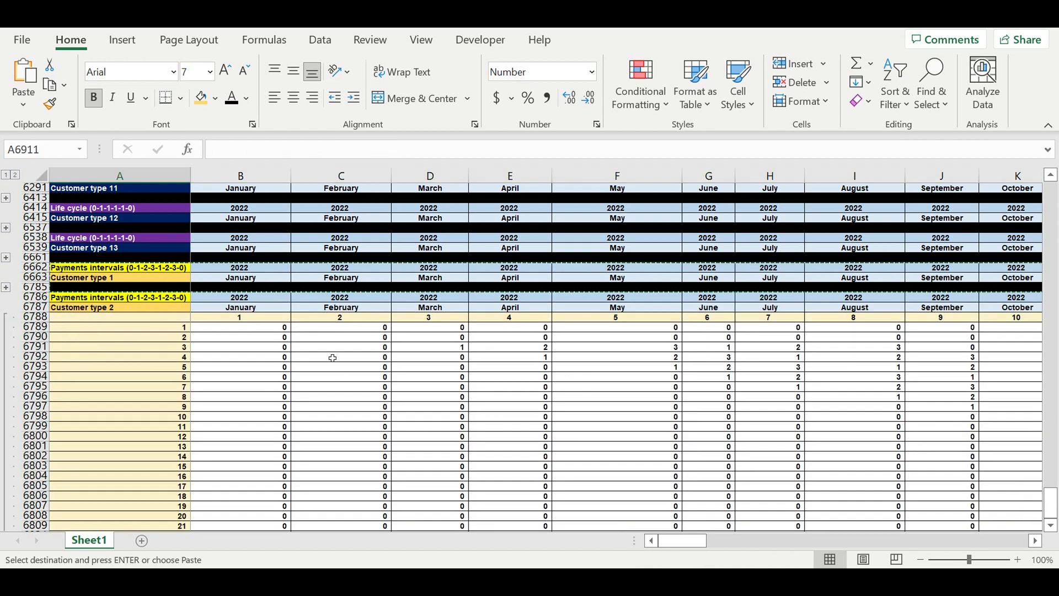
Step: Edit C6789's formula so its period-of-payment reference points to $J$22 for Customer type 2
scroll(333, 359, "down", 20)
scroll(272, 345, "up", 15)
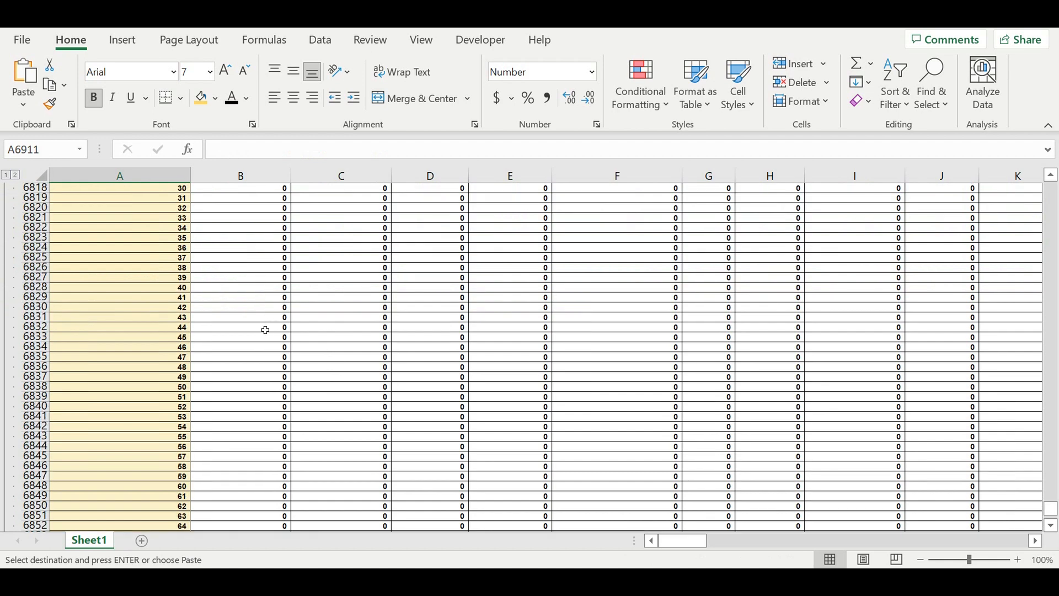
scroll(265, 330, "up", 16)
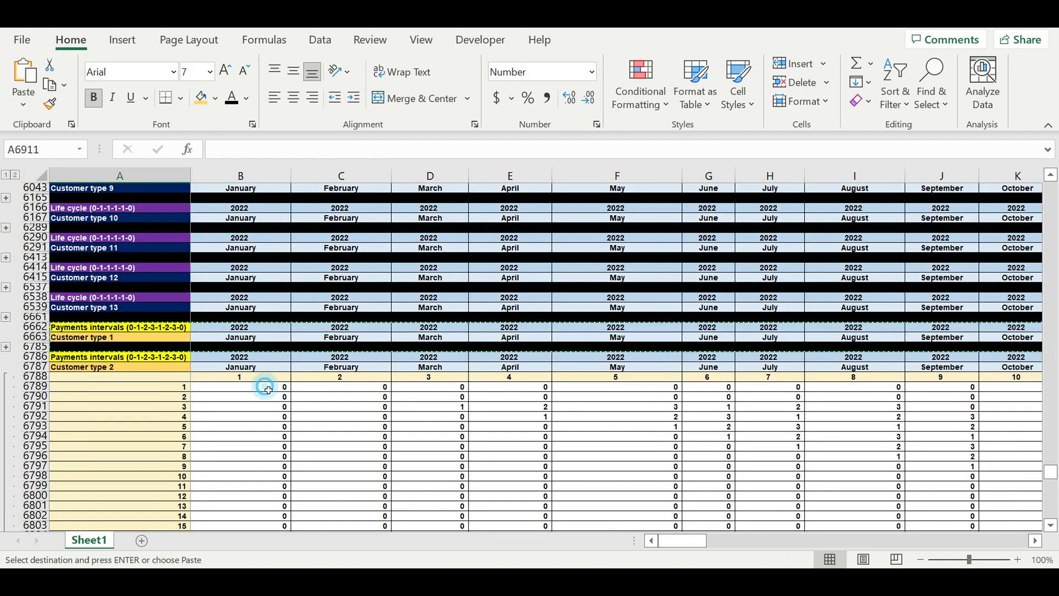
left_click(265, 389)
key("F2")
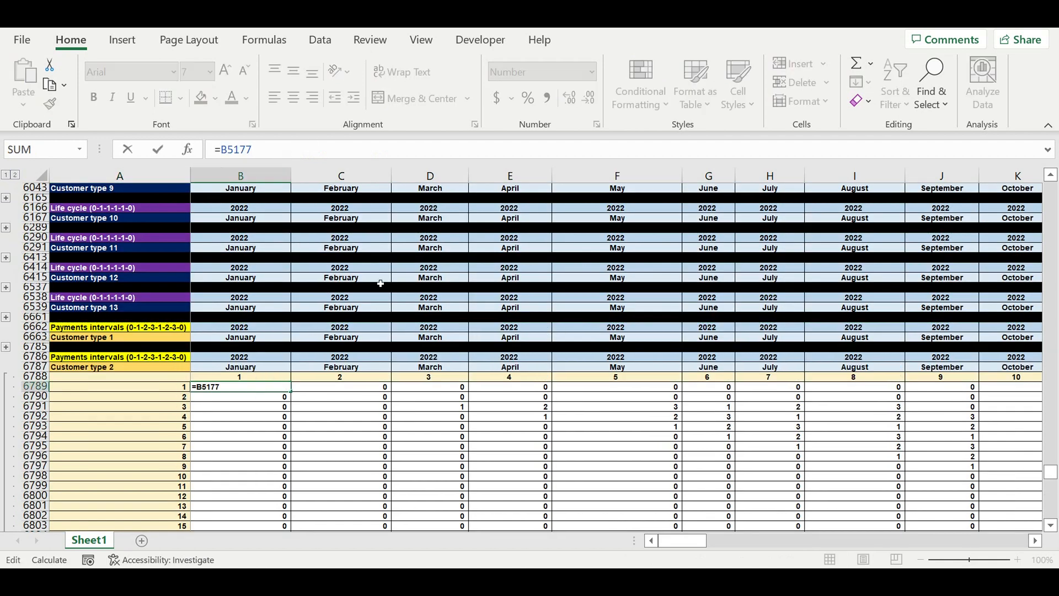
key("Return")
left_click(315, 387)
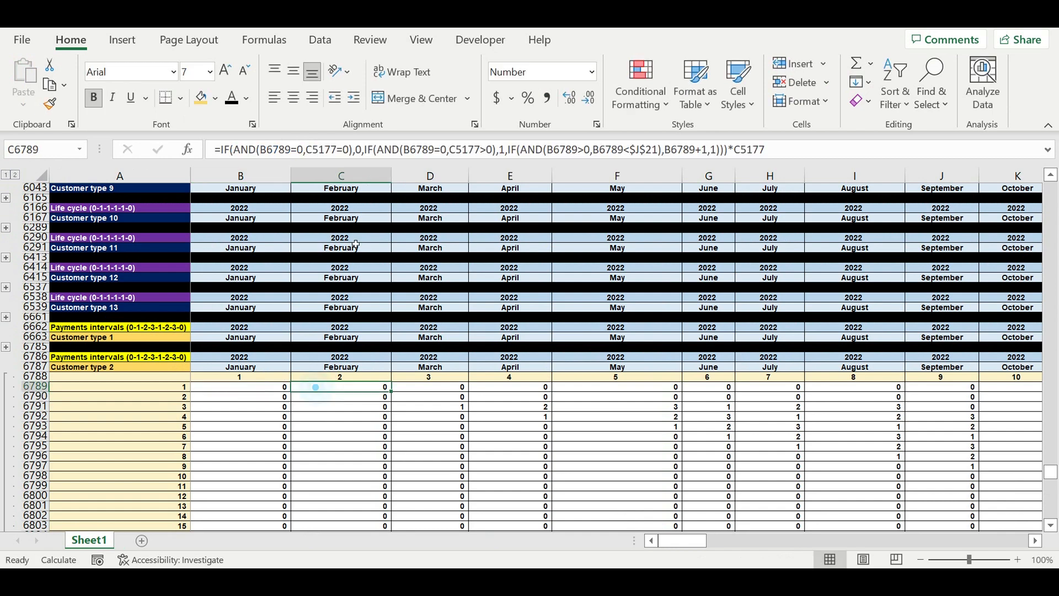
left_click(316, 149)
left_click_drag(1051, 475, 1051, 188)
left_click(683, 542)
left_click_drag(700, 544, 698, 543)
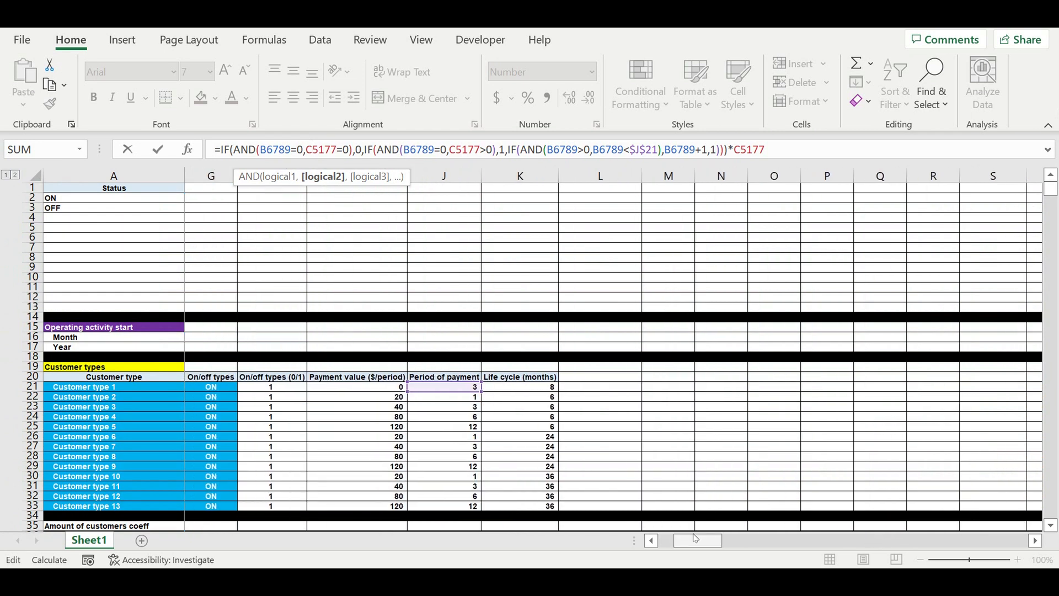
left_click_drag(454, 399, 452, 407)
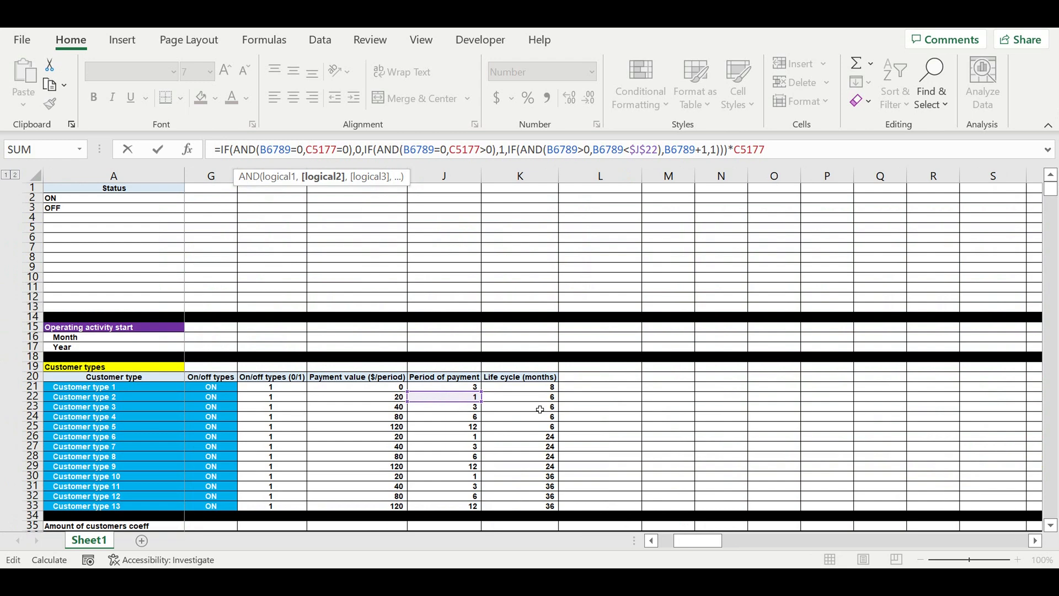
key("Return")
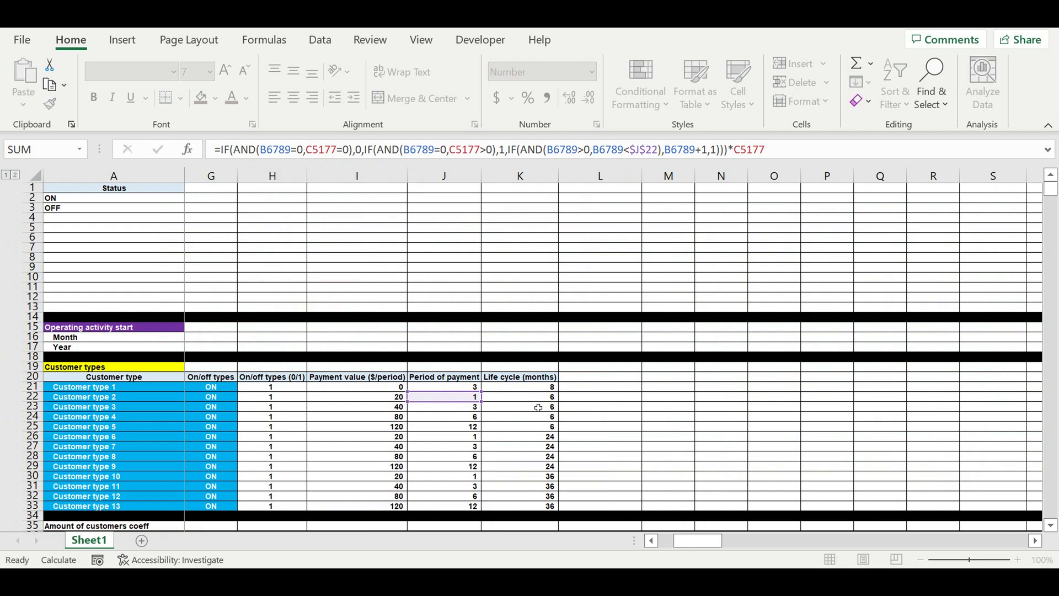
Step: Fill the C6789 formula down to row 6908 and across to column DQ
scroll(388, 442, "down", 6)
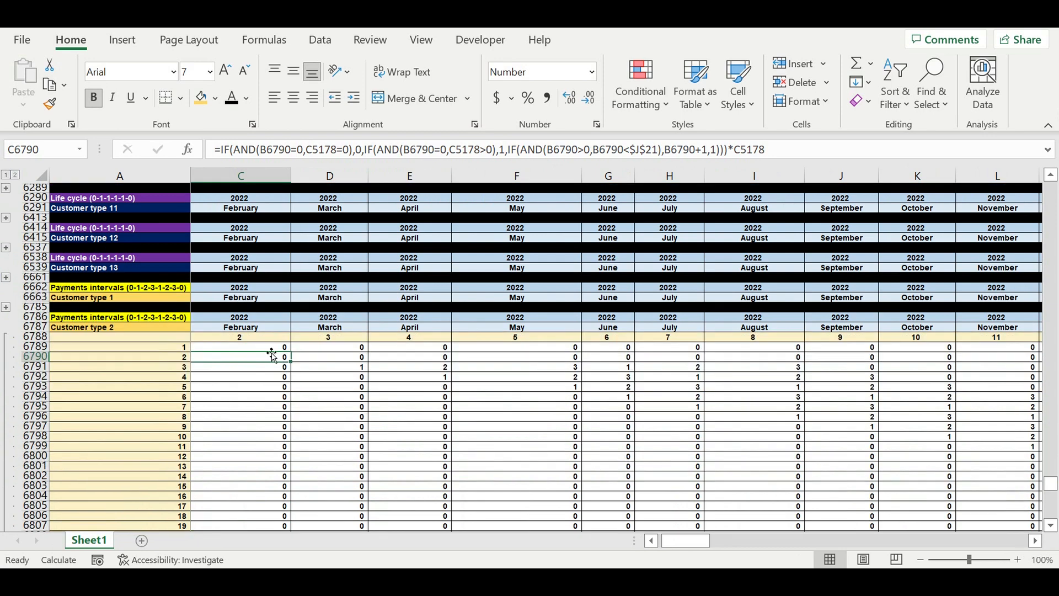
left_click(264, 346)
left_click_drag(290, 352, 276, 489)
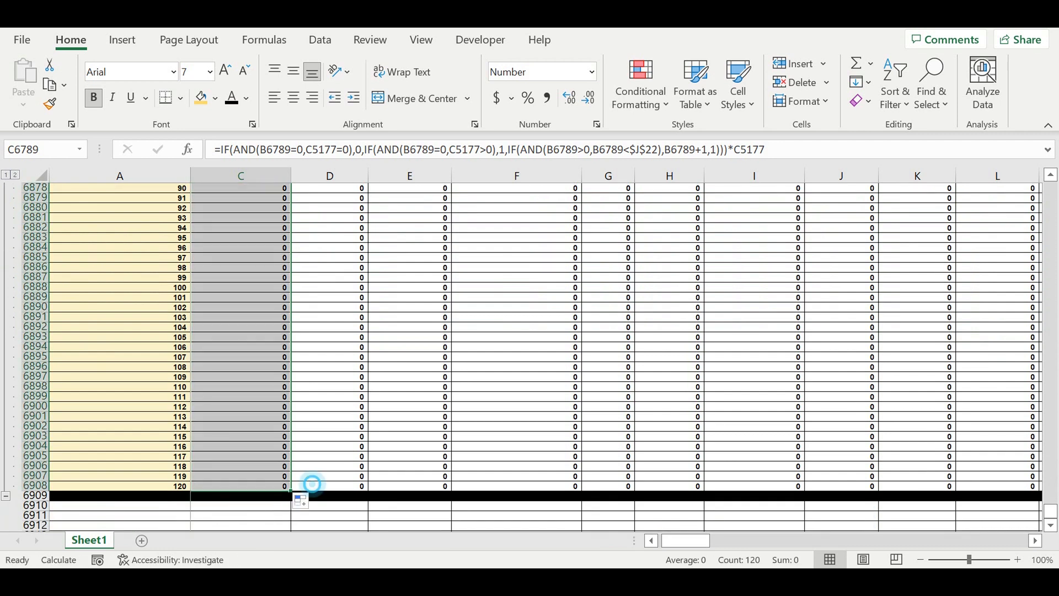
left_click_drag(291, 490, 985, 465)
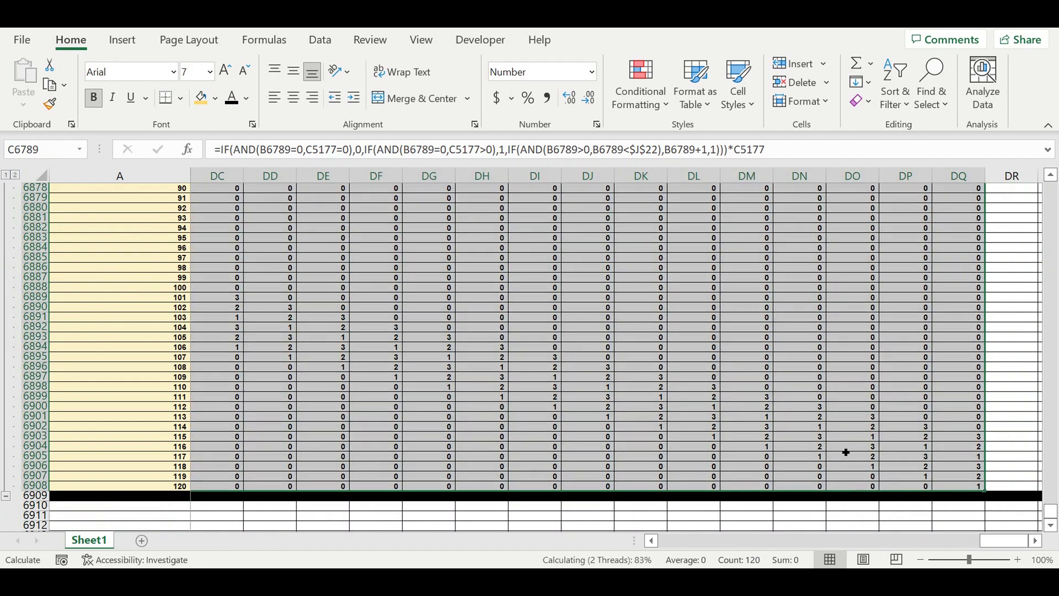
Step: Review the Customer type 2 payment interval values in the last months of the block
scroll(821, 428, "up", 8)
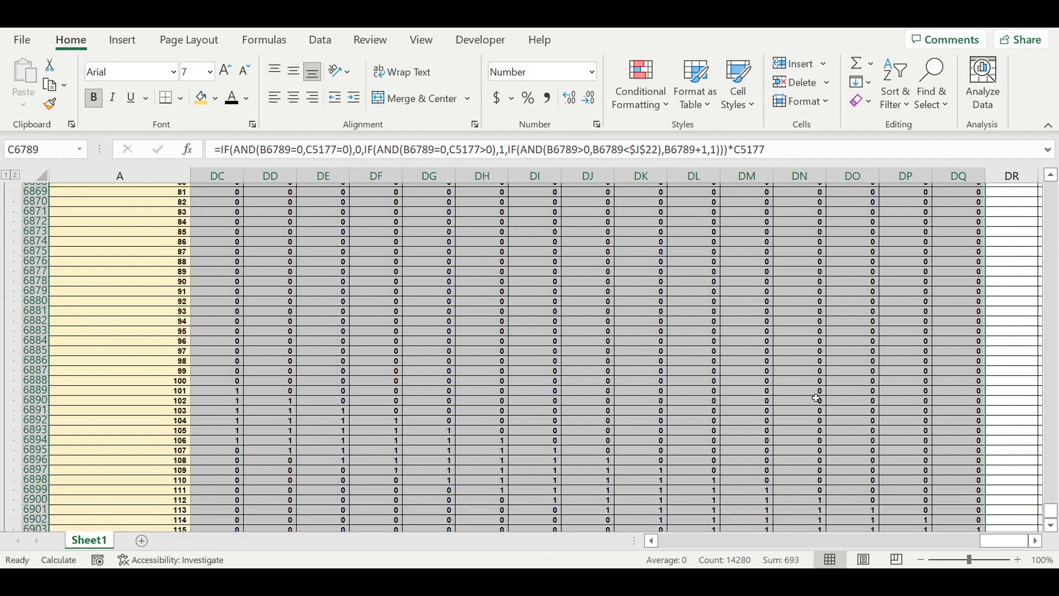
left_click(778, 416)
scroll(781, 434, "down", 9)
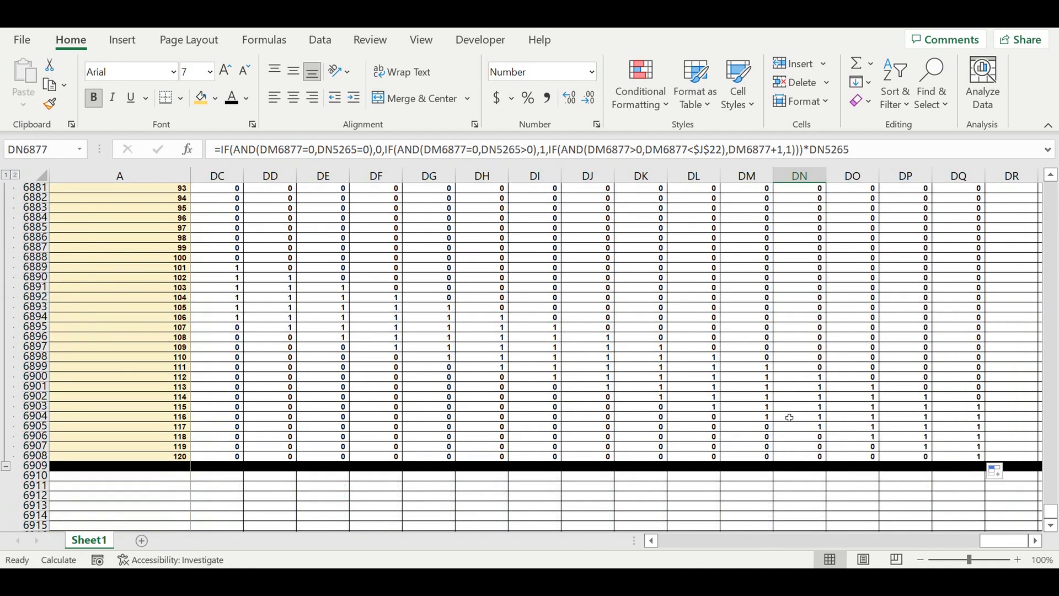
Step: Collapse the Customer type 2 Payments intervals block, copy it and paste it below as a new block starting at row 6910
left_click_drag(982, 541, 682, 543)
left_click(7, 466)
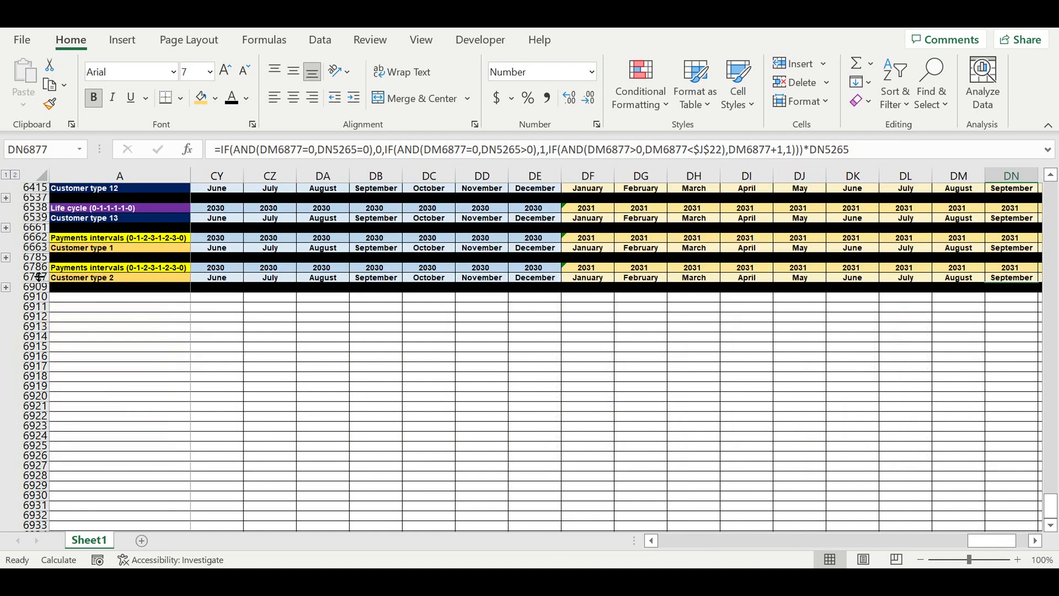
left_click_drag(34, 267, 38, 287)
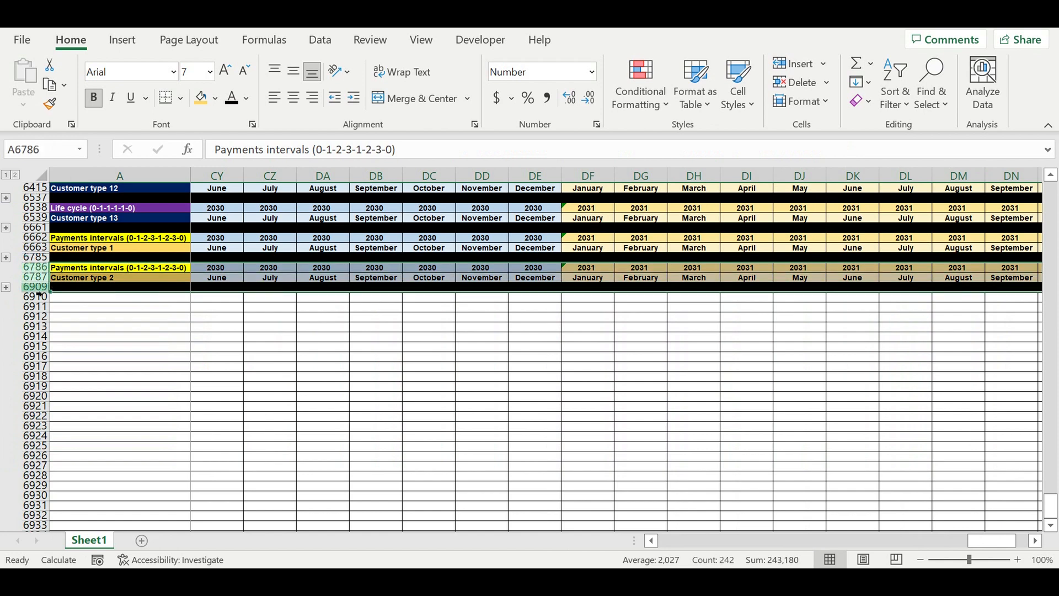
key("ctrl+c")
left_click(83, 297)
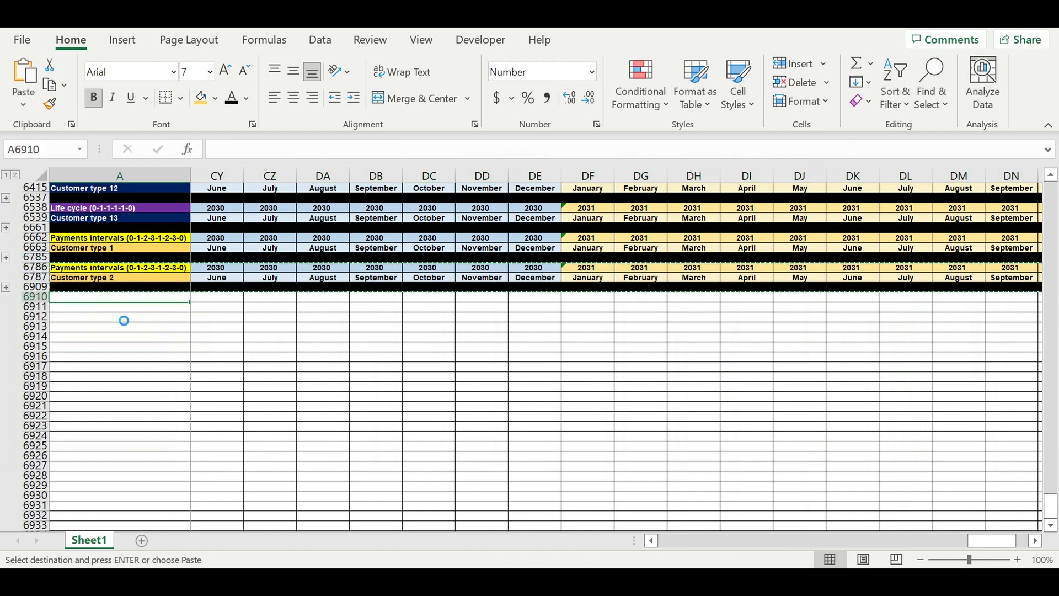
key("ctrl+v")
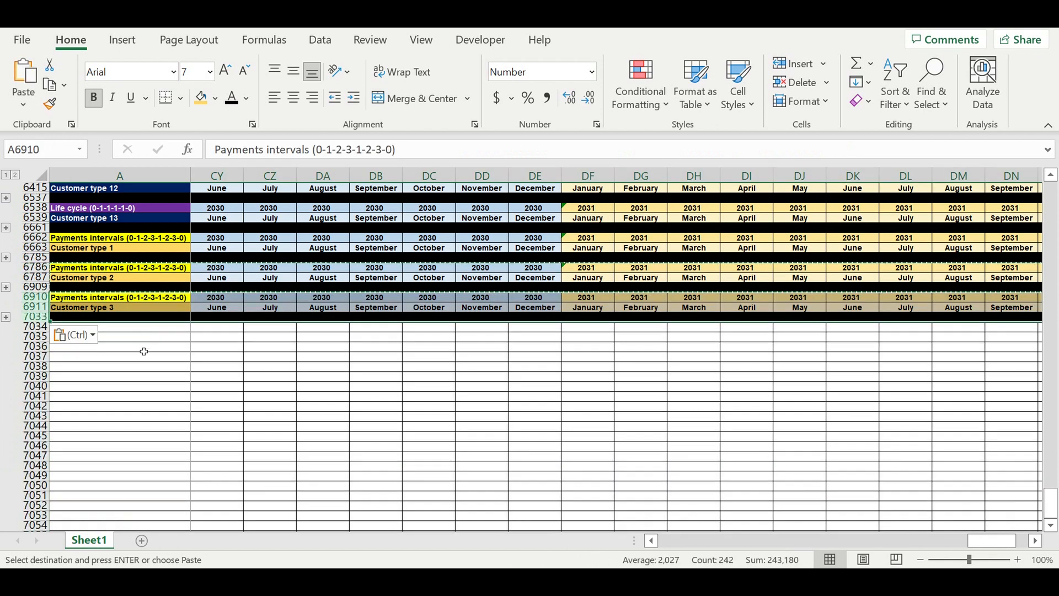
left_click(144, 350)
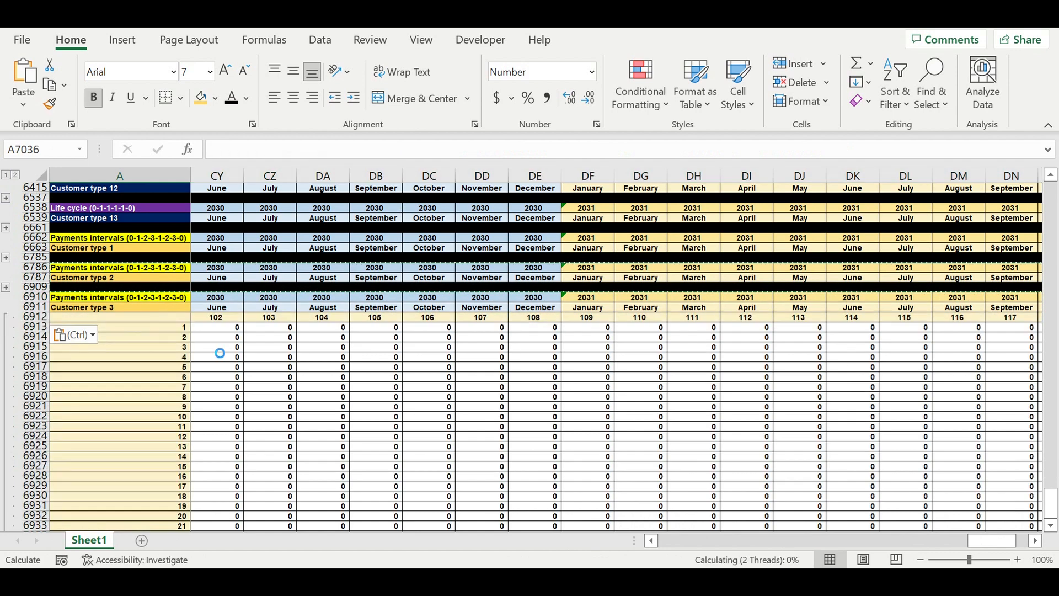
Step: Edit C6913's formula so its period-of-payment reference points to $J$23 for Customer type 3
key("ctrl+Left")
scroll(262, 342, "up", 5)
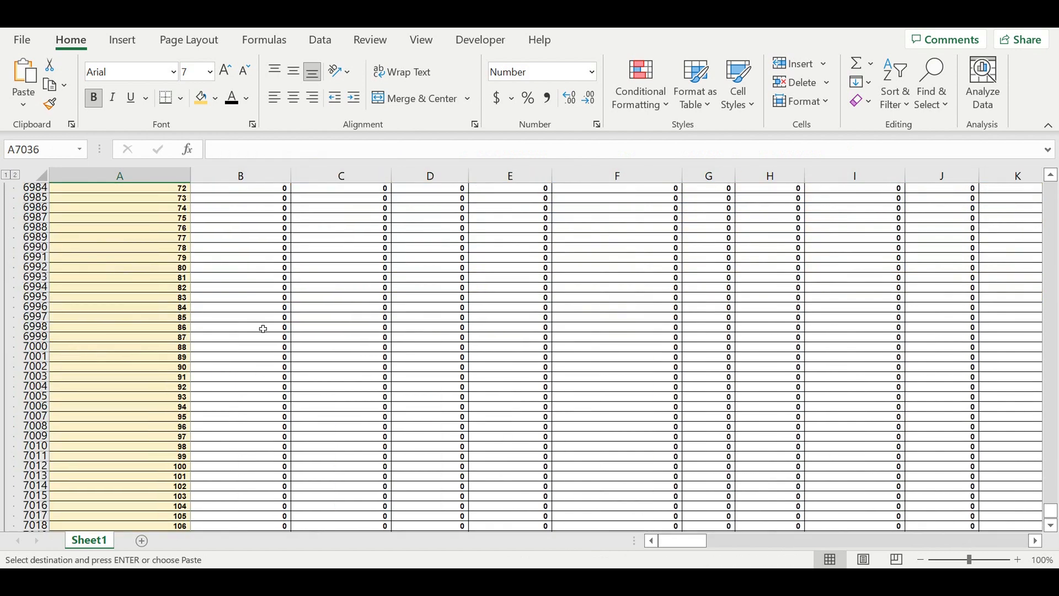
scroll(263, 329, "up", 13)
scroll(260, 319, "up", 15)
left_click(255, 327)
left_click(313, 330)
key("Escape")
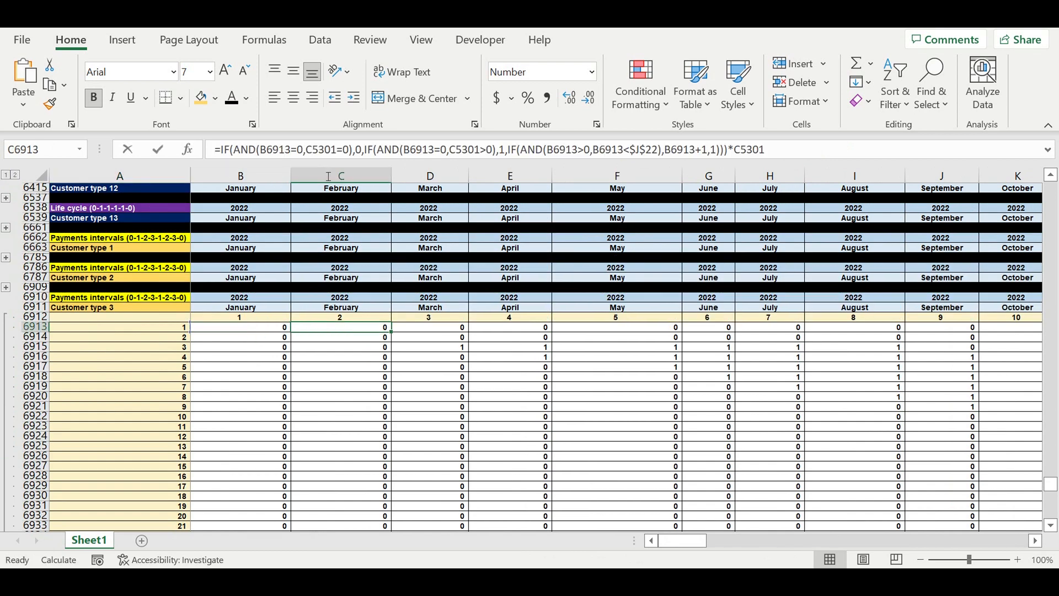
left_click(280, 149)
left_click_drag(1050, 488, 1051, 182)
left_click_drag(688, 541, 701, 541)
left_click(581, 406)
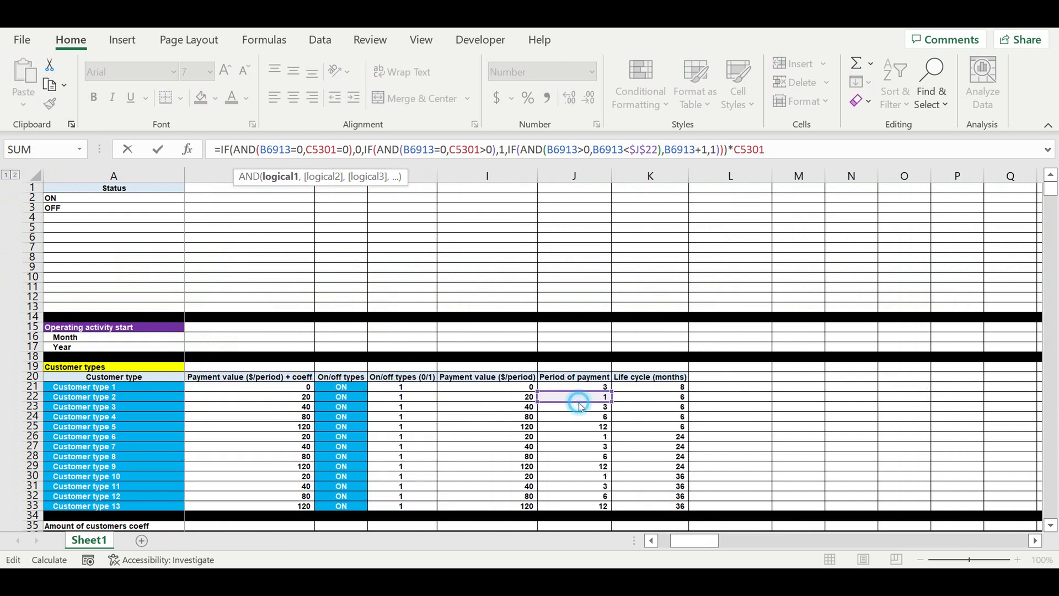
left_click(581, 409)
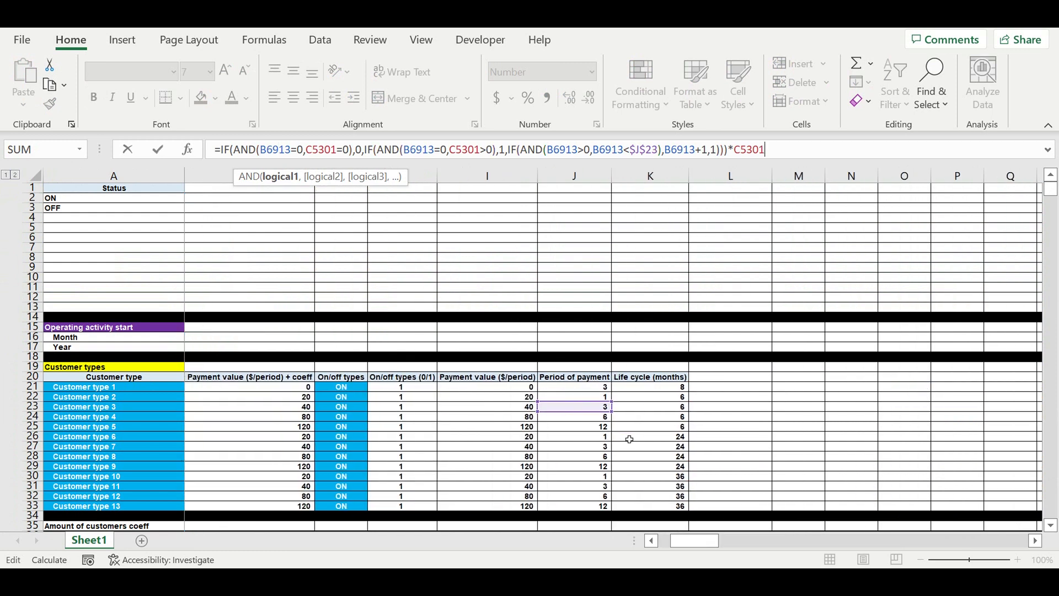
key("End")
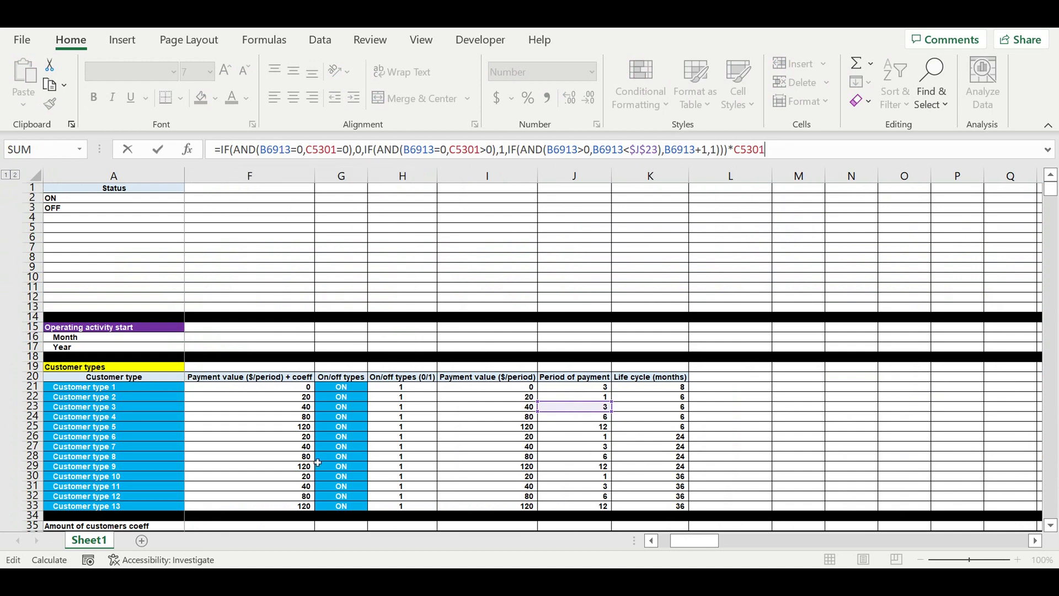
key("Return")
Step: Fill the C6913 formula down to row 7032 and across to column DQ
scroll(284, 353, "down", 6)
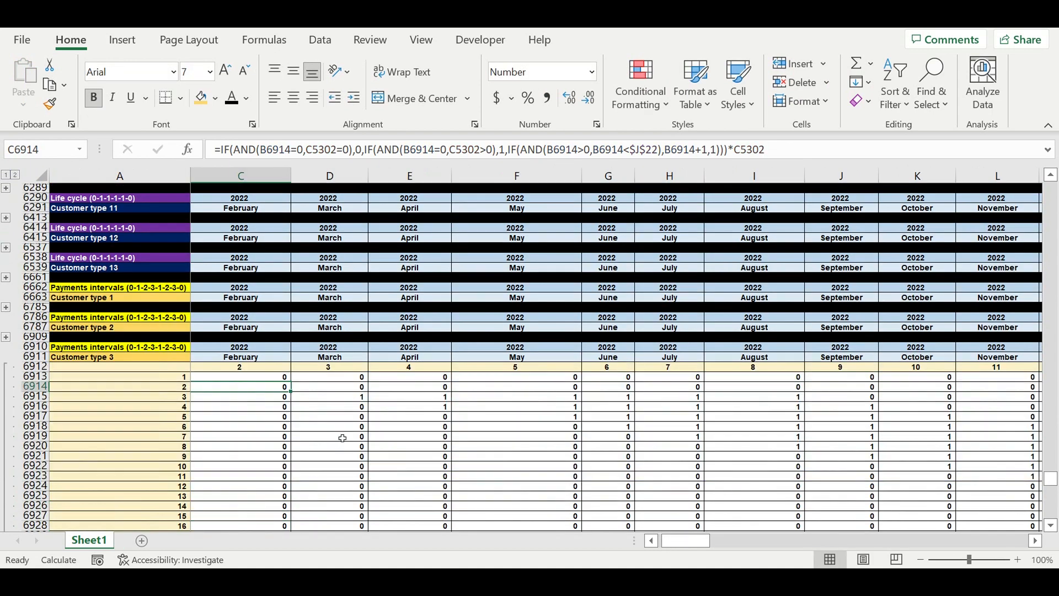
left_click(270, 319)
mouse_move(291, 322)
left_mouse_down()
mouse_move(290, 527)
mouse_move(292, 491)
mouse_move(289, 522)
mouse_move(1048, 511)
mouse_move(1012, 431)
mouse_move(993, 430)
left_mouse_up()
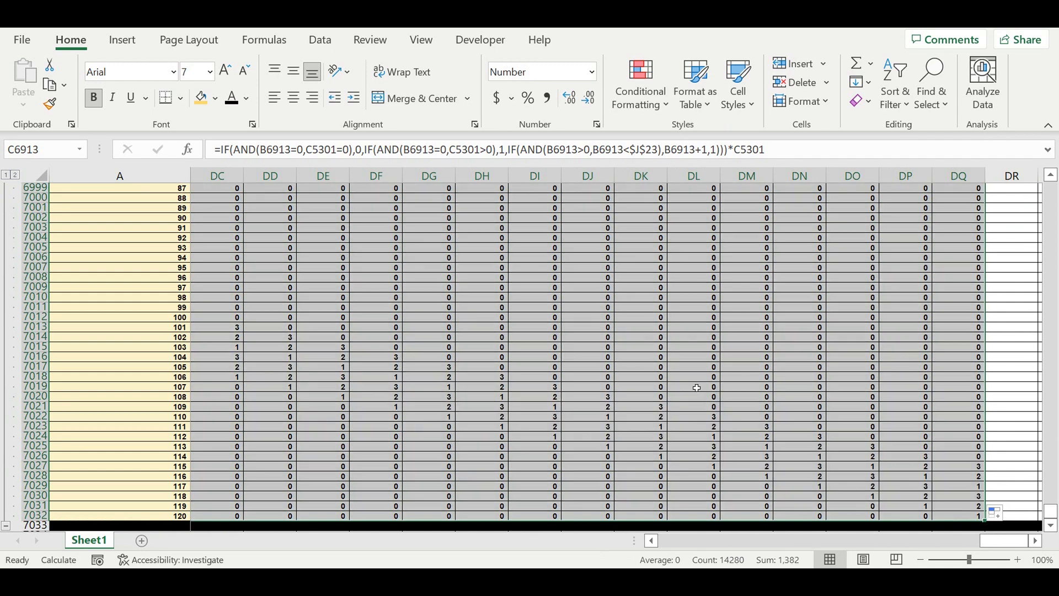
Step: Review the Customer type 3 payment interval values in the last months of the block
left_click(694, 387)
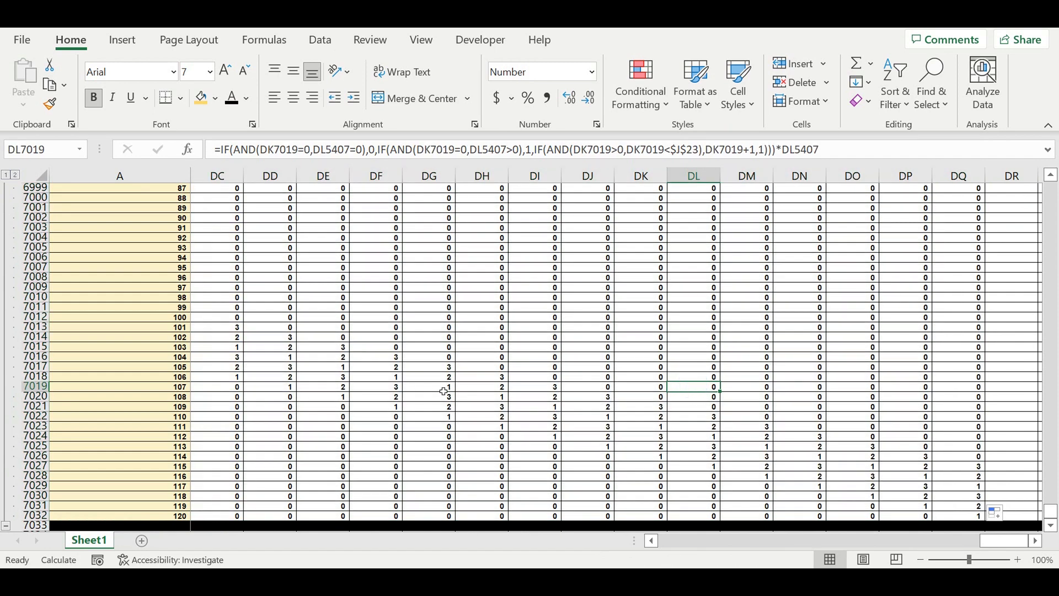
left_click_drag(443, 391, 530, 386)
left_click_drag(999, 542, 436, 514)
Step: Collapse the Customer type 3 block, copy it and paste it below as a new block starting at row 7034
left_click(6, 527)
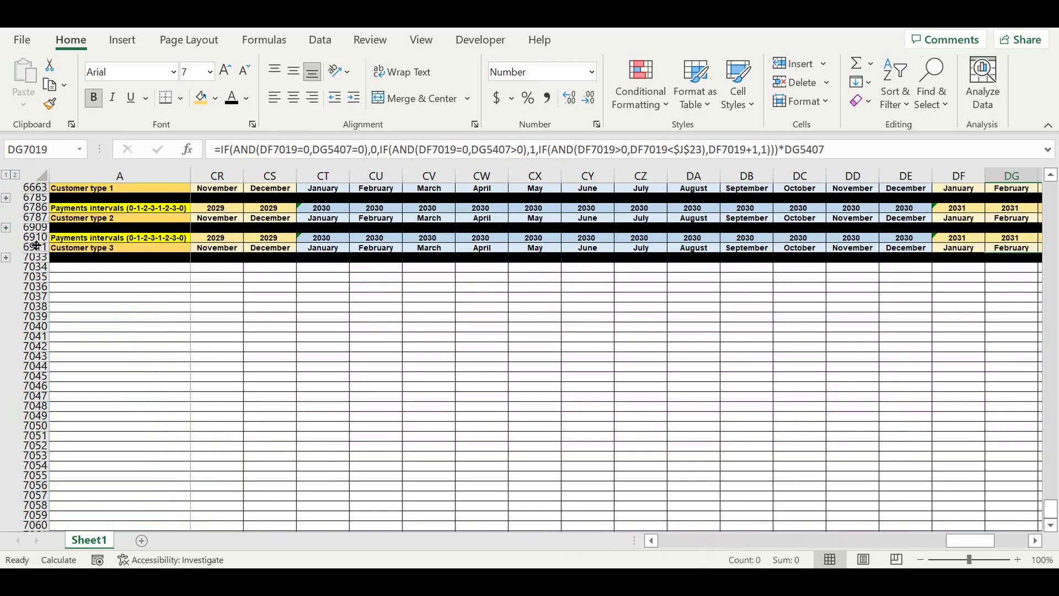
left_click_drag(36, 237, 50, 258)
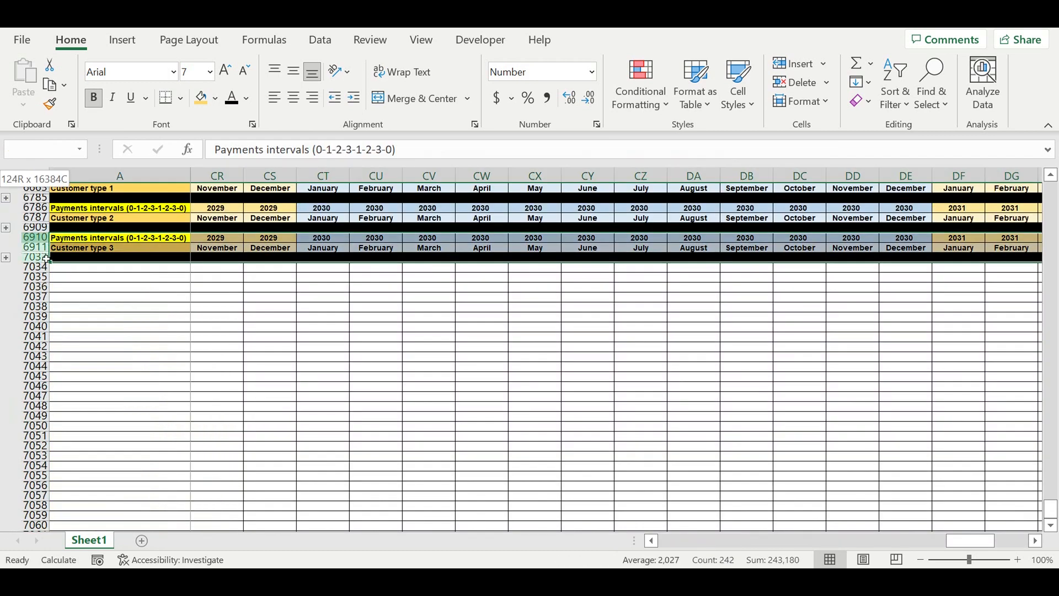
key("ctrl+c")
left_click(85, 268)
key("ctrl+v")
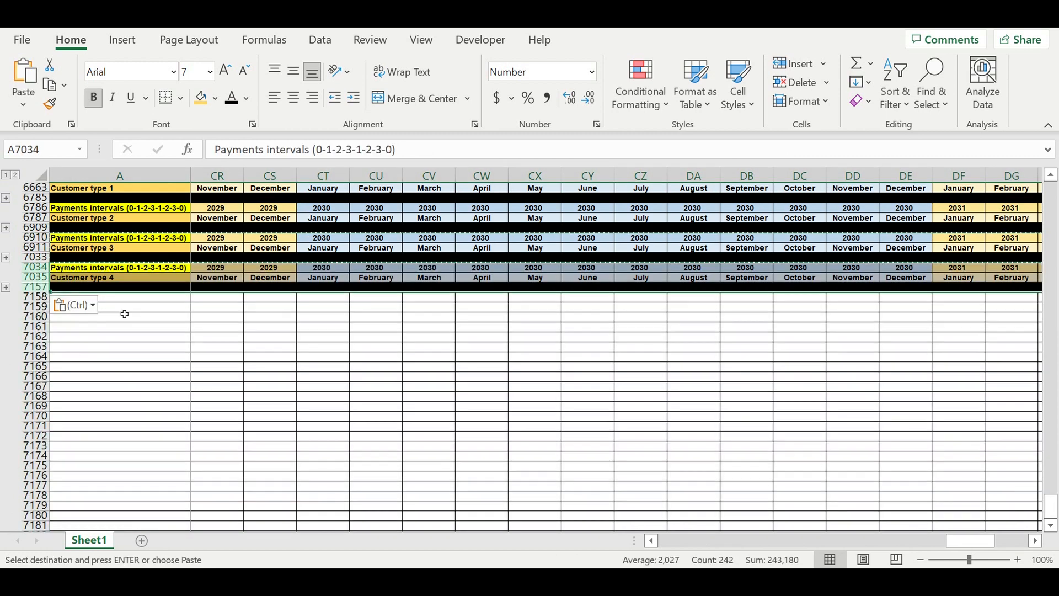
left_click(125, 309)
Step: Edit C7037's formula so its period-of-payment reference points to $J$24 for Customer type 4
left_click(6, 287)
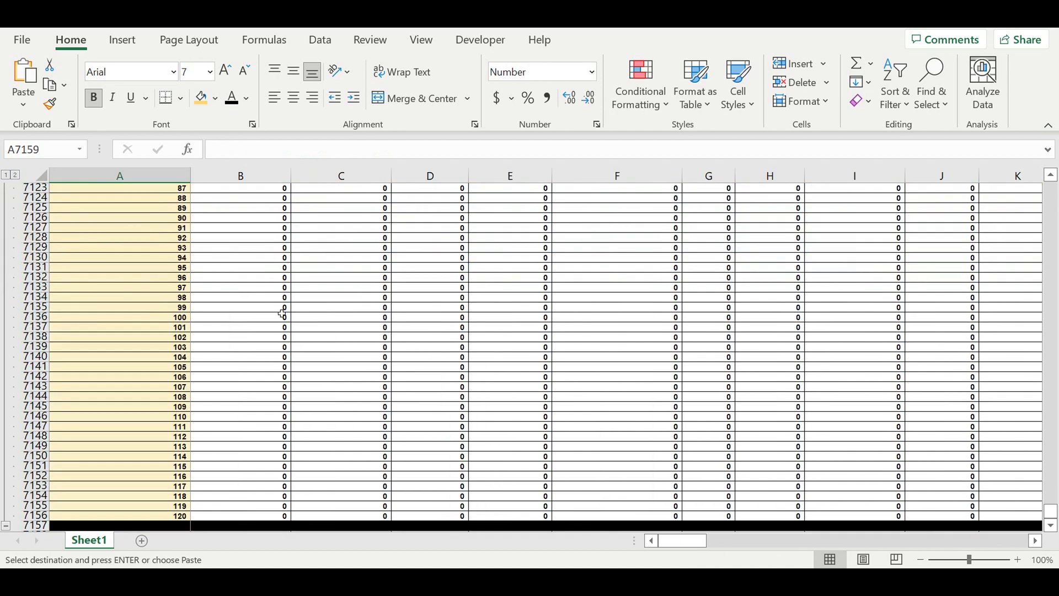
scroll(282, 313, "up", 20)
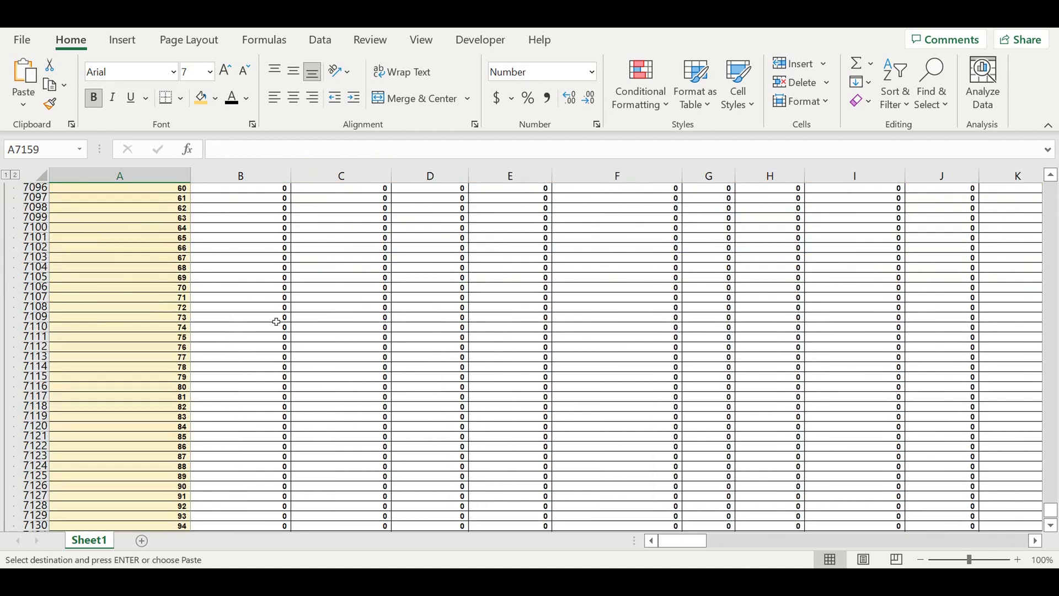
scroll(271, 320, "up", 11)
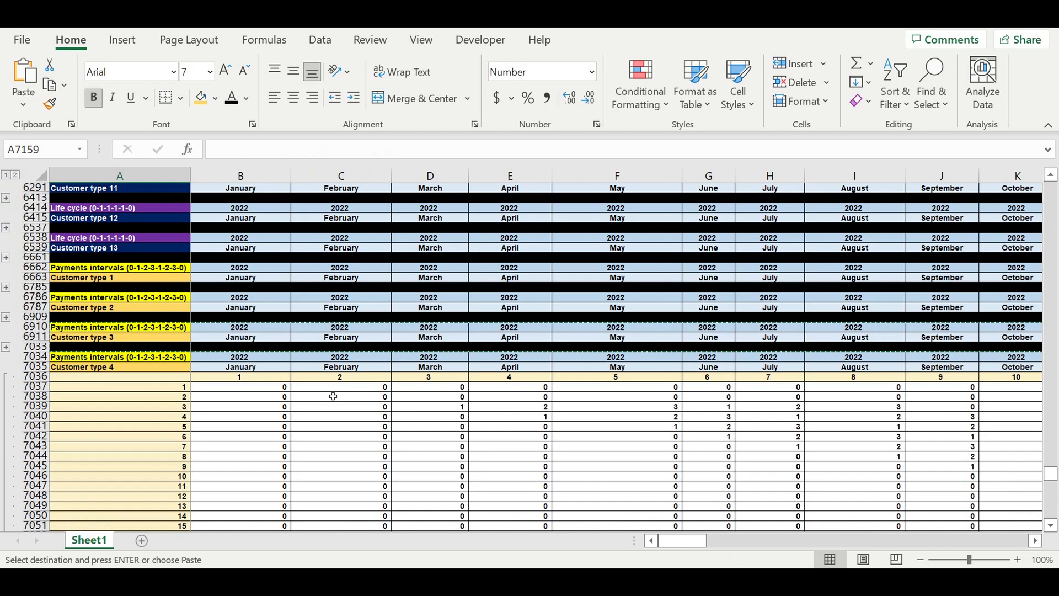
left_click(334, 386)
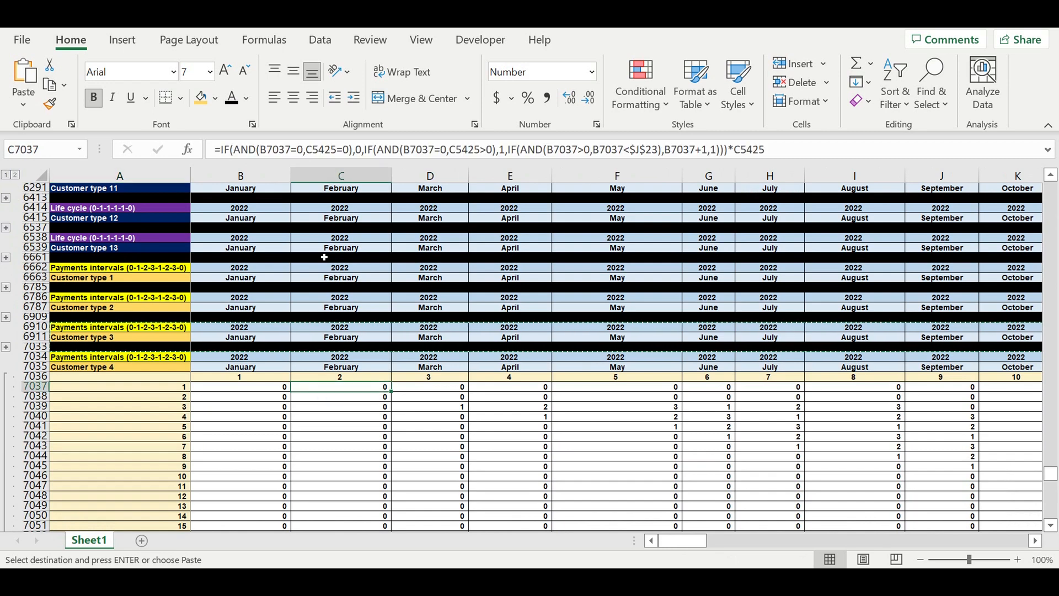
double_click(333, 387)
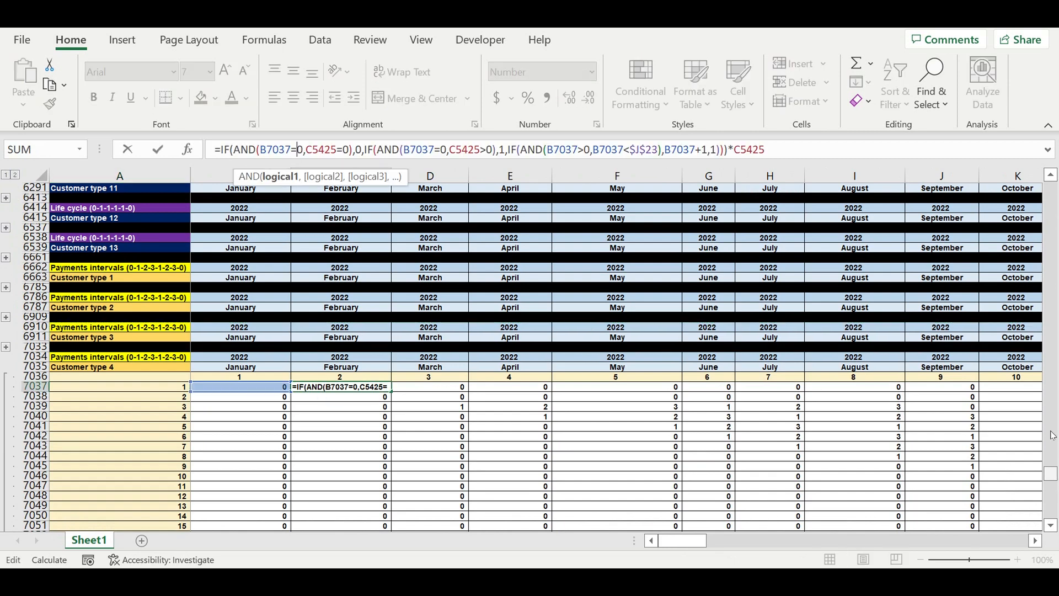
left_click_drag(1052, 473, 1051, 182)
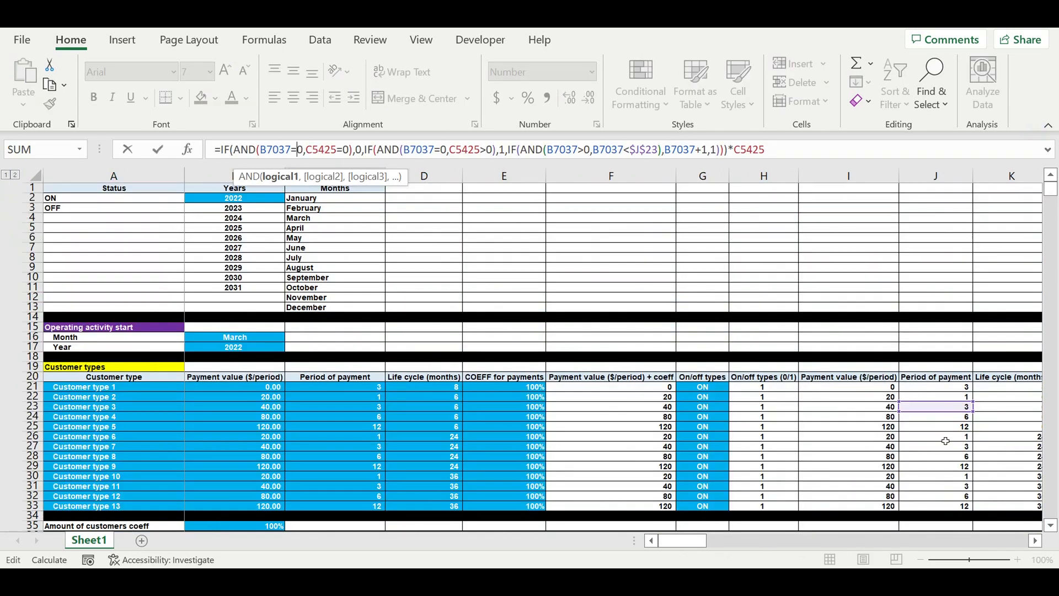
left_click_drag(944, 412, 944, 422)
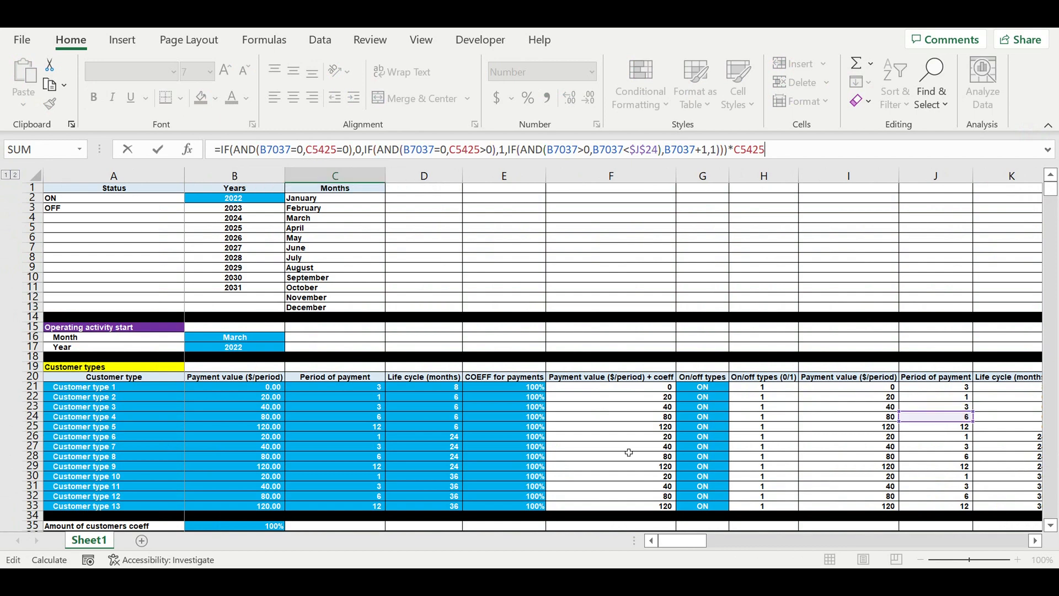
key("Return")
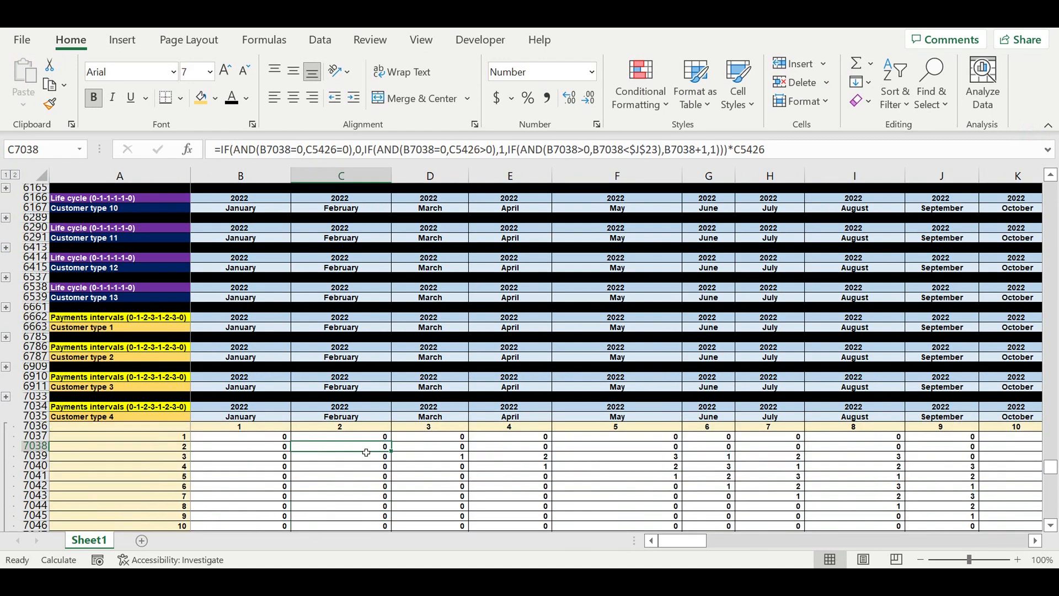
key("Up")
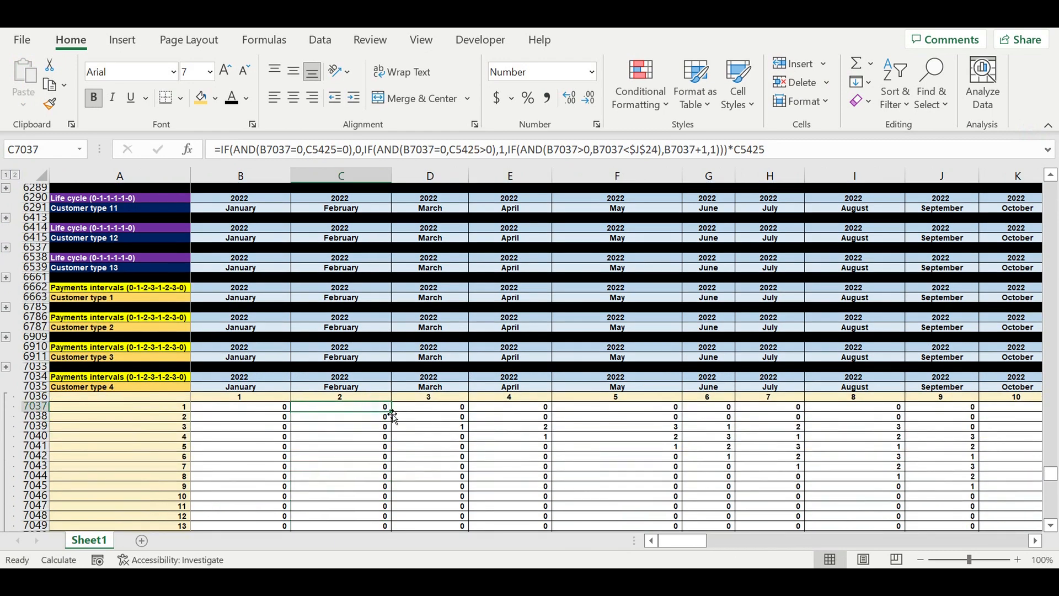
Step: Fill the C7037 formula down to row 7156 and across to column DQ, then recalculate the sheet
mouse_move(393, 416)
left_mouse_down()
mouse_move(393, 537)
mouse_move(416, 500)
mouse_move(407, 519)
mouse_move(392, 519)
mouse_move(1048, 513)
mouse_move(908, 491)
left_mouse_up()
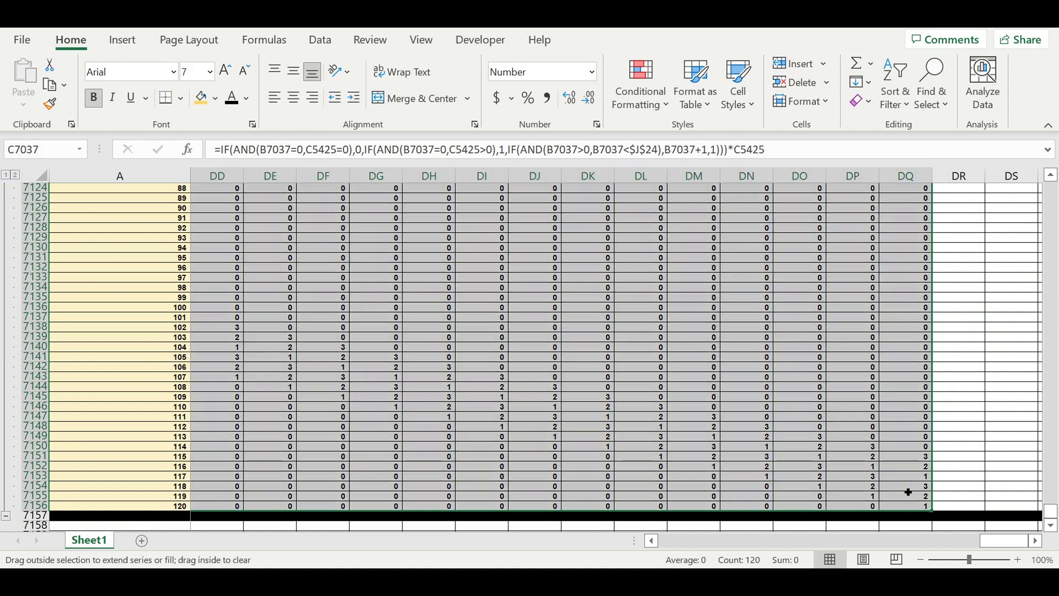
key("F9")
Step: Review the Customer type 4 payment interval values in the last months of the block
left_click(662, 391)
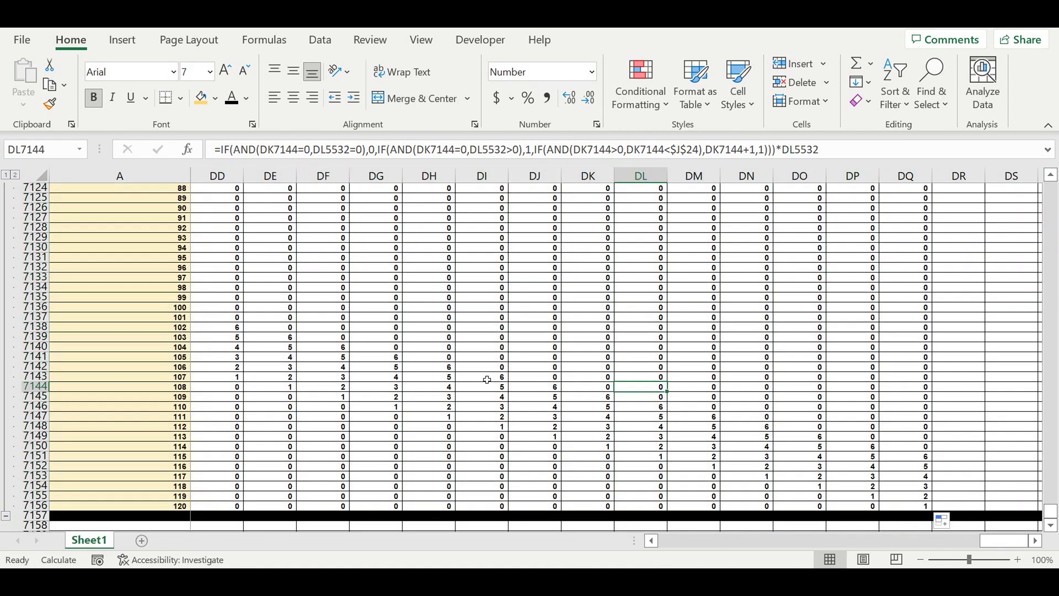
left_click(487, 380)
left_click(535, 378)
left_click_drag(991, 548, 673, 539)
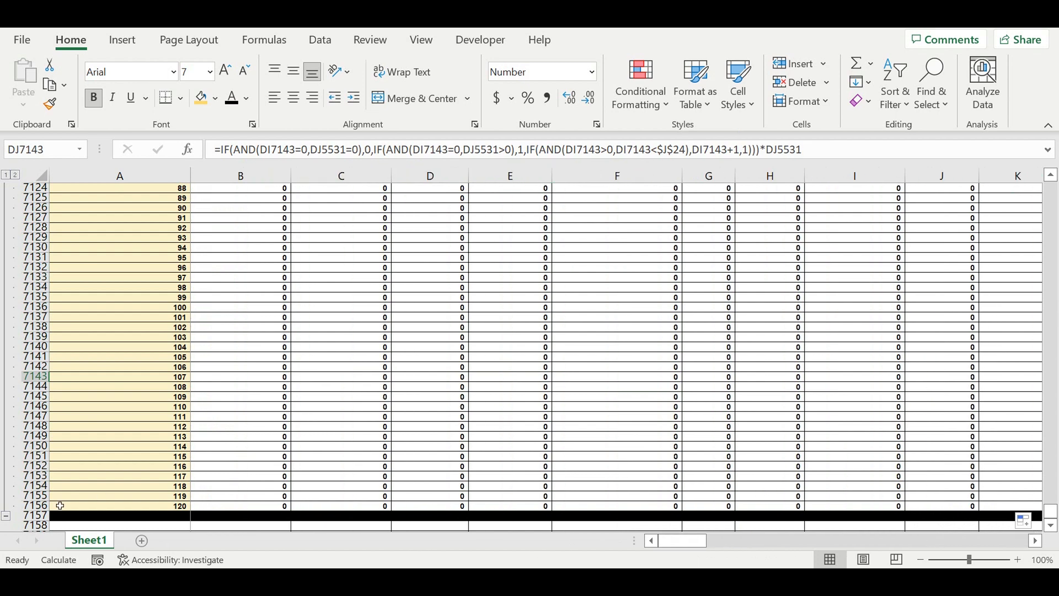
Step: Collapse the Customer type 4 block, copy it and paste it below as a new block starting at row 7158
left_click(6, 519)
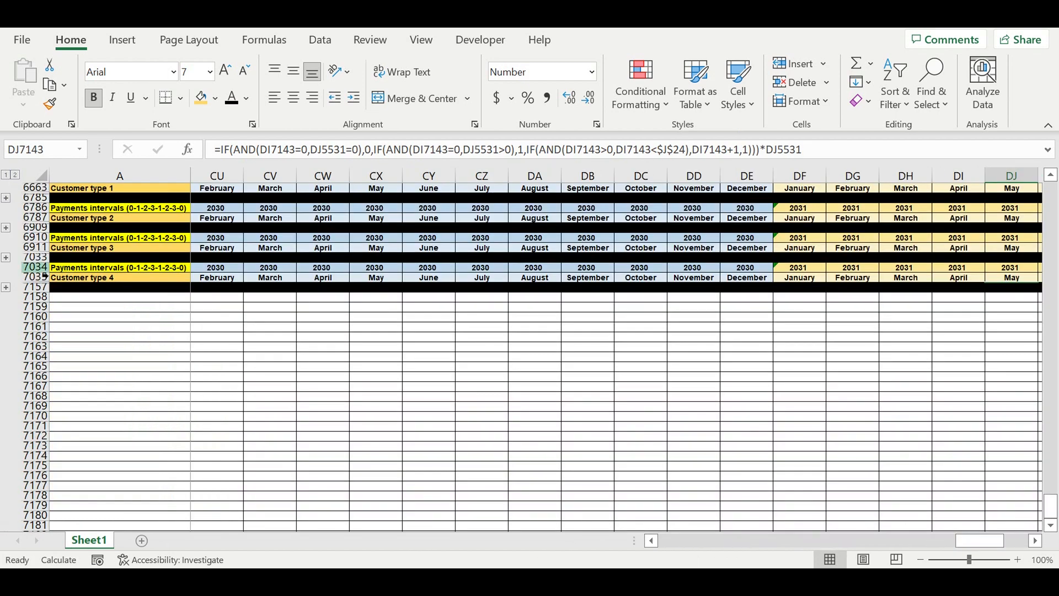
left_click_drag(34, 267, 35, 288)
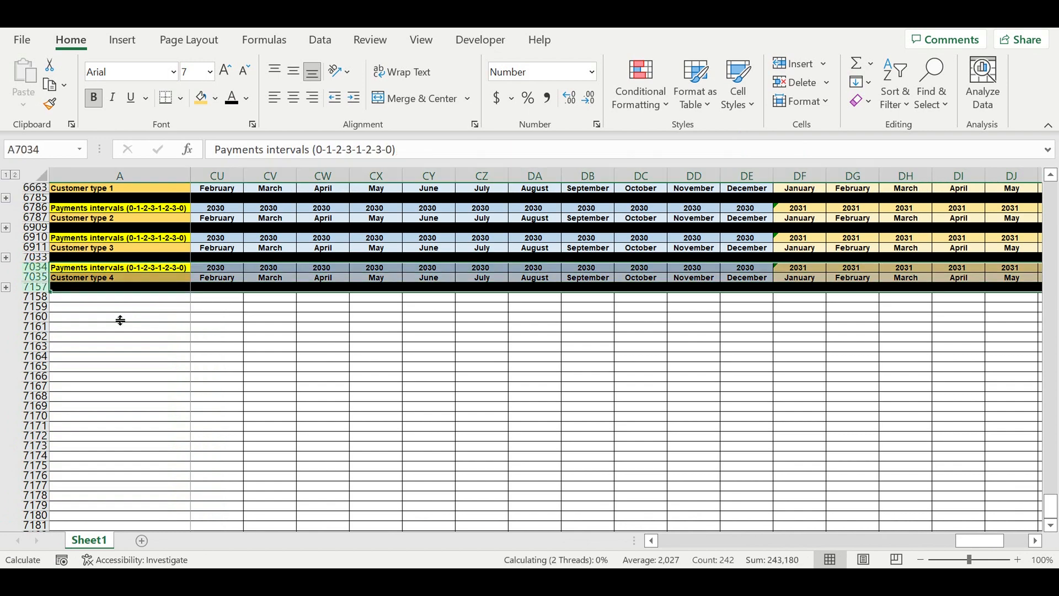
key("ctrl+c")
left_click(86, 303)
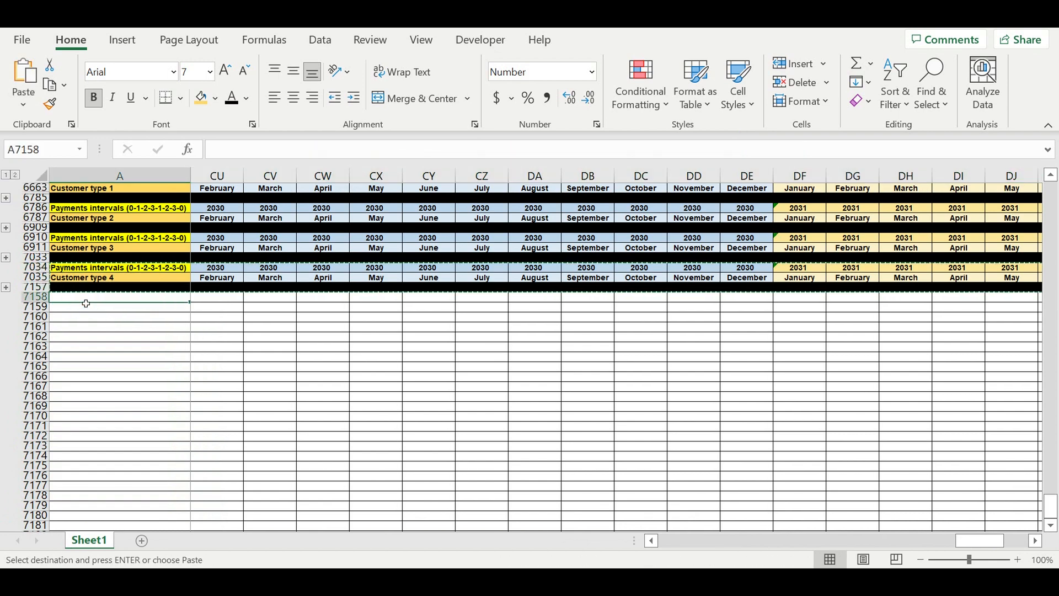
key("ctrl+v")
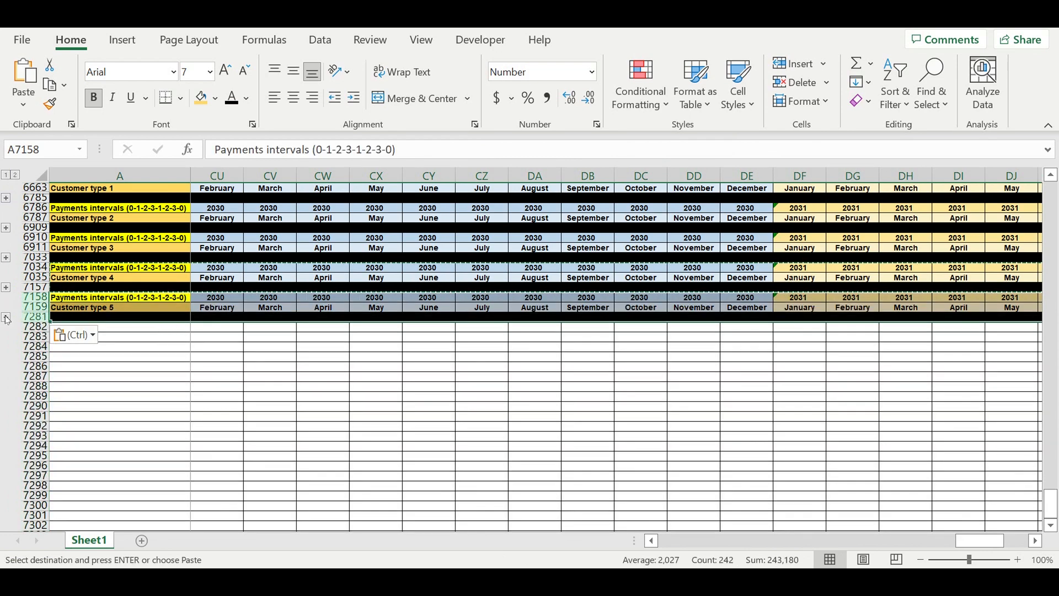
left_click(6, 318)
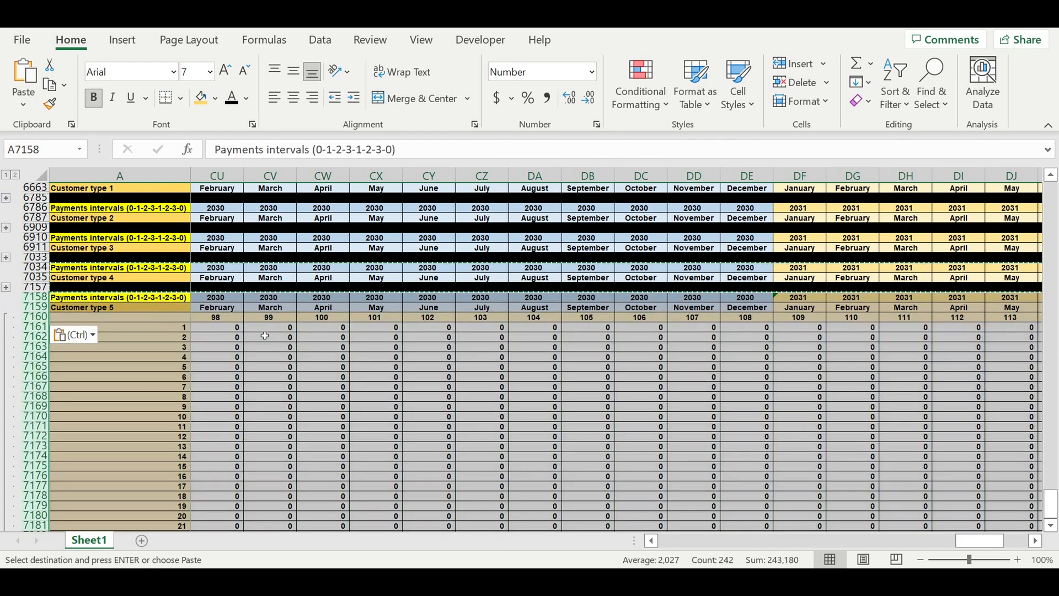
Step: Inspect the formula in cell B7161 of the new Customer type 5 block
scroll(262, 319, "up", 6)
scroll(258, 300, "up", 20)
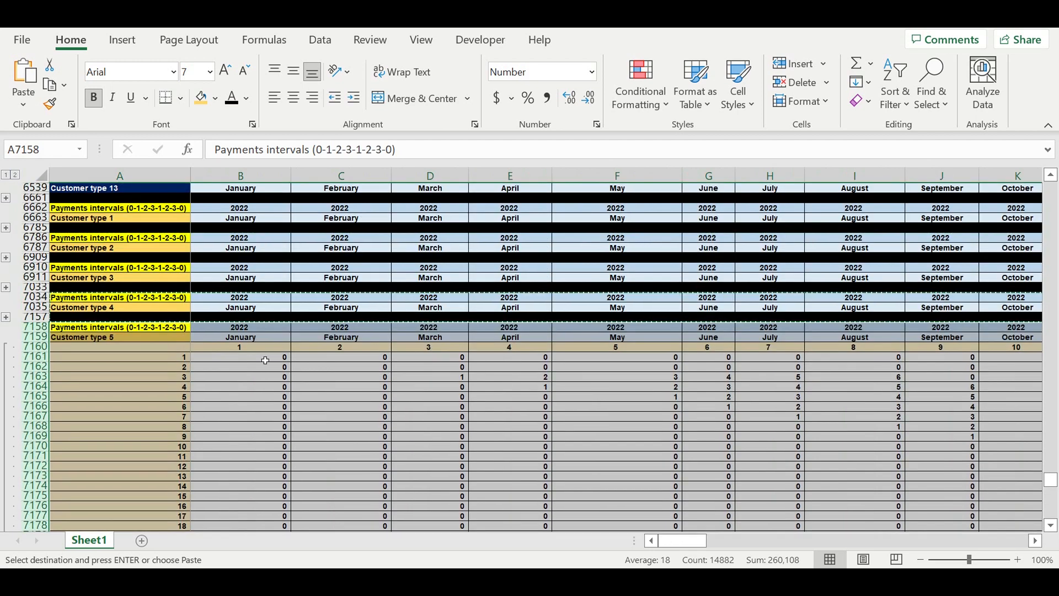
left_click(271, 357)
left_click(276, 150)
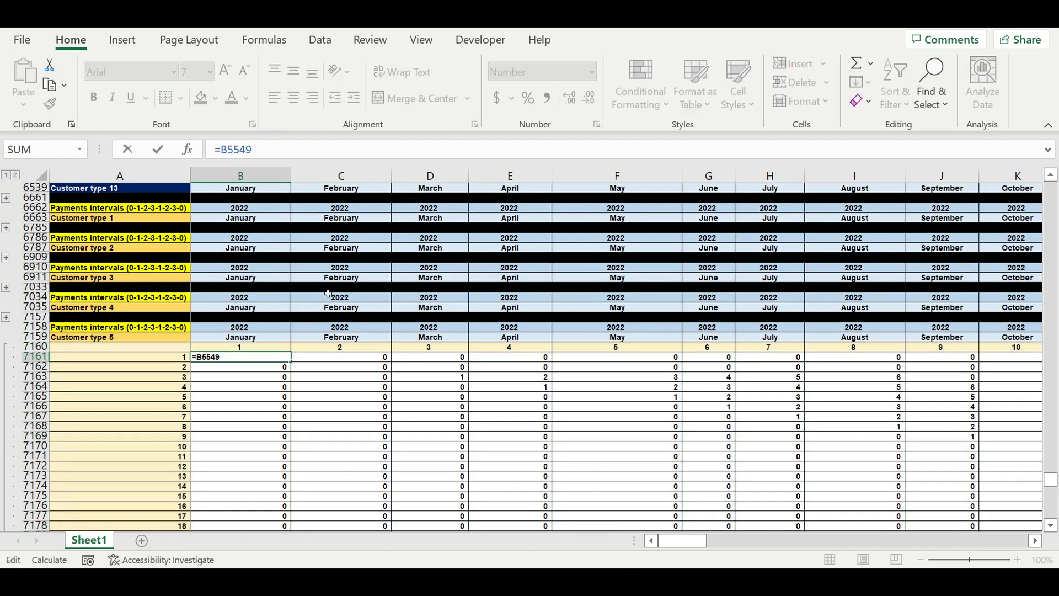
key("ctrl+Return")
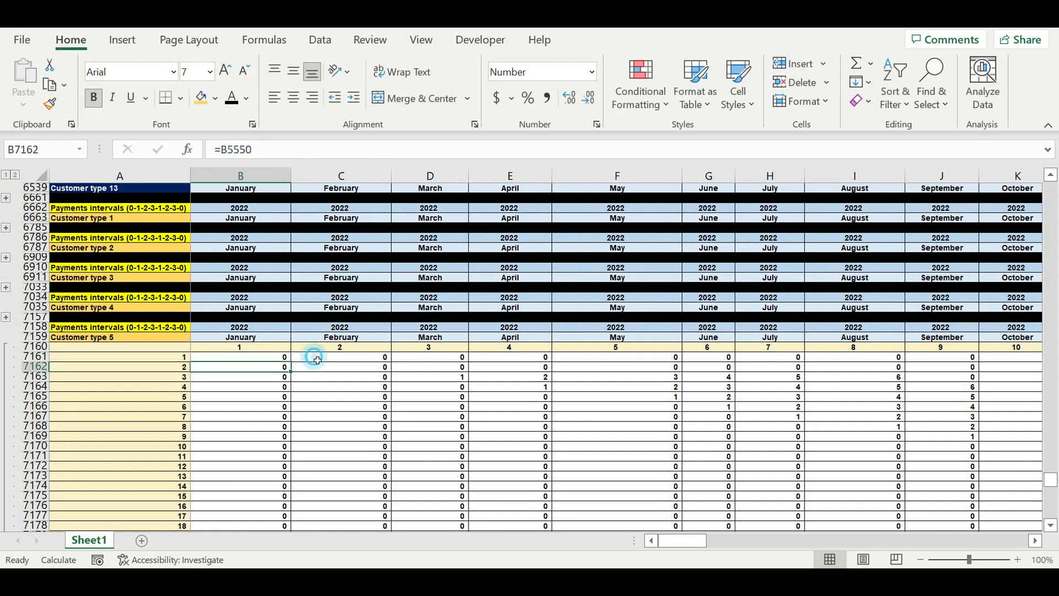
Step: Change the payment period reference in the C7161 formula from row 24 to $J$25
left_click(315, 357)
left_click(629, 150)
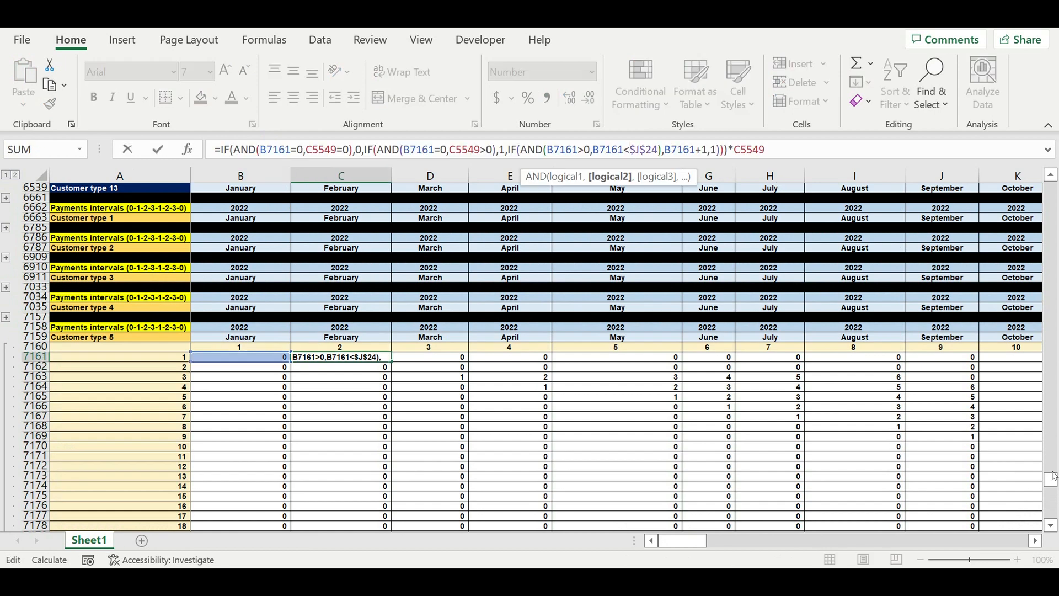
left_click_drag(1054, 484, 1051, 190)
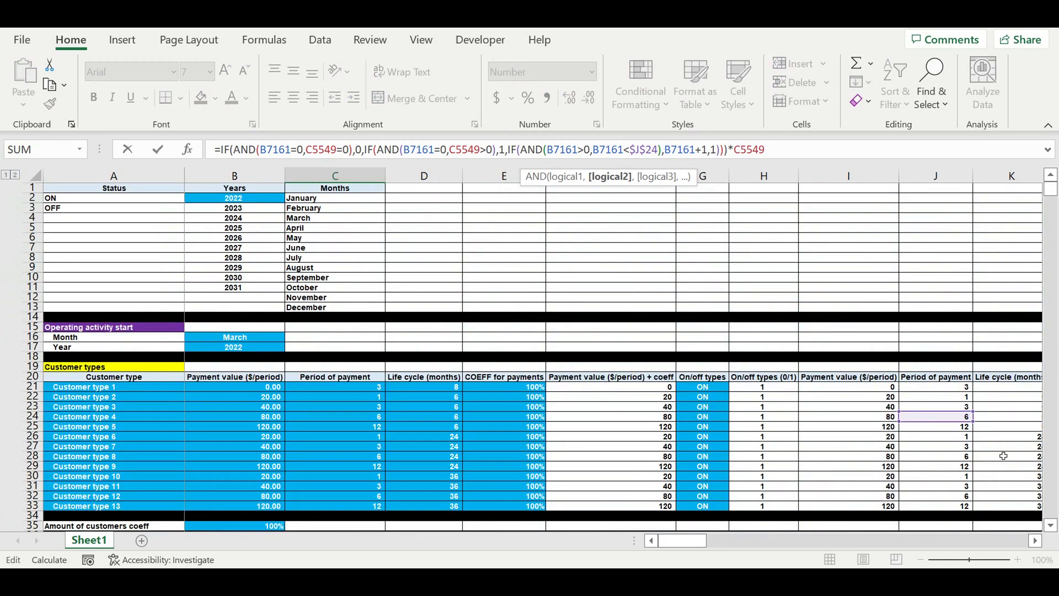
left_click_drag(940, 424, 940, 435)
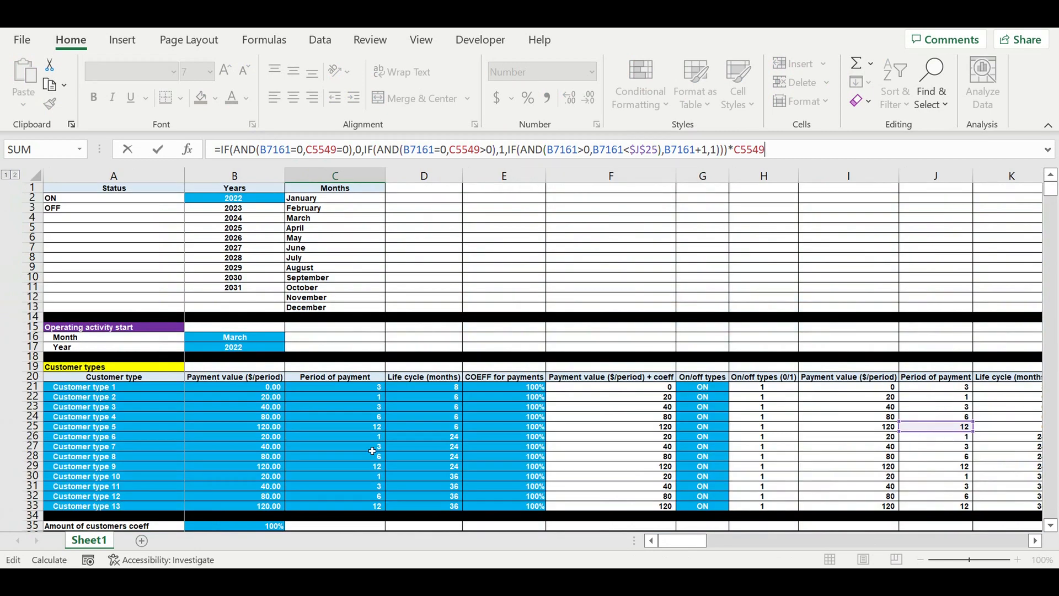
key("Return")
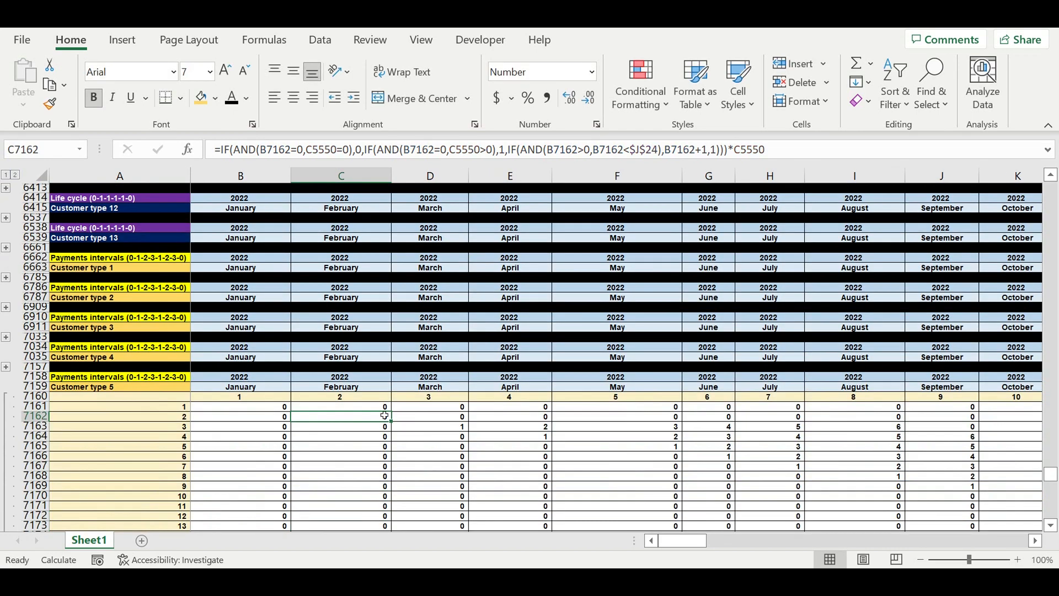
Step: Fill the C7161 formula down to row 7280 and across to column DQ
left_click(378, 410)
left_click_drag(395, 416, 389, 508)
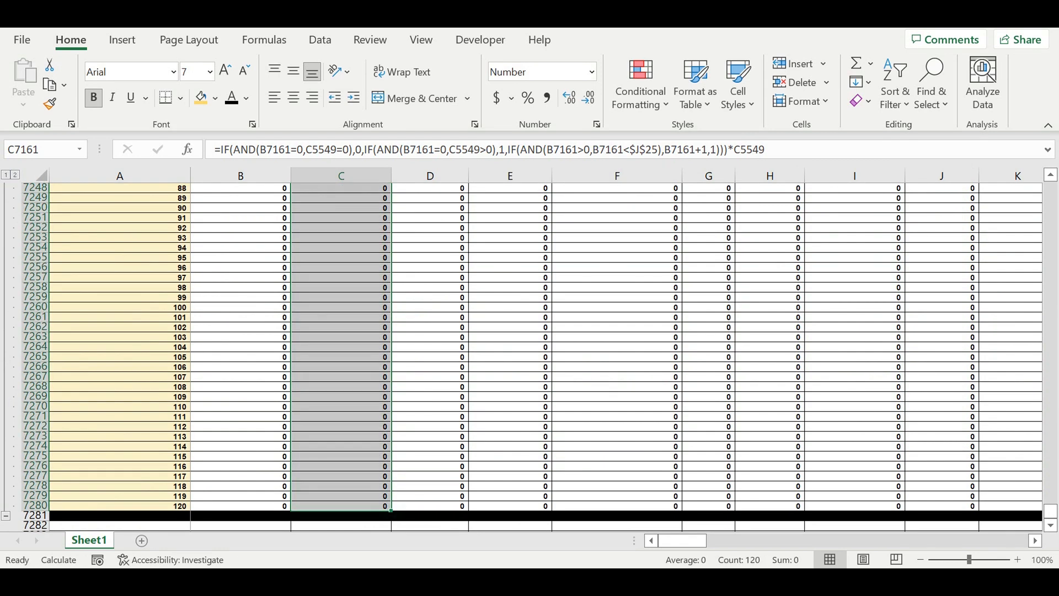
mouse_move(390, 510)
left_mouse_down()
mouse_move(1043, 506)
mouse_move(971, 506)
mouse_move(1043, 506)
mouse_move(987, 476)
left_mouse_up()
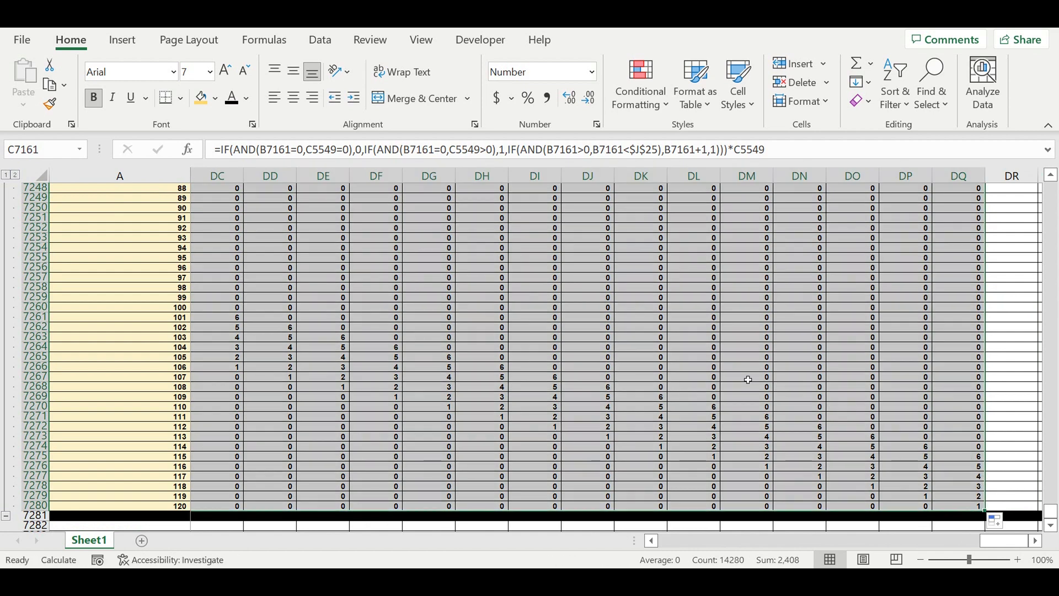
Step: Inspect the Customer type 5 payment interval values in the last months of the block
left_click(728, 372)
left_click(709, 426)
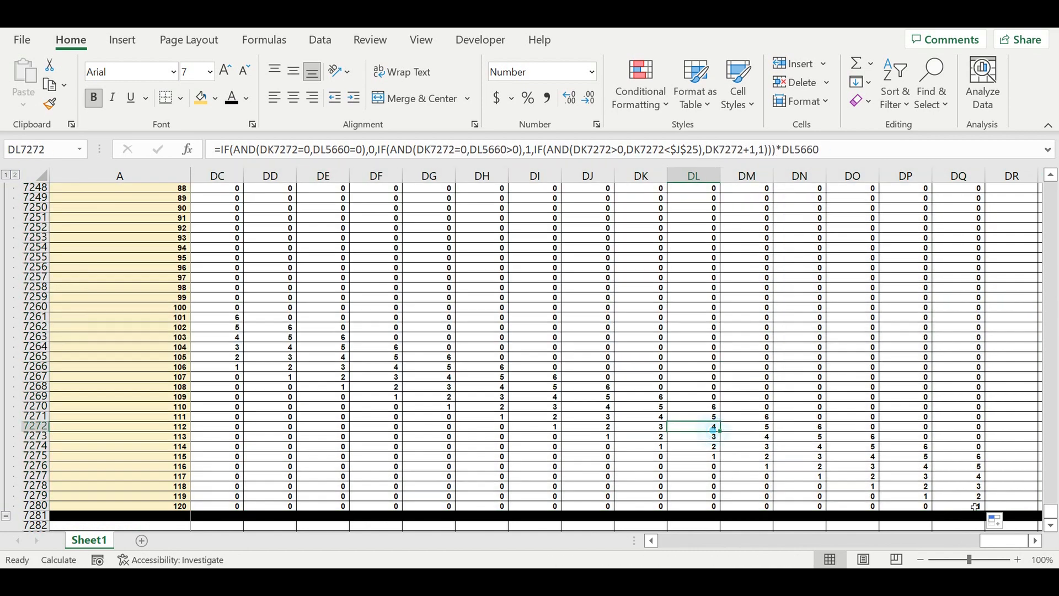
left_click_drag(1002, 544, 996, 543)
left_click_drag(854, 550, 679, 546)
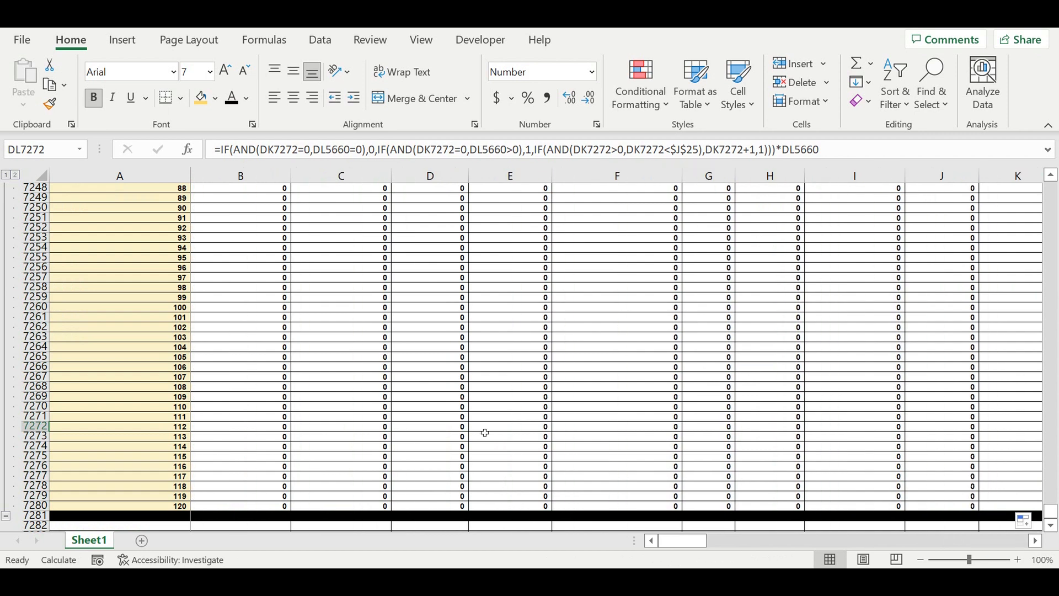
Step: Review the collapsed Payments intervals blocks for all customer types down to Customer type 13
left_click(274, 359)
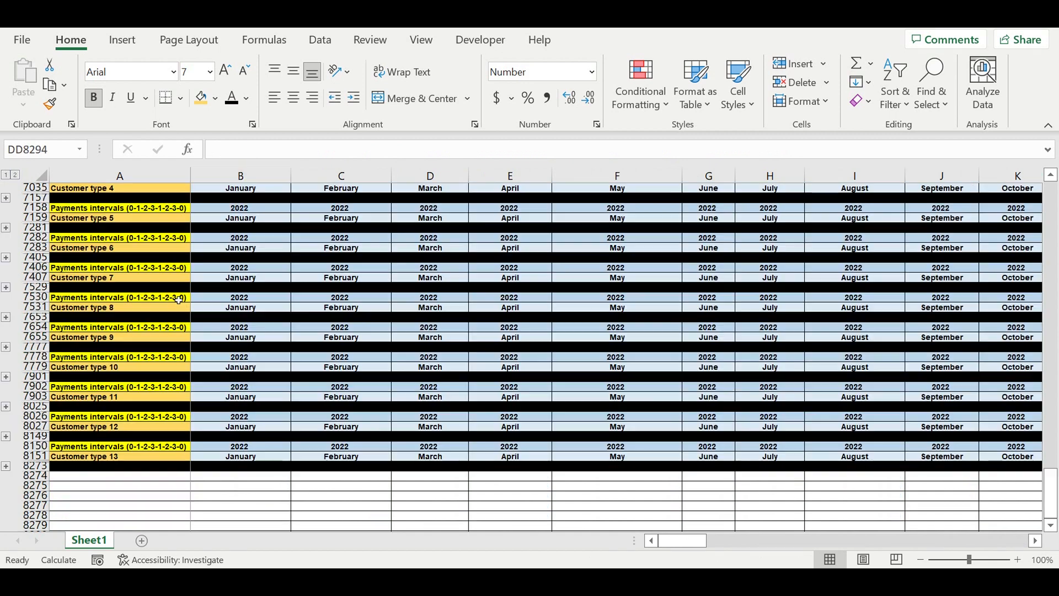
left_click(108, 369)
scroll(139, 293, "up", 6)
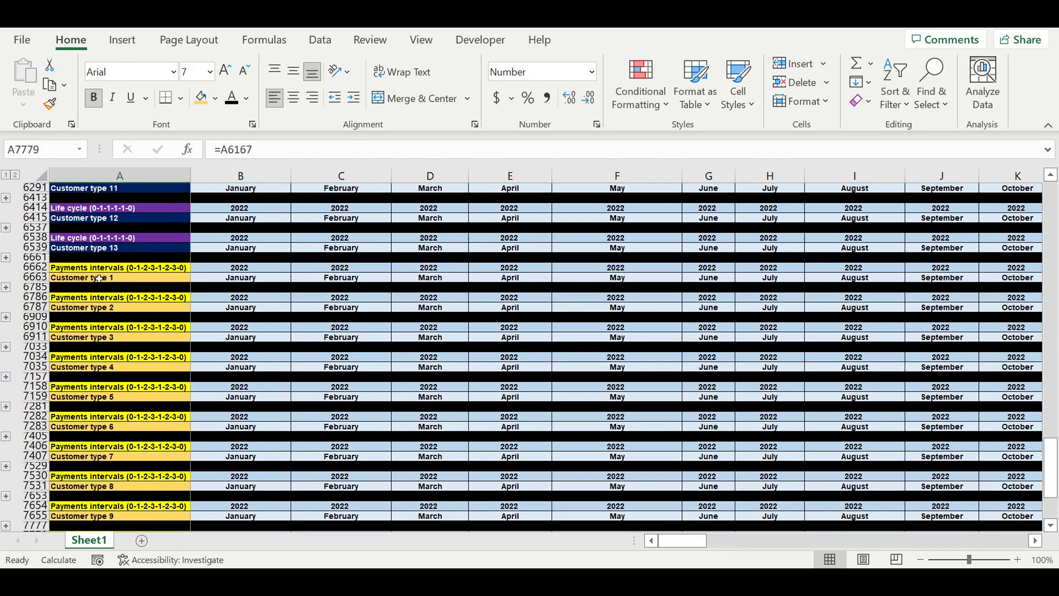
left_click(99, 278)
left_click(105, 307)
left_click(110, 327)
left_click(120, 299)
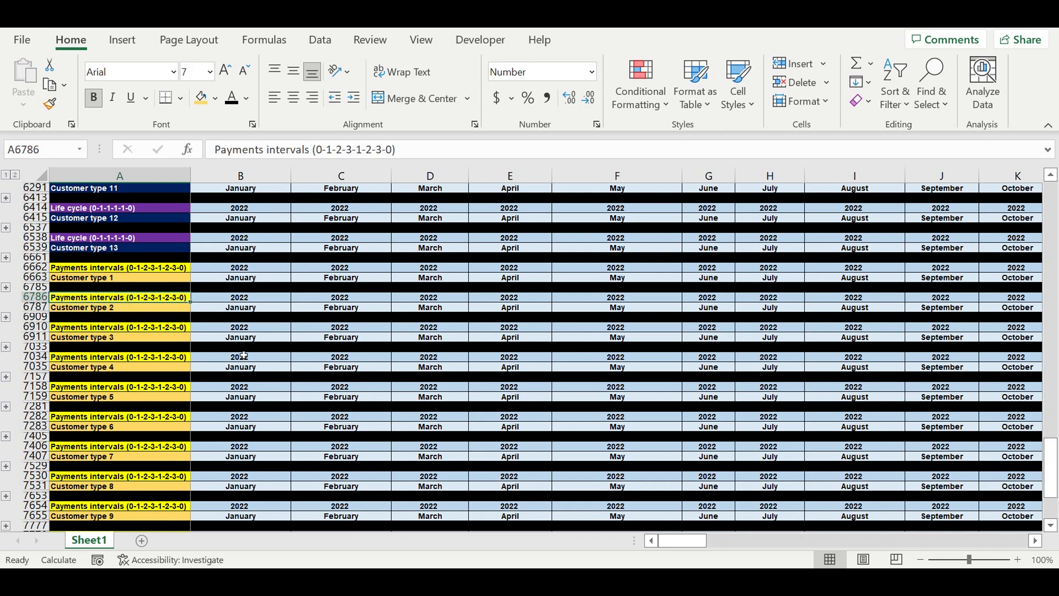
scroll(255, 359, "down", 1)
scroll(221, 359, "down", 8)
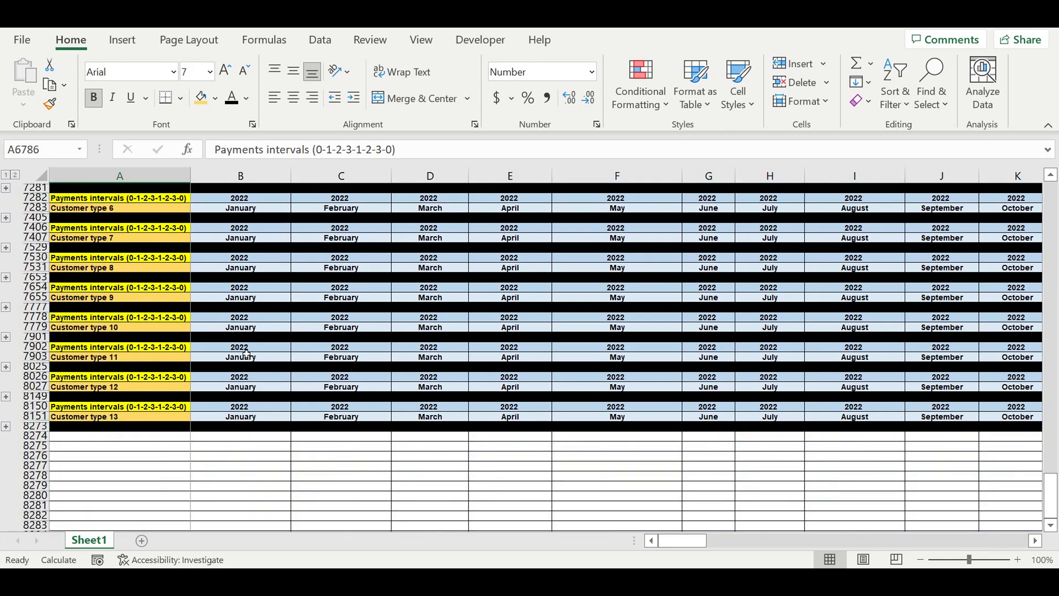
Step: Copy the Customer type 13 Payments intervals block and paste it below as a new block at row 8274
left_click(155, 364)
left_click_drag(34, 317, 40, 340)
key("ctrl+c")
left_click(86, 349)
key("ctrl+v")
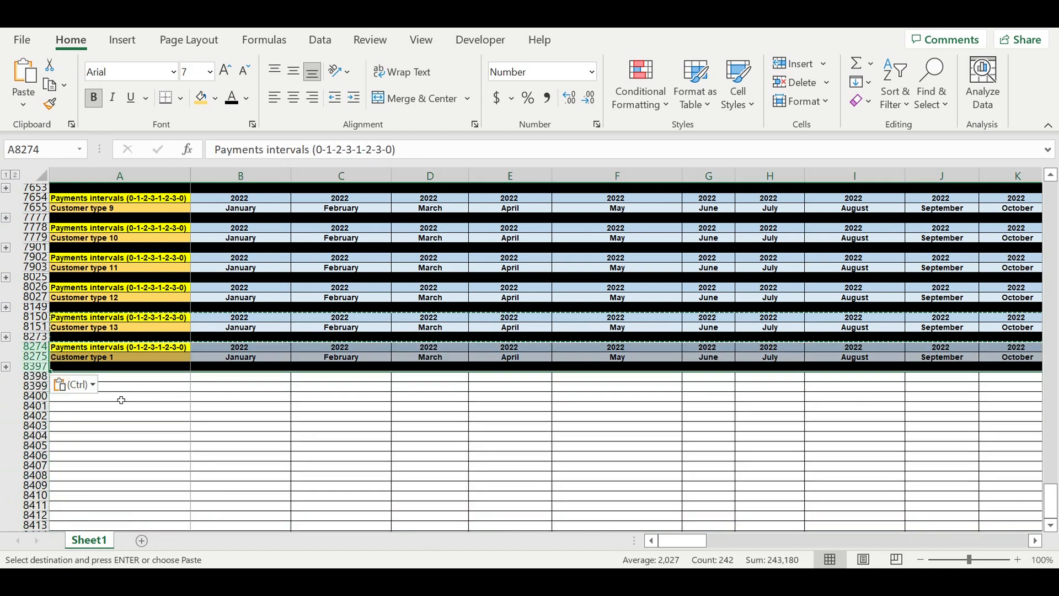
Step: Rename the new block's header in A8274 to Revenues
left_click(121, 397)
left_click(127, 353)
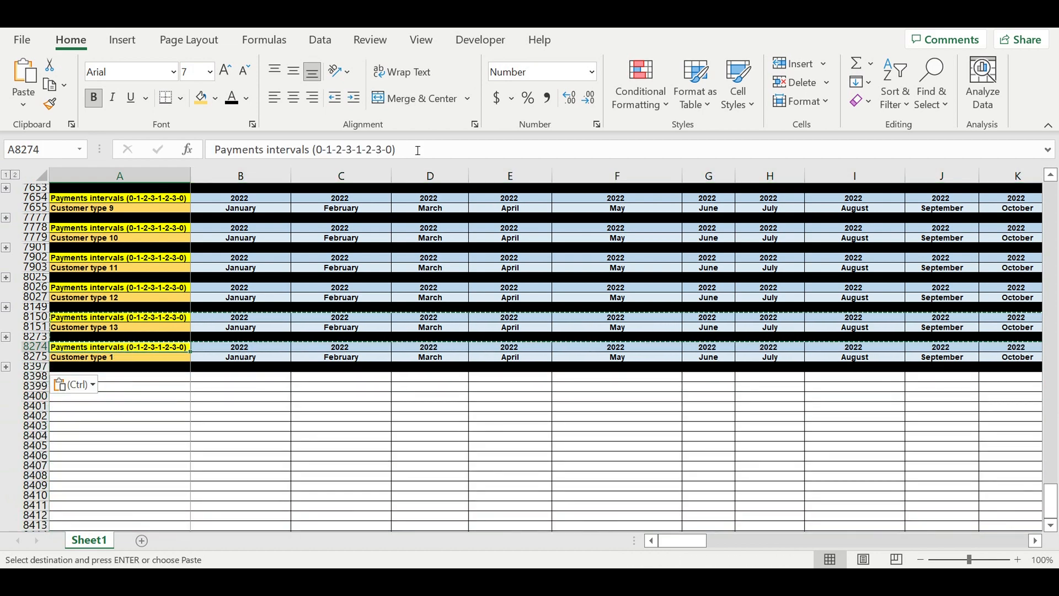
left_click_drag(396, 149, 215, 149)
type("Reve")
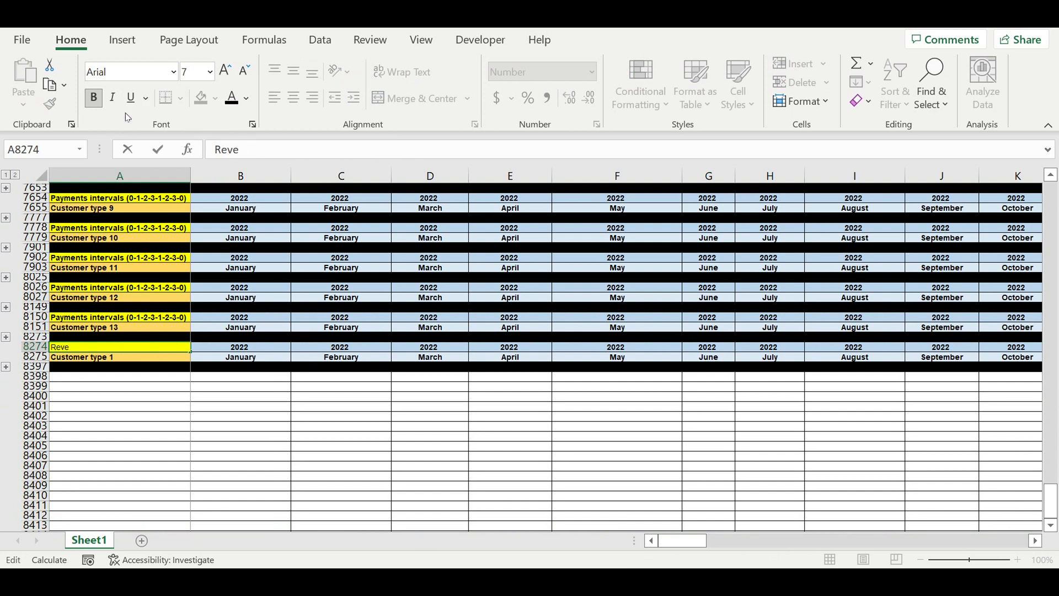
type("nues")
left_click(110, 378)
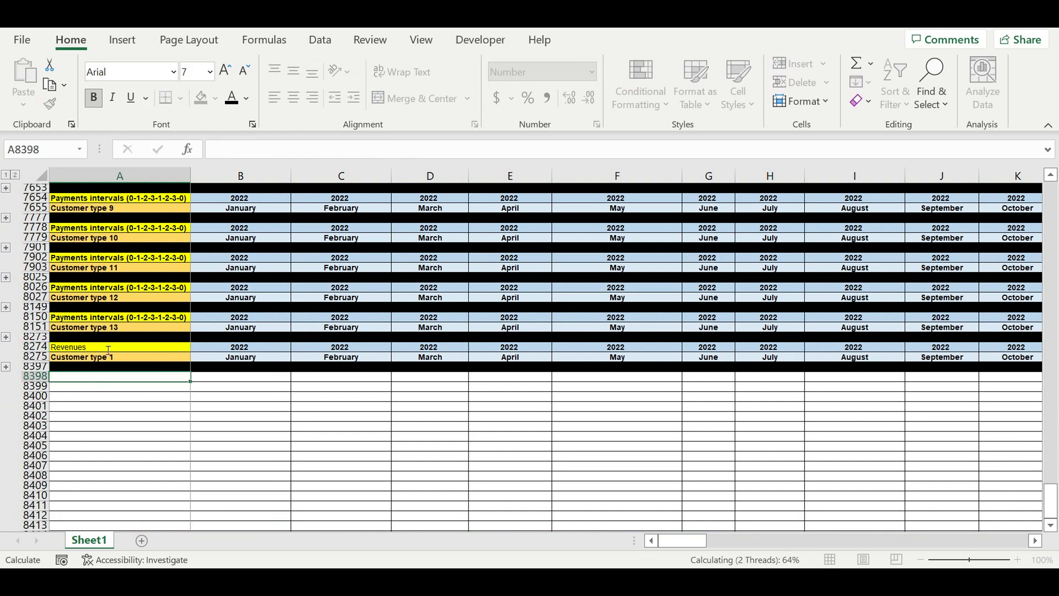
Step: Give the Revenues header cell a green fill and white font
left_click(105, 348)
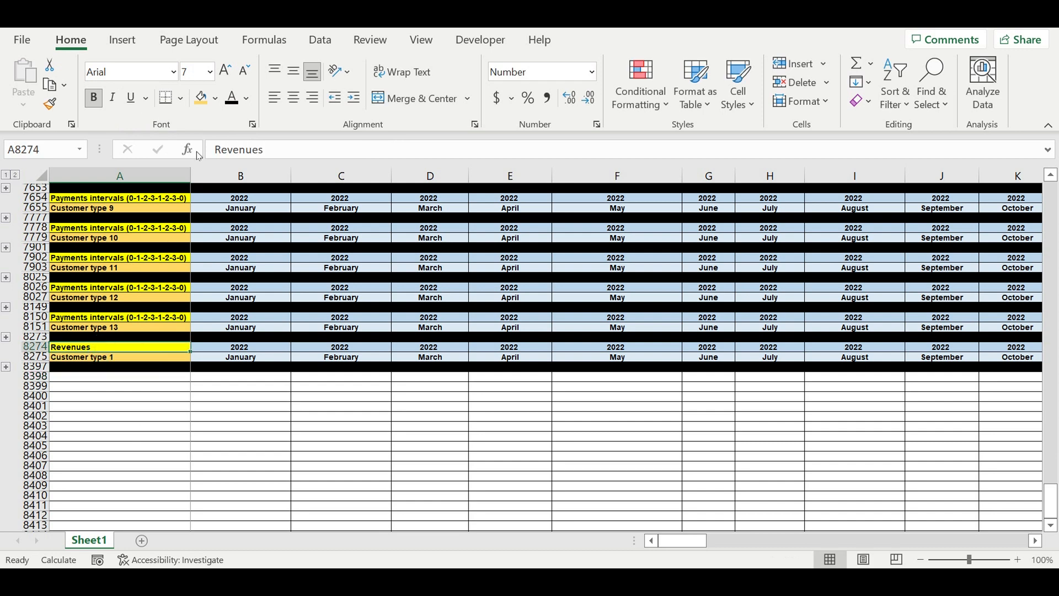
left_click(215, 98)
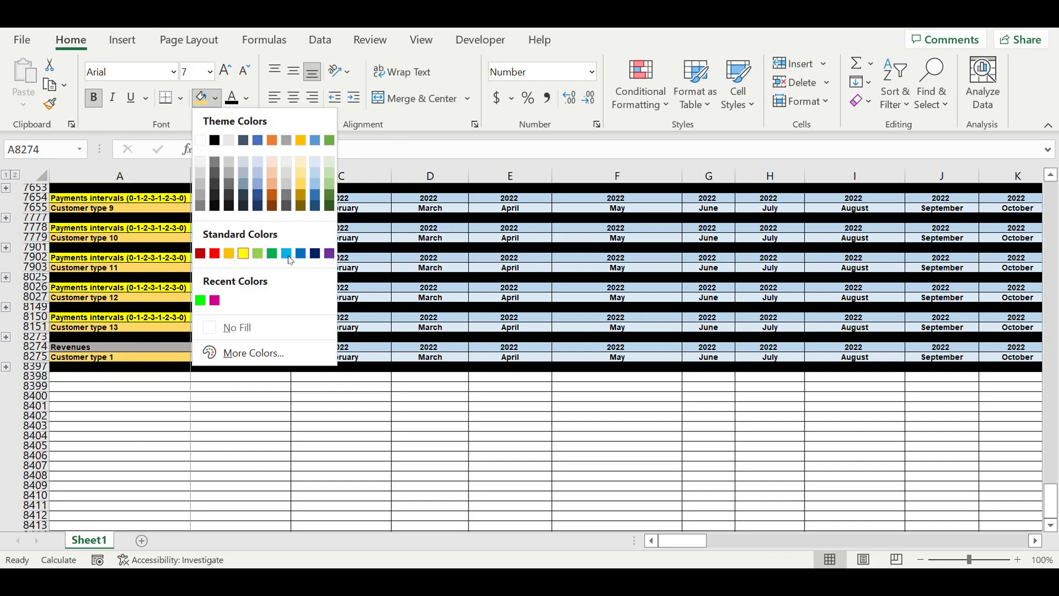
left_click(272, 255)
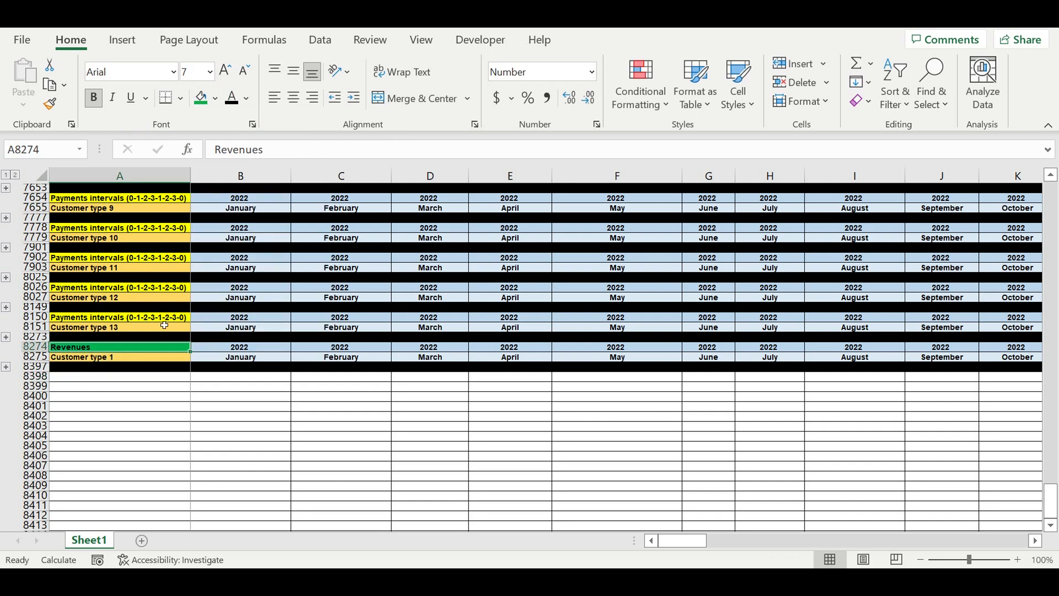
left_click(245, 100)
left_click(236, 161)
Step: Fill the Customer type 1 label cell in A8275 with the same bright green
left_click(143, 358)
left_click(215, 105)
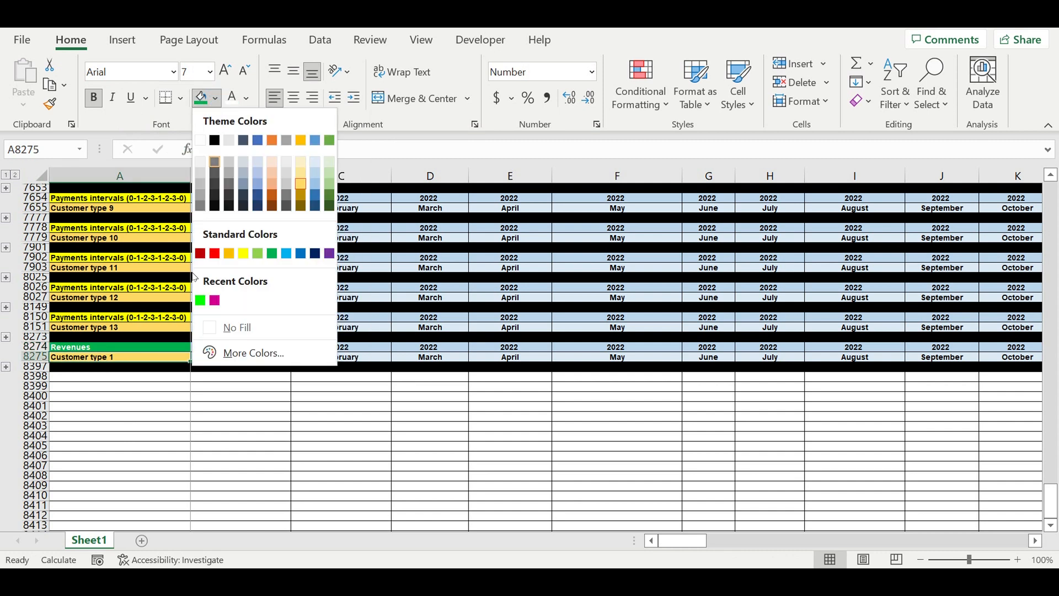
left_click(203, 301)
left_click(341, 435)
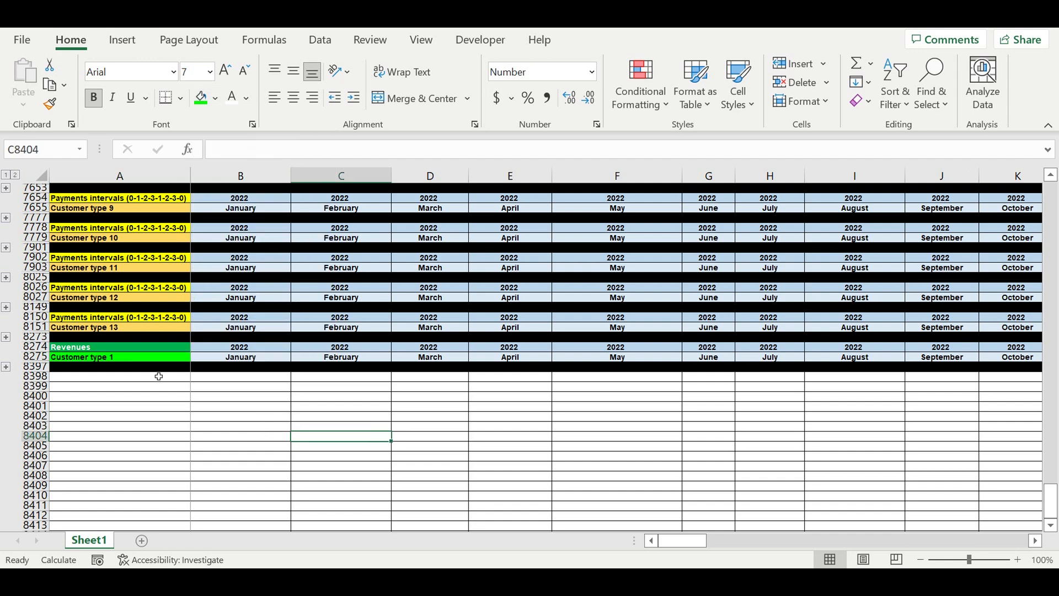
Step: Expand the Revenues block and clear the cells B8277:D8289
left_click(6, 367)
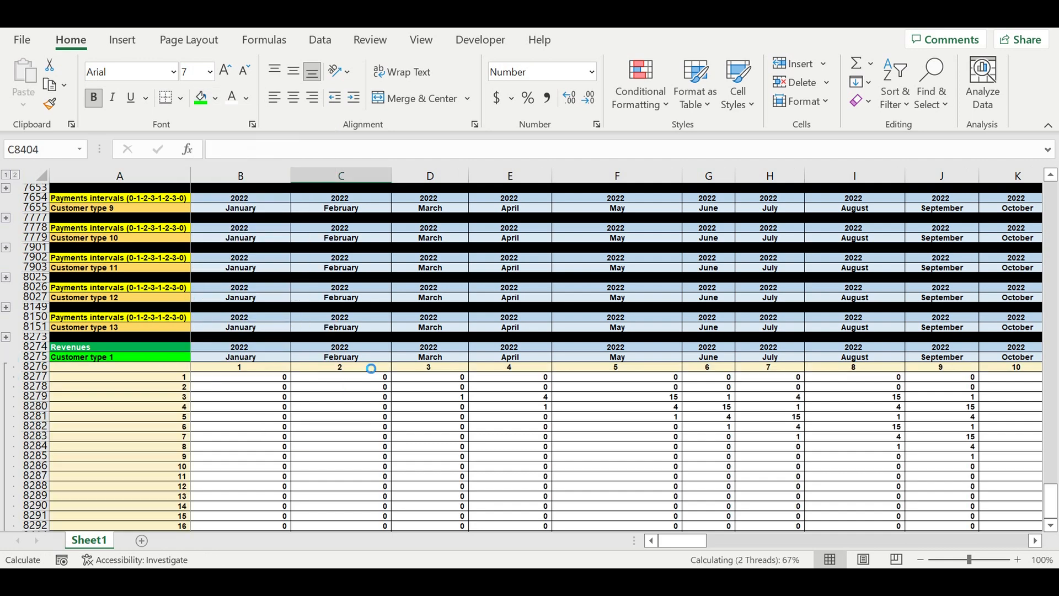
scroll(357, 336, "up", 20)
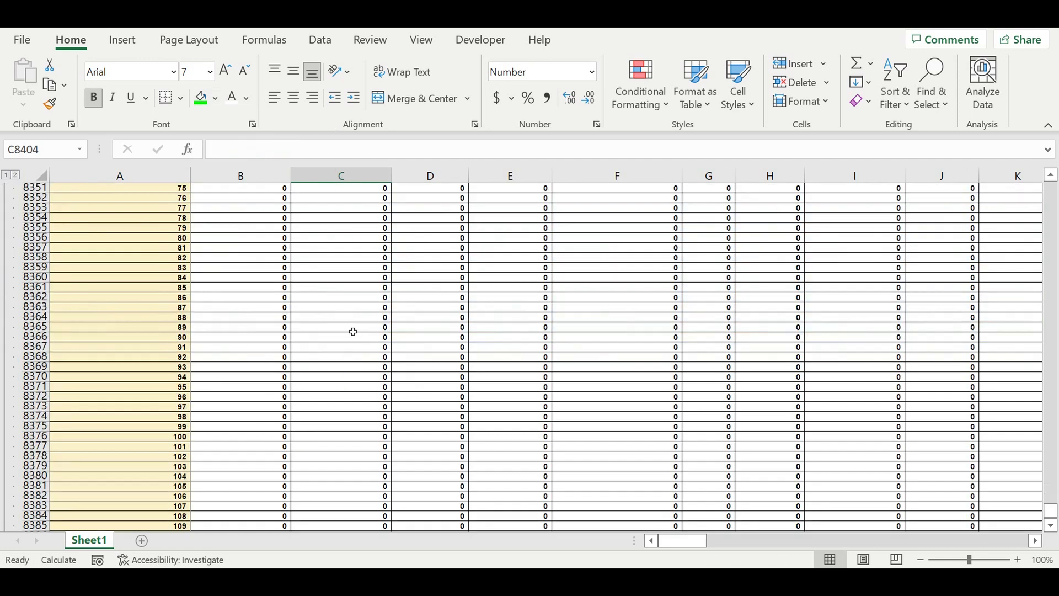
scroll(356, 327, "up", 6)
left_click_drag(270, 328, 431, 445)
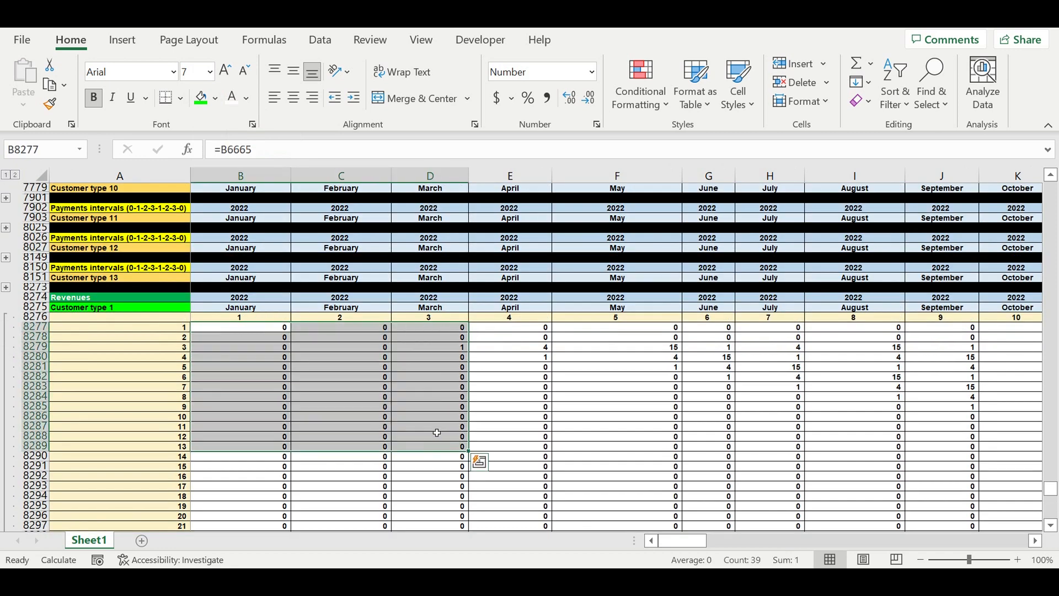
key("Delete")
Step: Expand and review the Customer type 1 Payments intervals block starting at row 6662
left_click(341, 378)
scroll(303, 365, "up", 7)
scroll(248, 336, "up", 5)
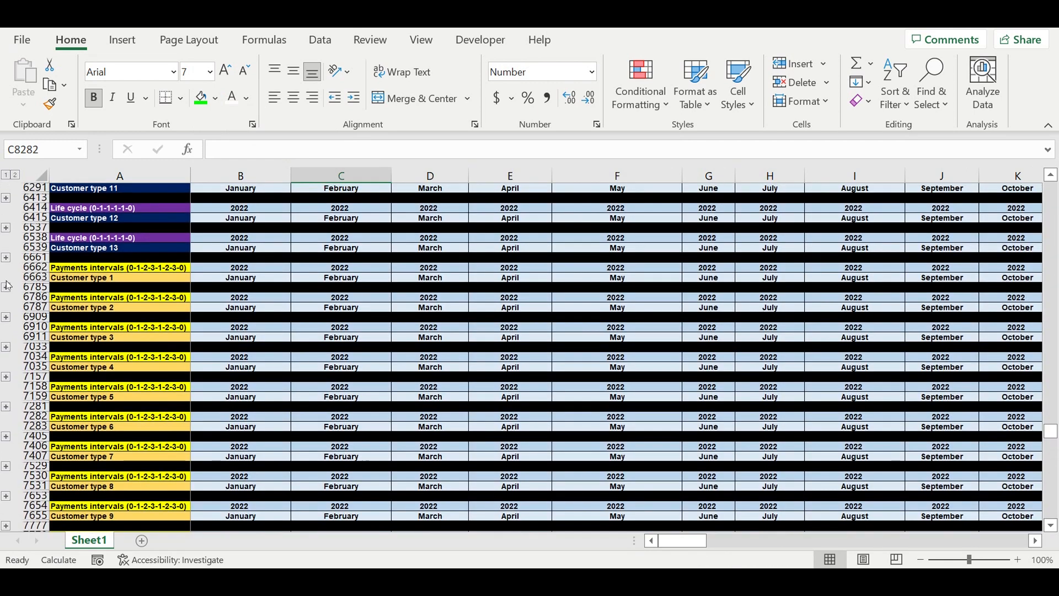
left_click(7, 286)
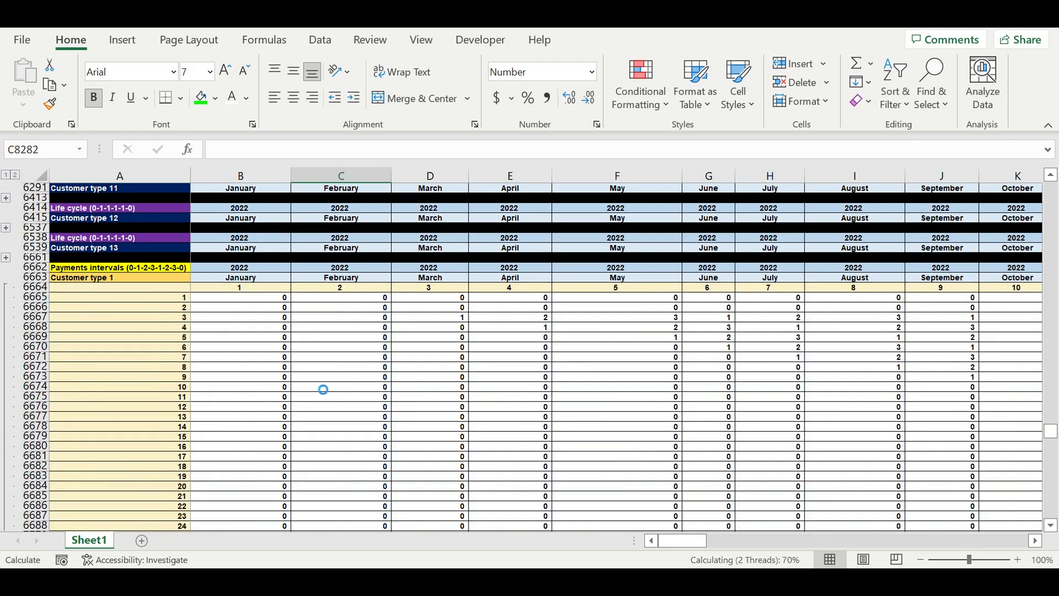
scroll(323, 381, "down", 20)
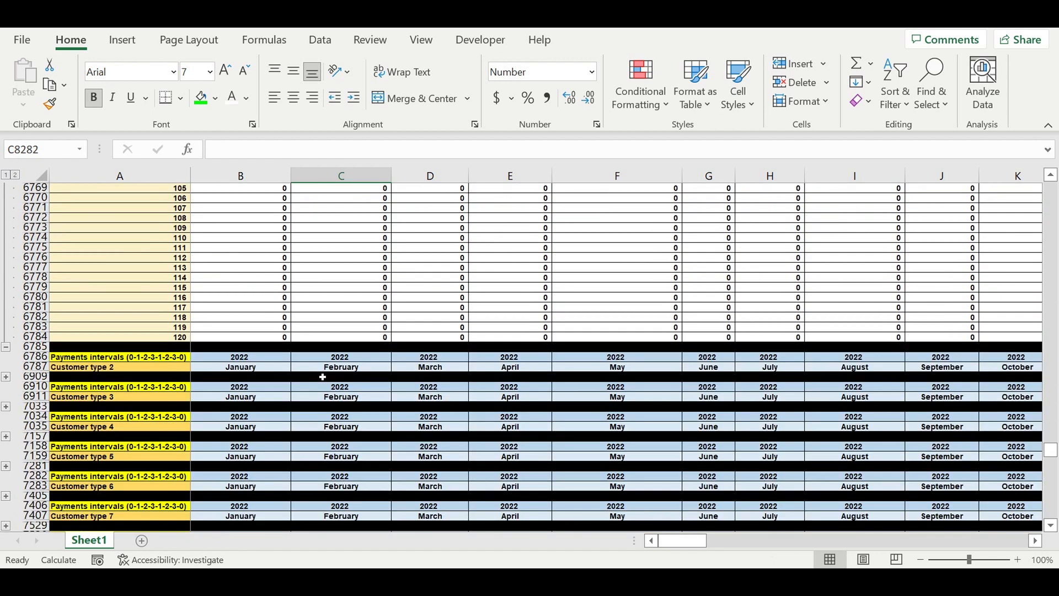
scroll(322, 377, "up", 20)
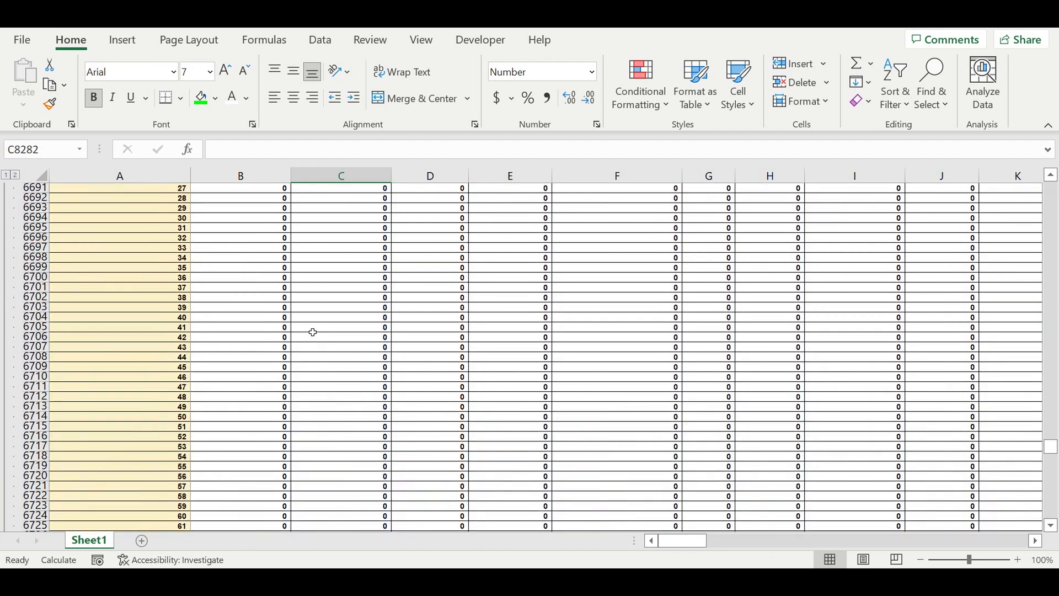
scroll(313, 333, "up", 11)
scroll(312, 327, "up", 4)
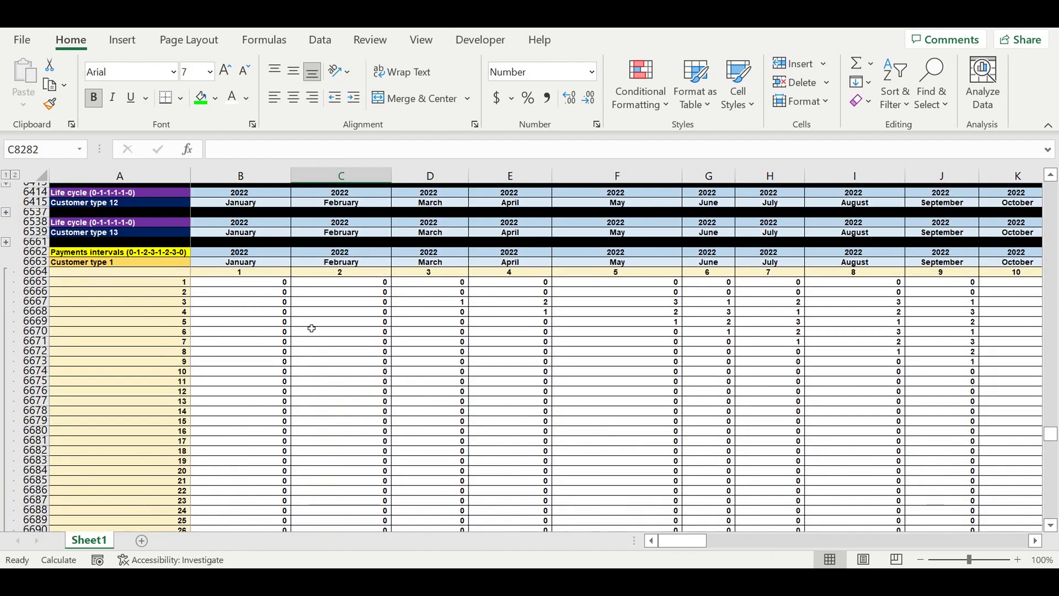
scroll(312, 328, "up", 17)
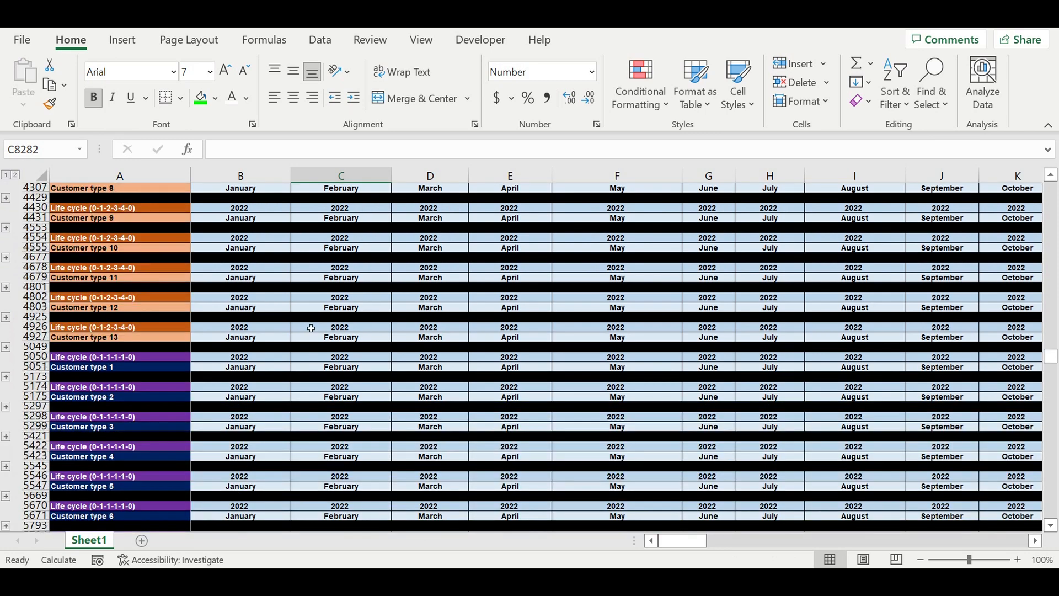
Step: Scroll up to the Transpose section and expand and review its Customer type 1 block
scroll(311, 329, "up", 11)
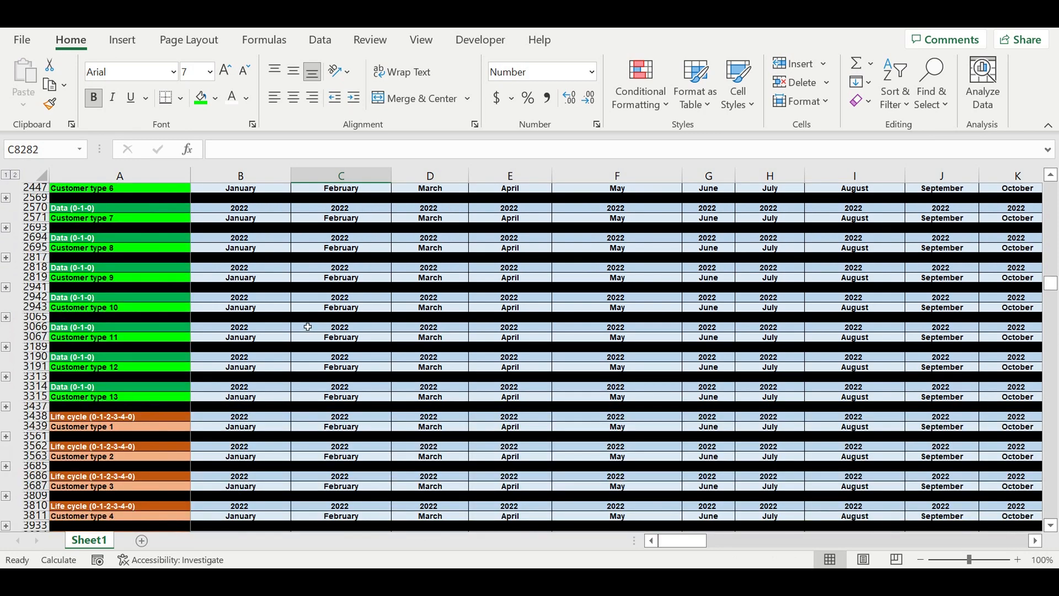
scroll(307, 327, "up", 17)
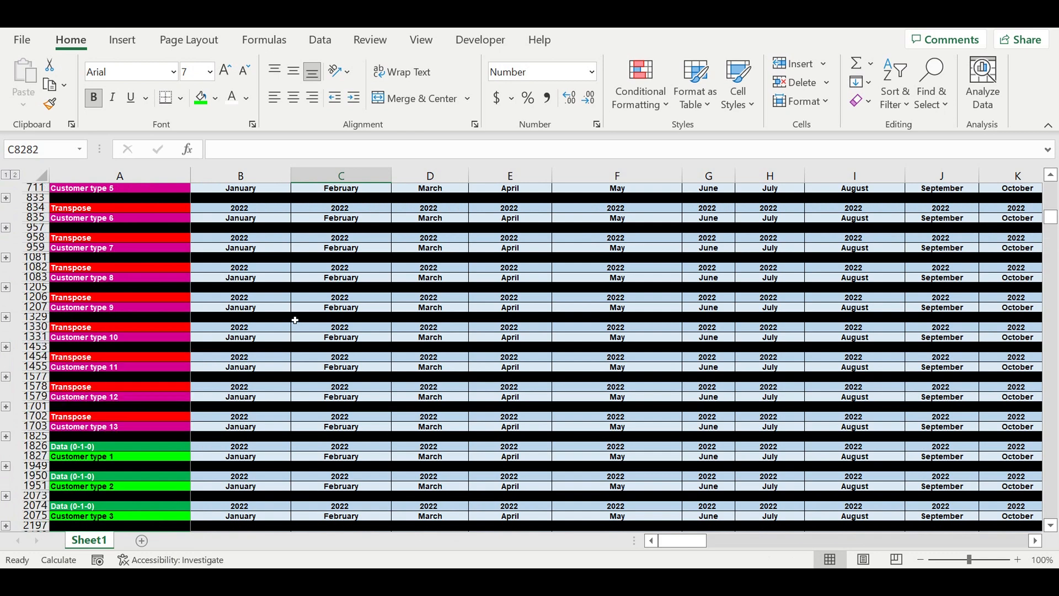
scroll(291, 318, "up", 4)
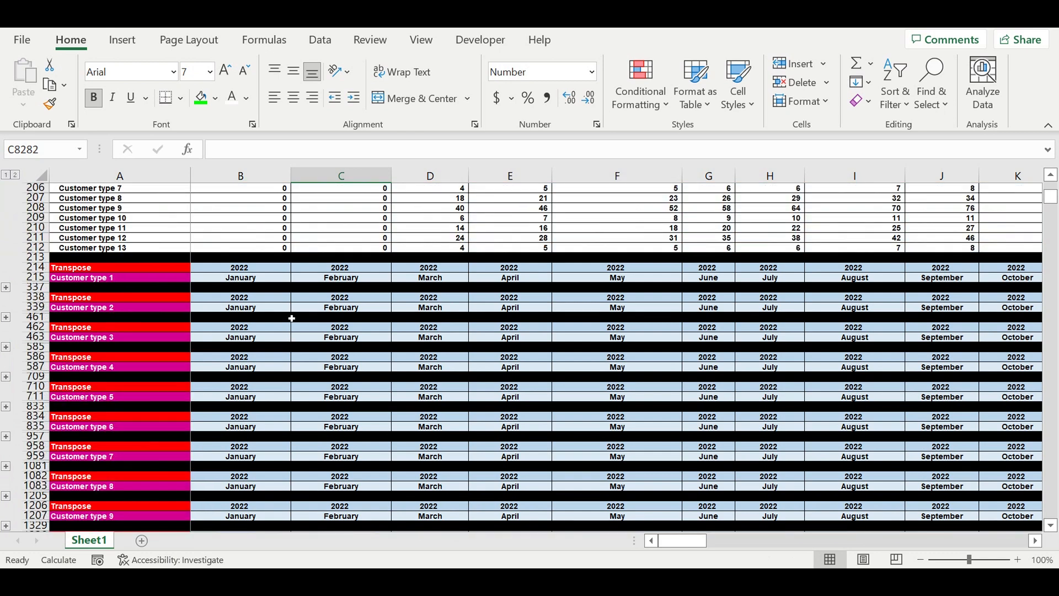
left_click(6, 288)
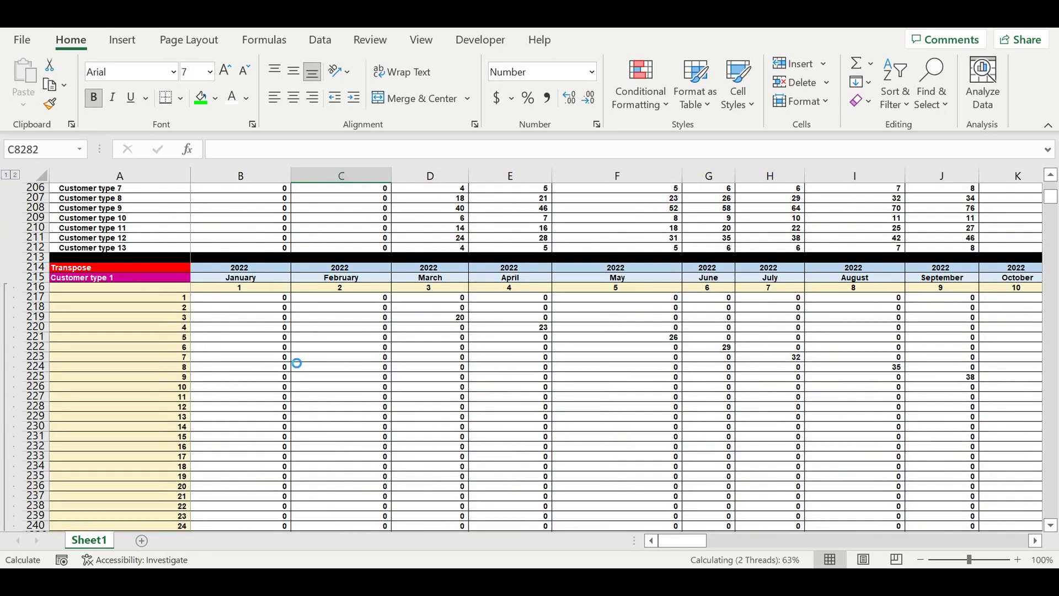
scroll(335, 369, "down", 5)
scroll(361, 351, "up", 20)
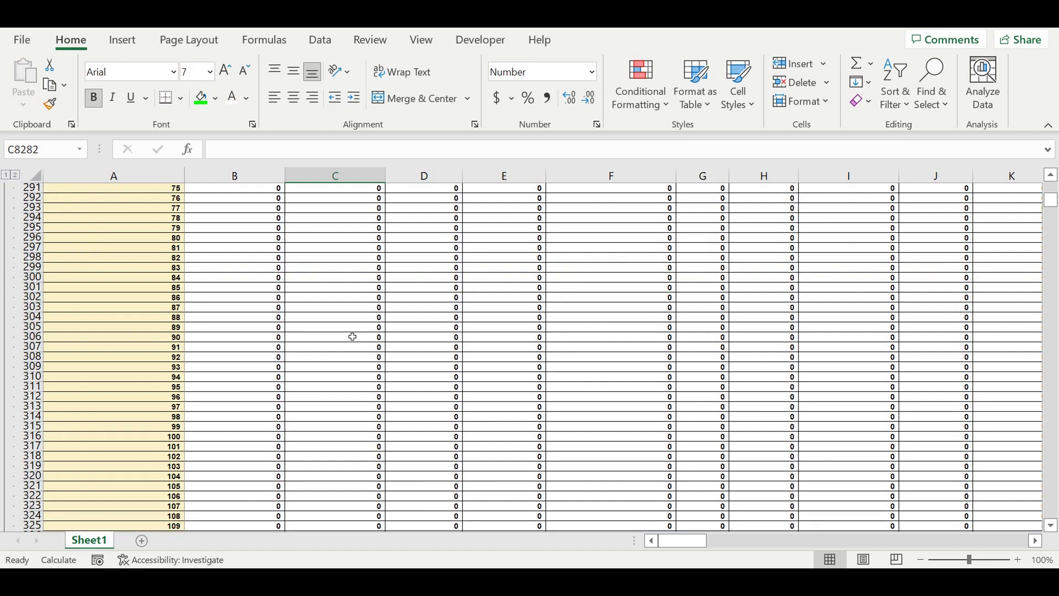
scroll(345, 339, "up", 9)
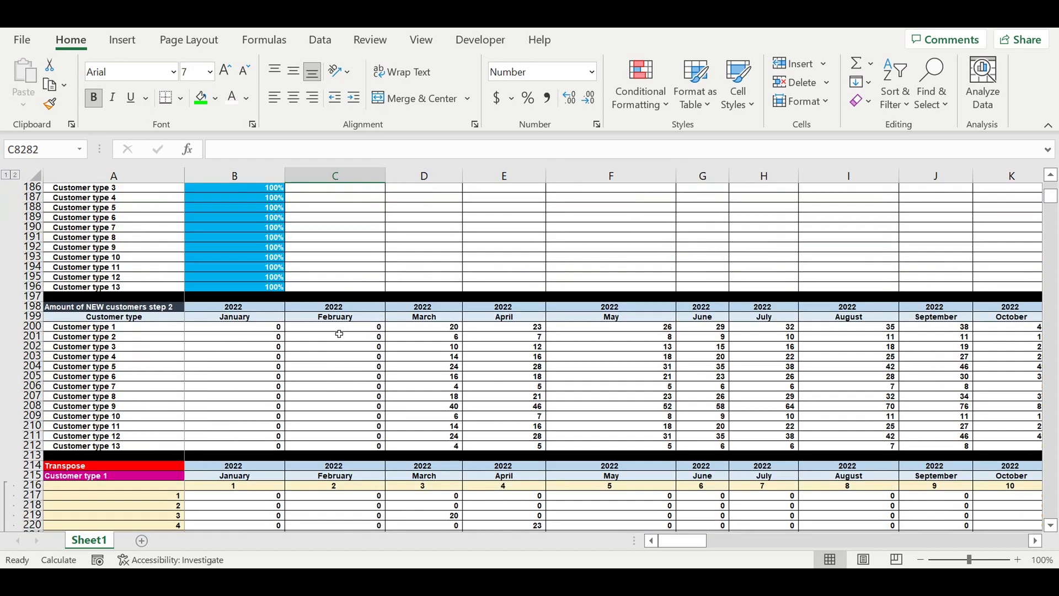
Step: Fill the Payment value ($/period) cells I21:I33 in the Customer types table with a light blue shade
scroll(336, 335, "up", 10)
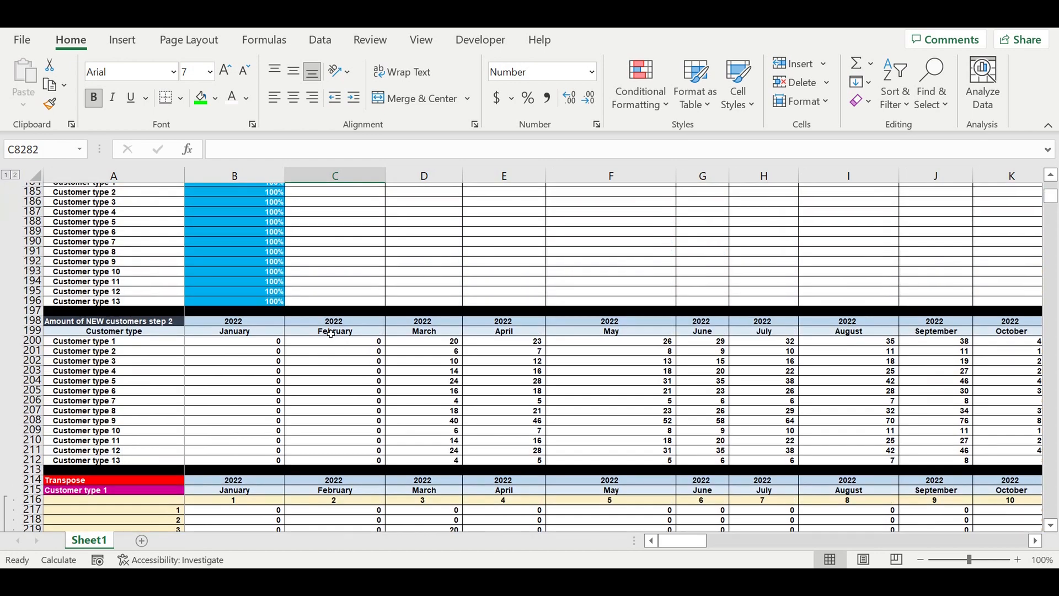
scroll(601, 345, "up", 20)
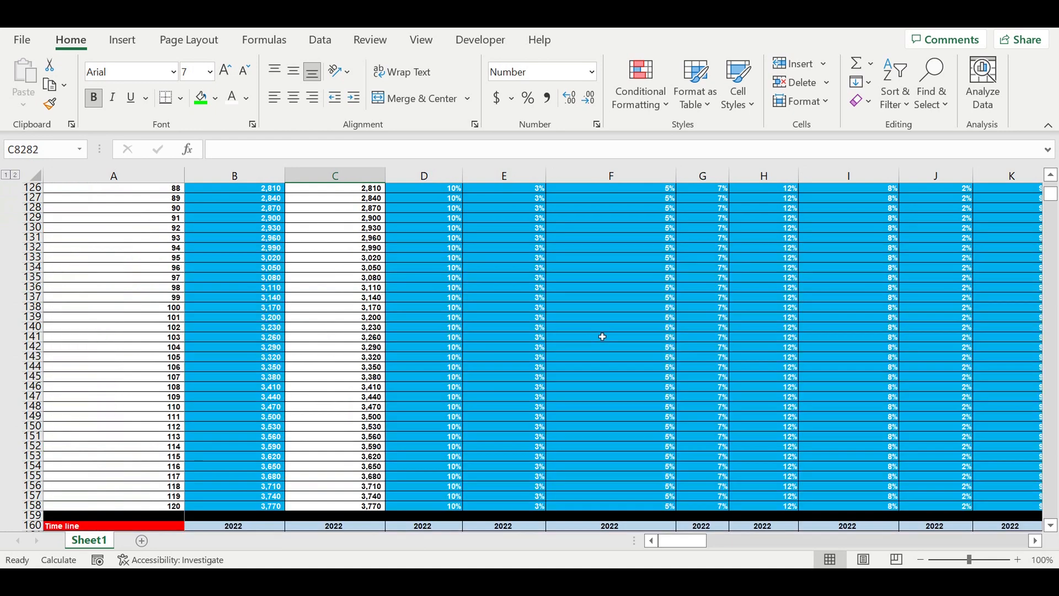
scroll(586, 321, "up", 19)
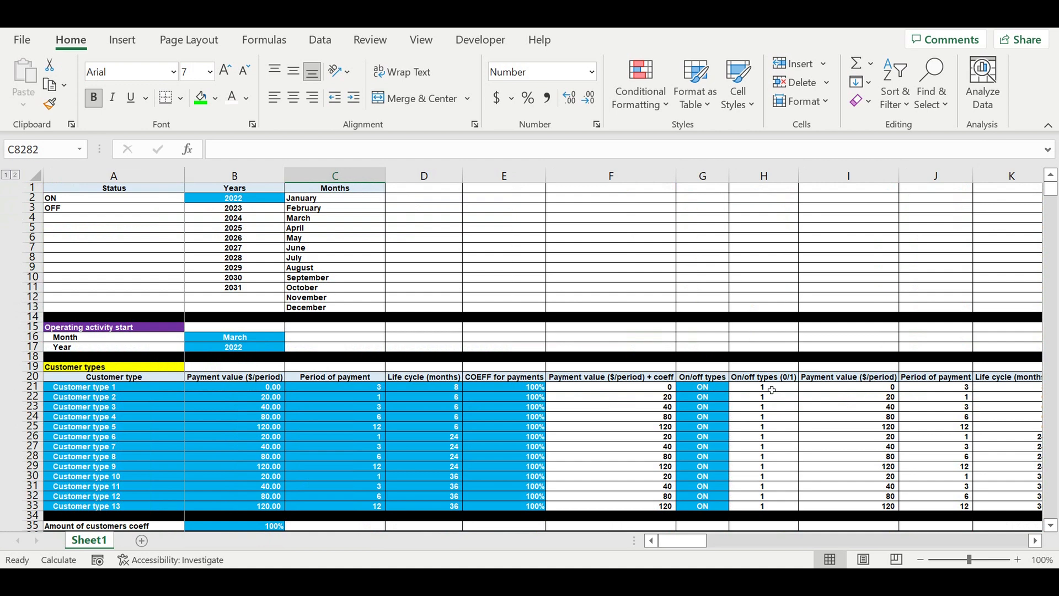
left_click(861, 391)
left_click_drag(861, 391, 863, 507)
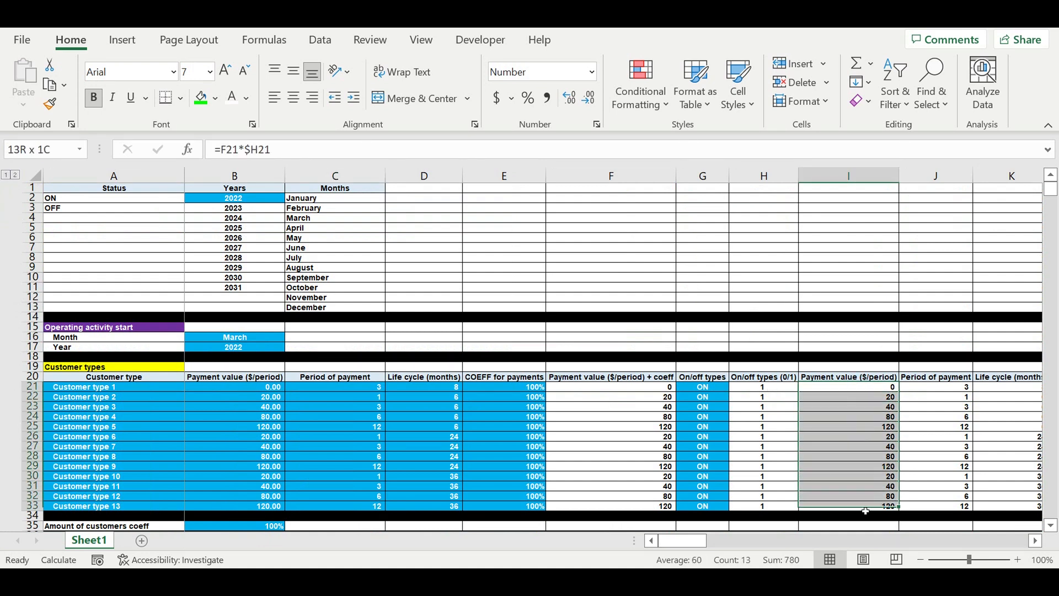
left_click(215, 99)
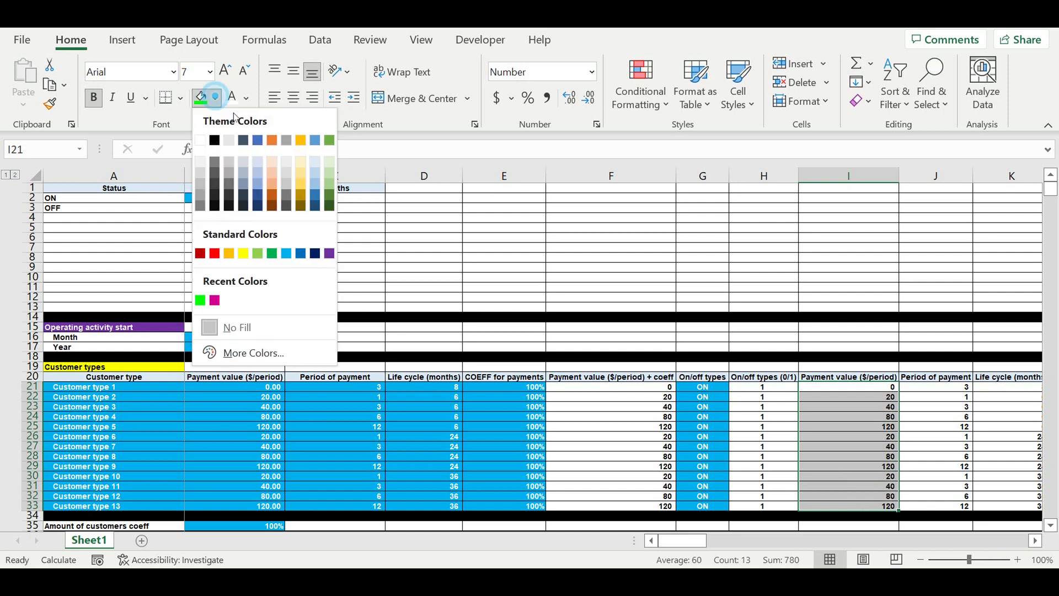
left_click(315, 168)
left_click(853, 416)
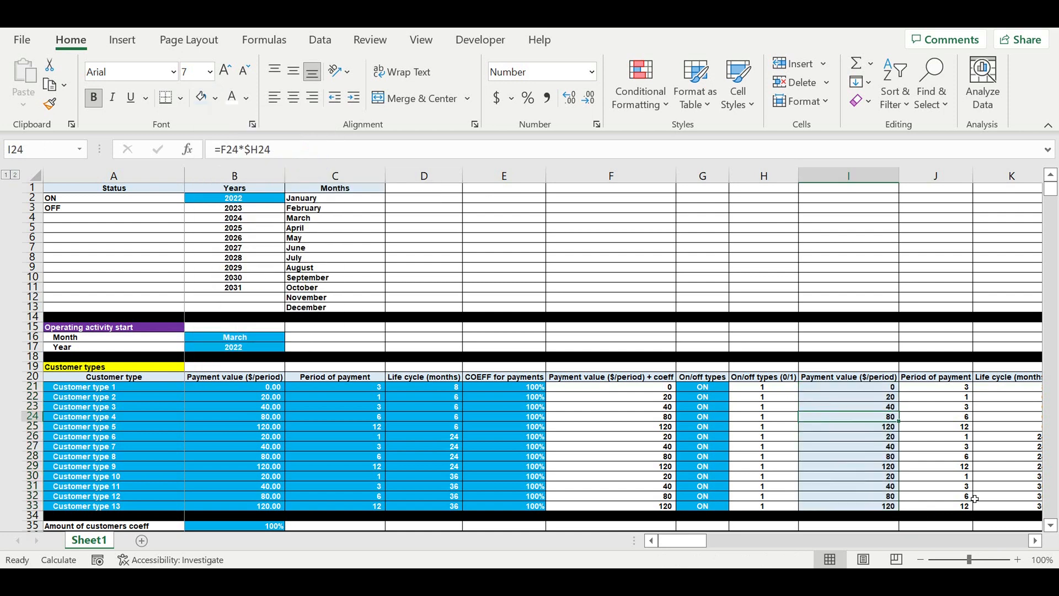
Step: Start an IF formula in Revenues cell B8277 testing whether Payments intervals cell B6665 equals 1
left_click(1036, 541)
left_click(1036, 541)
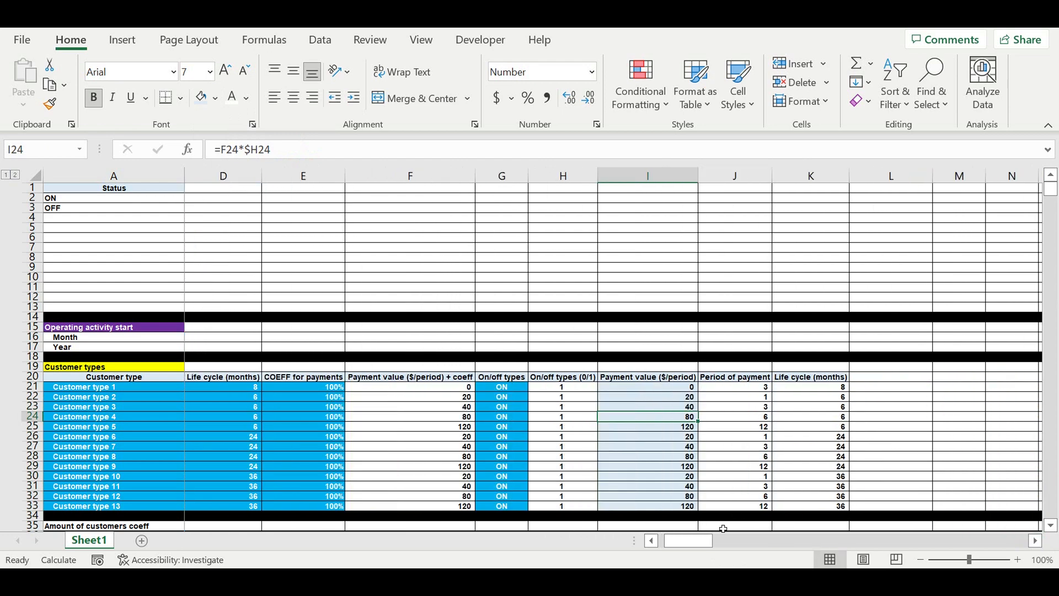
left_click_drag(690, 543, 674, 543)
left_click_drag(1052, 189, 1050, 514)
scroll(356, 340, "up", 15)
scroll(356, 340, "up", 20)
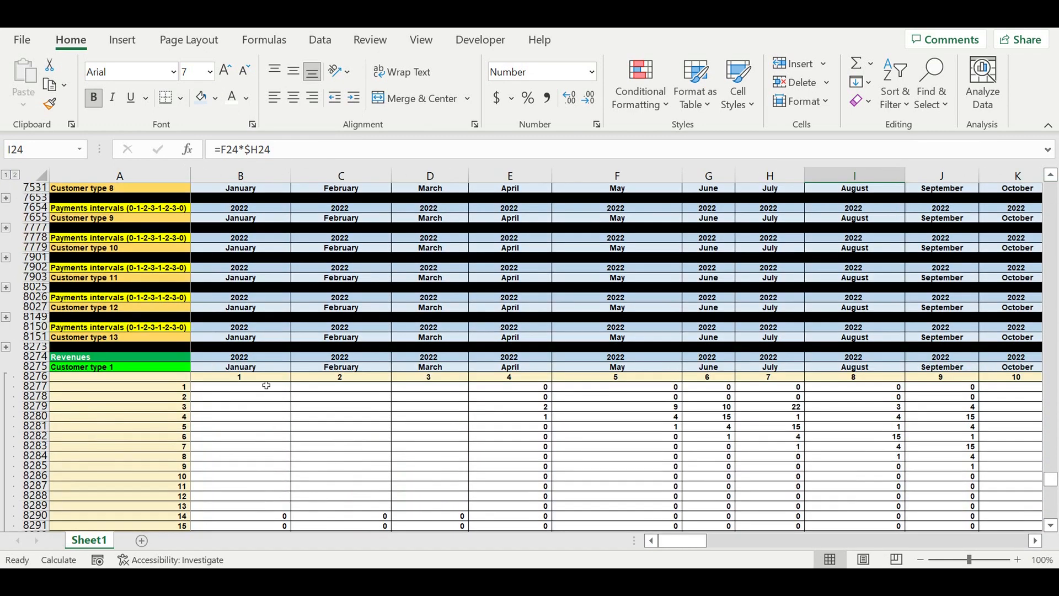
left_click(265, 389)
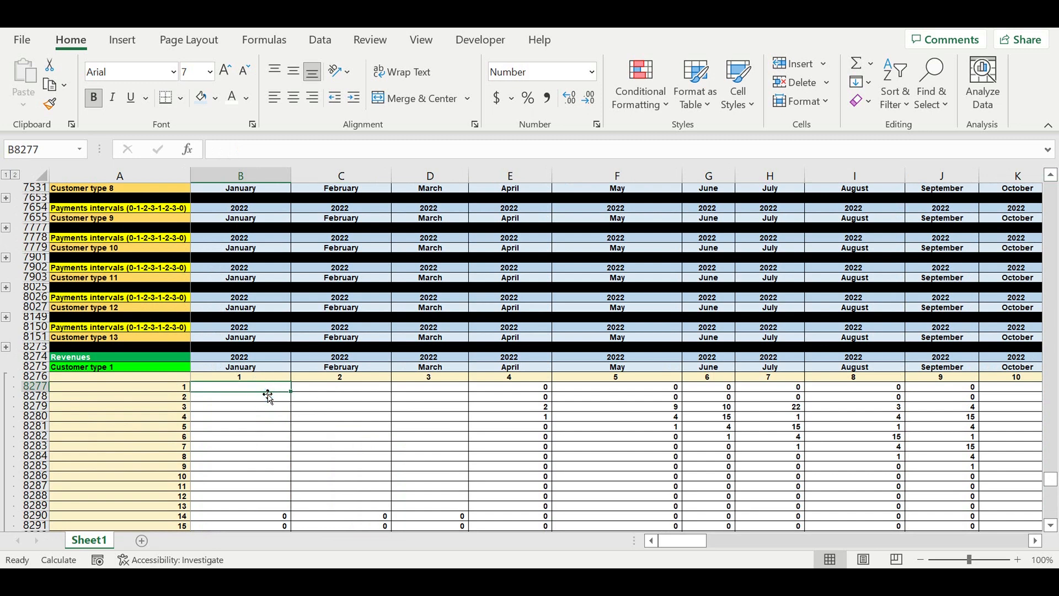
type("=")
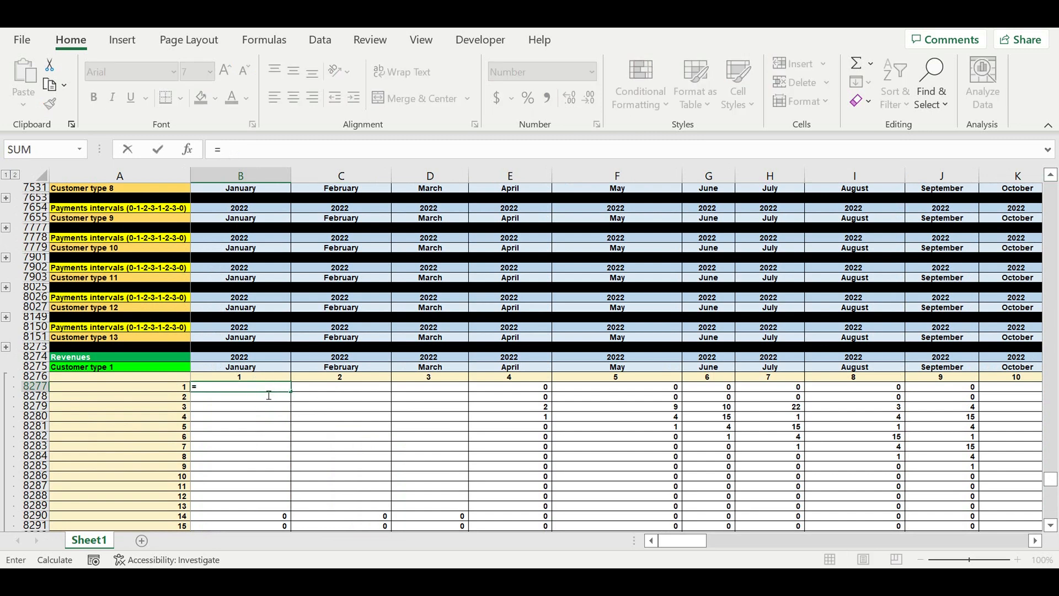
type("if(")
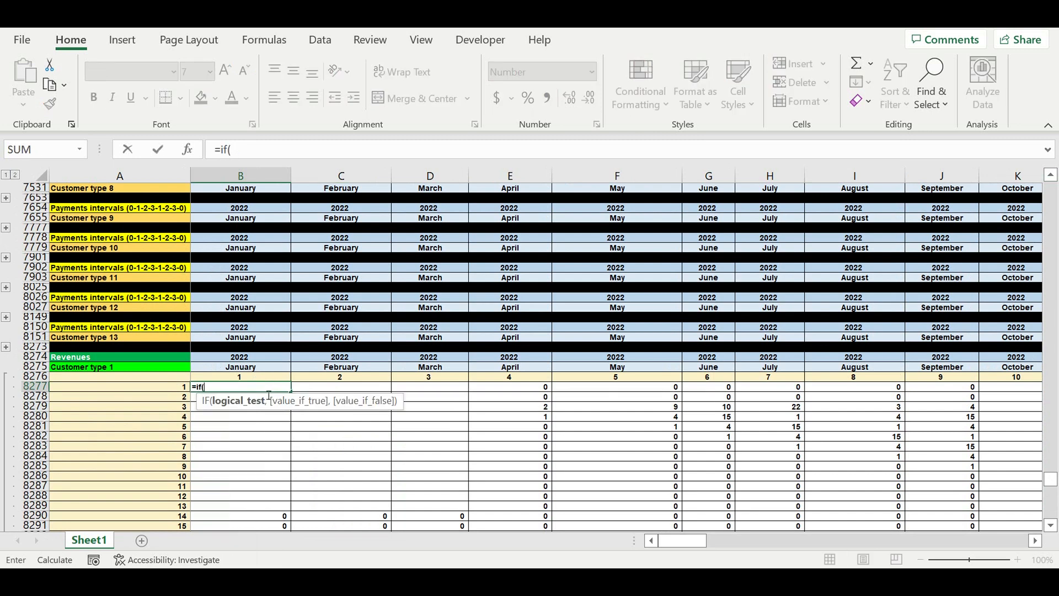
scroll(294, 390, "up", 20)
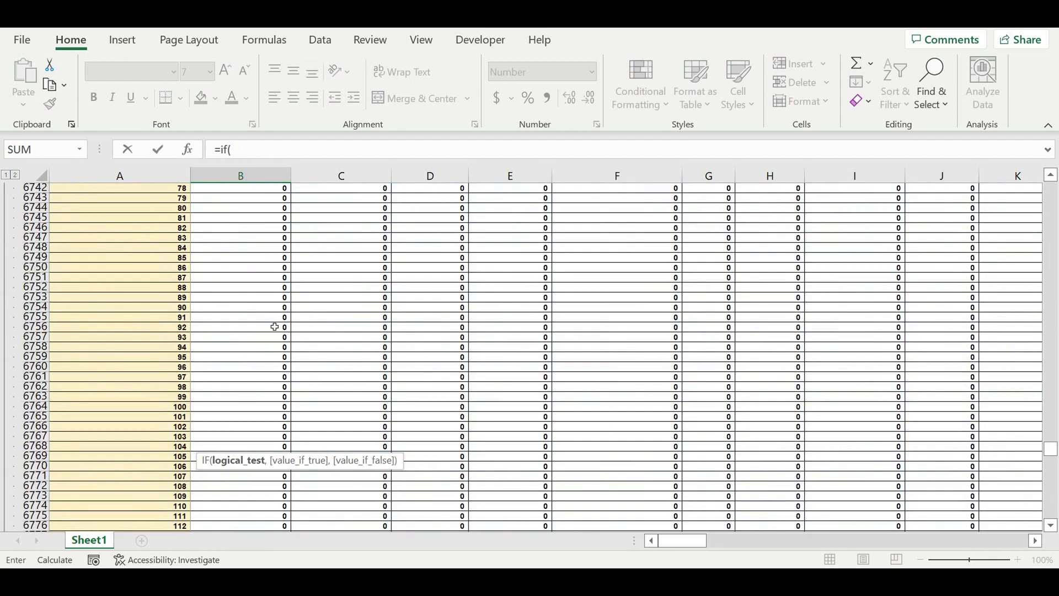
scroll(273, 324, "up", 20)
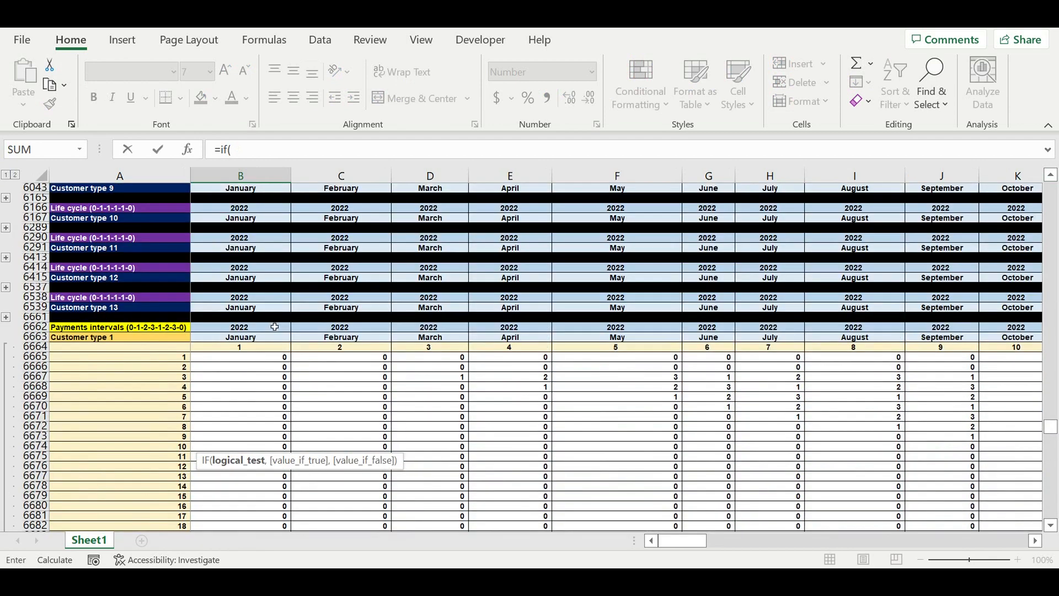
left_click(271, 361)
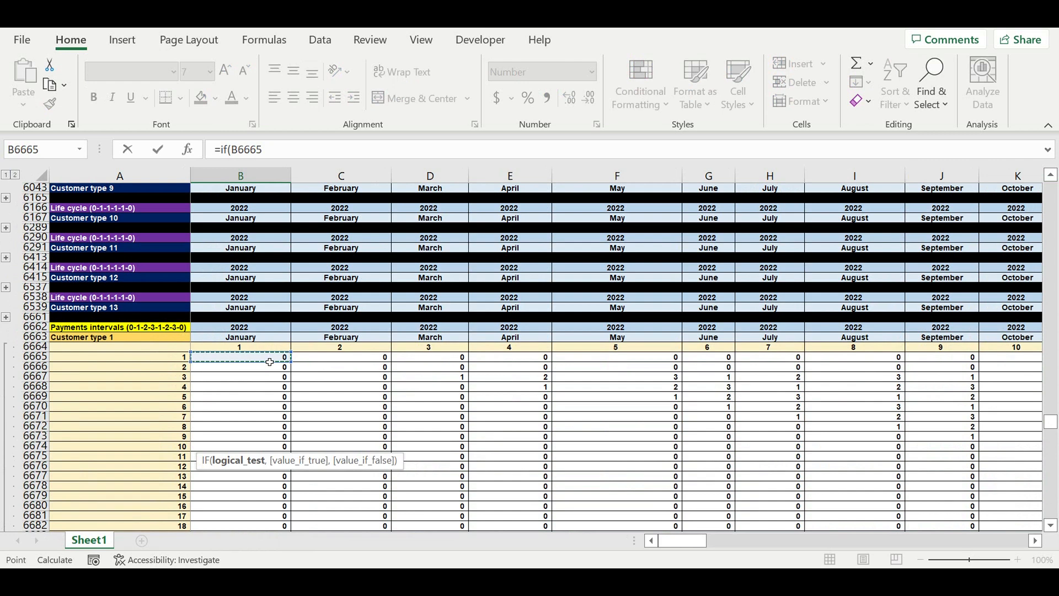
type("=1,")
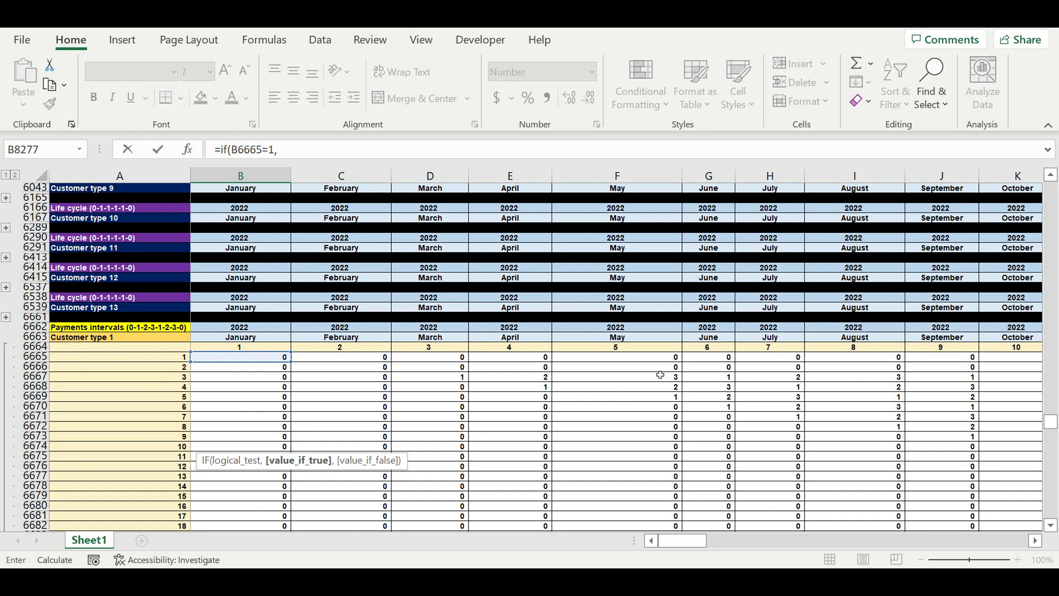
Step: Add the Transpose Total cell $DR217 as the IF formula's value if true
scroll(369, 331, "up", 20)
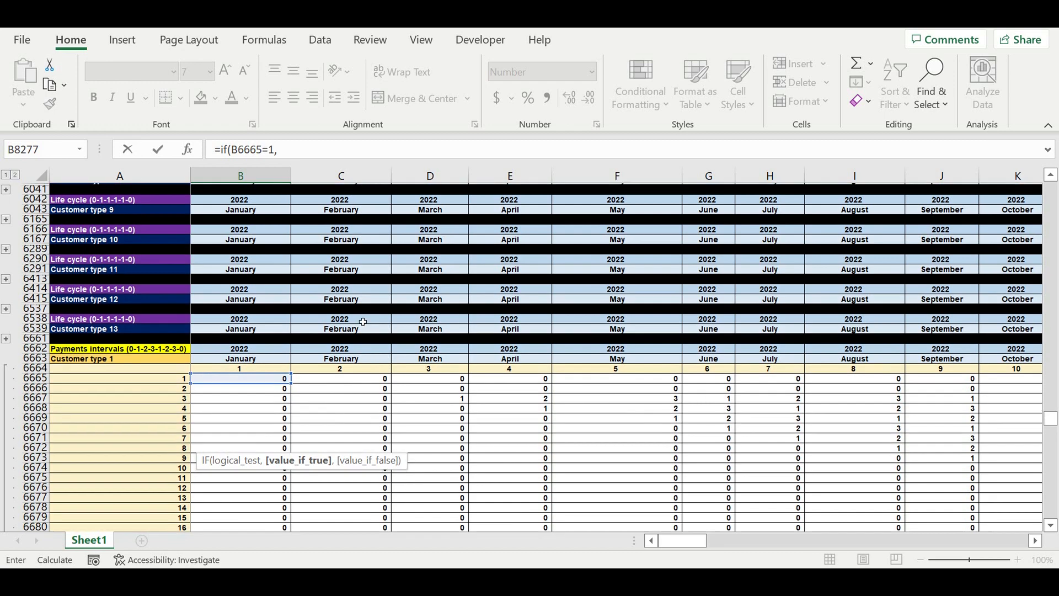
scroll(361, 315, "up", 20)
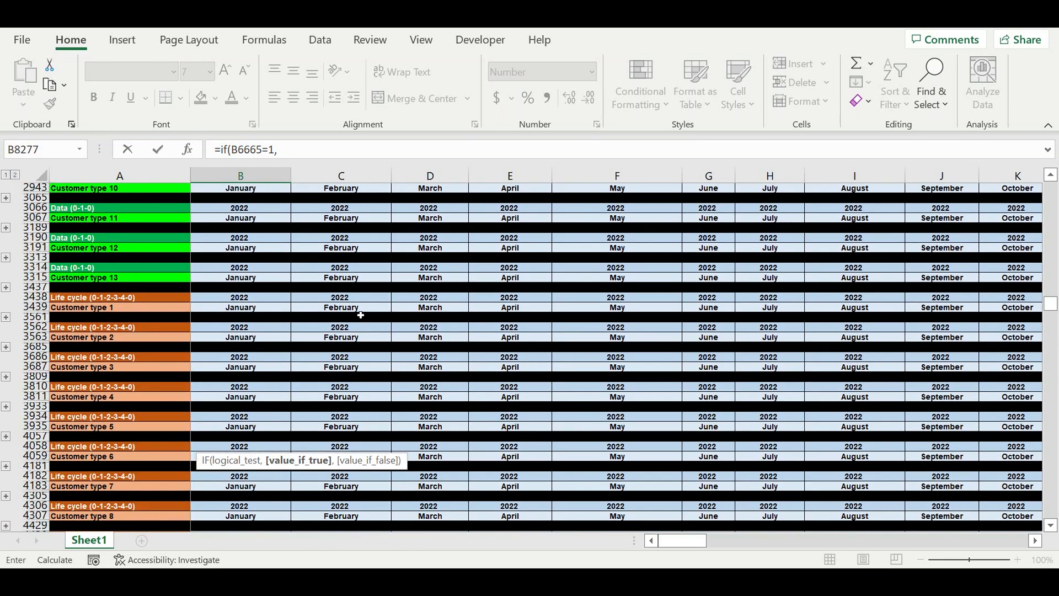
scroll(360, 310, "up", 20)
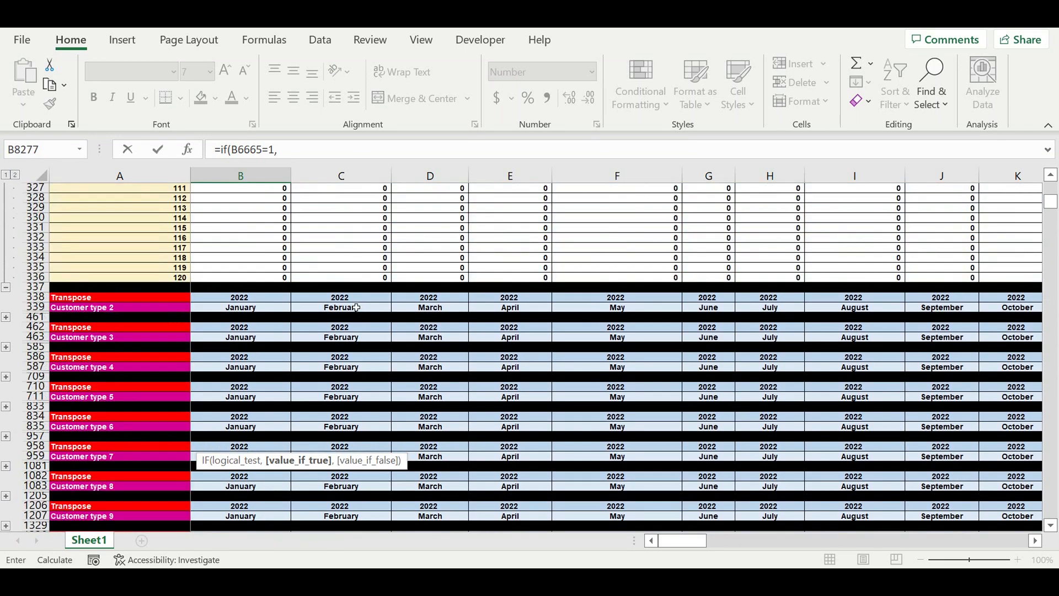
scroll(357, 306, "up", 12)
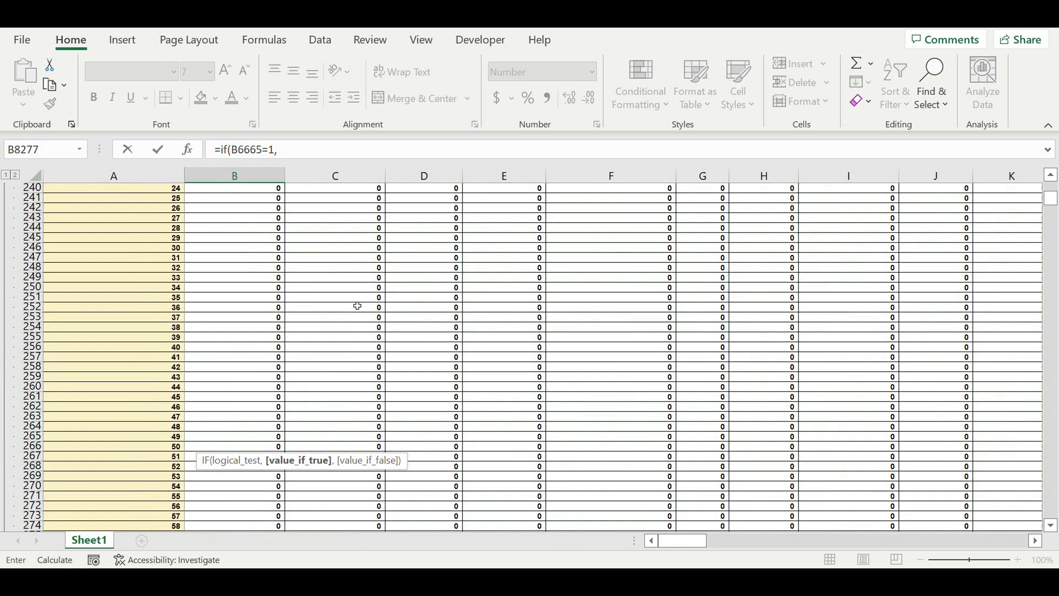
left_click_drag(684, 542, 1021, 548)
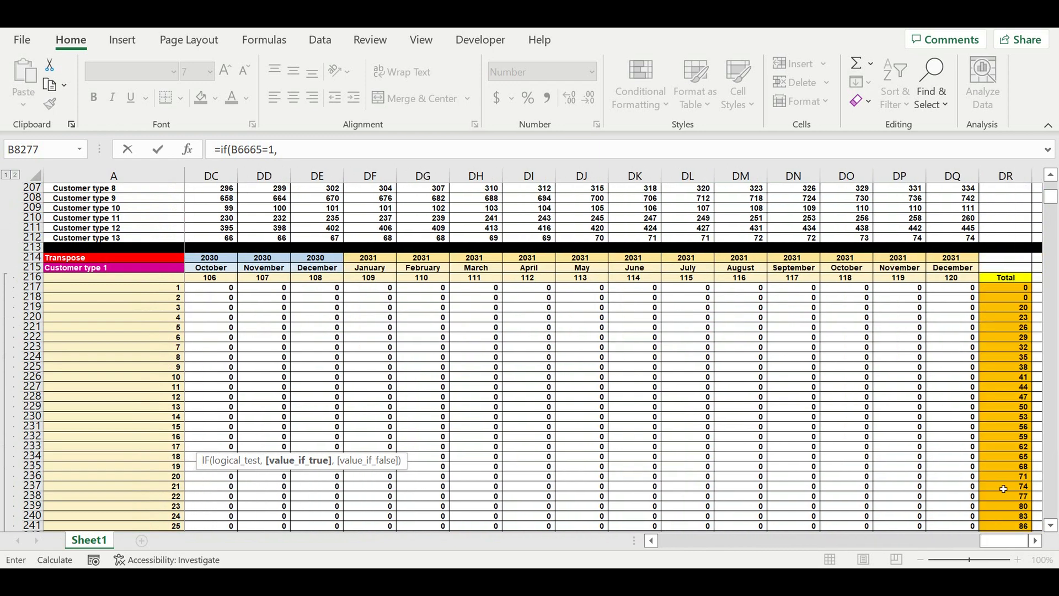
left_click(1013, 291)
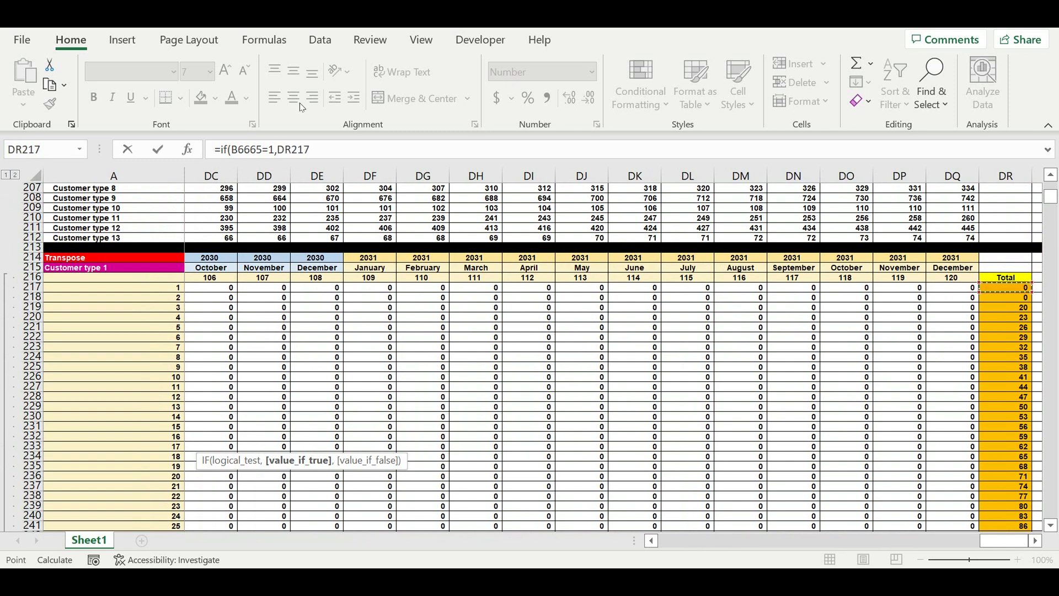
left_click(280, 154)
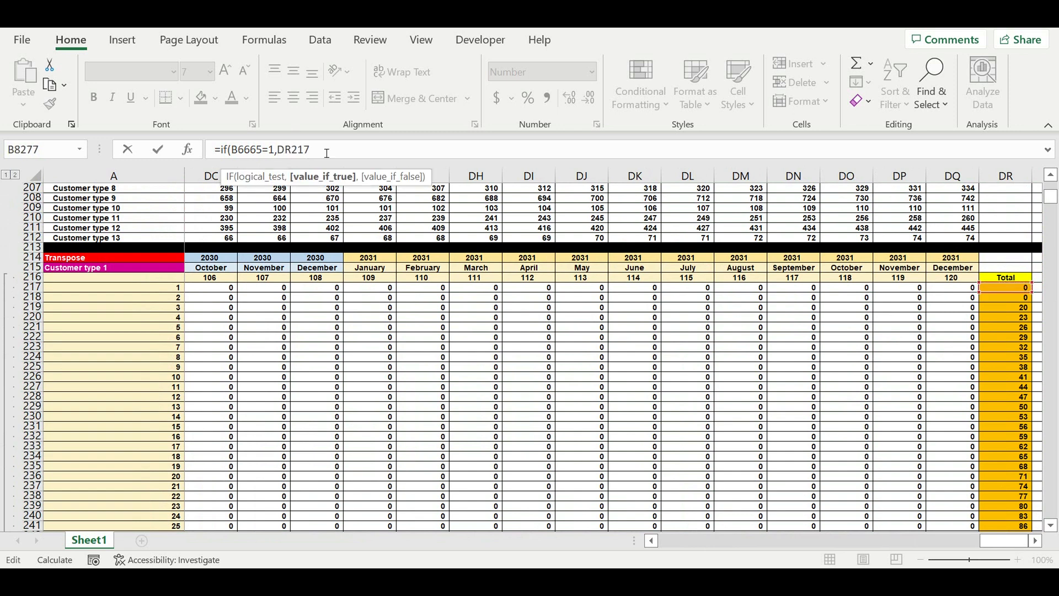
type("$")
left_click(345, 150)
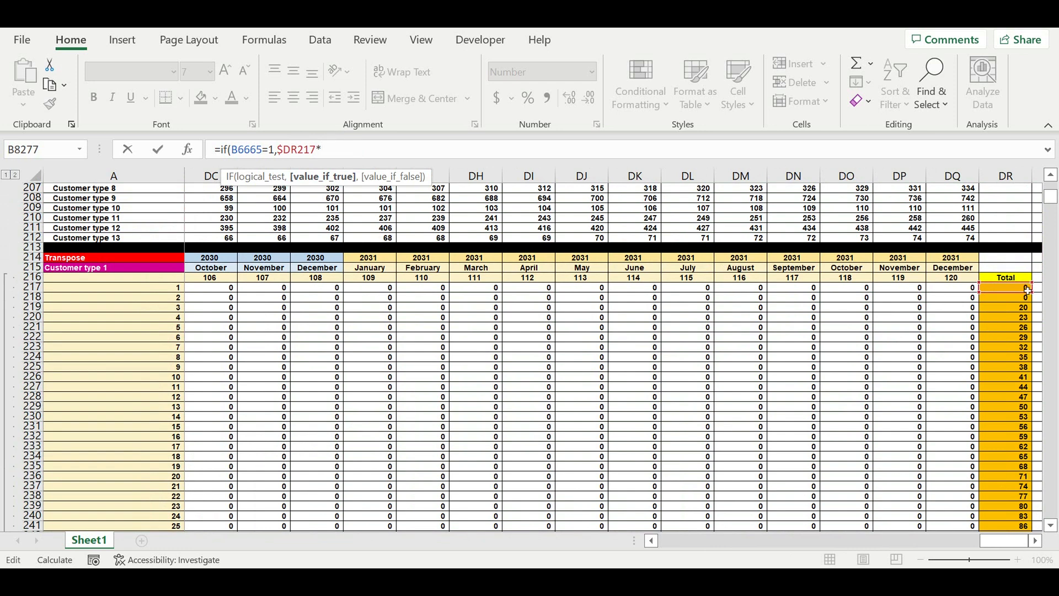
Step: Complete the IF formula by multiplying the Total by payment value $I$21 and returning 0 if false
left_click_drag(997, 545, 659, 534)
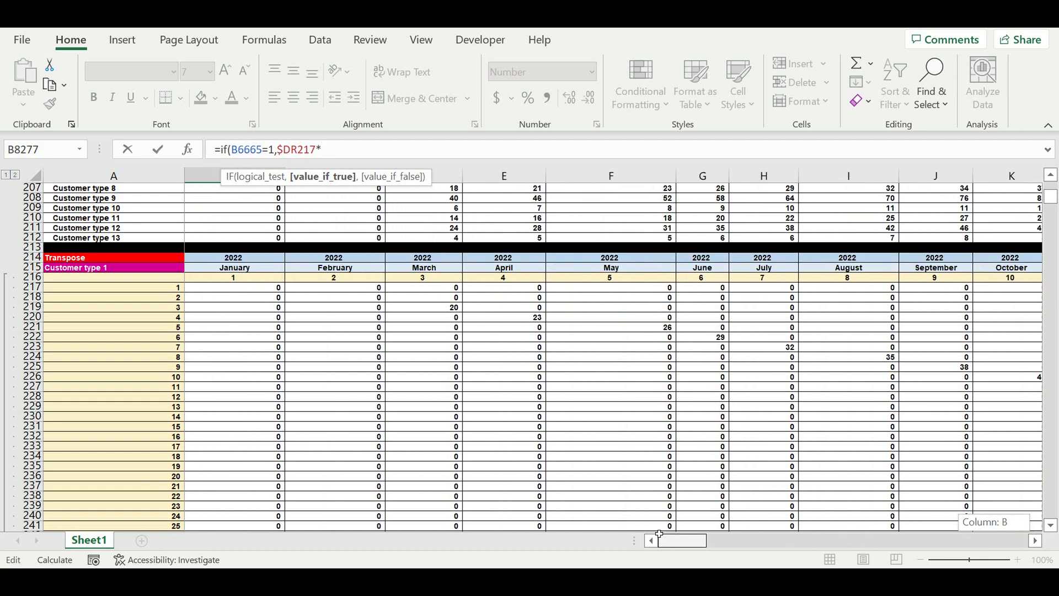
left_click_drag(1054, 197, 1052, 186)
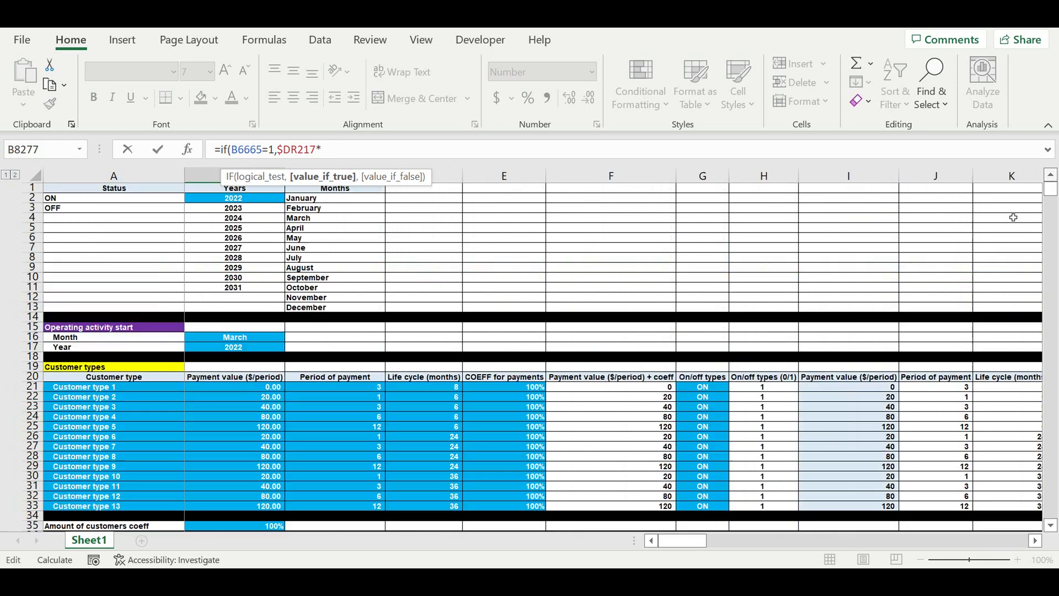
left_click(870, 390)
left_click(322, 150)
type("$I$21")
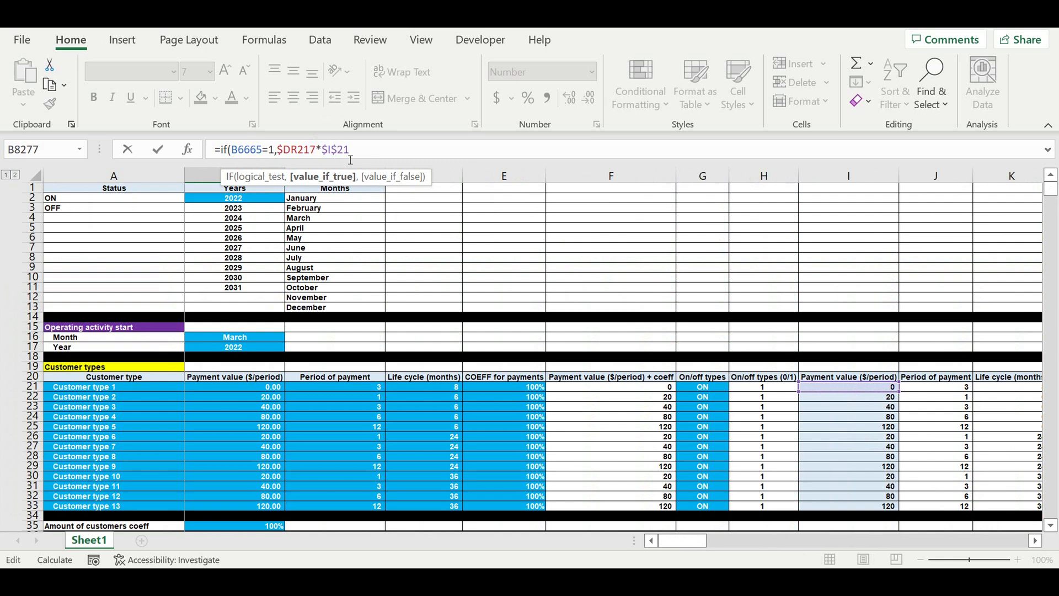
left_click(372, 151)
type(",")
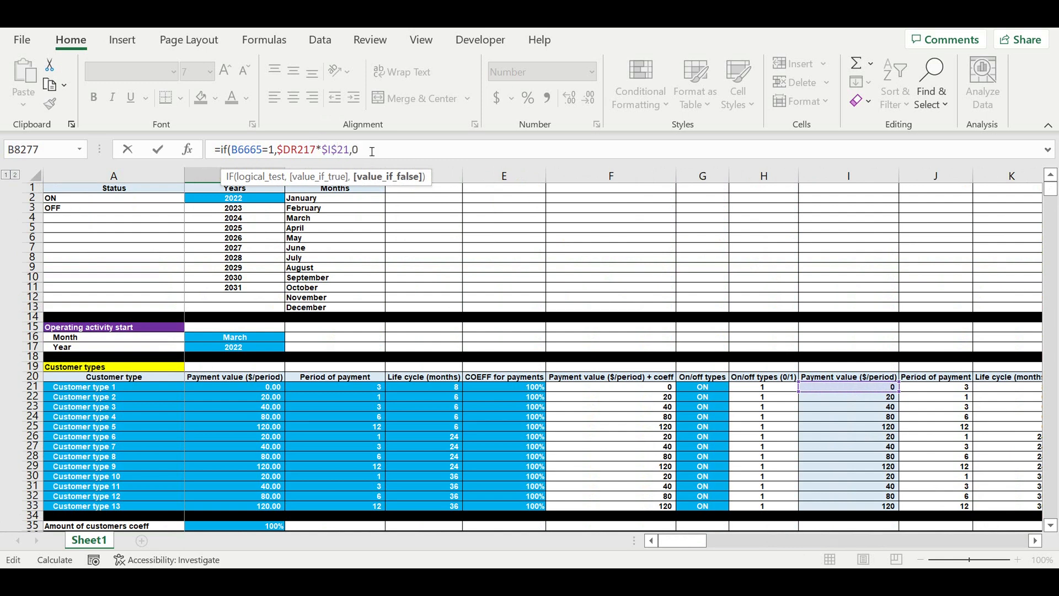
type("0)")
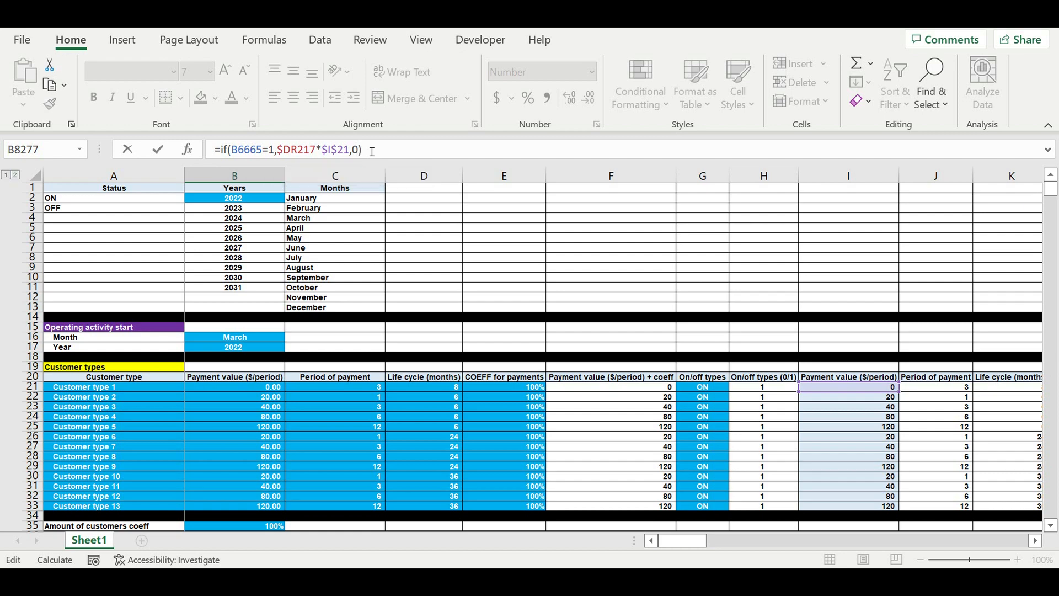
key("Return")
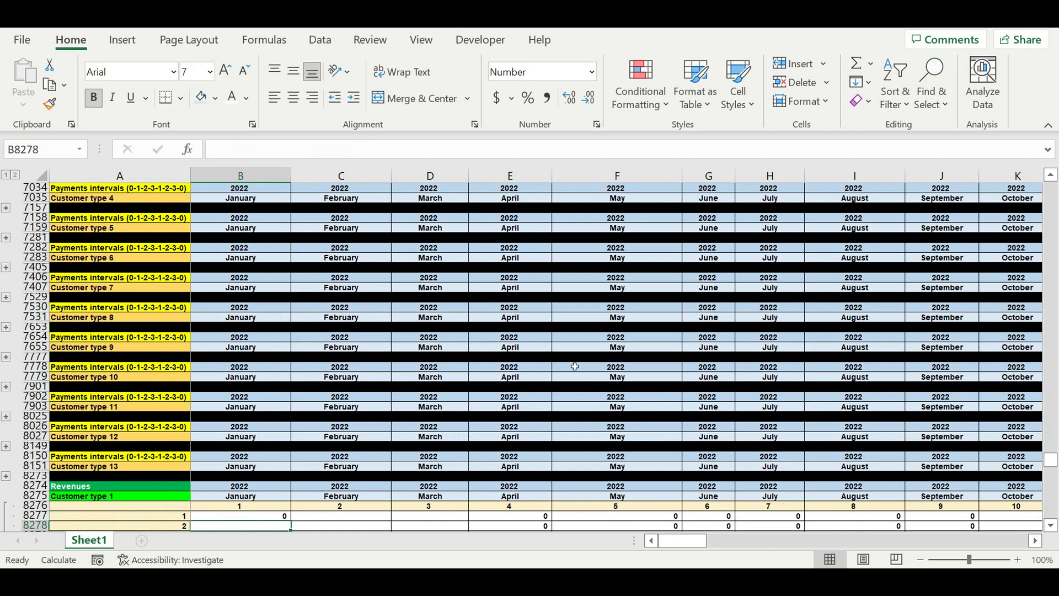
Step: Fill the B8277 formula across the entire Customer type 1 Revenues block through column DQ
scroll(492, 358, "down", 8)
left_click(255, 287)
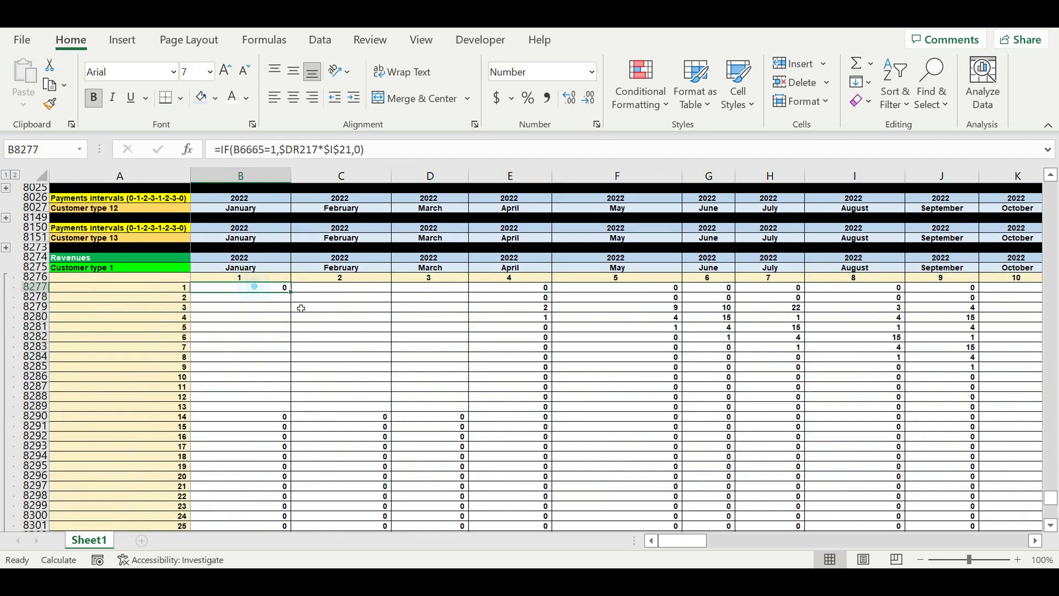
mouse_move(293, 296)
left_mouse_down()
mouse_move(285, 518)
mouse_move(324, 485)
mouse_move(303, 524)
mouse_move(303, 510)
mouse_move(1041, 510)
mouse_move(930, 510)
mouse_move(1040, 510)
mouse_move(927, 442)
left_mouse_up()
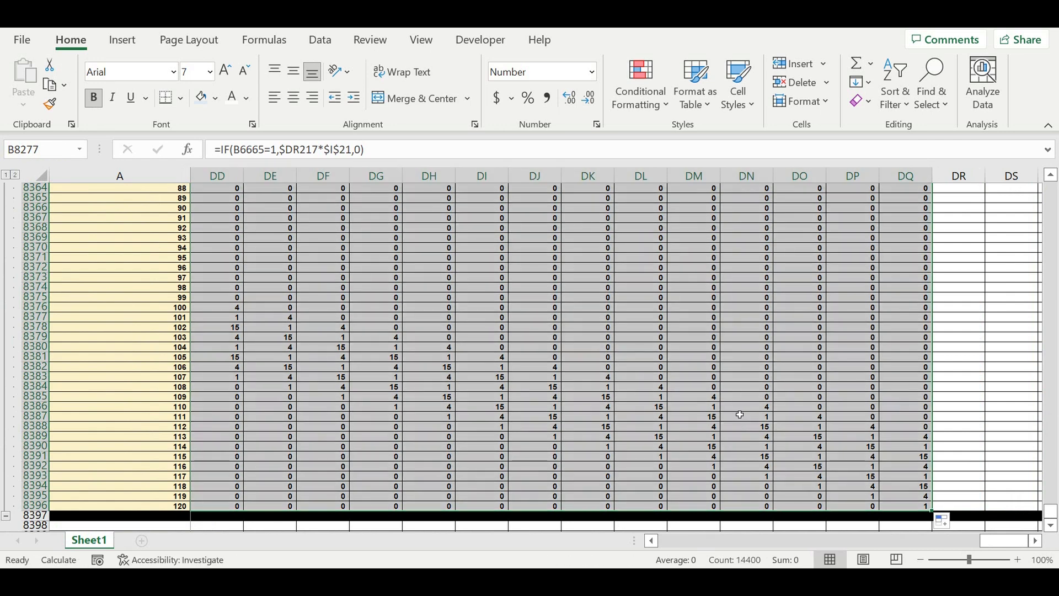
Step: Review the filled Customer type 1 revenues and collapse its Revenues group
scroll(736, 409, "up", 5)
scroll(734, 398, "up", 20)
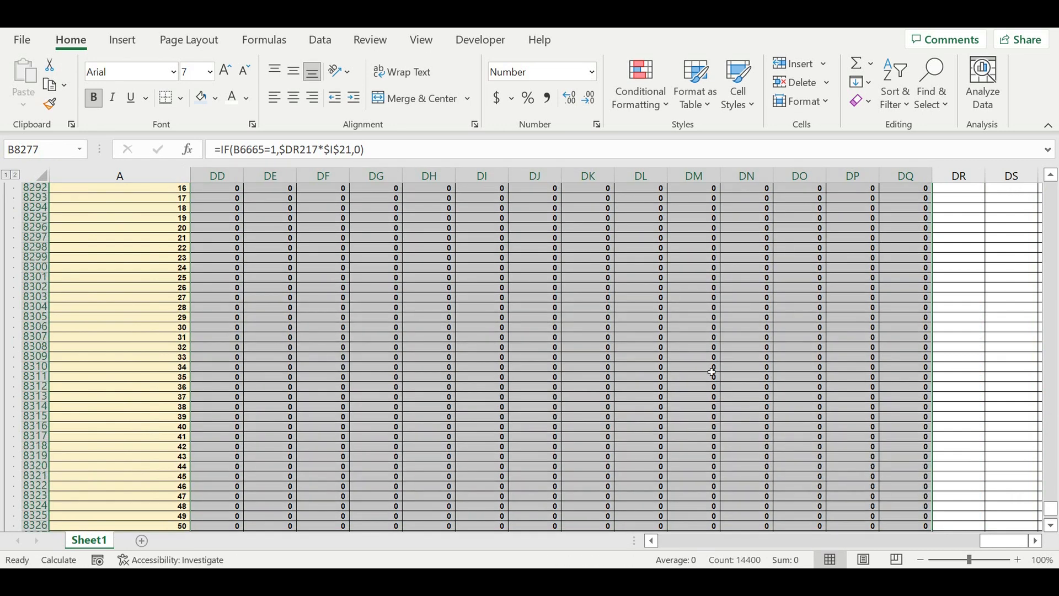
left_click_drag(1005, 543, 524, 533)
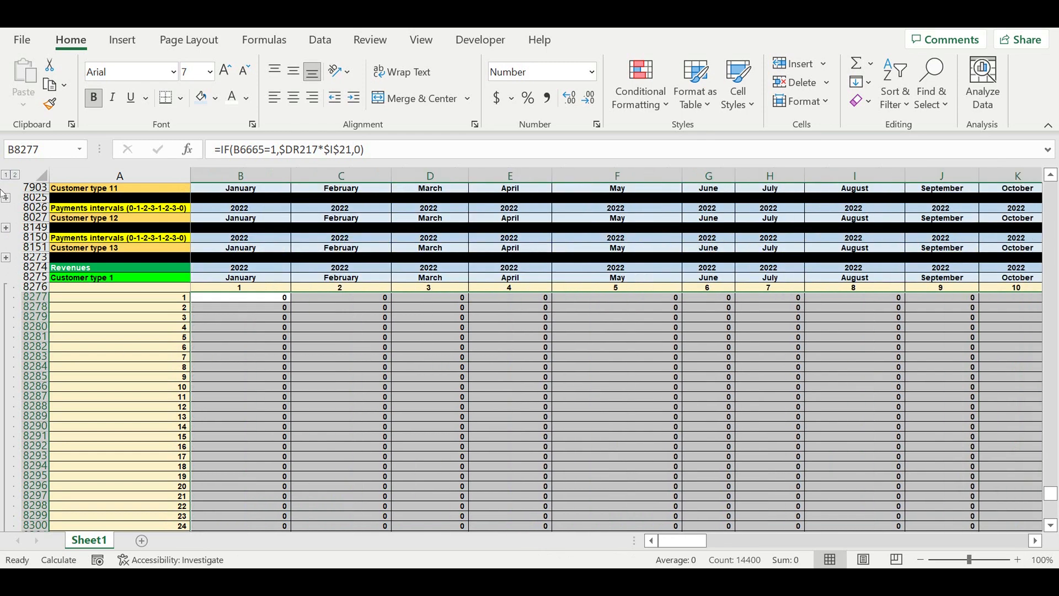
scroll(108, 343, "down", 1)
scroll(107, 343, "down", 20)
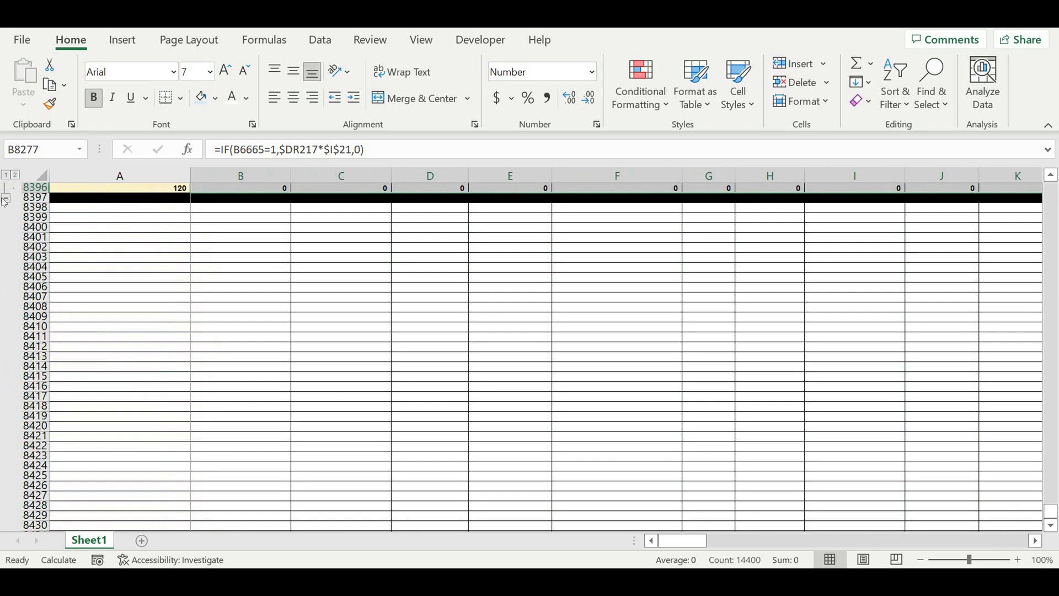
left_click(6, 200)
scroll(137, 298, "up", 2)
left_click(135, 307)
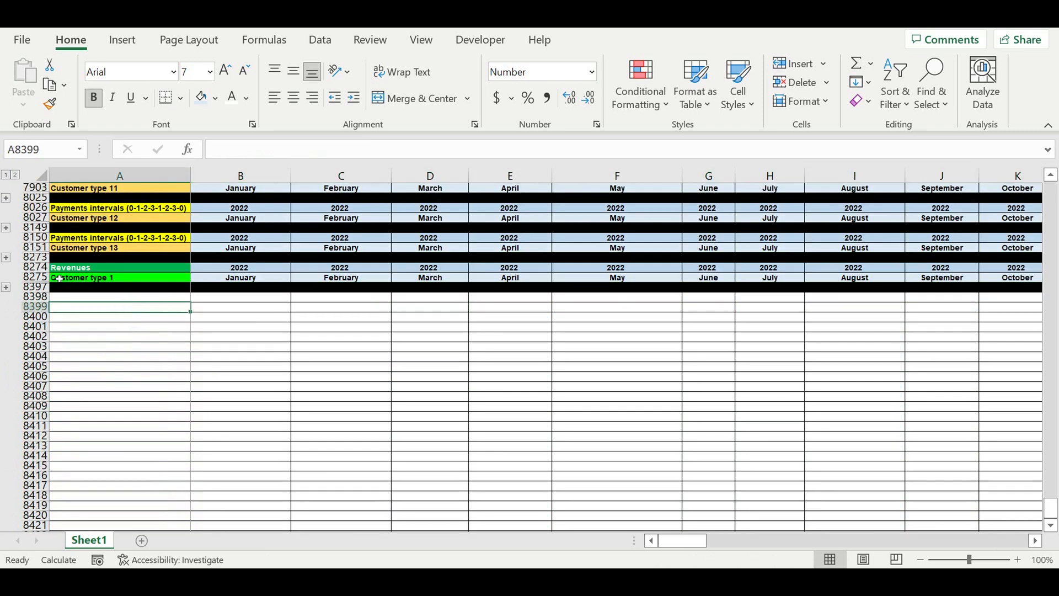
Step: Copy the collapsed Customer type 1 Revenues block, paste it below as the Customer type 2 block, and expand it
left_click_drag(34, 267, 42, 292)
key("ctrl+c")
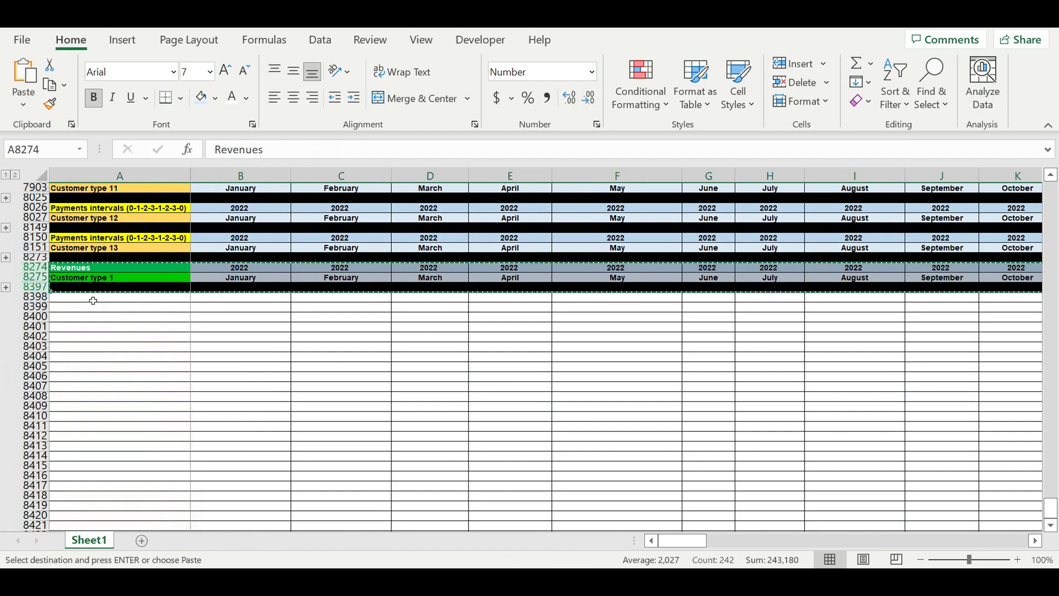
left_click(96, 298)
key("ctrl+v")
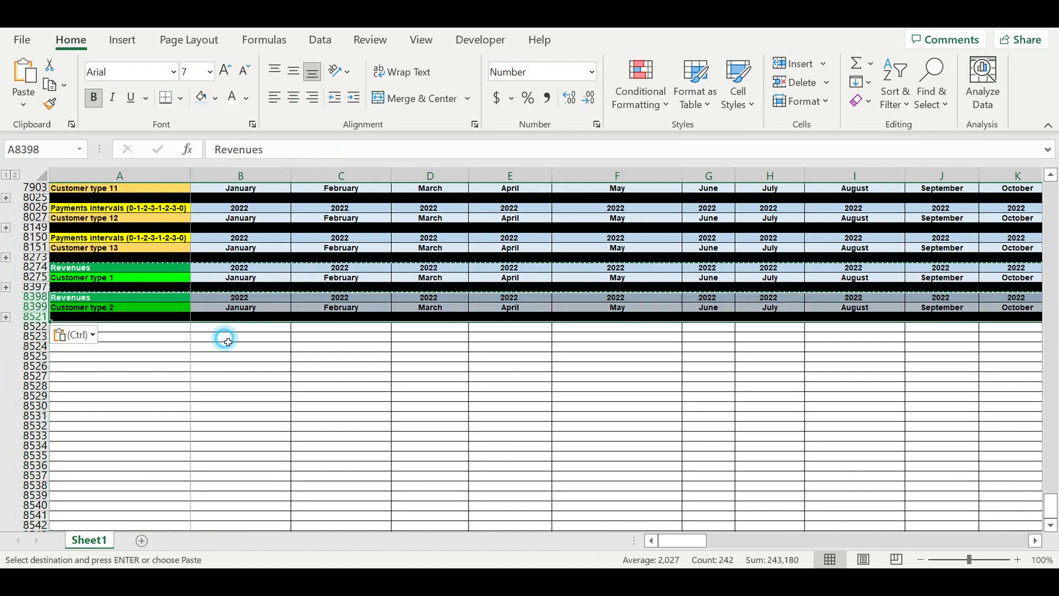
left_click(226, 338)
left_click(6, 318)
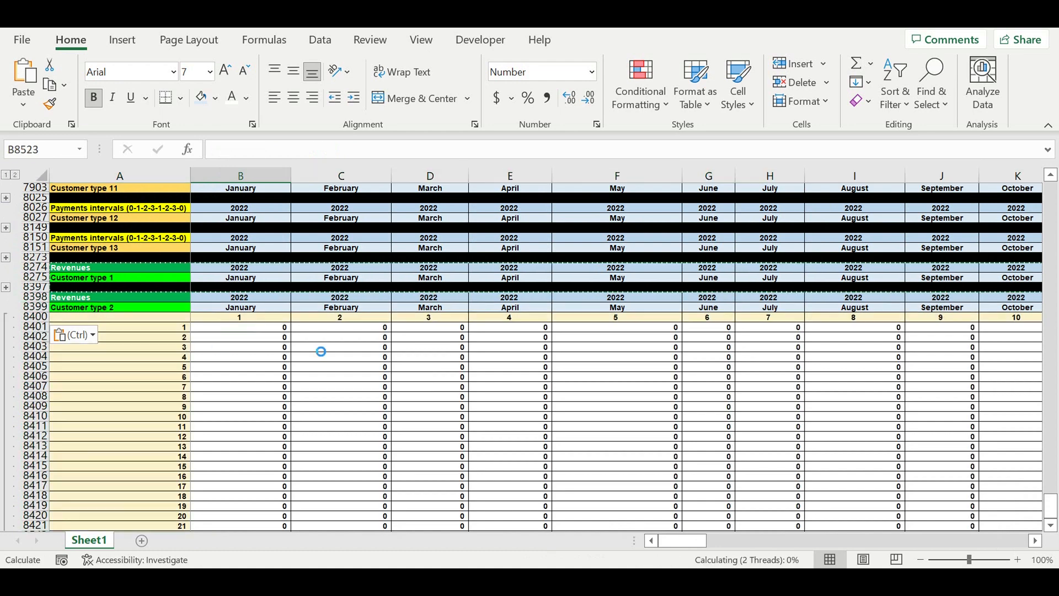
Step: Change the payment value reference in Customer type 2 formula B8401 to $I$22
scroll(334, 340, "down", 20)
scroll(333, 339, "up", 18)
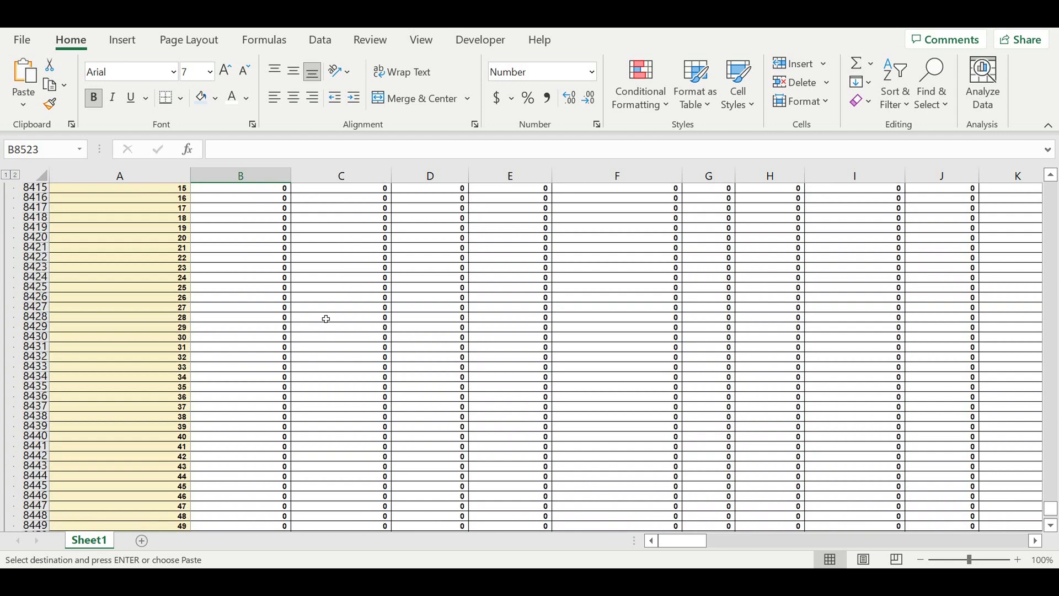
scroll(326, 319, "up", 5)
left_click(261, 239)
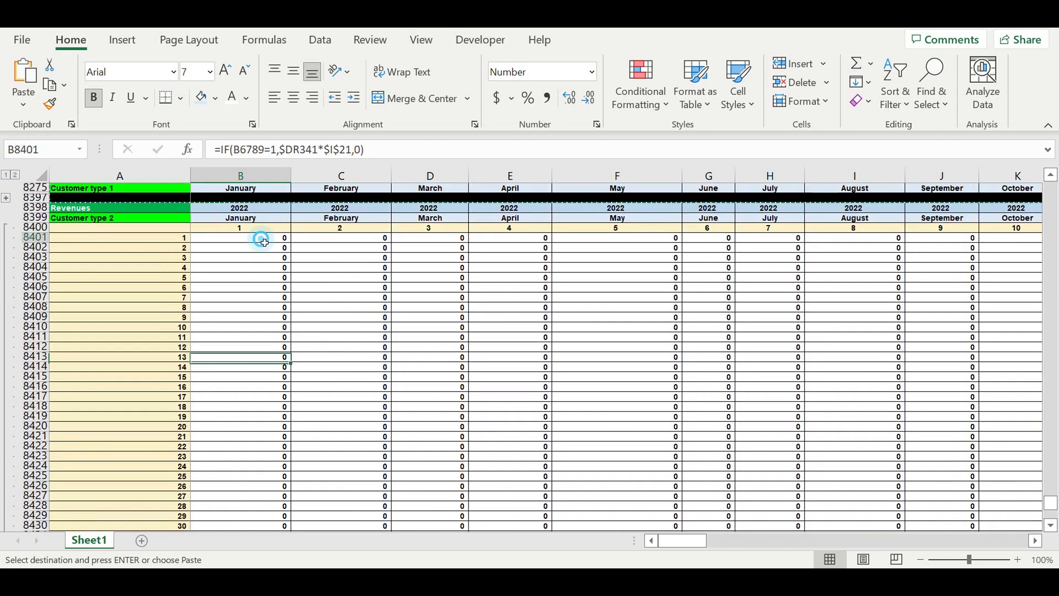
left_click(282, 149)
left_click_drag(1053, 505, 991, 213)
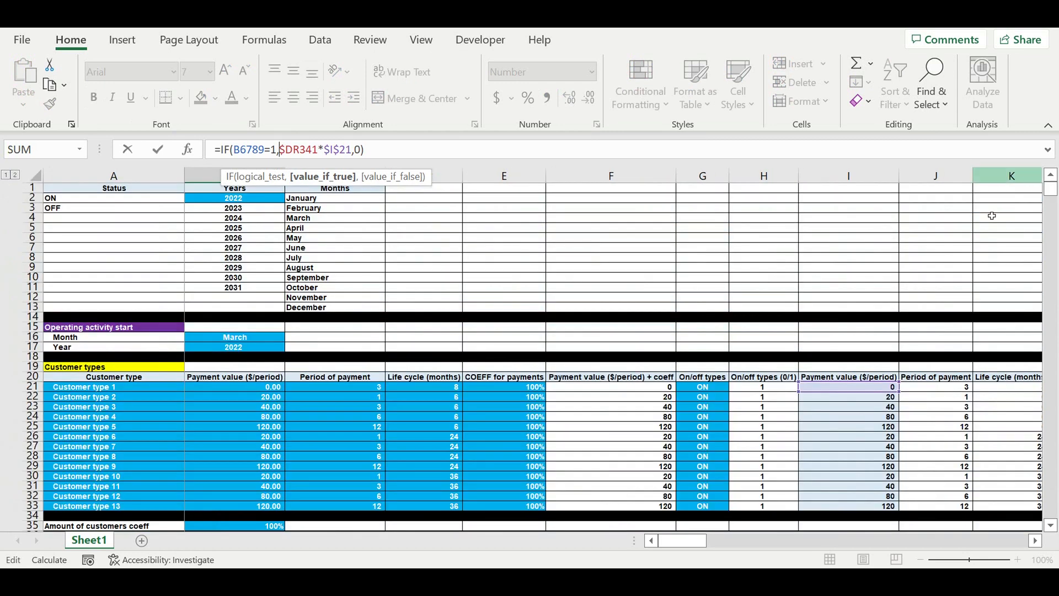
left_click(874, 400)
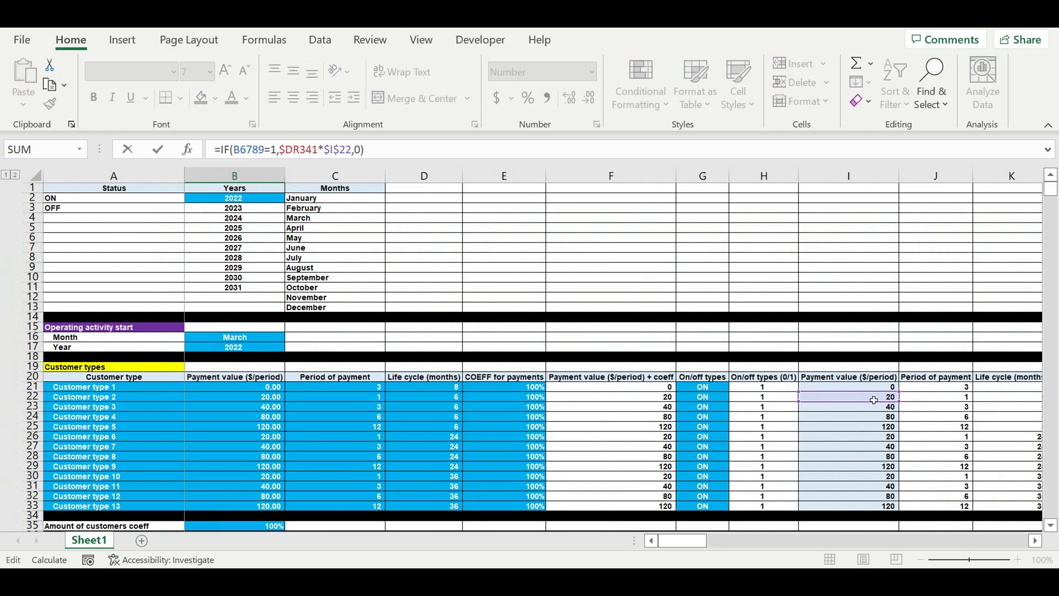
key("Return")
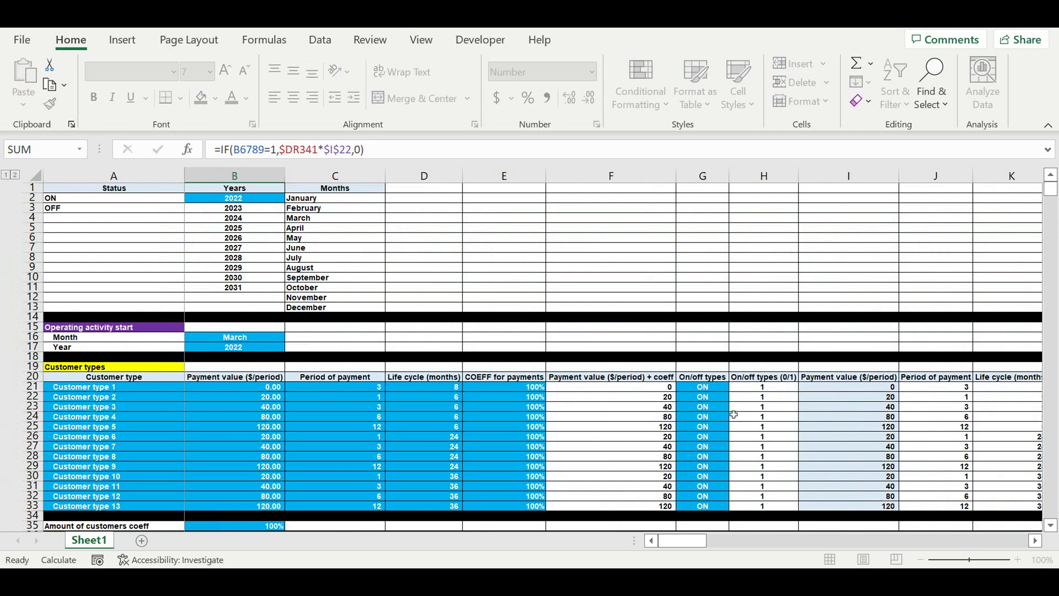
Step: Fill the B8401 formula across the entire Customer type 2 Revenues block
scroll(267, 316, "down", 8)
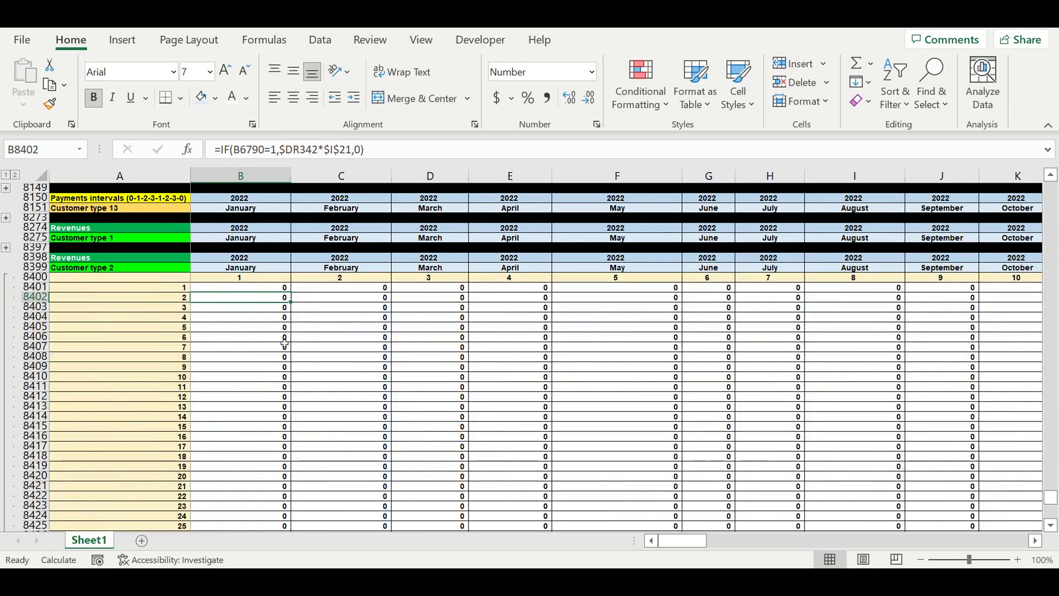
left_click(262, 291)
mouse_move(292, 298)
left_mouse_down()
mouse_move(291, 518)
mouse_move(291, 491)
mouse_move(267, 549)
mouse_move(283, 488)
mouse_move(286, 516)
mouse_move(601, 502)
mouse_move(1018, 509)
mouse_move(1006, 509)
mouse_move(1005, 492)
mouse_move(931, 488)
left_mouse_up()
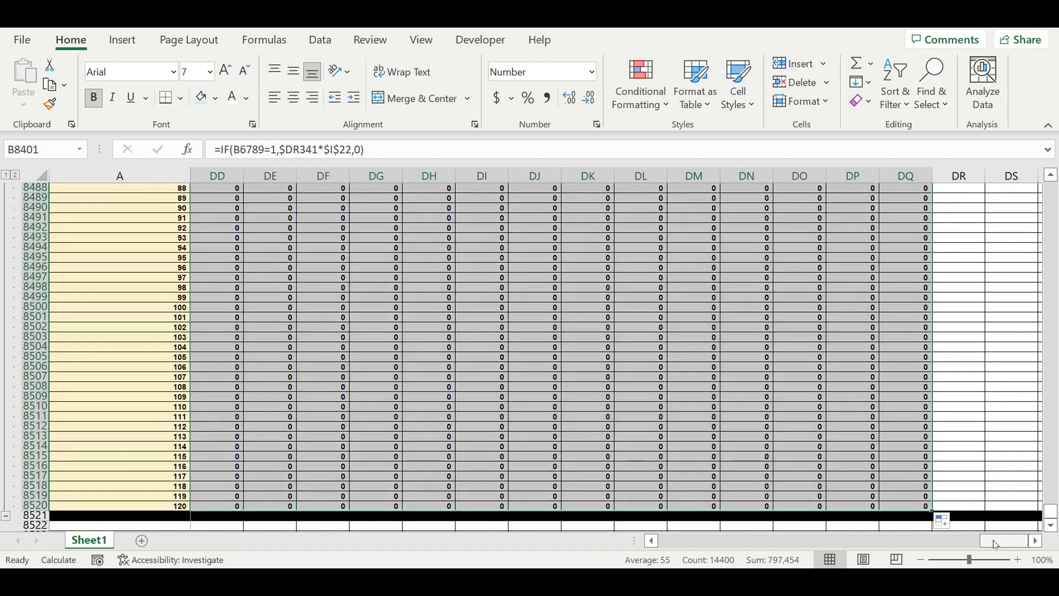
Step: Inspect the Customer type 2 revenue values across the months and rows
left_click_drag(995, 546, 673, 543)
scroll(691, 418, "up", 7)
scroll(691, 417, "up", 16)
scroll(691, 416, "up", 8)
left_click(602, 376)
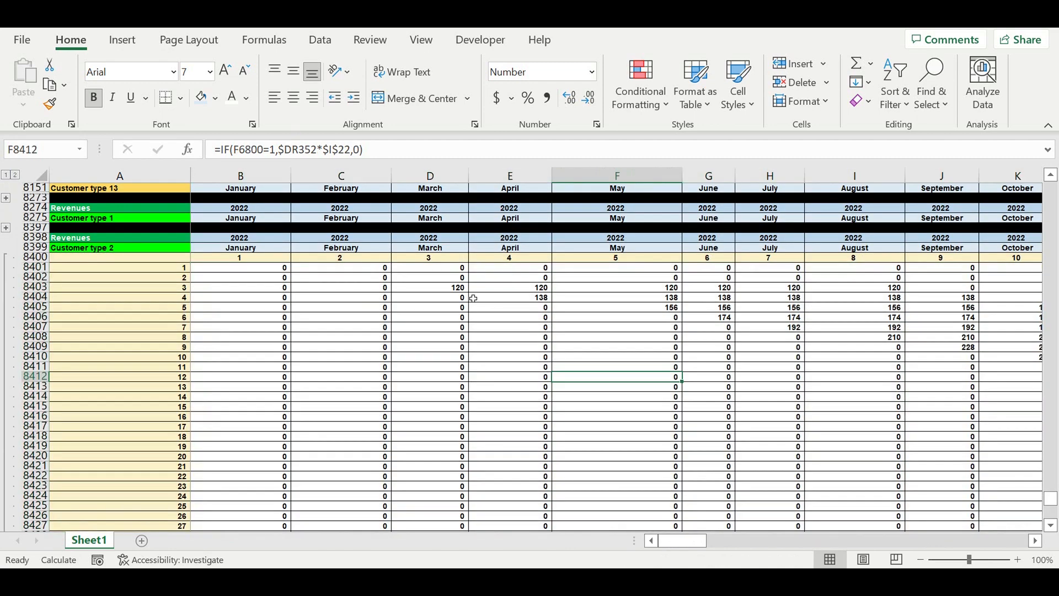
left_click_drag(458, 288, 870, 297)
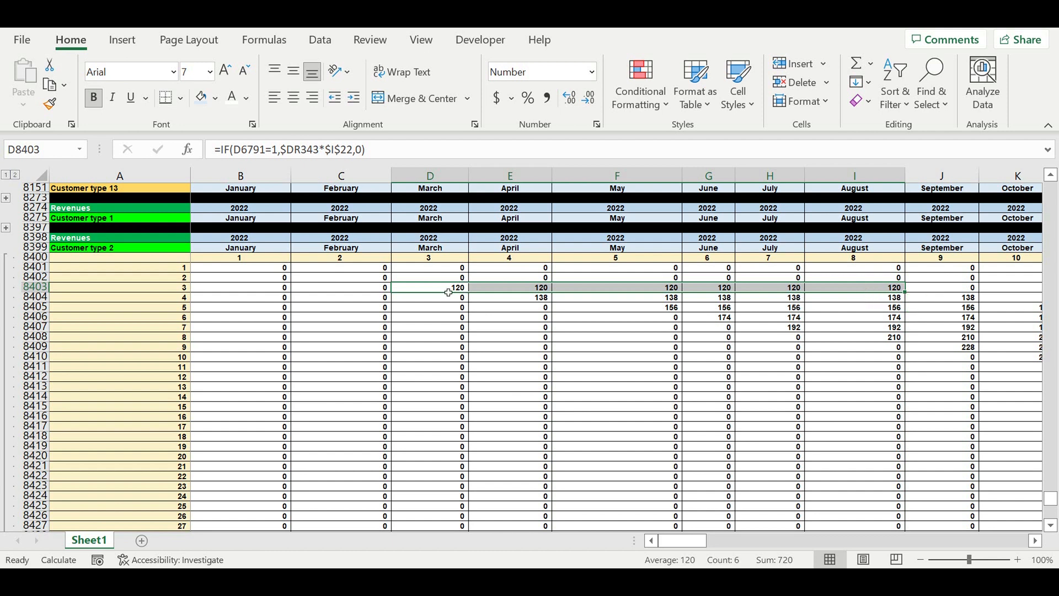
left_click_drag(447, 289, 872, 289)
left_click_drag(949, 288, 991, 289)
scroll(123, 392, "down", 17)
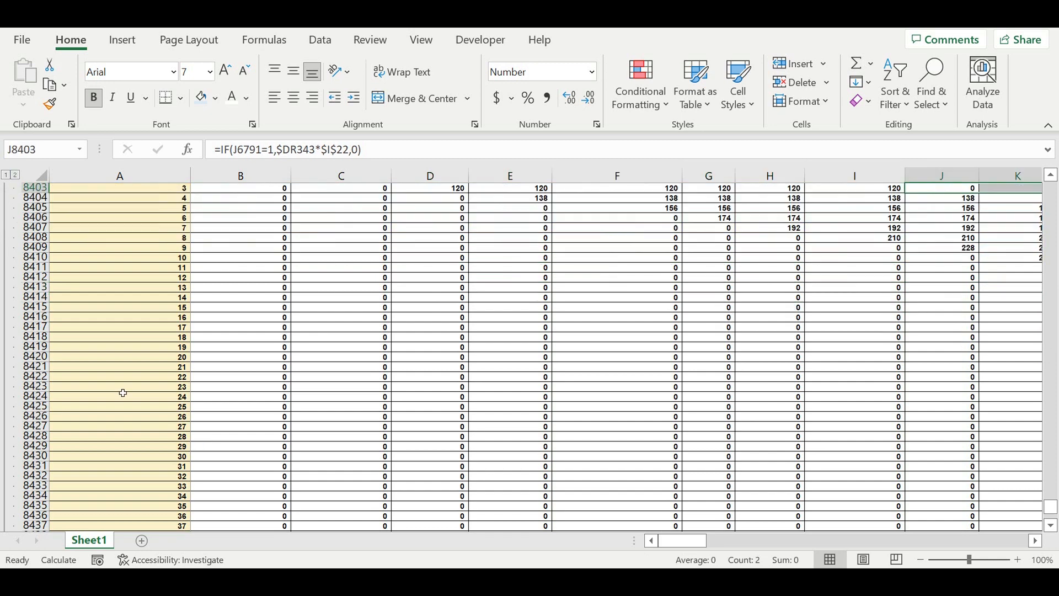
scroll(91, 392, "down", 9)
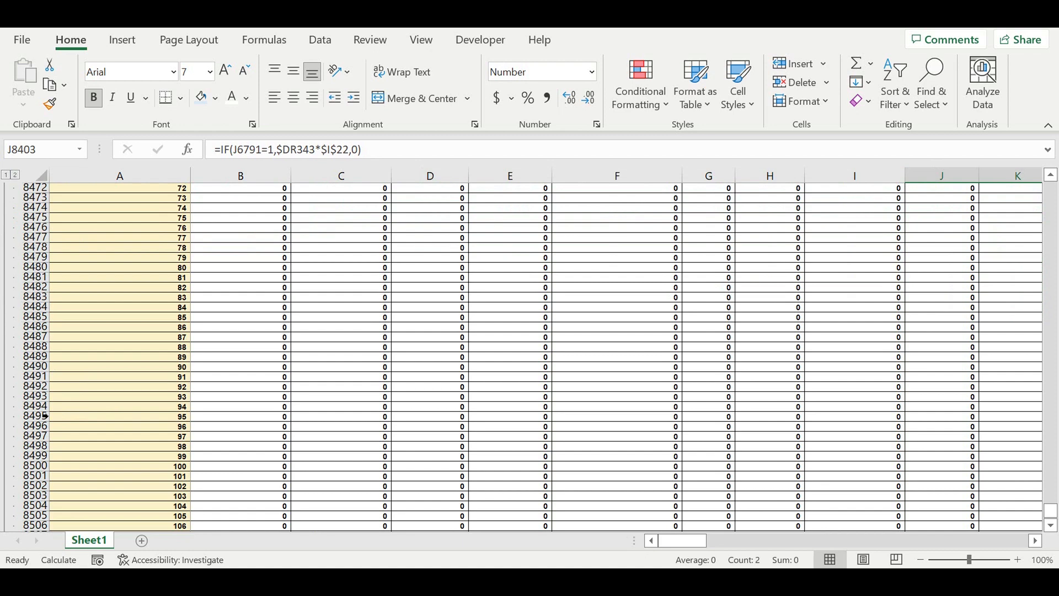
scroll(45, 417, "down", 10)
Step: Collapse the Customer type 2 Revenues group, copy it below as the Customer type 3 block, and expand it
left_click(6, 373)
scroll(117, 346, "up", 6)
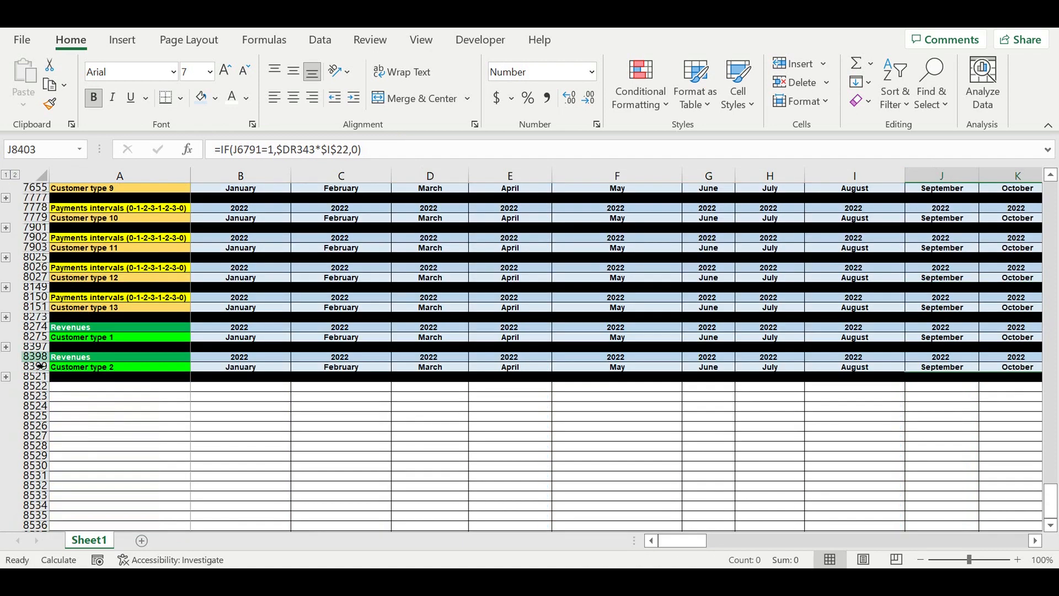
left_click_drag(39, 357, 41, 380)
key("ctrl+c")
left_click(87, 387)
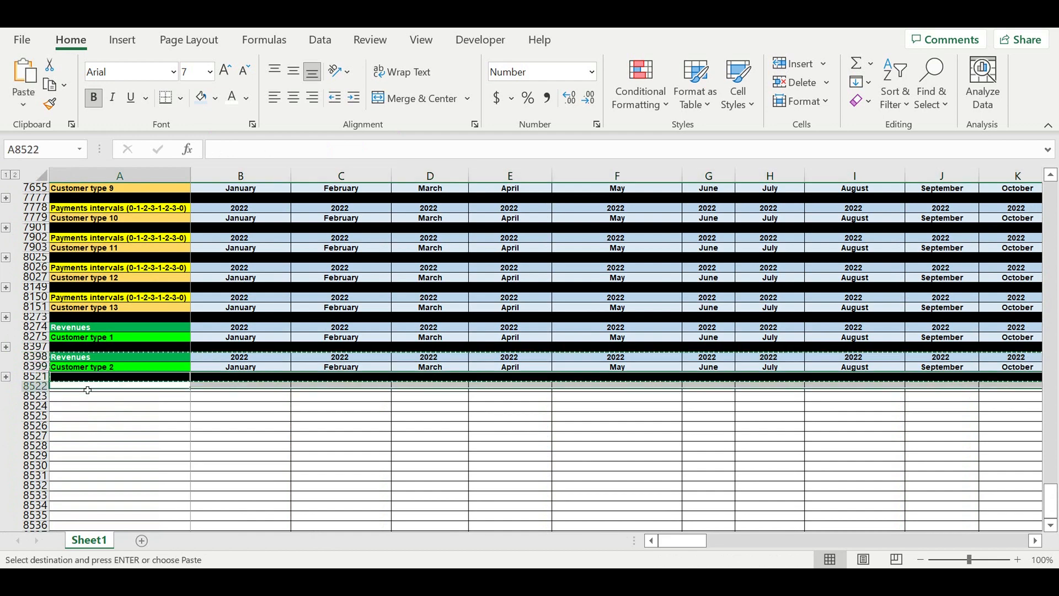
key("ctrl+v")
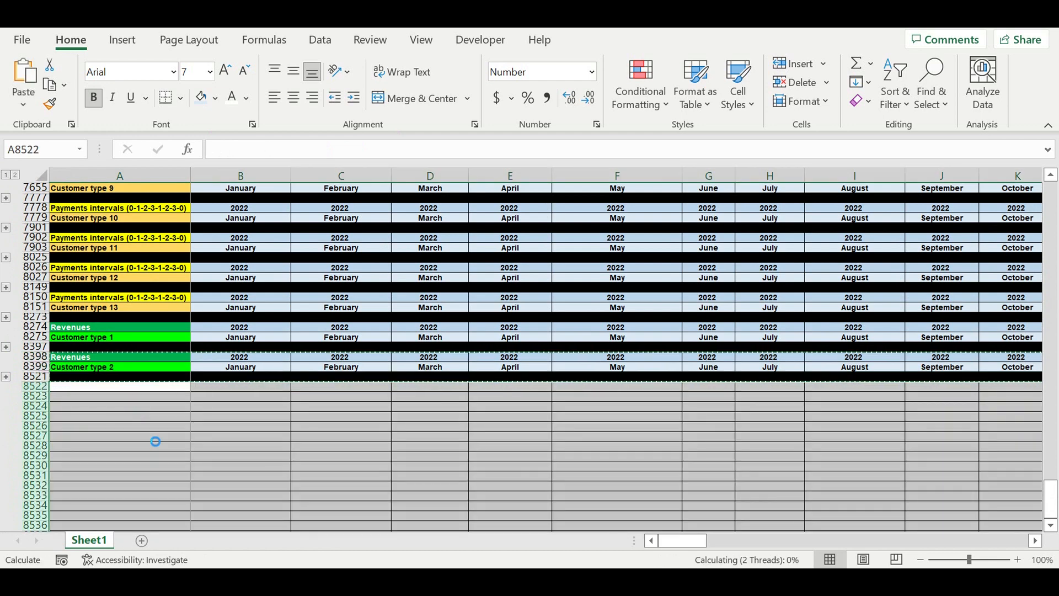
left_click(144, 446)
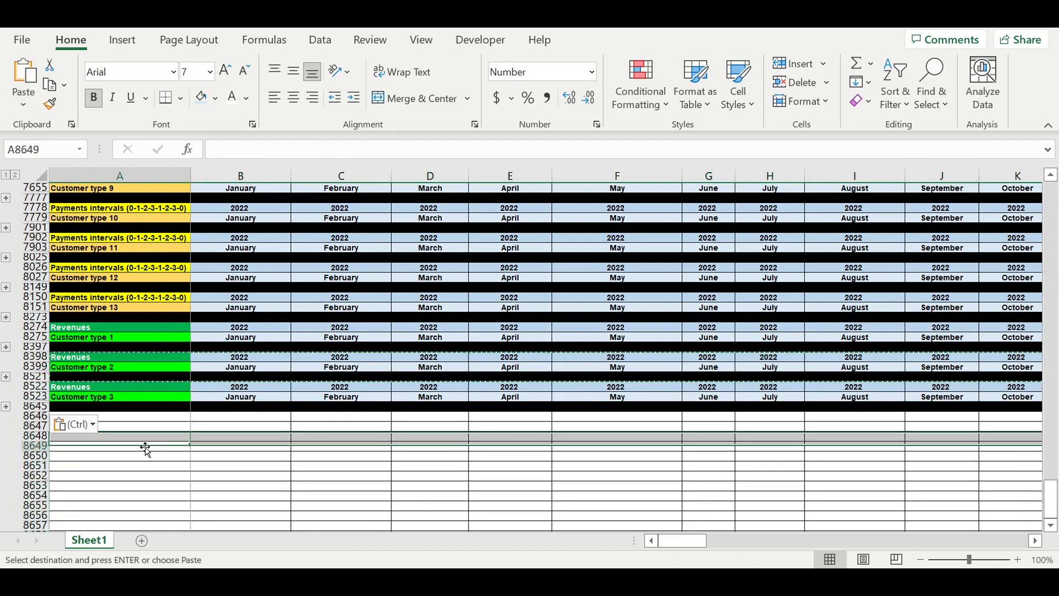
left_click(8, 407)
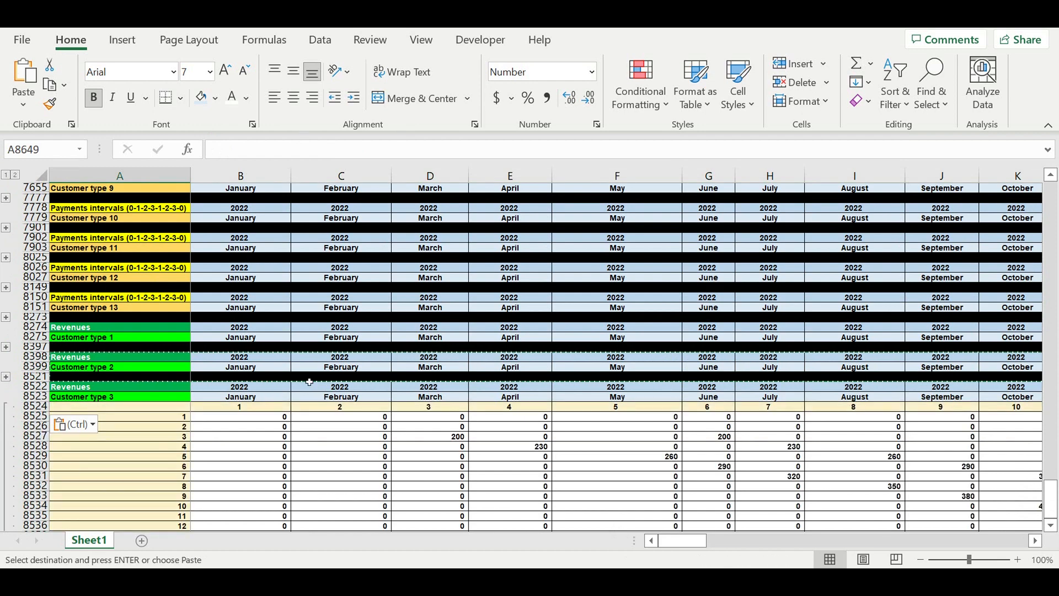
Step: Change the payment value reference in Customer type 3 formula B8525 to $I$23
scroll(311, 381, "down", 20)
scroll(317, 358, "up", 20)
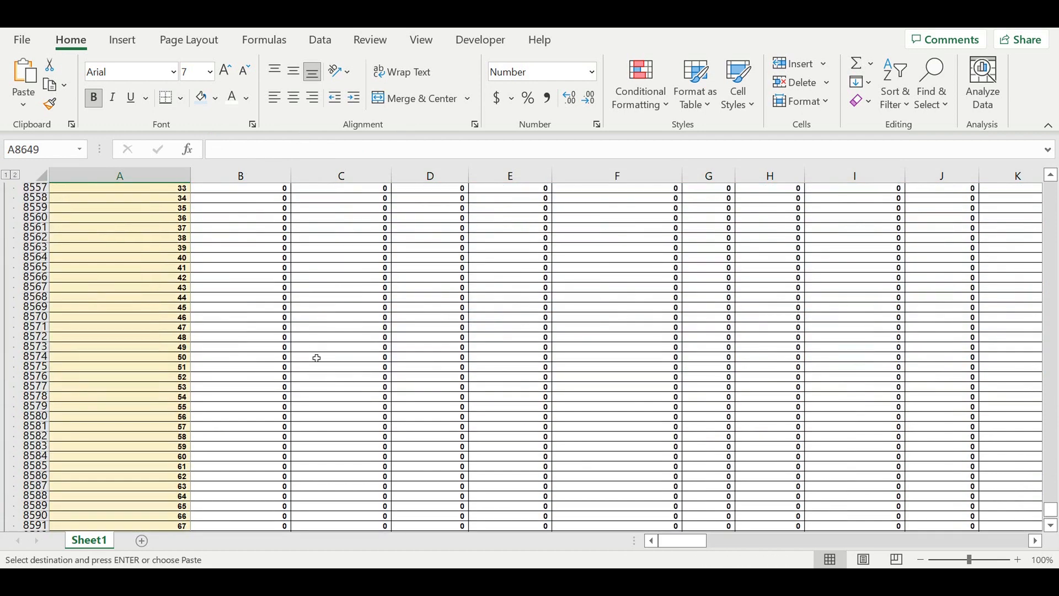
left_click(268, 359)
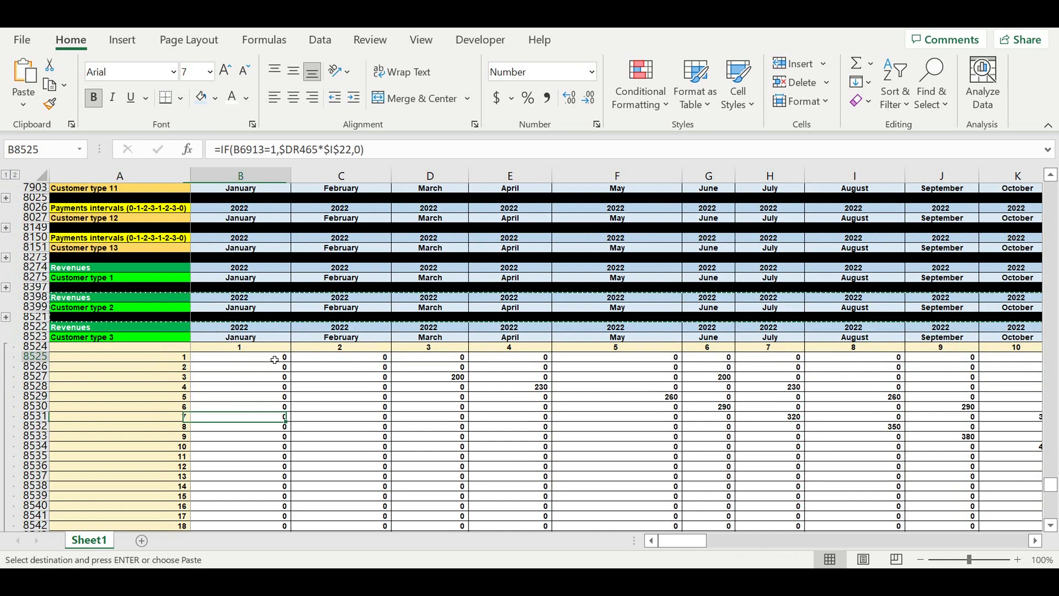
left_click(317, 159)
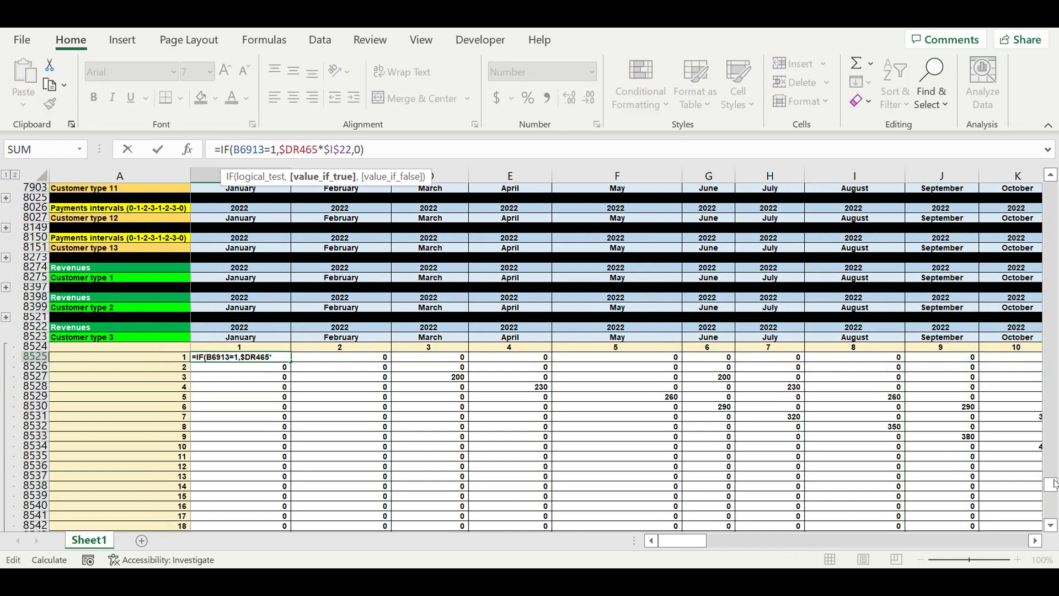
left_click_drag(1051, 484, 1051, 187)
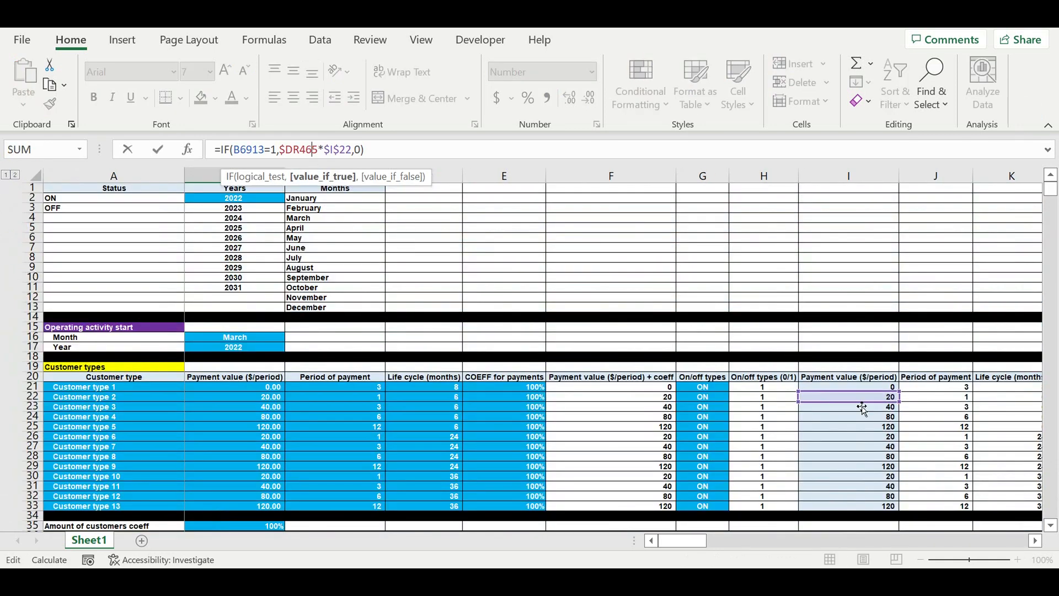
left_click_drag(858, 402, 877, 411)
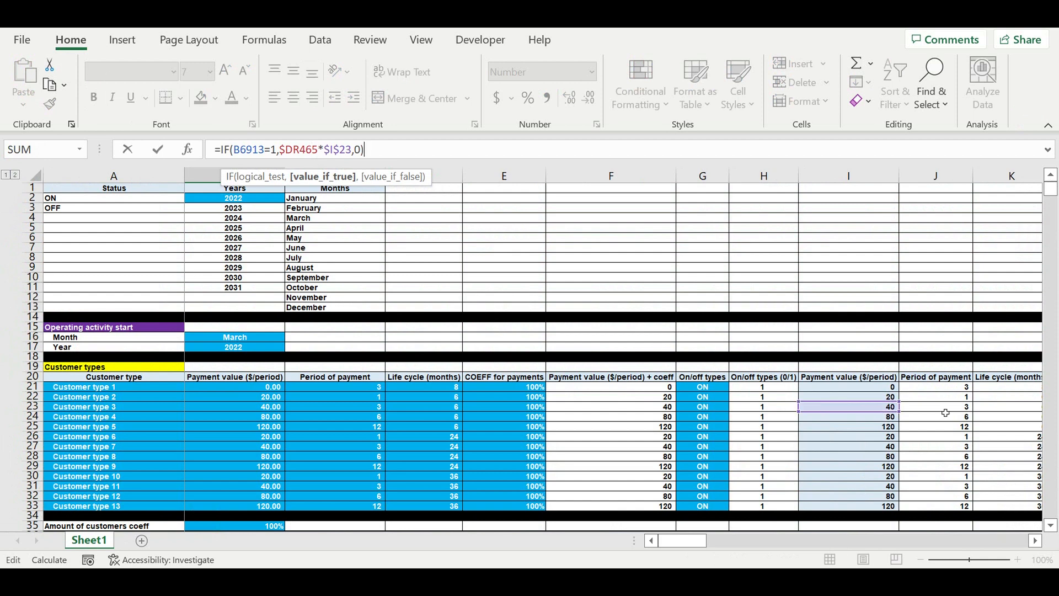
key("Return")
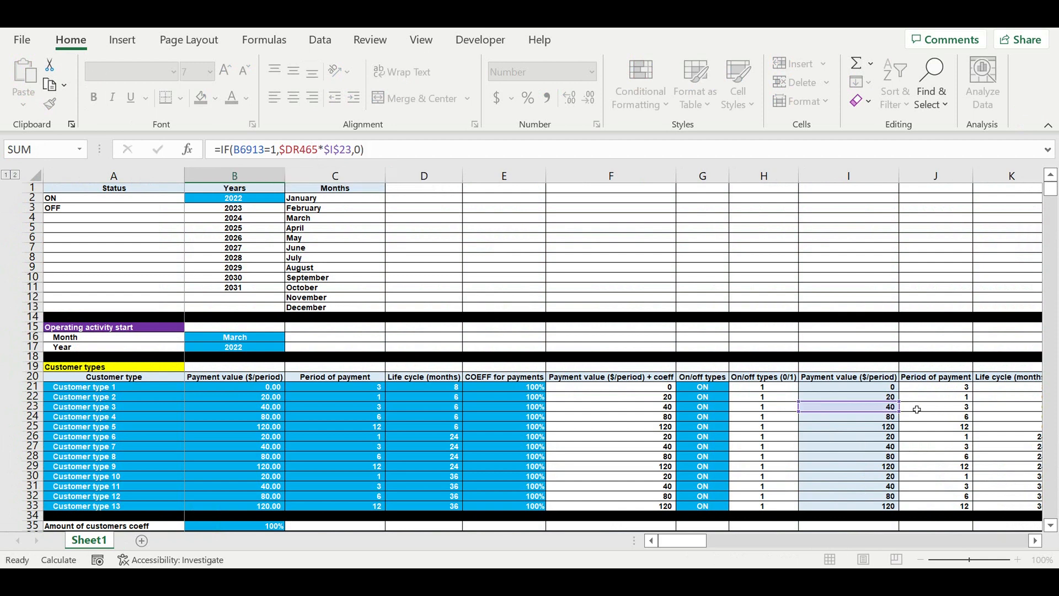
Step: Fill the B8525 formula across the entire Customer type 3 Revenues block
scroll(434, 433, "down", 6)
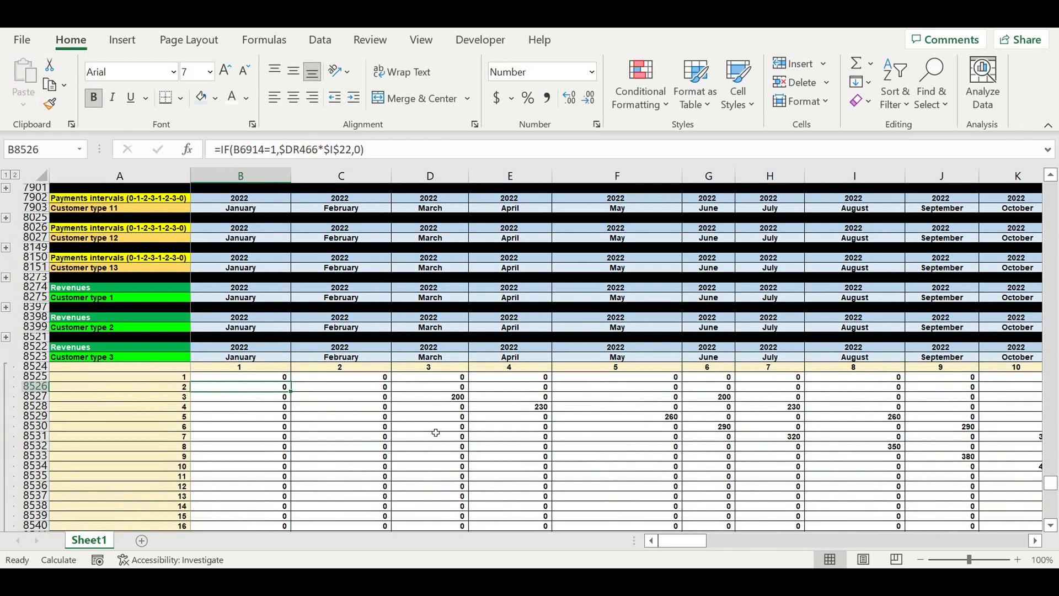
left_click(269, 317)
left_click_drag(290, 322, 1057, 462)
left_click_drag(985, 437, 985, 437)
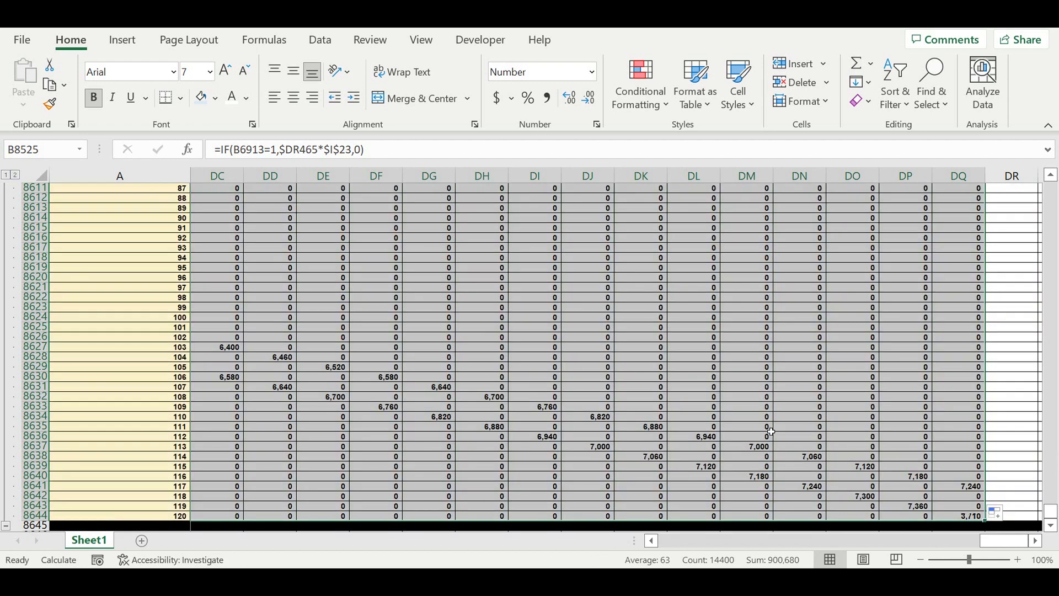
Step: Inspect the Customer type 3 revenue values across the months and rows
left_click(769, 429)
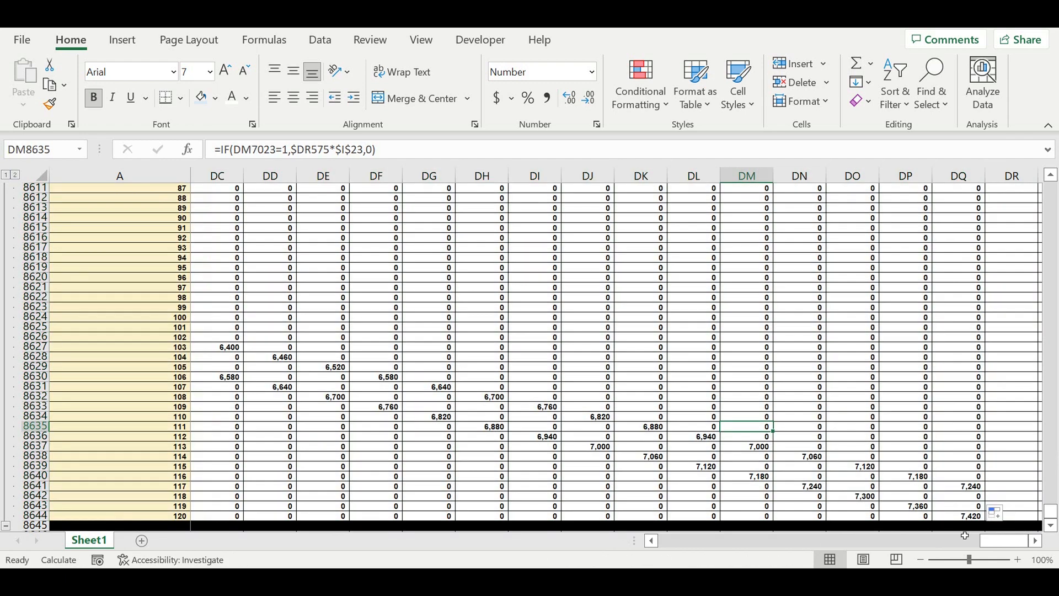
left_click_drag(965, 538, 660, 541)
scroll(599, 419, "up", 20)
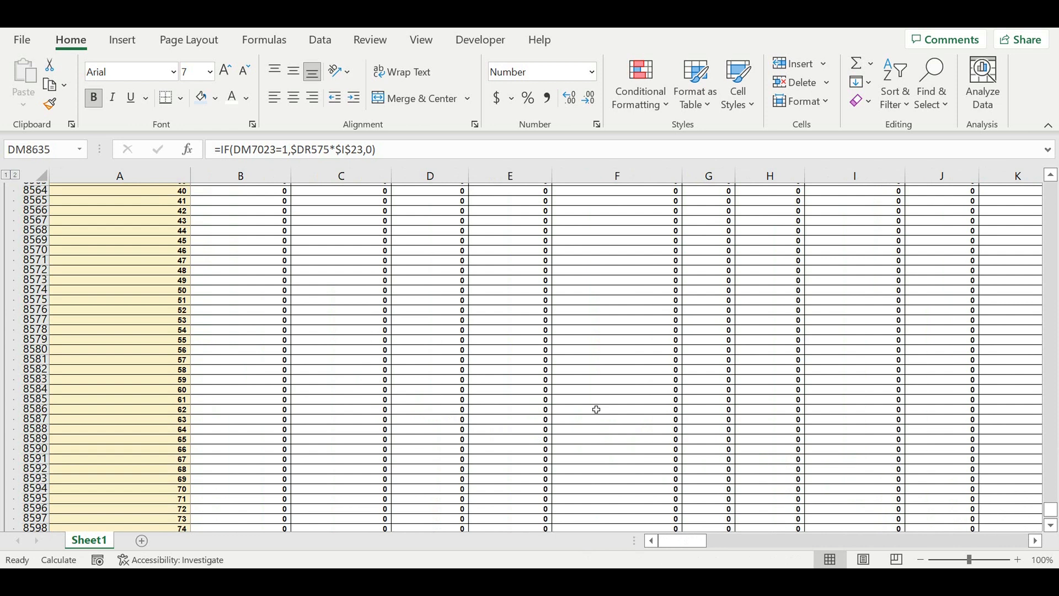
scroll(599, 407, "up", 1)
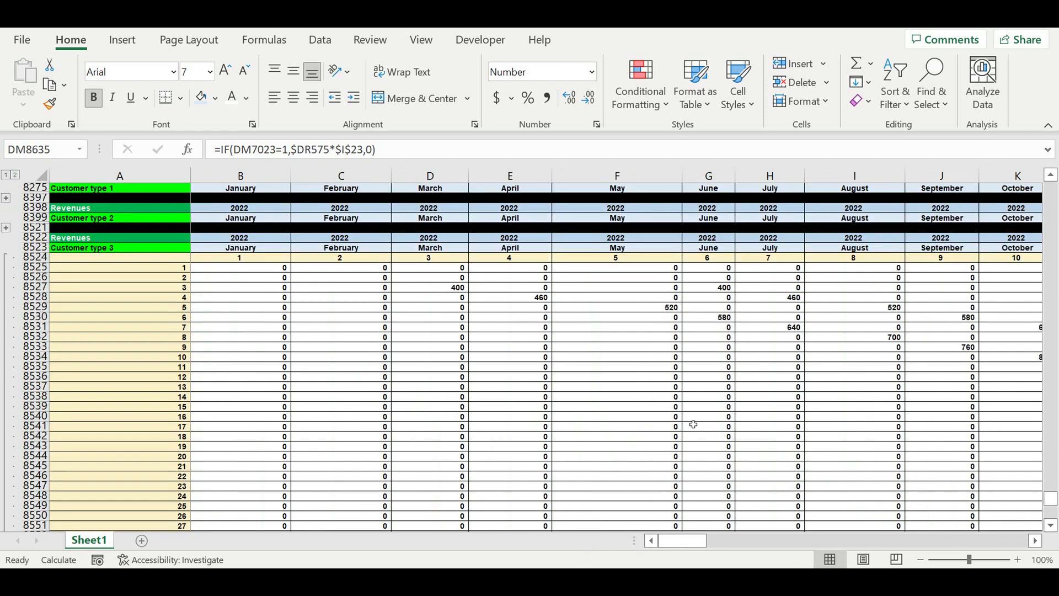
left_click(438, 289)
left_click(575, 287)
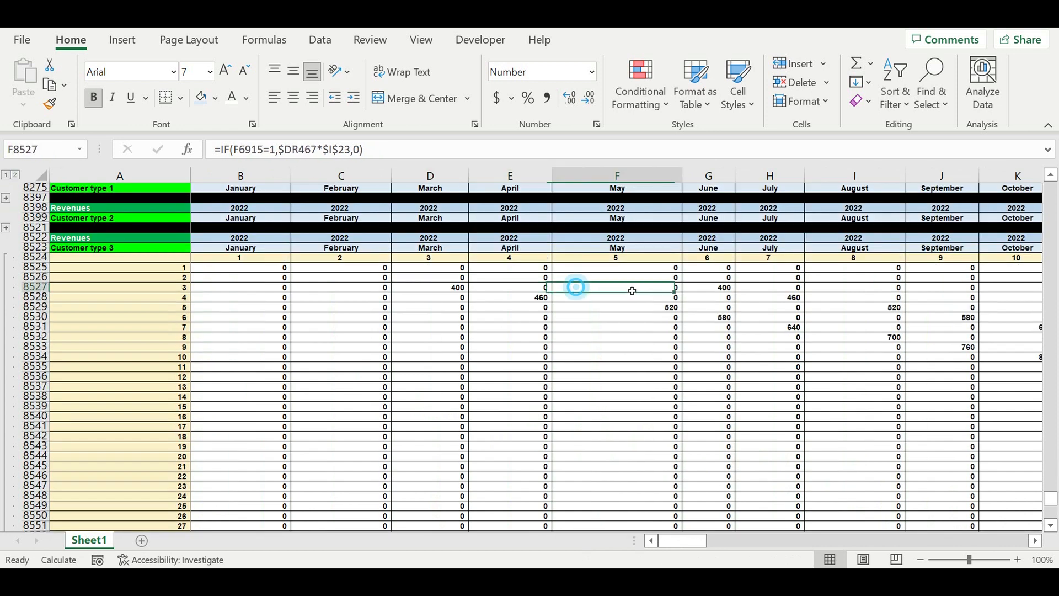
left_click(710, 287)
left_click(883, 288)
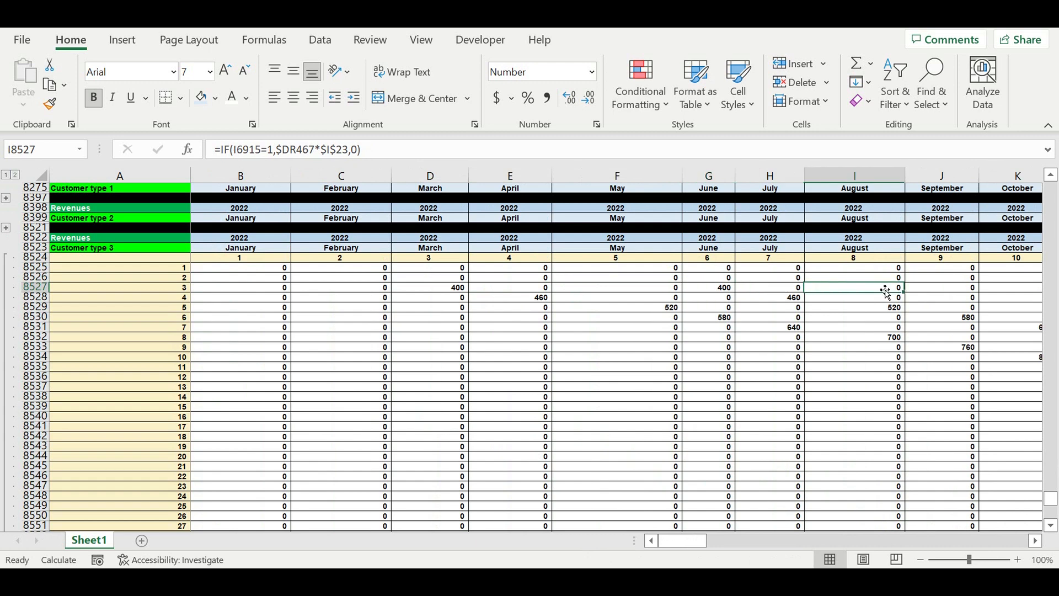
left_click_drag(944, 288, 1015, 288)
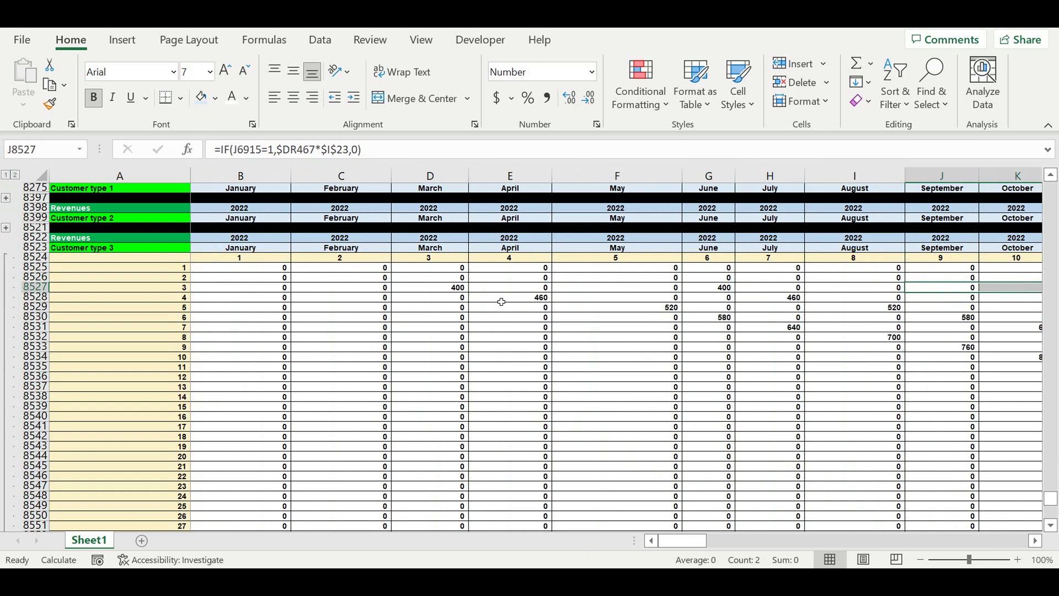
left_click(712, 287)
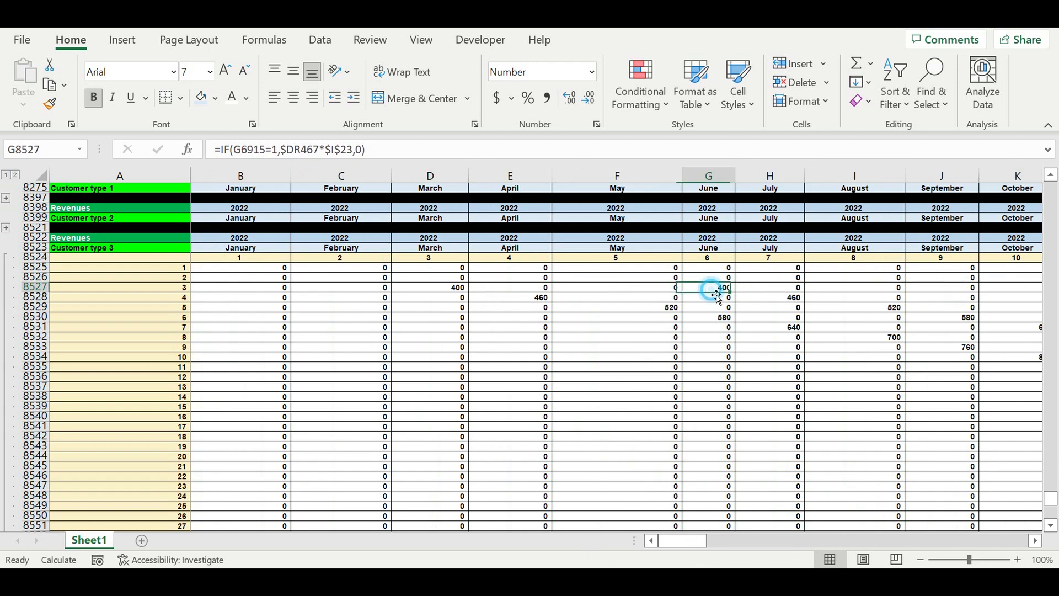
left_click(665, 345)
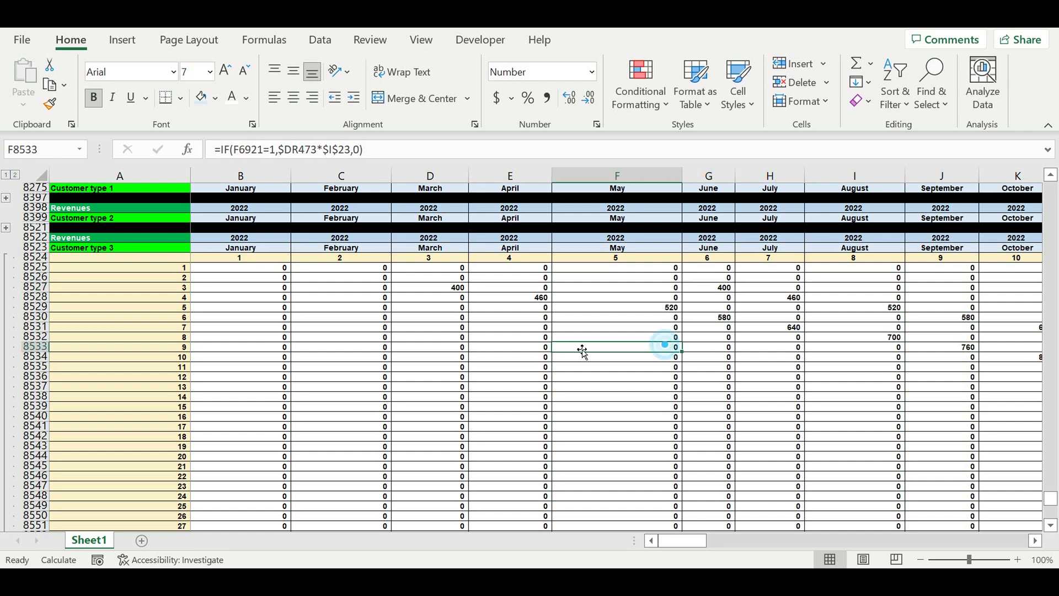
scroll(85, 440, "down", 20)
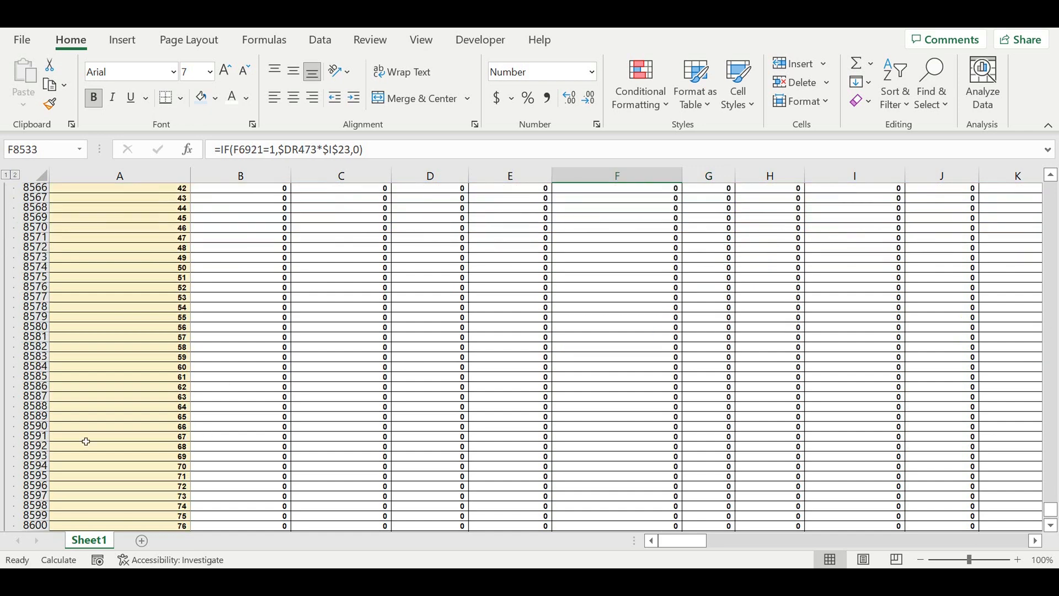
scroll(82, 404, "down", 6)
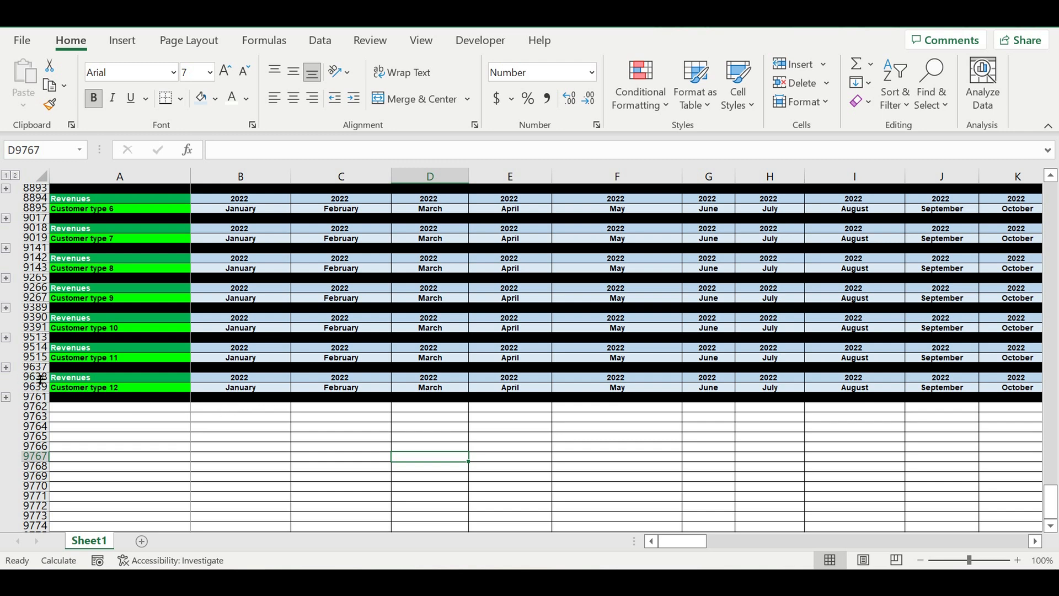
Step: Copy the Customer type 12 Revenues header rows and paste them below as a new block
left_click_drag(34, 377, 46, 387)
key("ctrl+c")
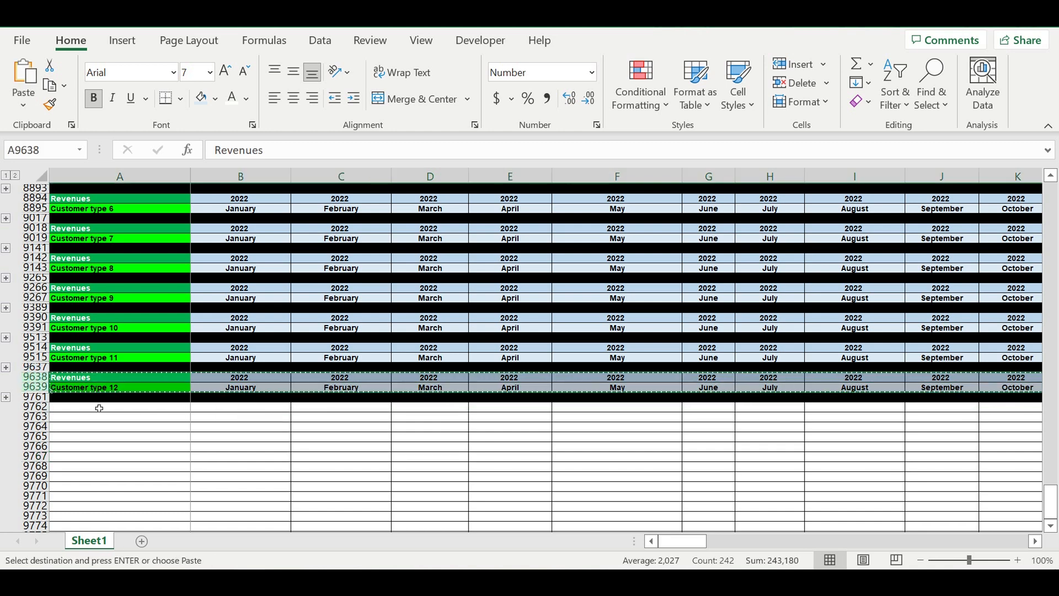
left_click(98, 407)
key("ctrl+v")
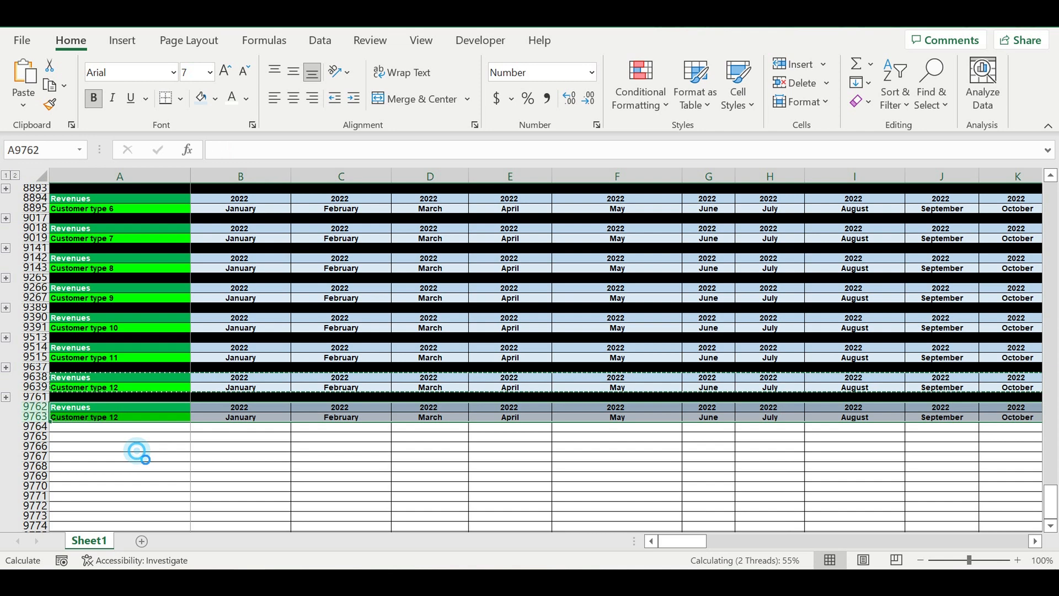
Step: Relabel the new block's header cells as Revenues and Customer type
left_click(121, 445)
left_click(98, 406)
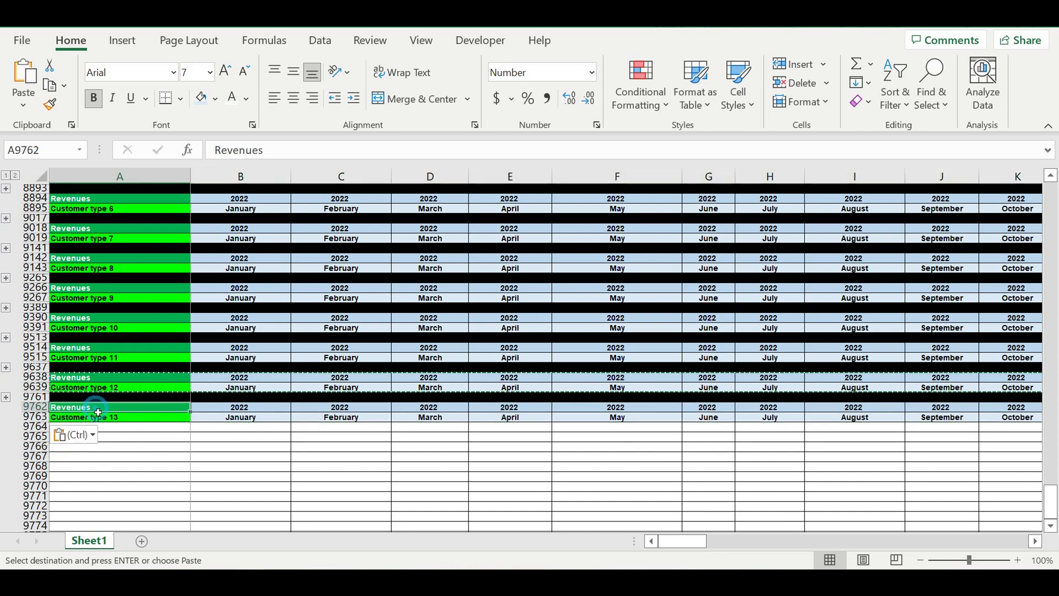
type("Revenue")
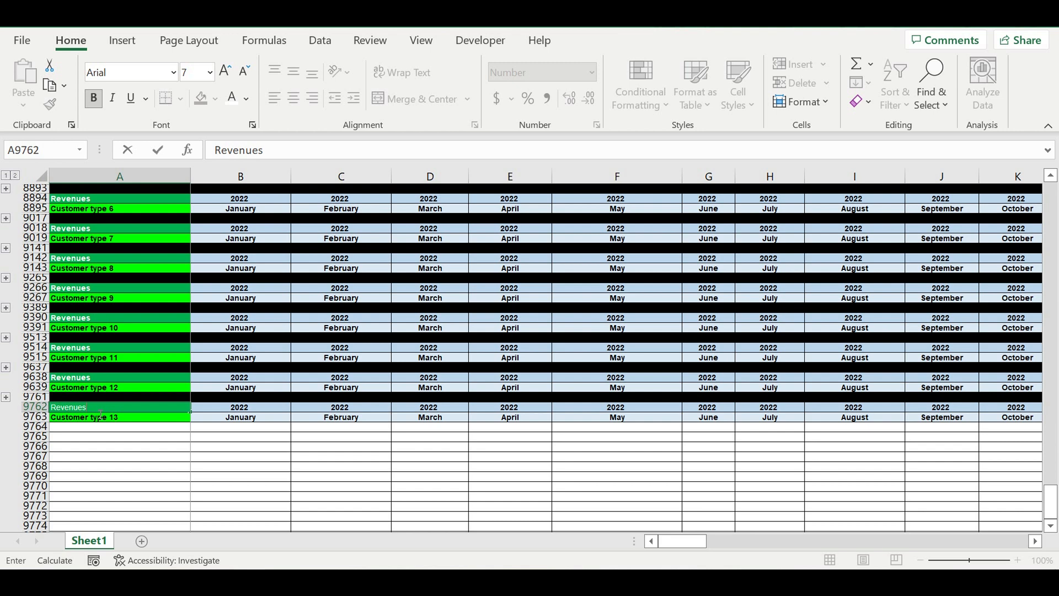
key("Return")
type("Customer type")
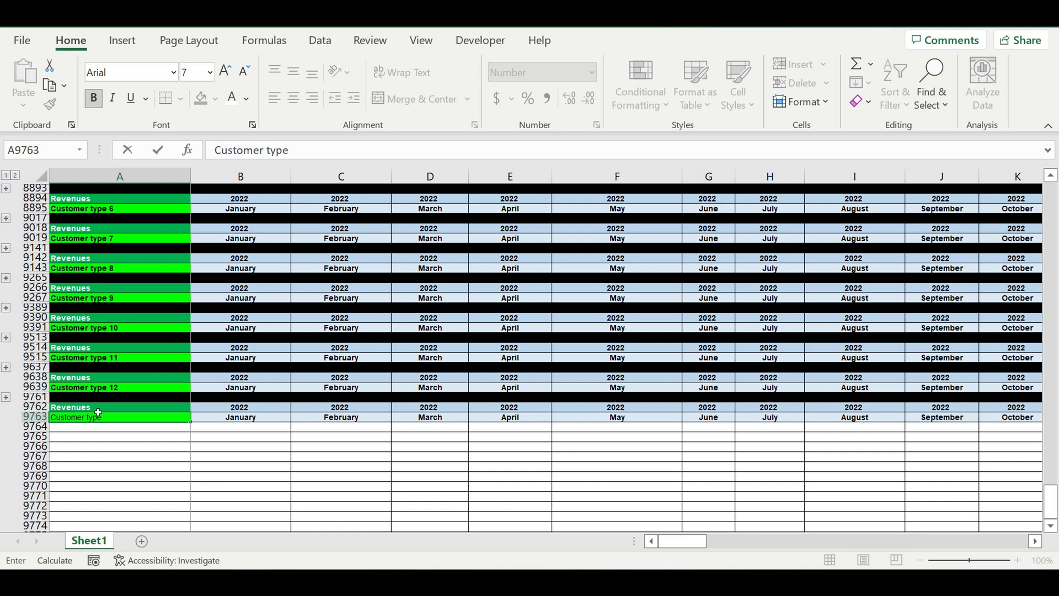
type(" 13")
key("Up")
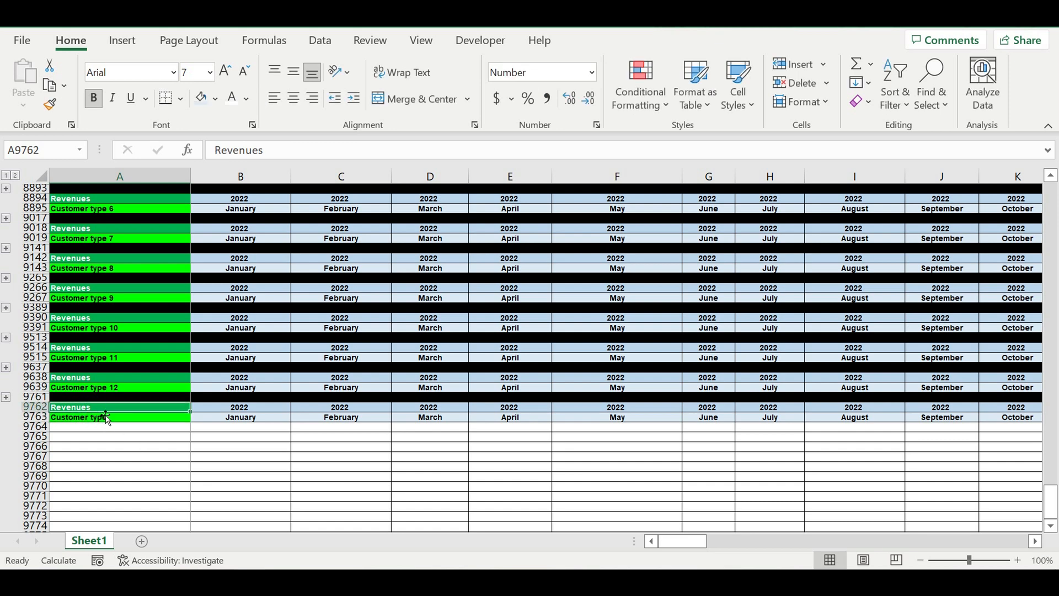
Step: Center the Customer type label and remove its fill color
left_click(113, 423)
left_click(294, 98)
left_click(202, 98)
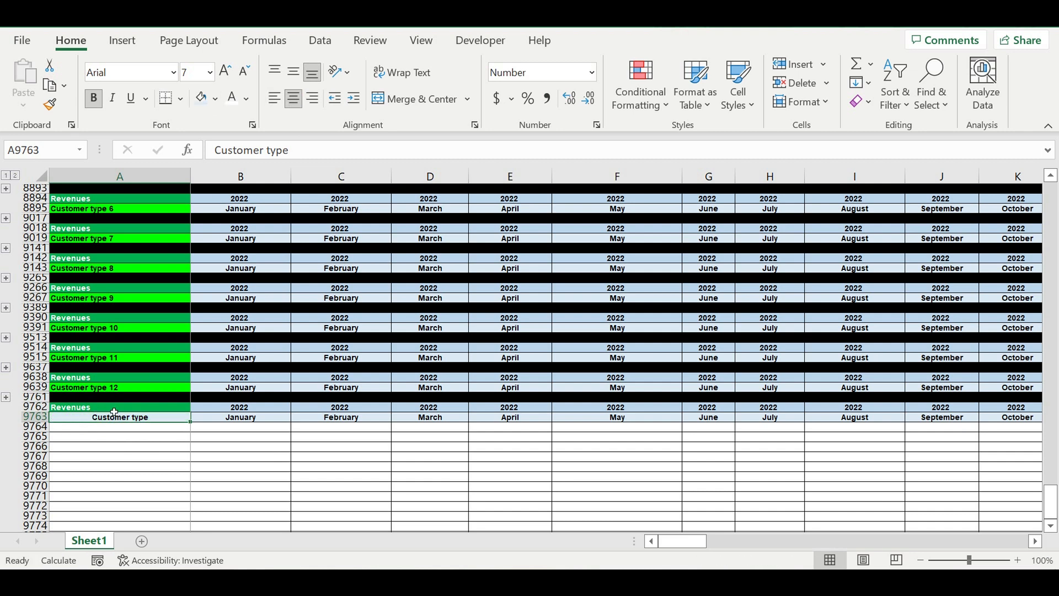
Step: Fill the new Revenues label cell with dark blue
left_click(113, 408)
left_click(215, 100)
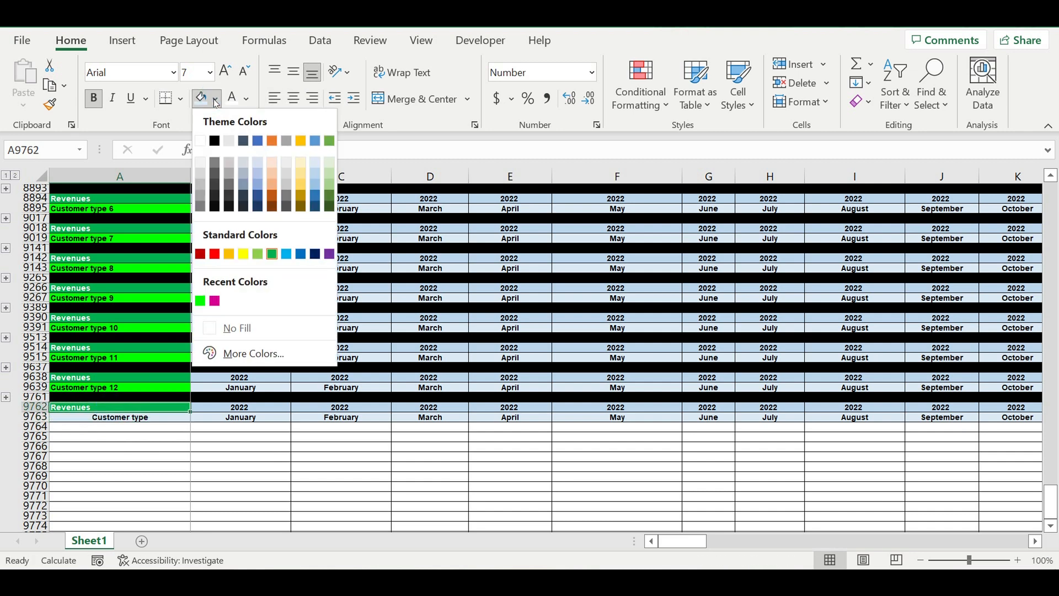
left_click(302, 208)
left_click(216, 101)
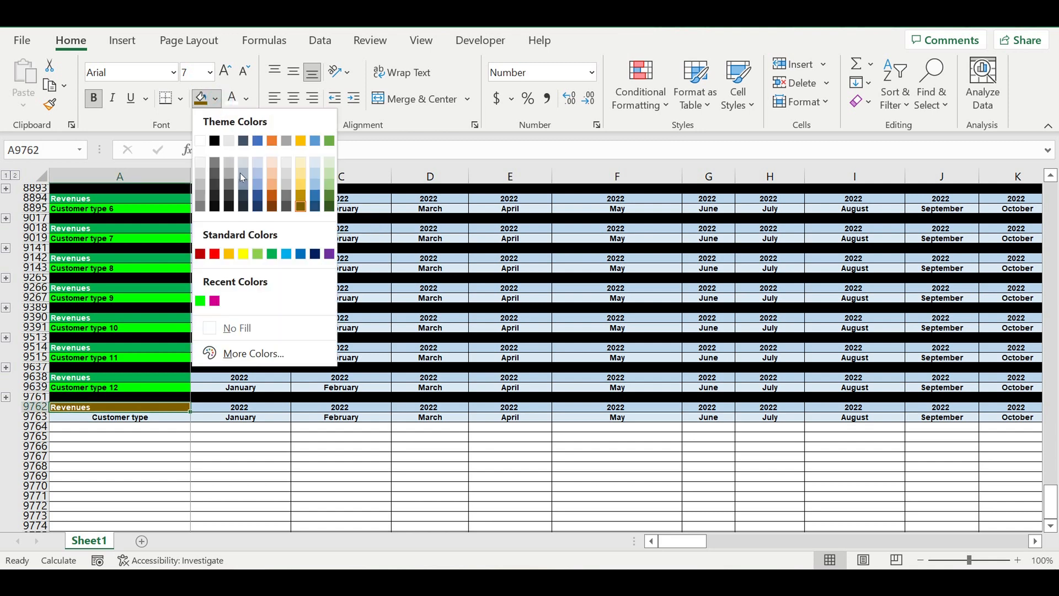
left_click(256, 195)
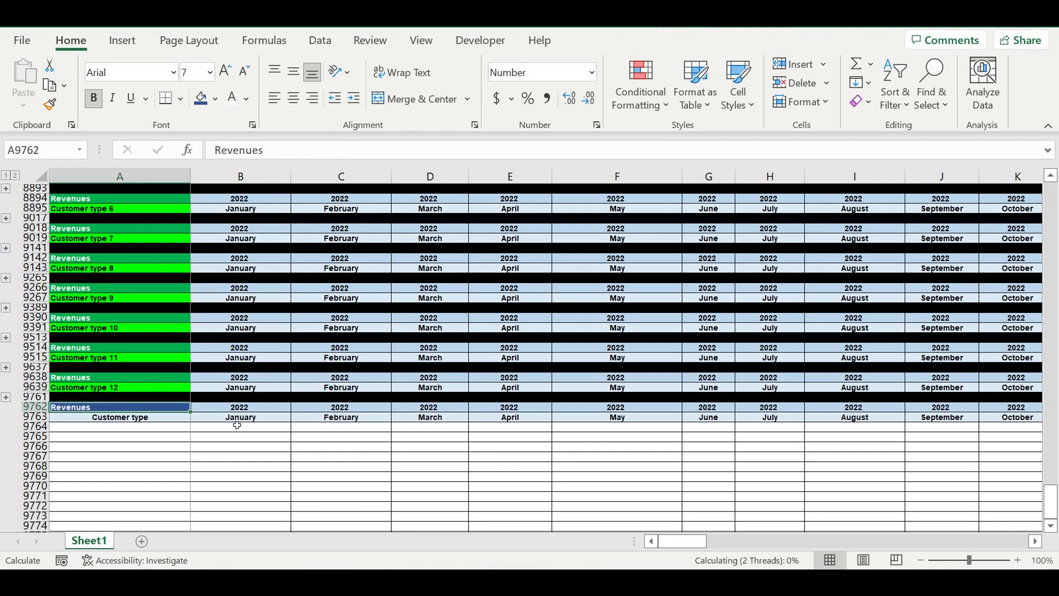
Step: Link the cell below the Customer type label to the Customer type 1 name in A21
left_click(195, 418)
left_click(171, 428)
type("=")
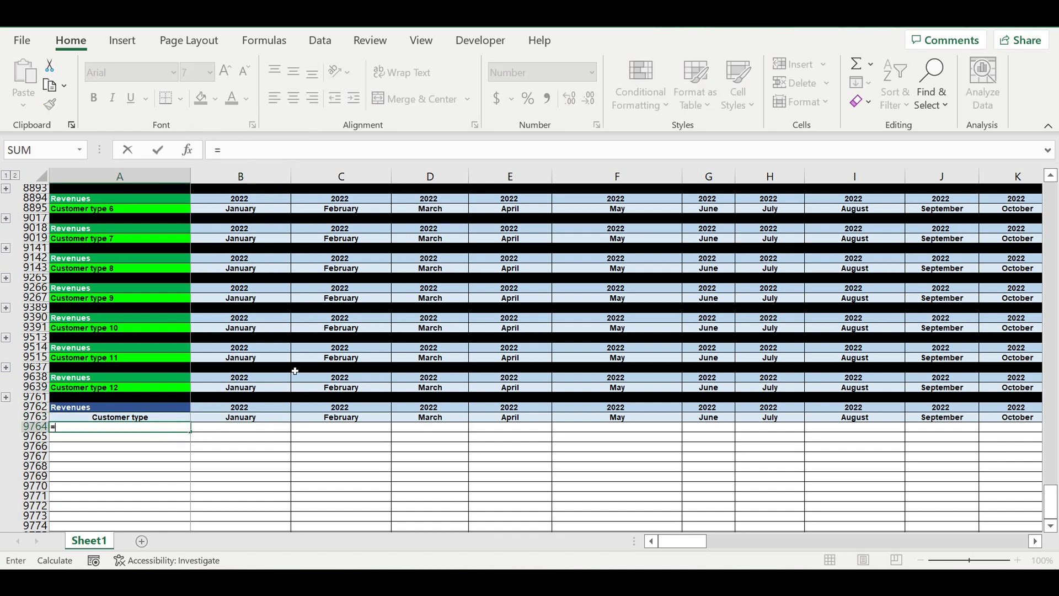
left_click_drag(1051, 497, 949, 159)
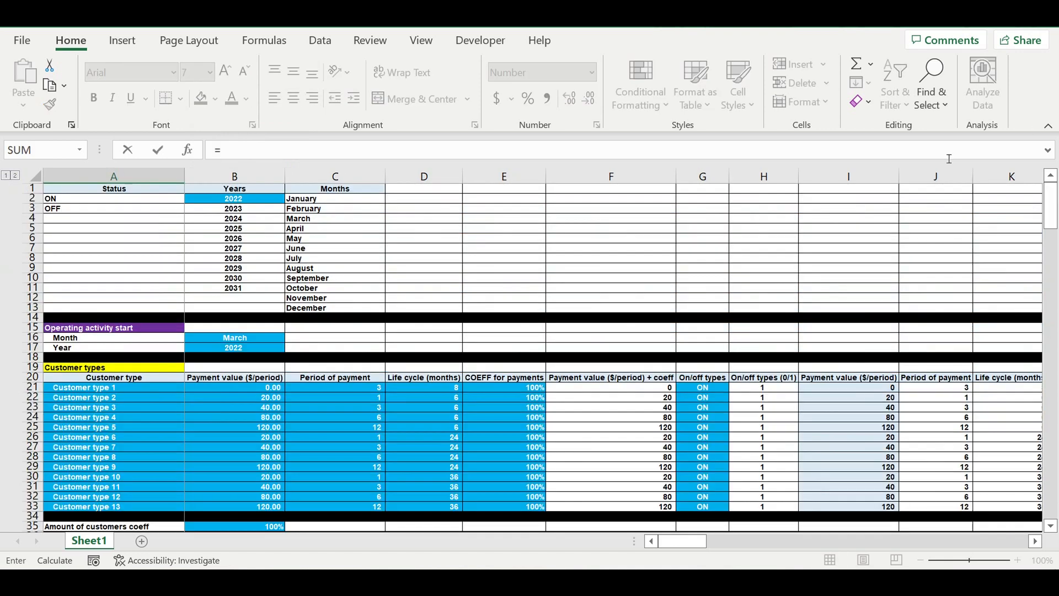
left_click(70, 391)
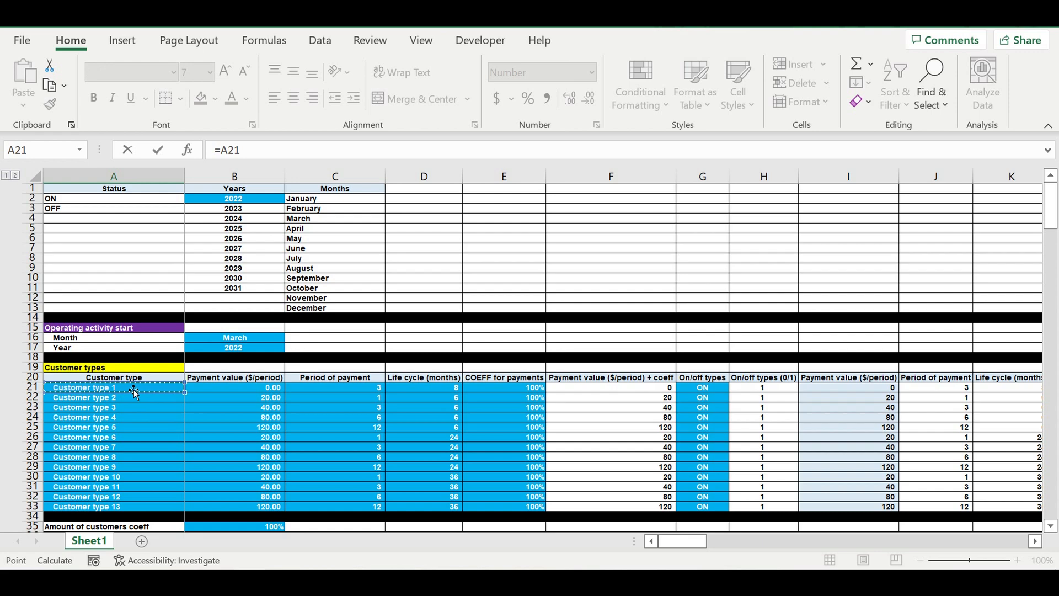
key("Return")
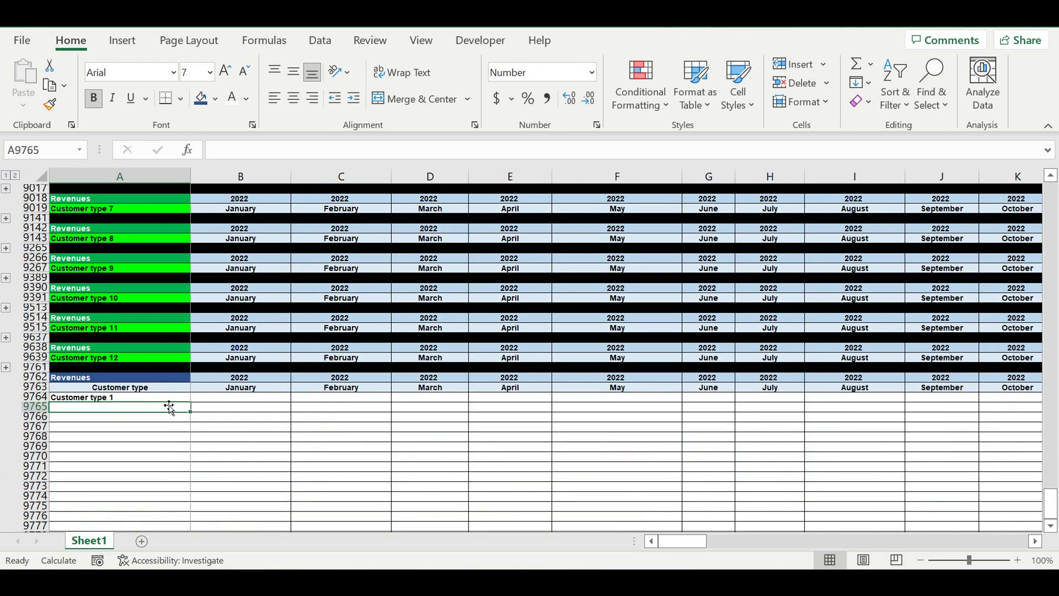
Step: Indent the linked name and fill it down to list all thirteen customer types
left_click(354, 98)
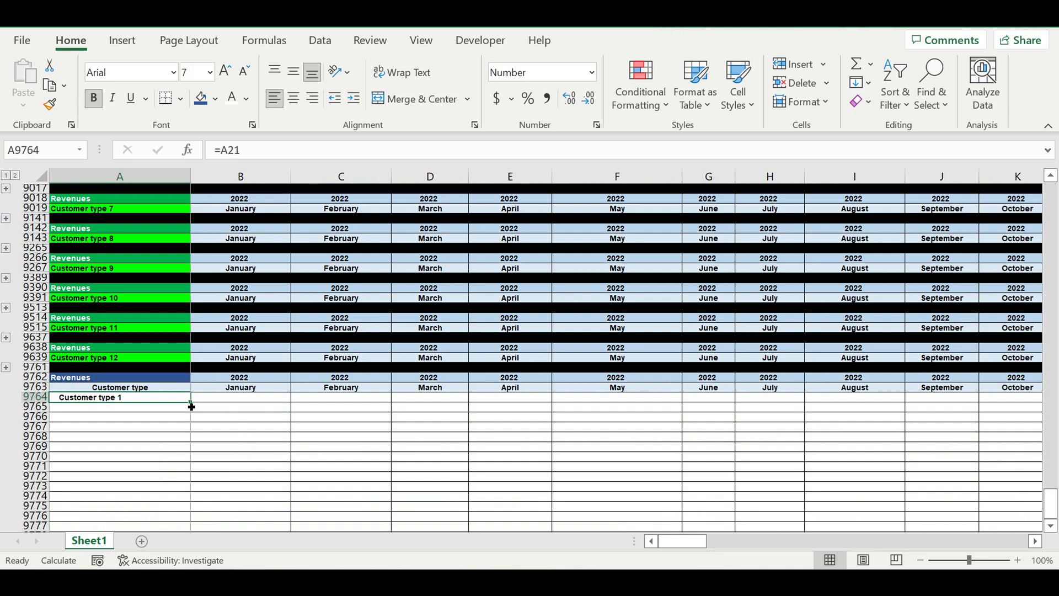
left_click_drag(191, 407, 191, 524)
left_click(273, 457)
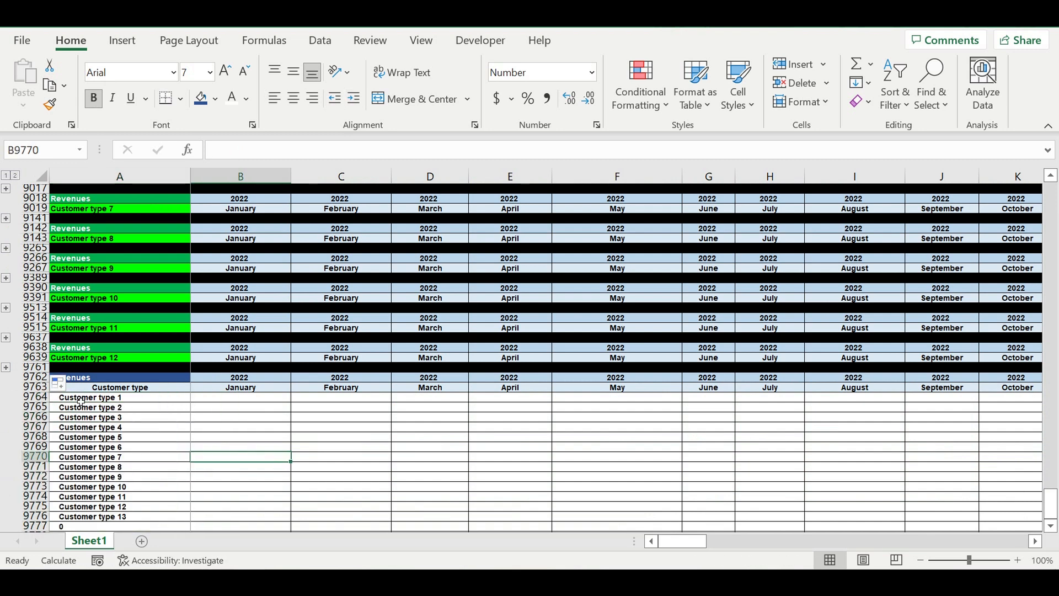
Step: Delete the rows of the draft summary Revenues table below the Customer type 12 block
left_click_drag(34, 377, 33, 500)
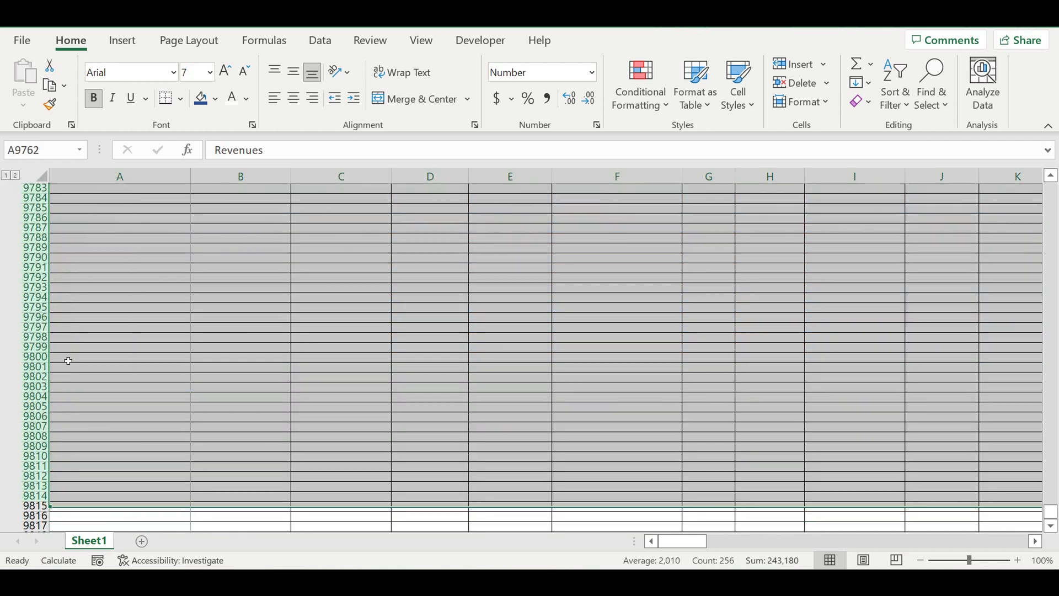
right_click(34, 310)
left_click(80, 178)
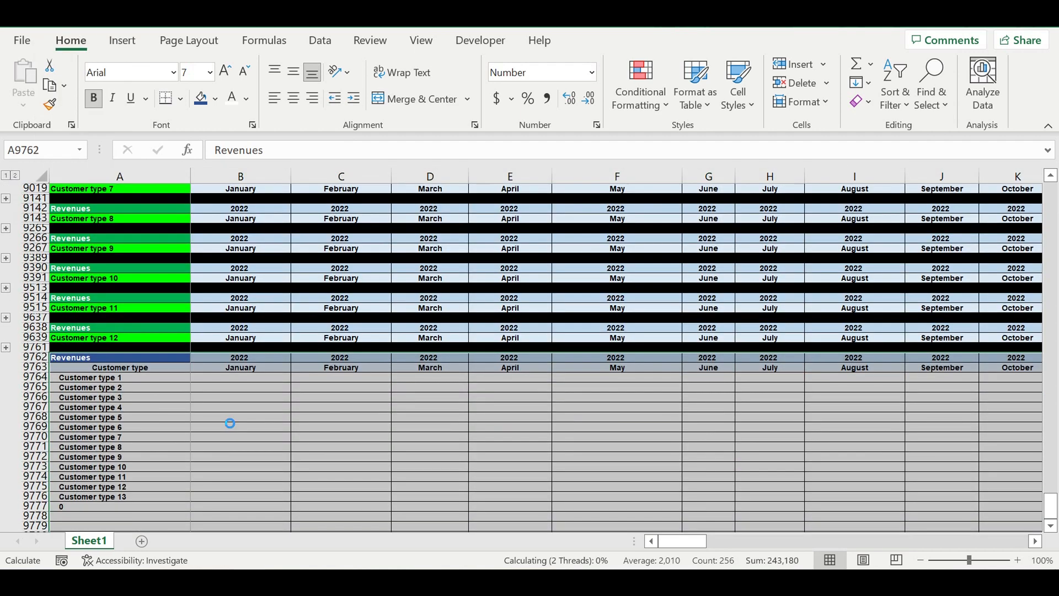
left_click(220, 416)
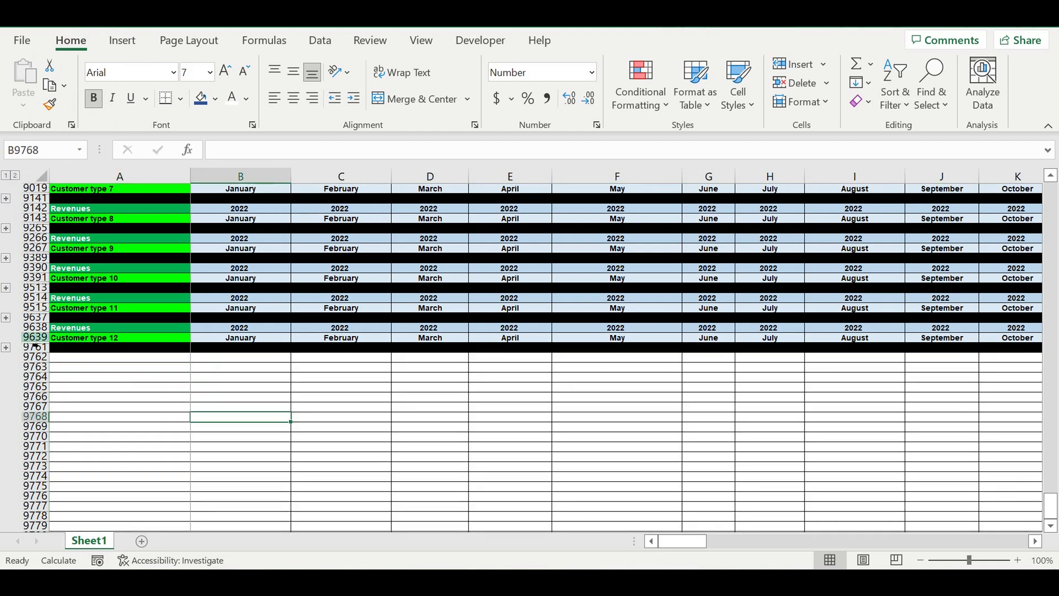
Step: Copy the Customer type 12 Revenues block and paste it below to create a Customer type 13 block
left_click_drag(35, 327, 34, 348)
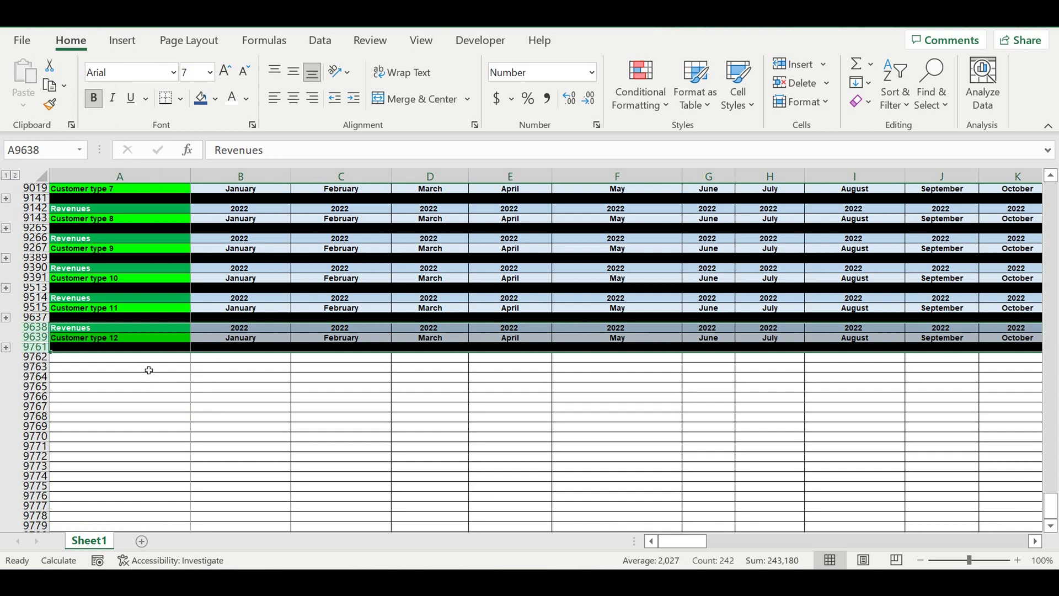
key("ctrl+c")
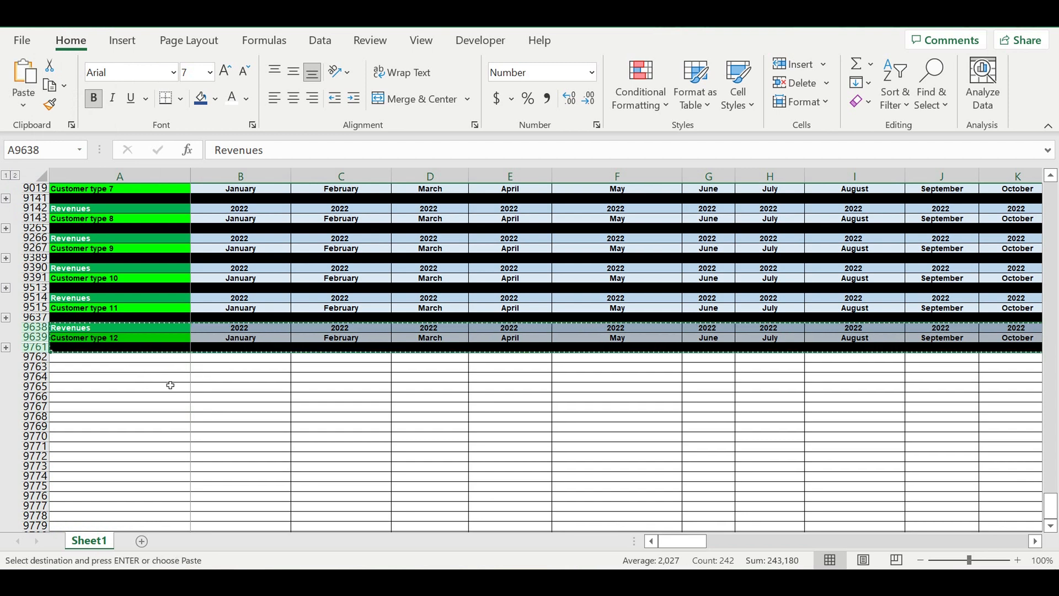
left_click(123, 362)
key("shift+space")
key("ctrl+shift+Down")
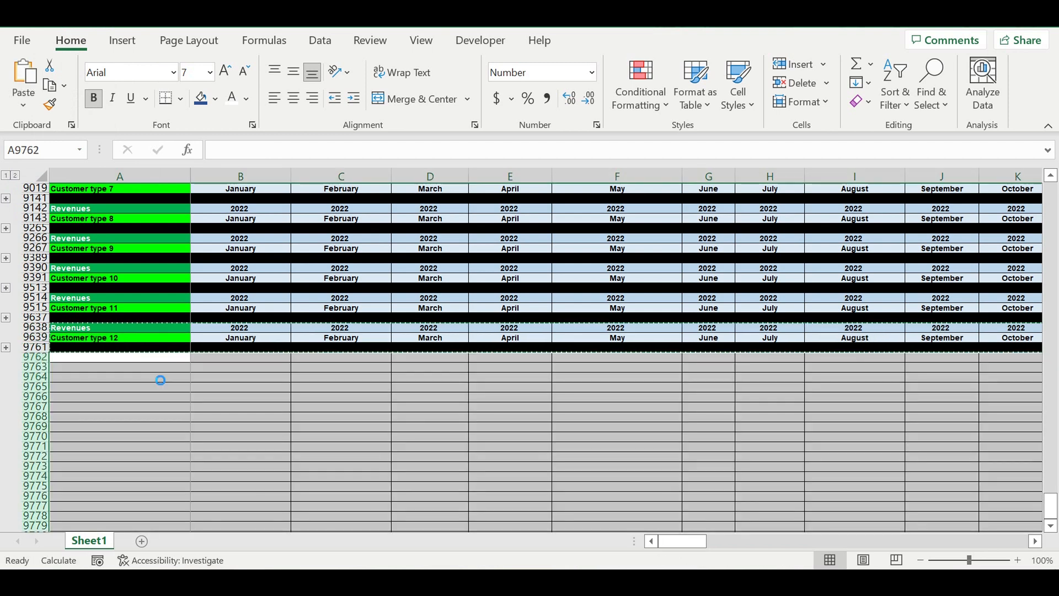
key("ctrl+v")
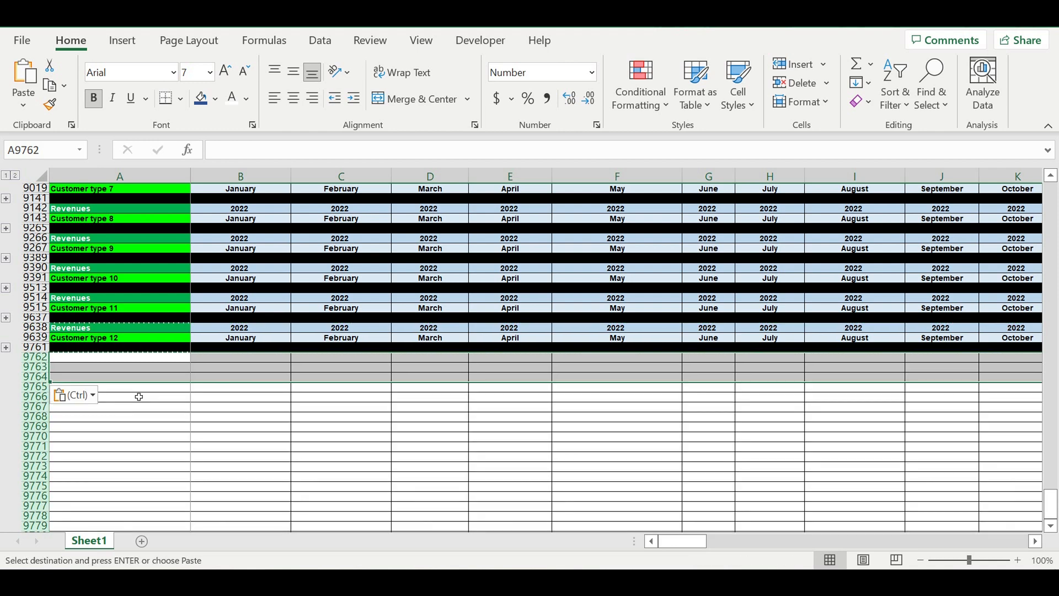
left_click(140, 409)
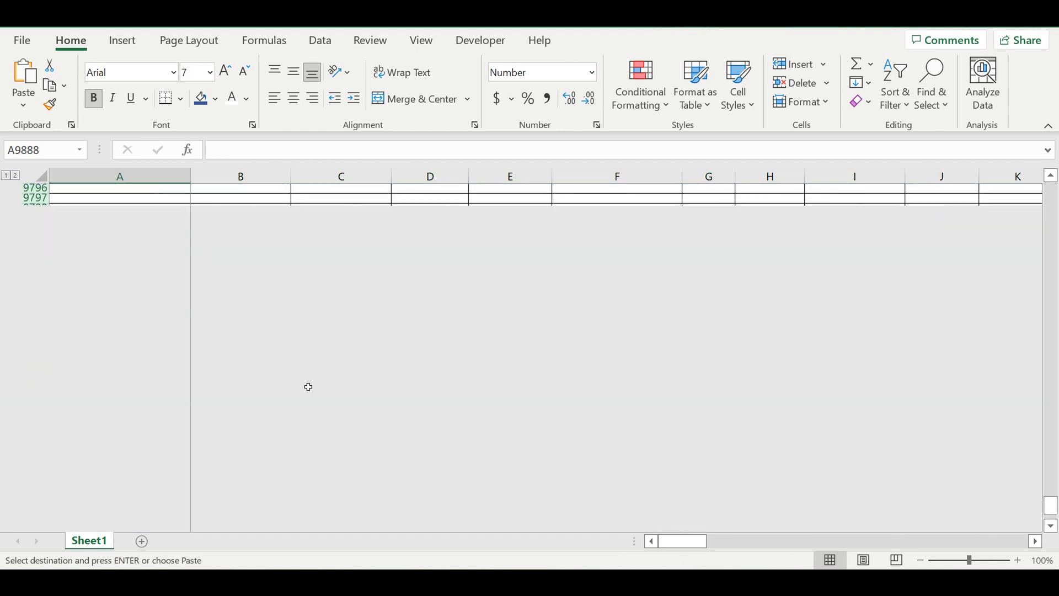
Step: Change the first Revenues formula of the Customer type 13 block to multiply by $I$33
scroll(307, 385, "up", 15)
scroll(298, 343, "up", 18)
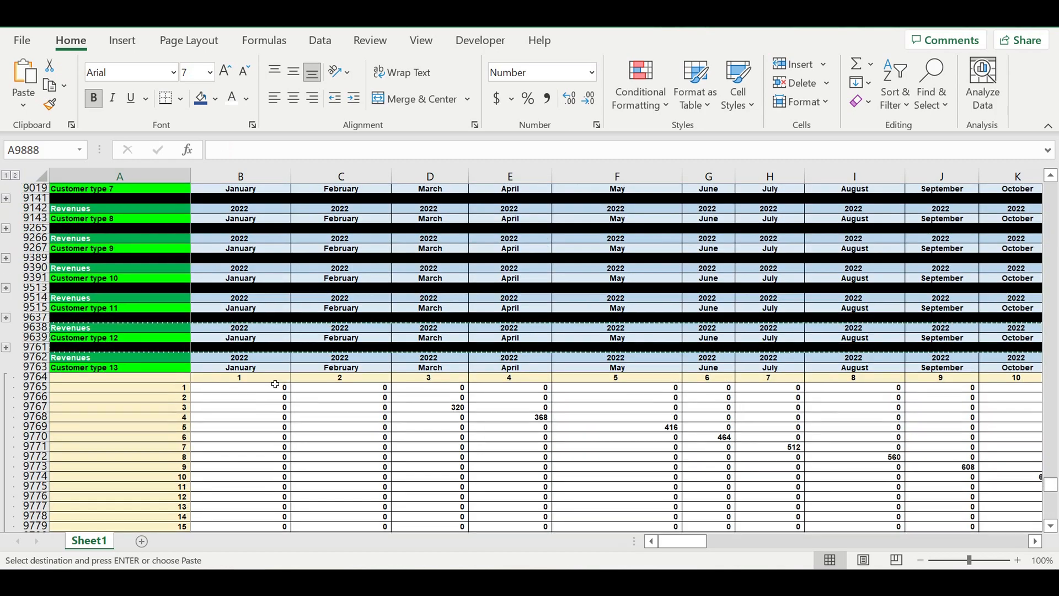
left_click(261, 388)
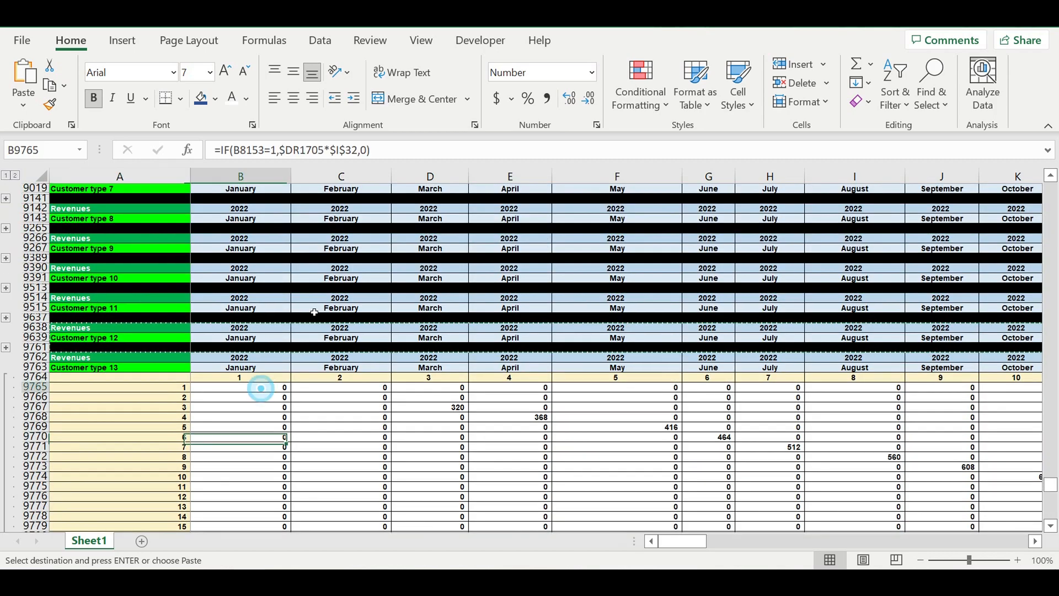
left_click(294, 150)
left_click_drag(1050, 486, 1050, 172)
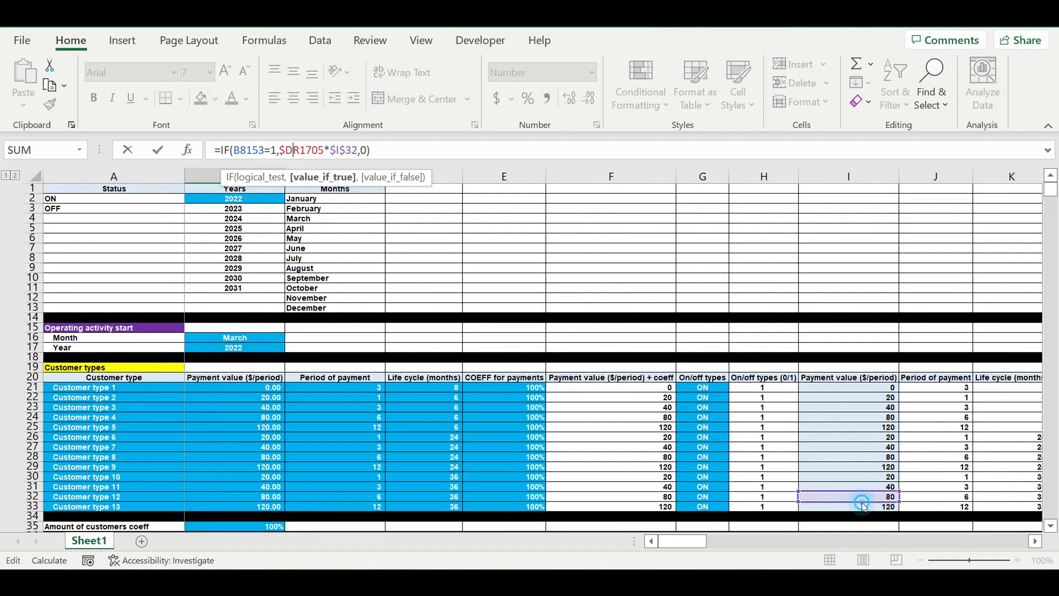
left_click_drag(863, 502, 882, 512)
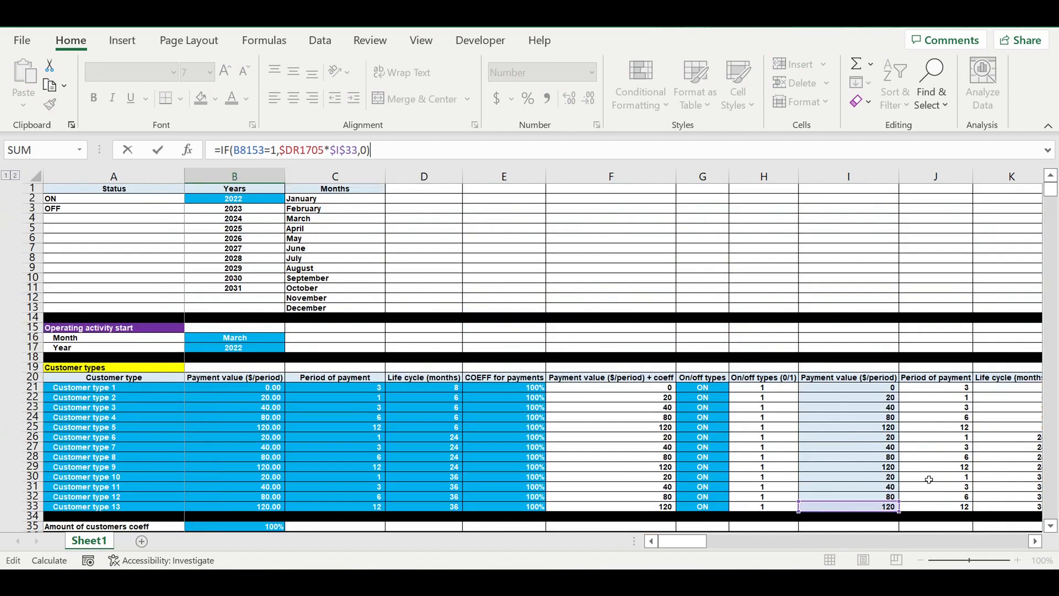
key("Return")
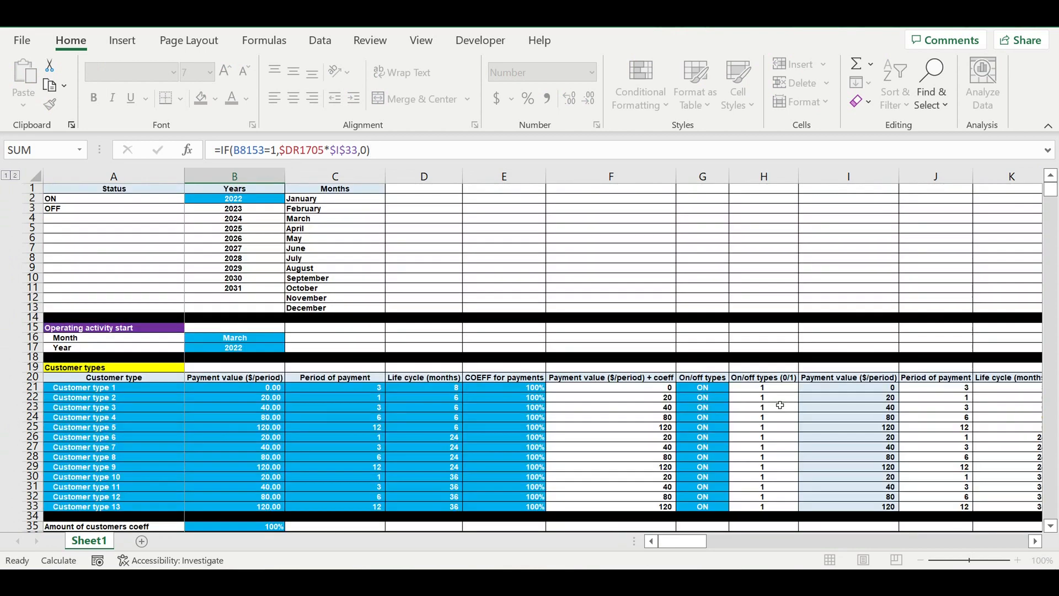
Step: Fill the corrected formula down to row 9884 and across to column DQ in the Customer type 13 block
scroll(581, 447, "down", 8)
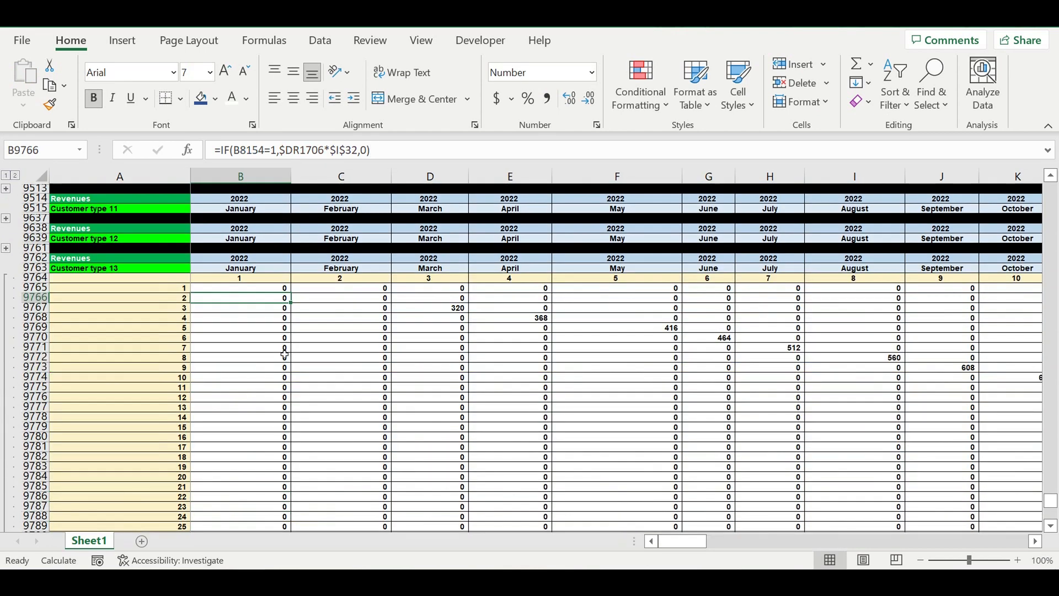
key("Up")
left_click_drag(297, 297, 297, 532)
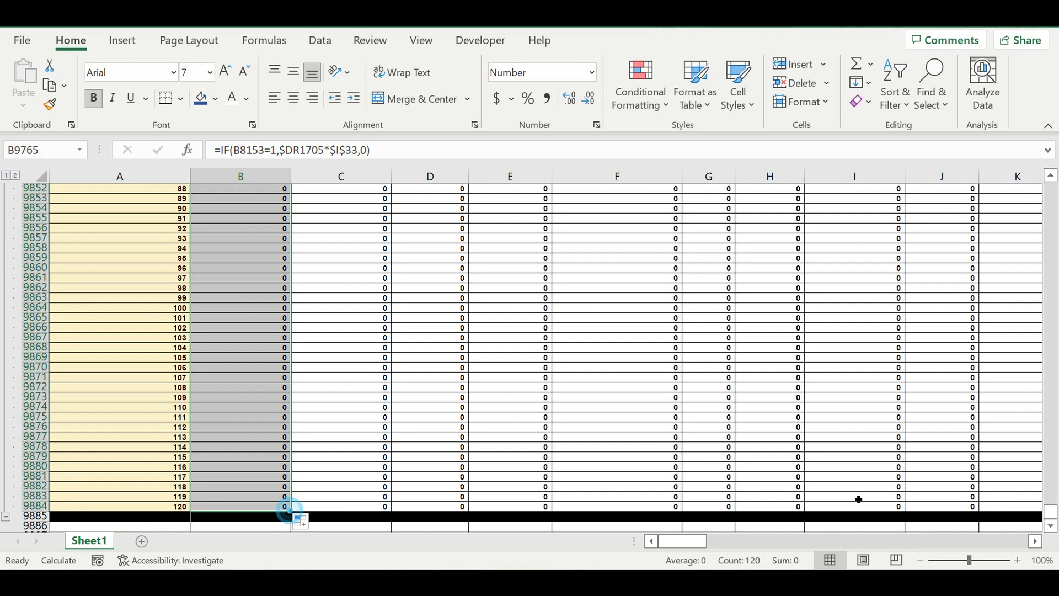
left_click_drag(292, 512, 979, 440)
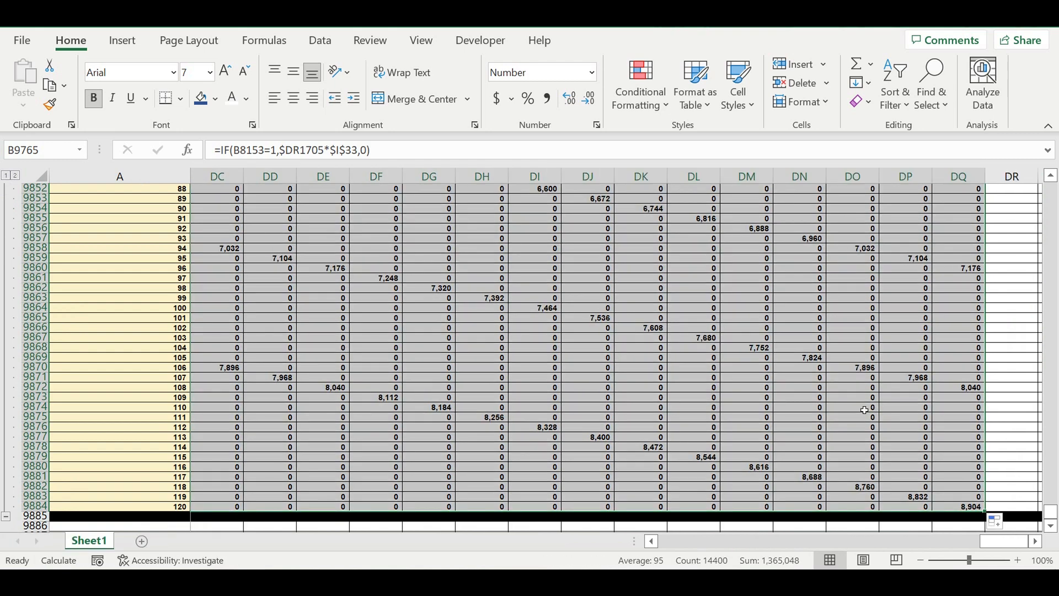
left_click(864, 410)
left_click_drag(1001, 541, 663, 540)
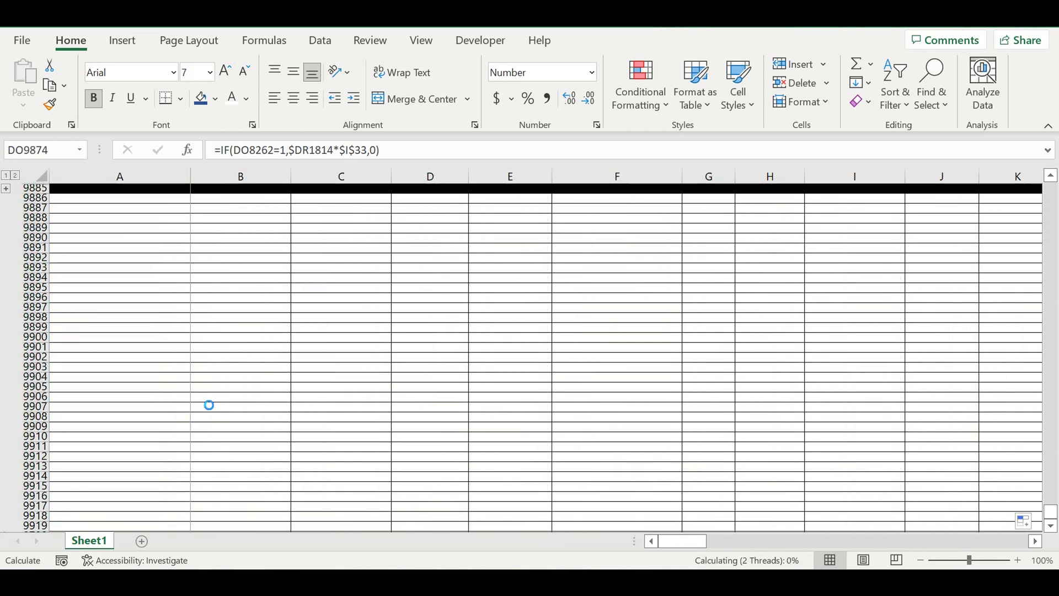
Step: Copy the Customer type 13 block's Revenues header rows to row 9886 to start the summary table
scroll(147, 345, "up", 2)
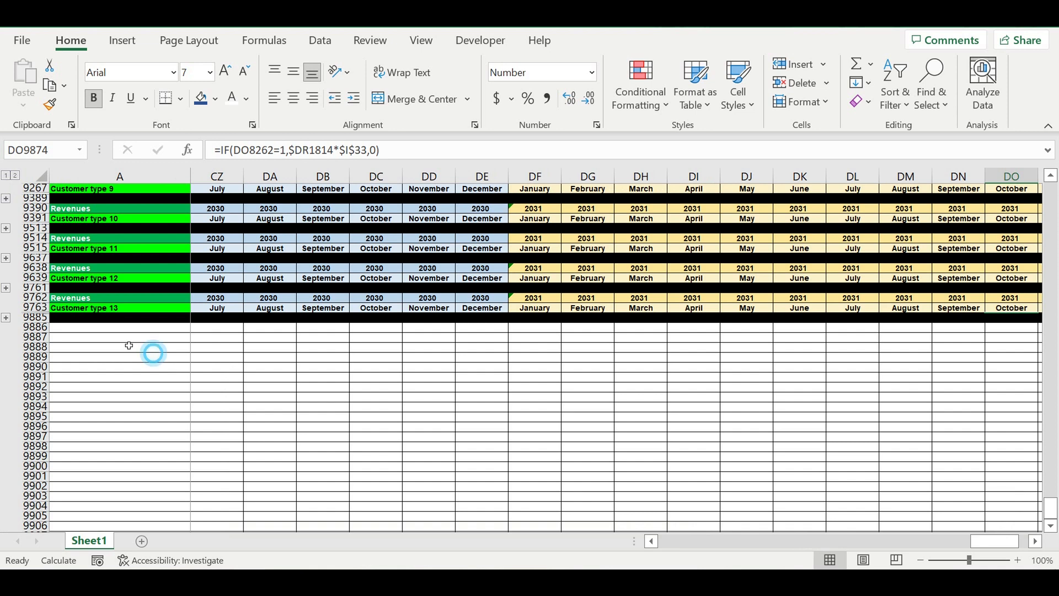
left_click(148, 356)
left_click_drag(39, 298, 40, 308)
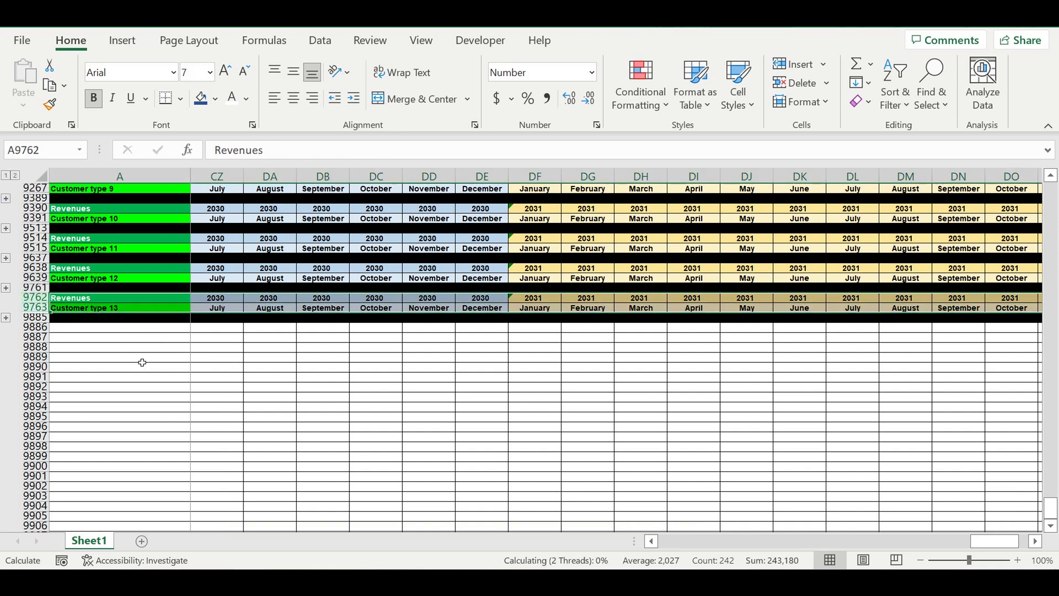
key("ctrl+c")
left_click(133, 329)
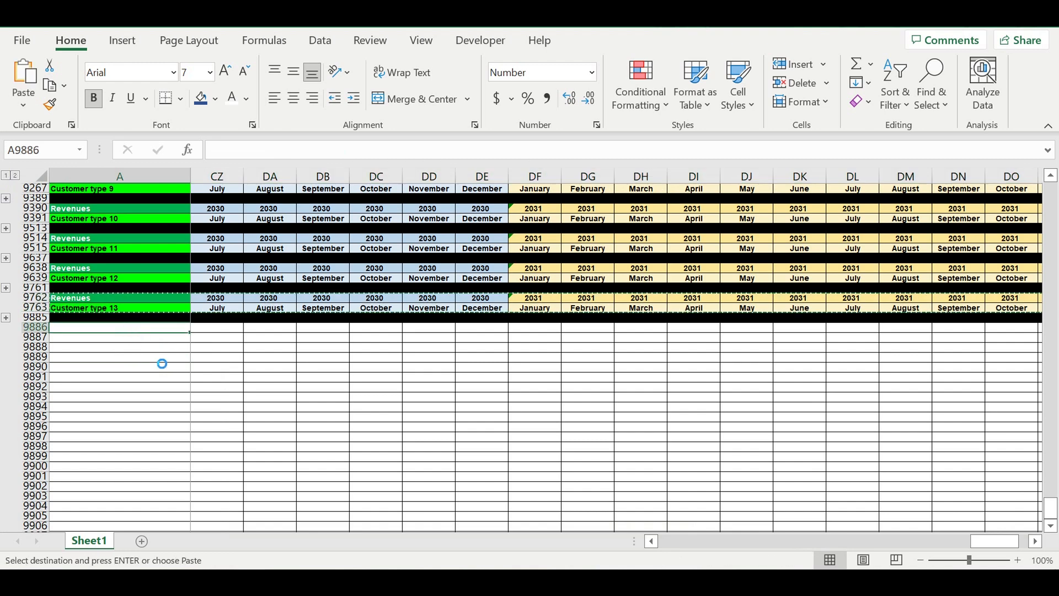
key("ctrl+v")
left_click(156, 381)
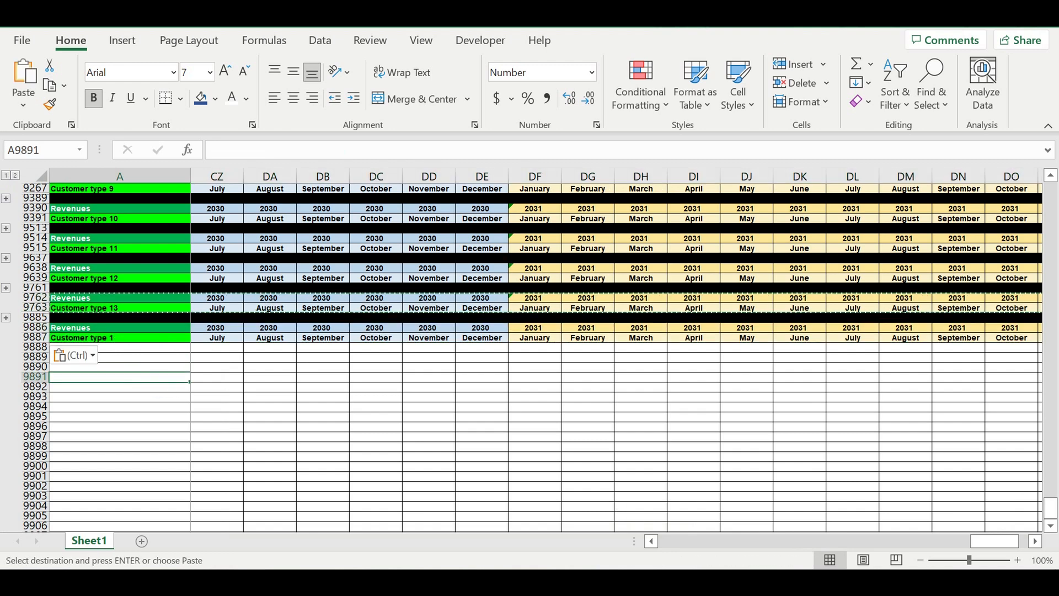
left_click_drag(1022, 566, 684, 552)
Step: Replace the label below the new Revenues heading with "Customer type"
left_click(91, 329)
left_click(88, 338)
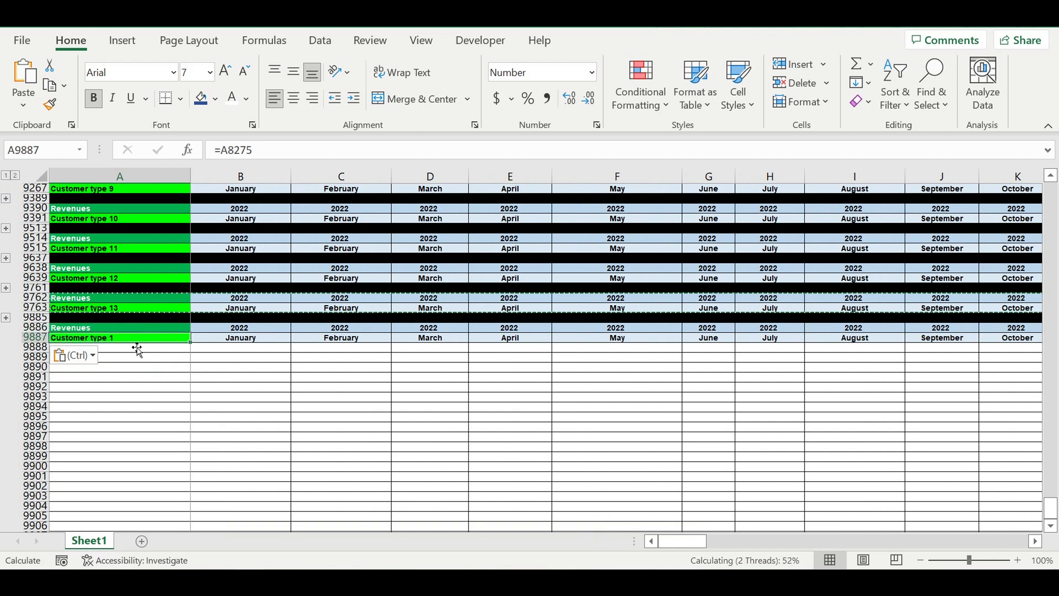
type("Cus")
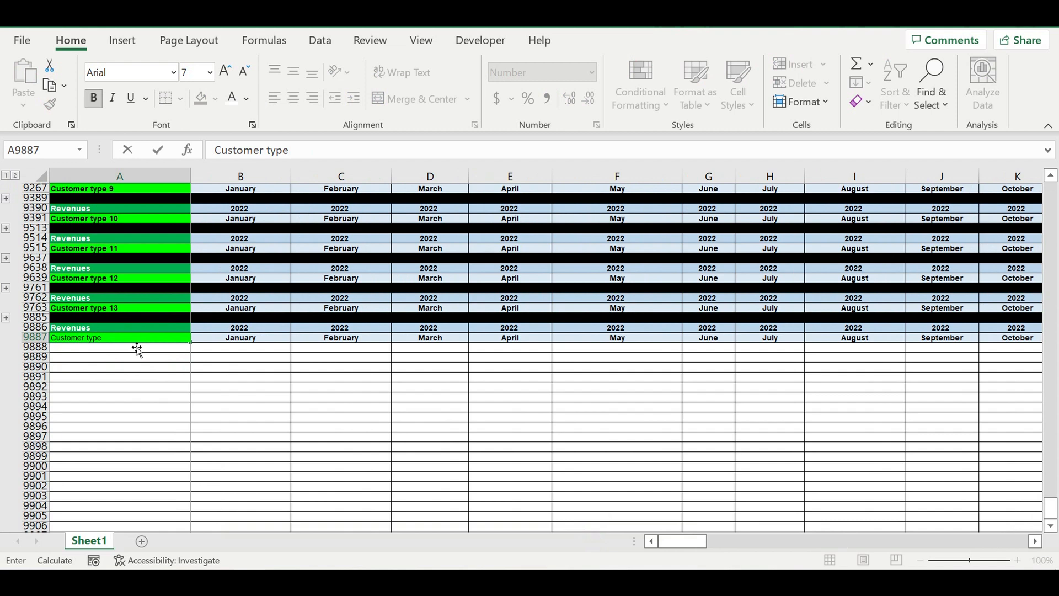
type("tomer type")
key("ctrl+Return")
Step: Center the Customer type label and fill it light blue
left_click(293, 106)
left_click(215, 99)
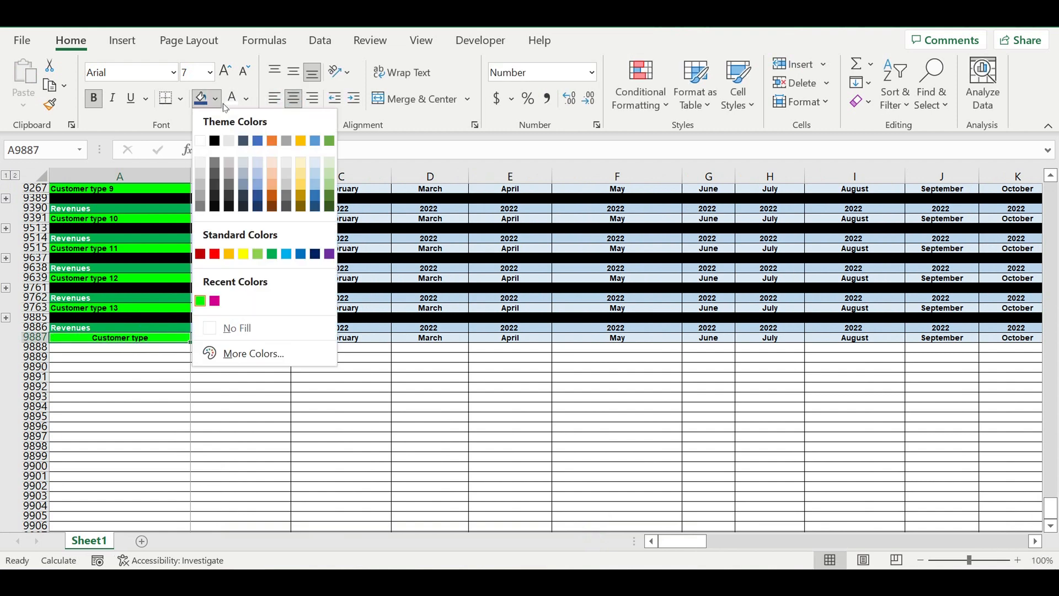
left_click(318, 165)
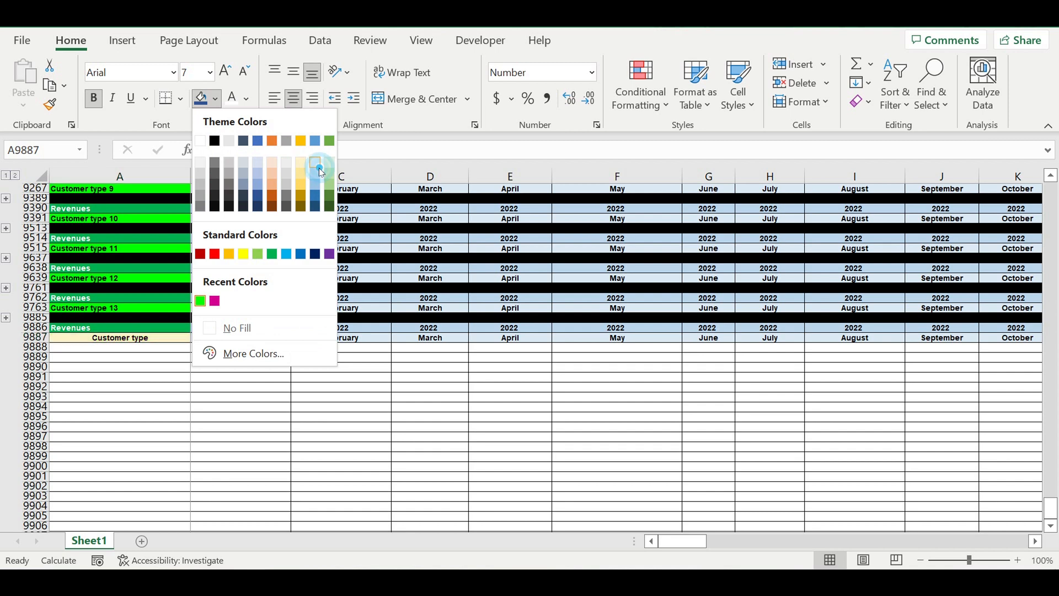
Step: Fill the summary table's Revenues label cell with dark blue
left_click(165, 329)
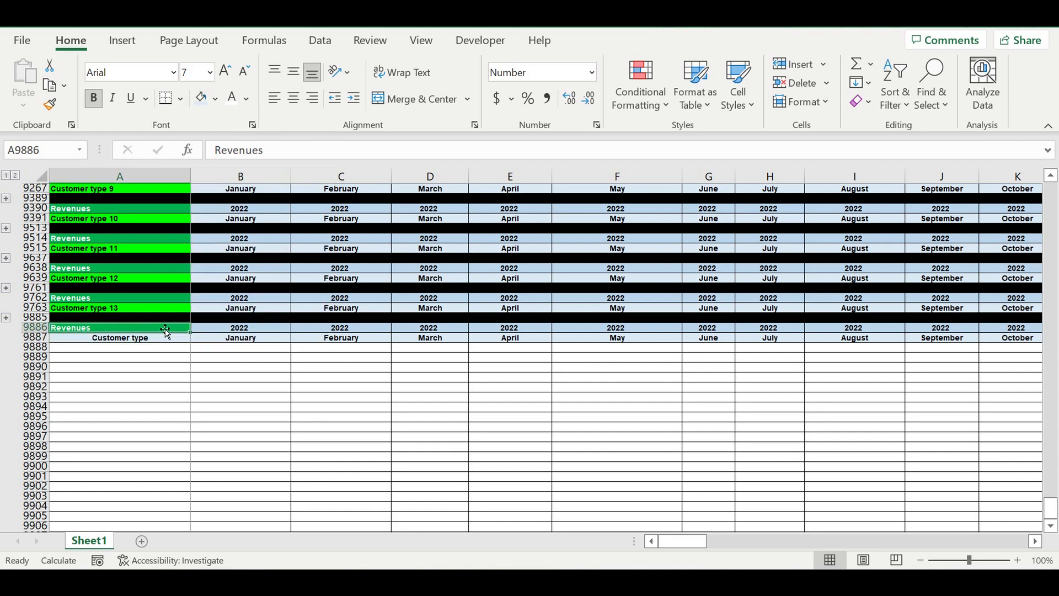
left_click(216, 98)
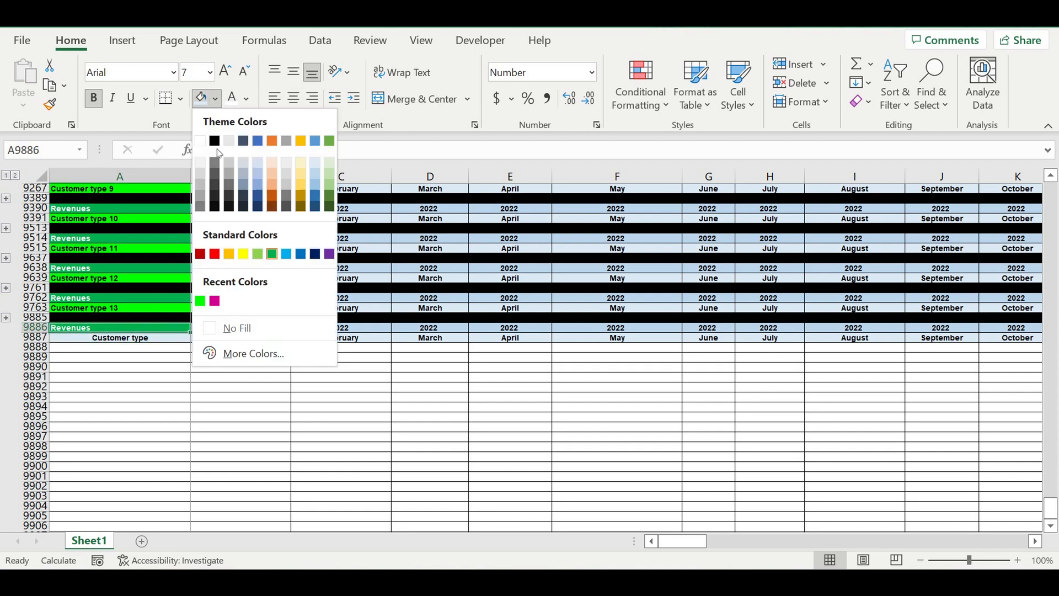
left_click(315, 255)
left_click(221, 400)
Step: Link the cell below the Customer type label to the Customer type 1 name in A21
left_click(171, 348)
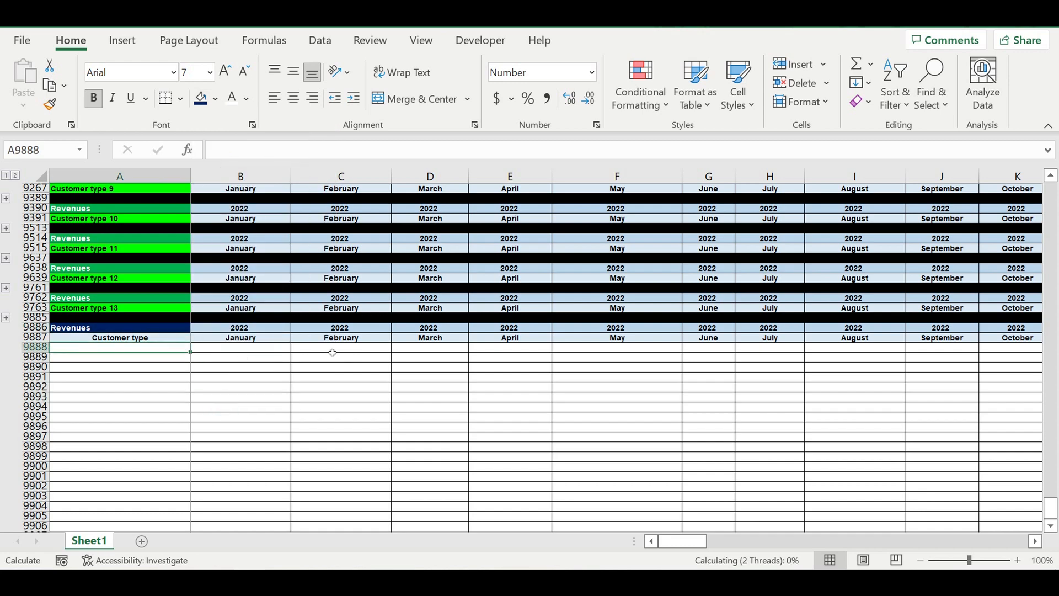
type("=")
left_click_drag(1051, 505, 1051, 193)
left_click_drag(1058, 151, 1057, 151)
left_click(103, 389)
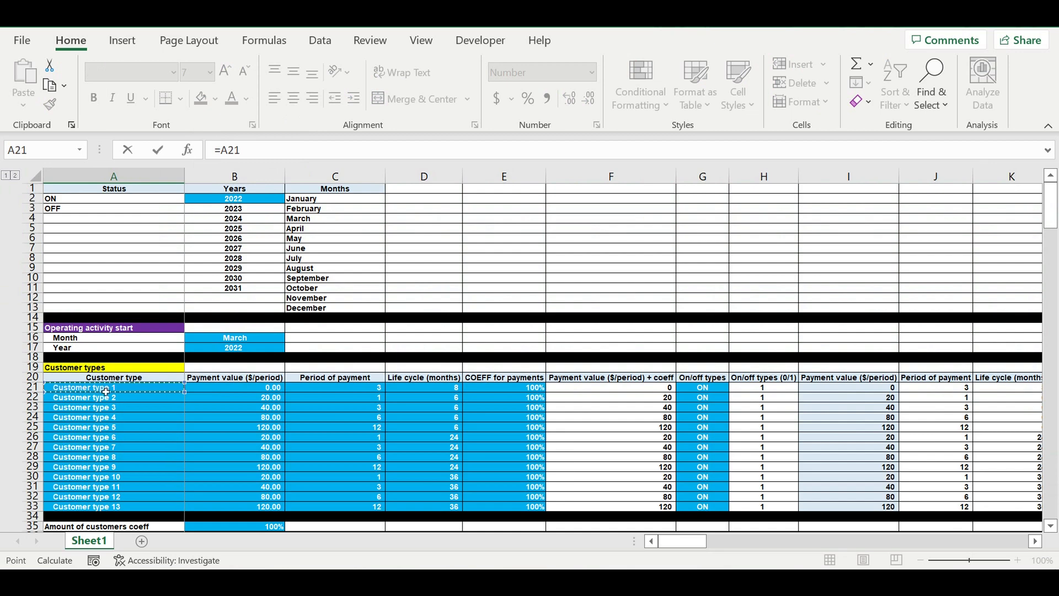
key("Return")
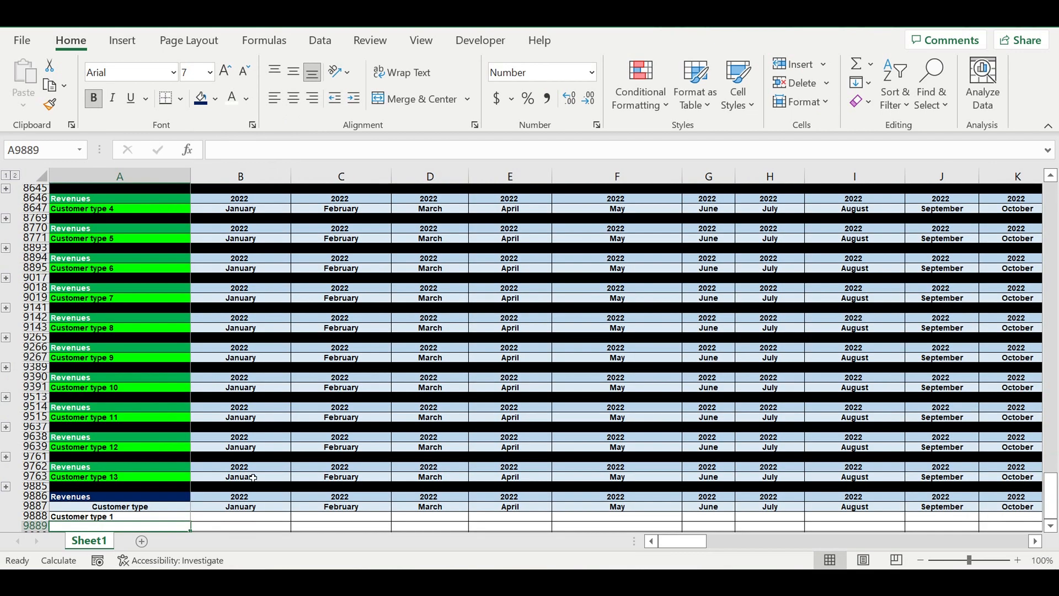
Step: Indent the linked name and fill it down to list all thirteen customer types
scroll(206, 421, "down", 6)
left_click(141, 338)
left_click(354, 98)
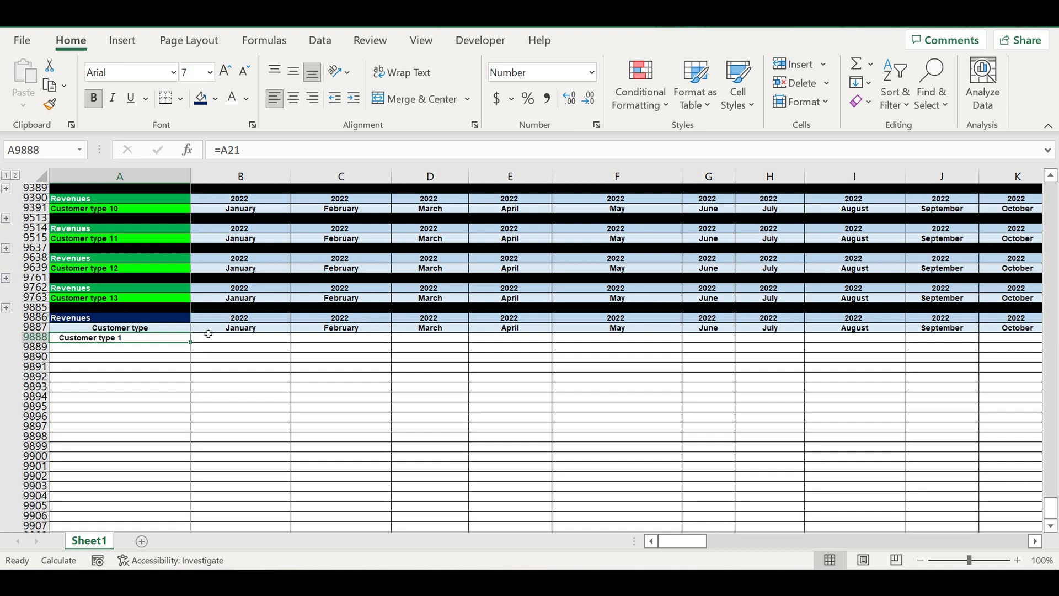
left_click_drag(193, 351, 179, 468)
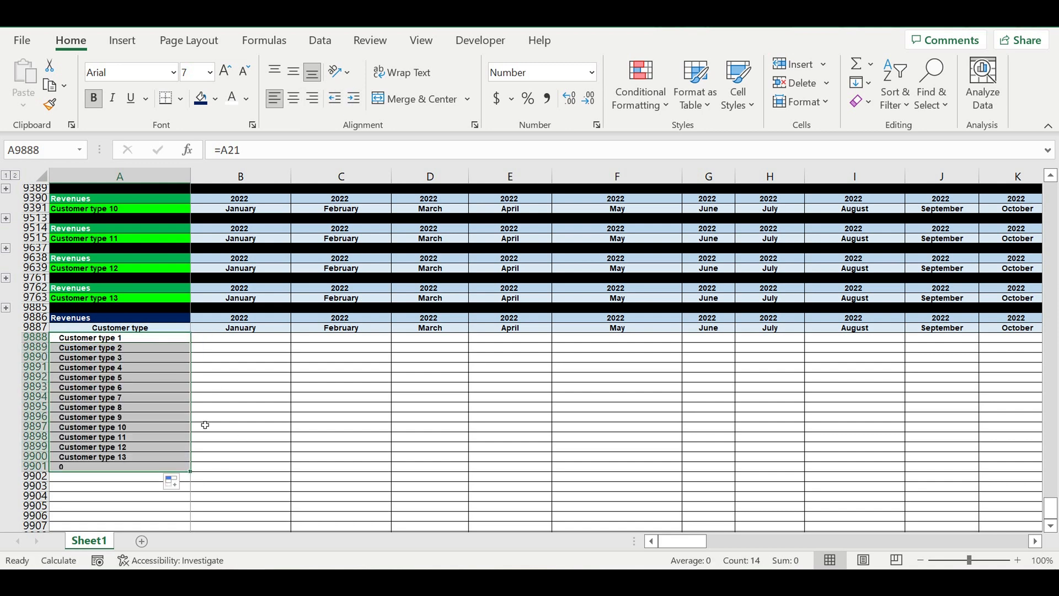
Step: Clear the extra row below the customer list and fill it black as a separator
left_click(38, 470)
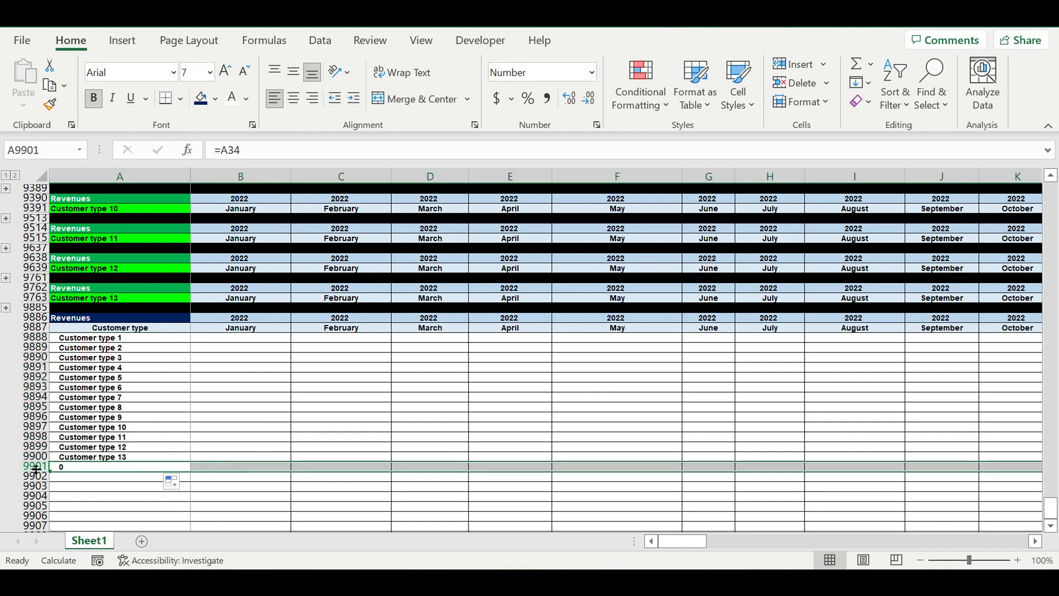
key("Delete")
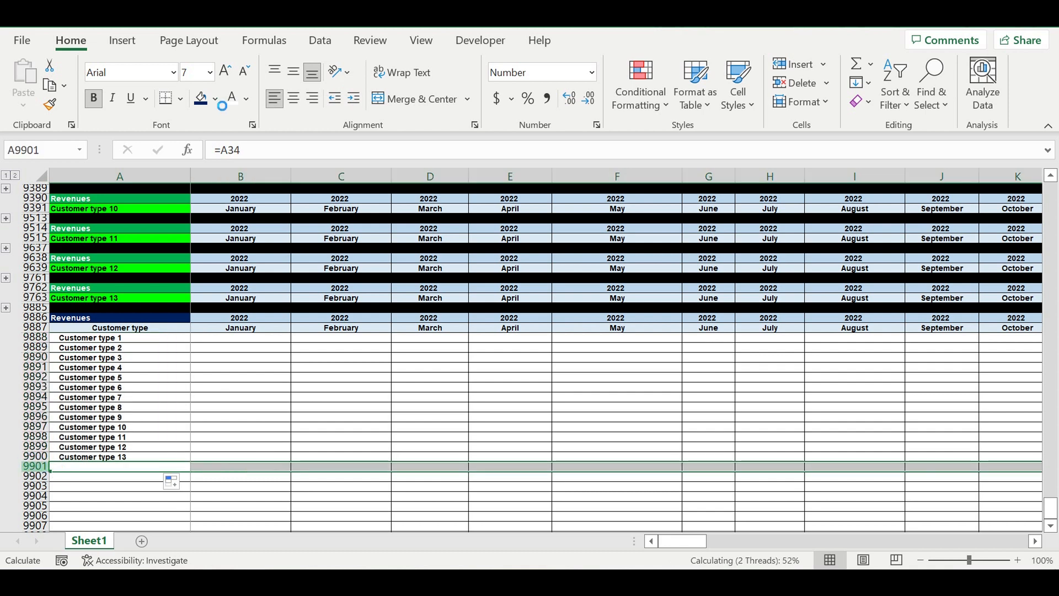
left_click(216, 99)
left_click(214, 141)
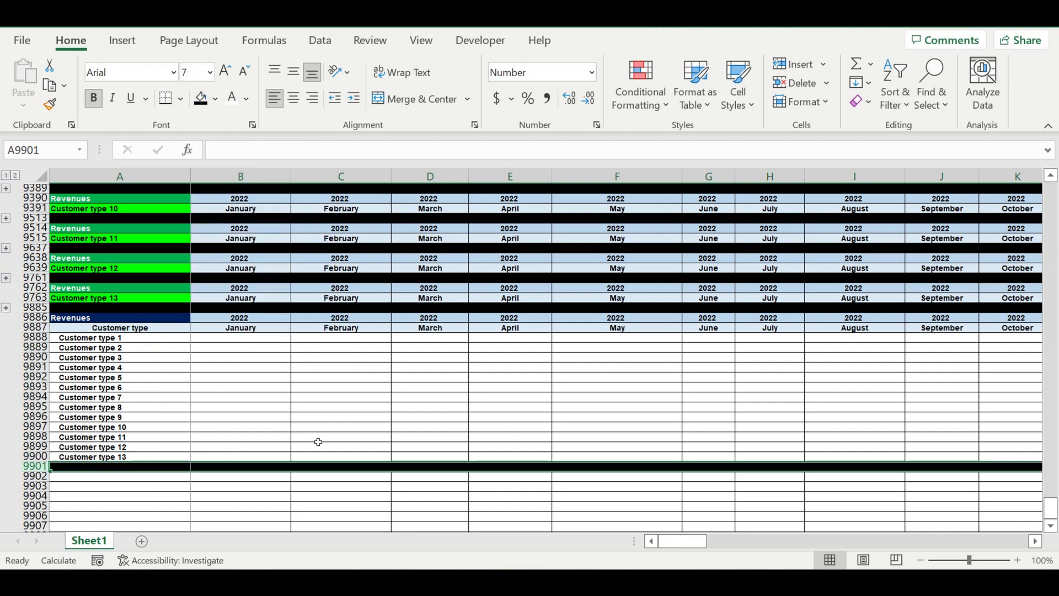
Step: Expand the Customer type 13 block and enter a SUM in B9900 totalling its January revenues B9765:B9884
left_click(260, 417)
left_click(230, 337)
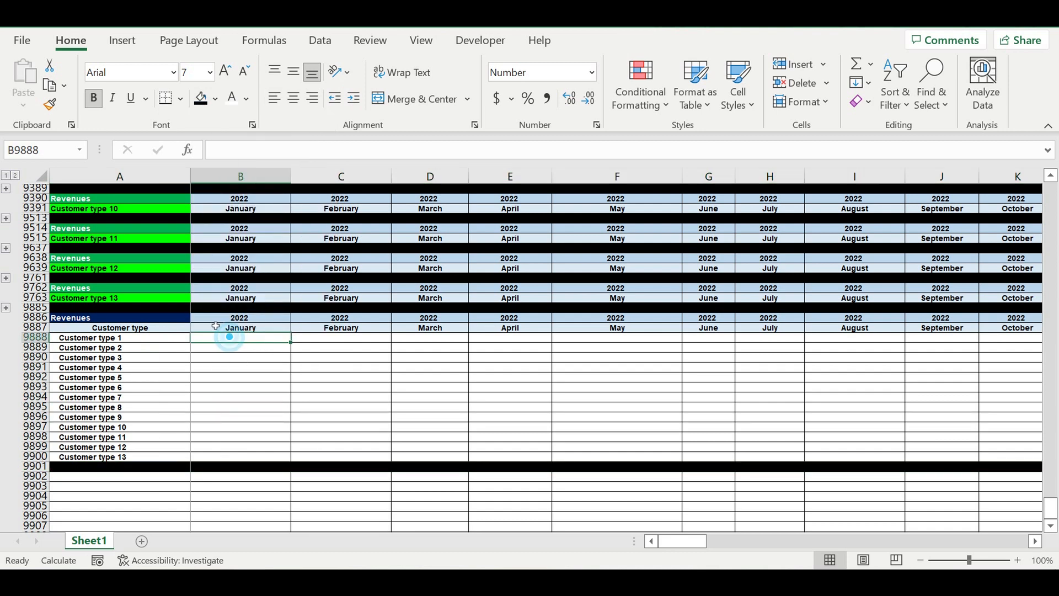
left_click(6, 308)
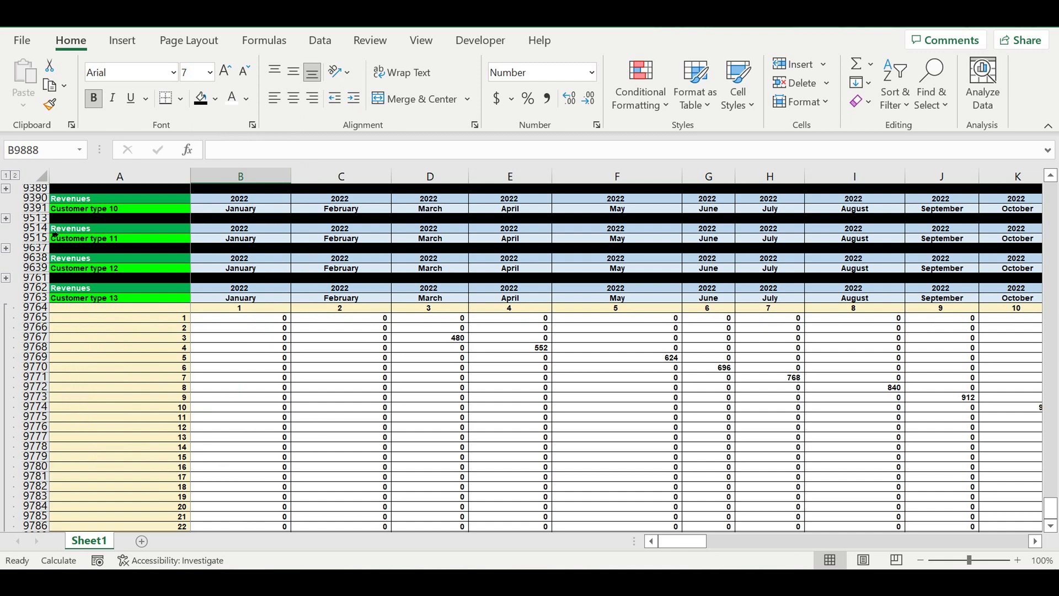
scroll(59, 223, "down", 20)
scroll(115, 333, "up", 7)
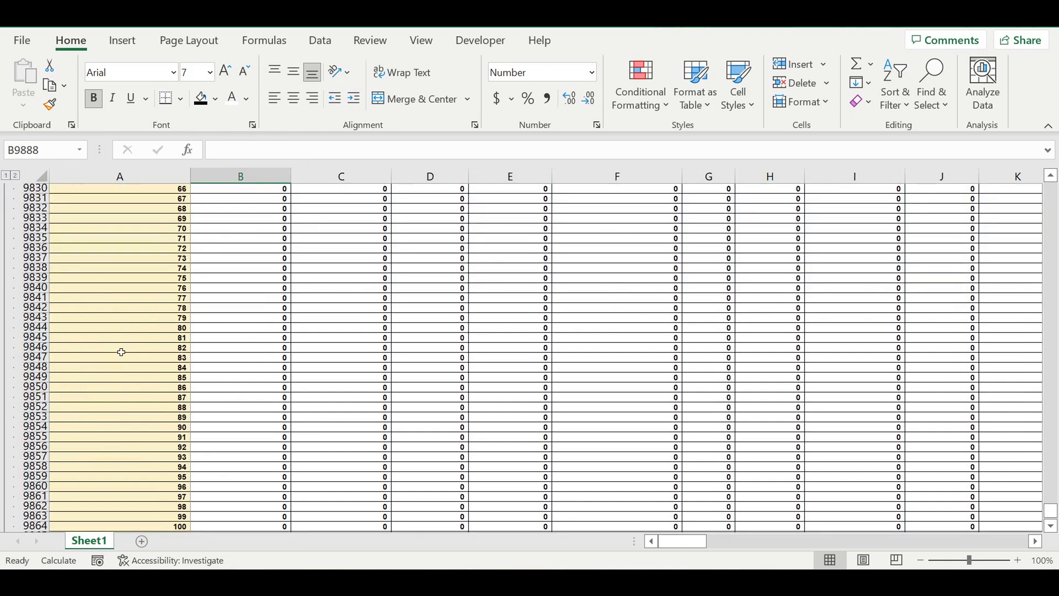
scroll(127, 410, "down", 14)
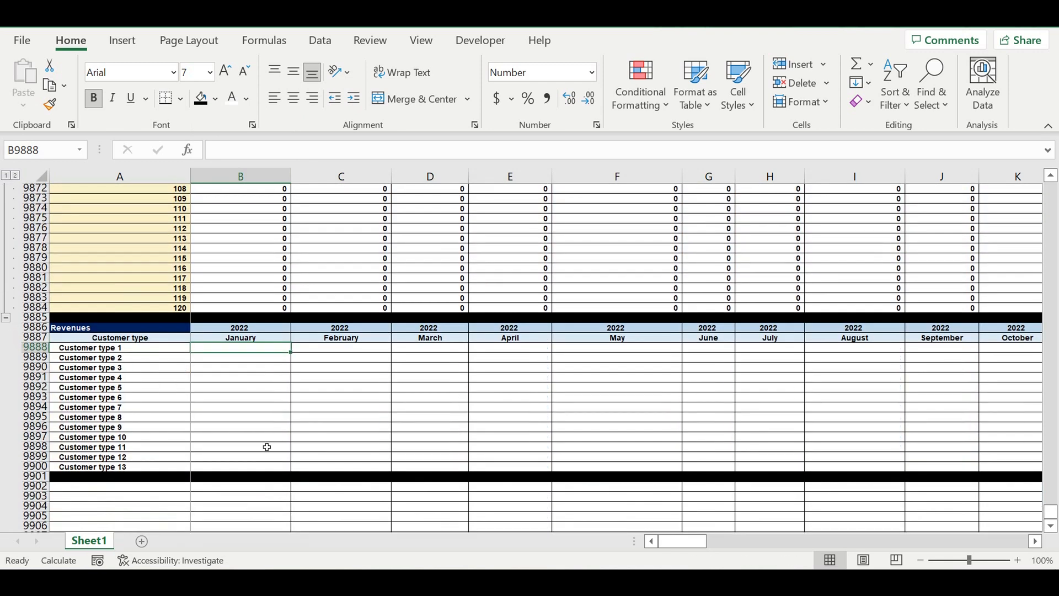
left_click(214, 472)
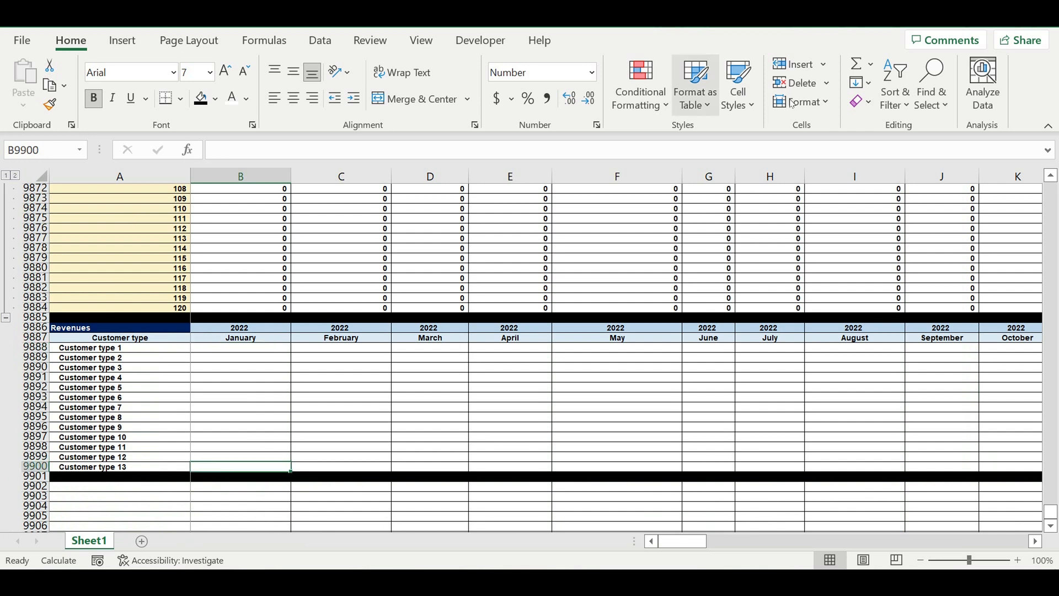
left_click(855, 62)
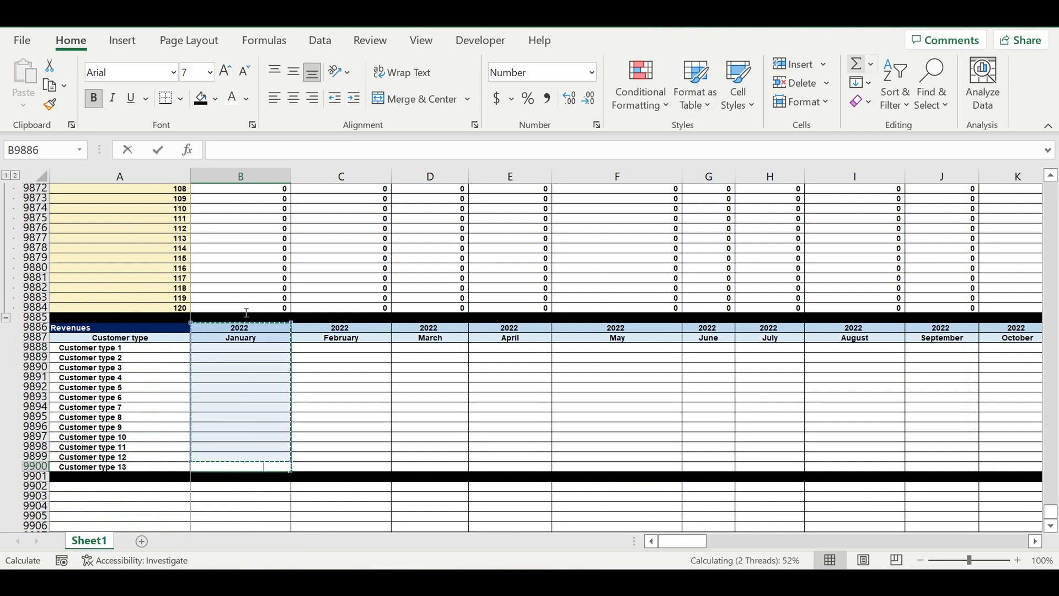
left_click_drag(225, 309, 229, 236)
scroll(353, 402, "down", 4)
scroll(353, 402, "down", 20)
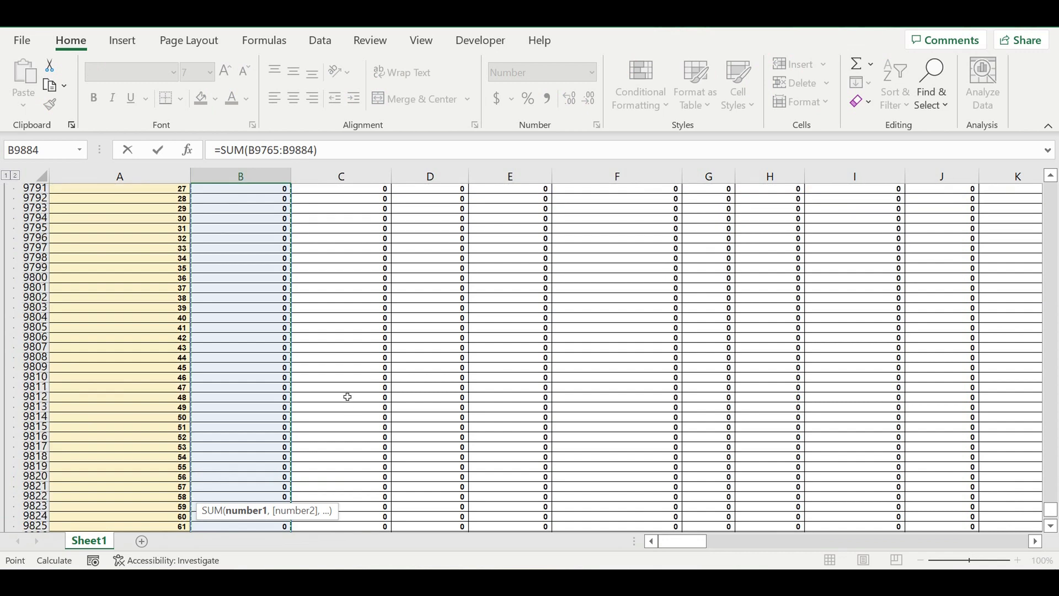
scroll(337, 391, "down", 6)
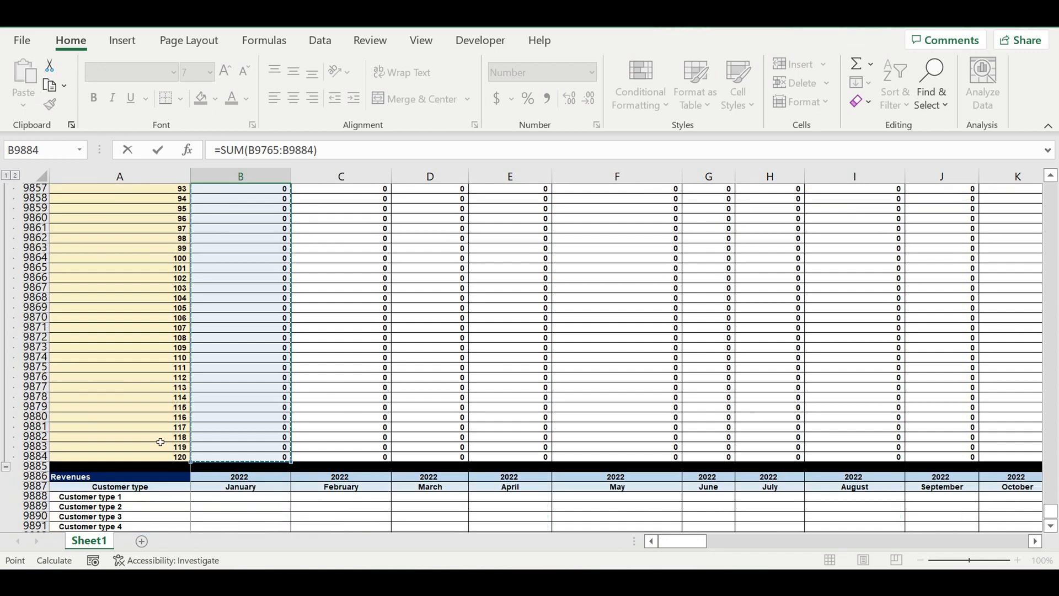
key("Return")
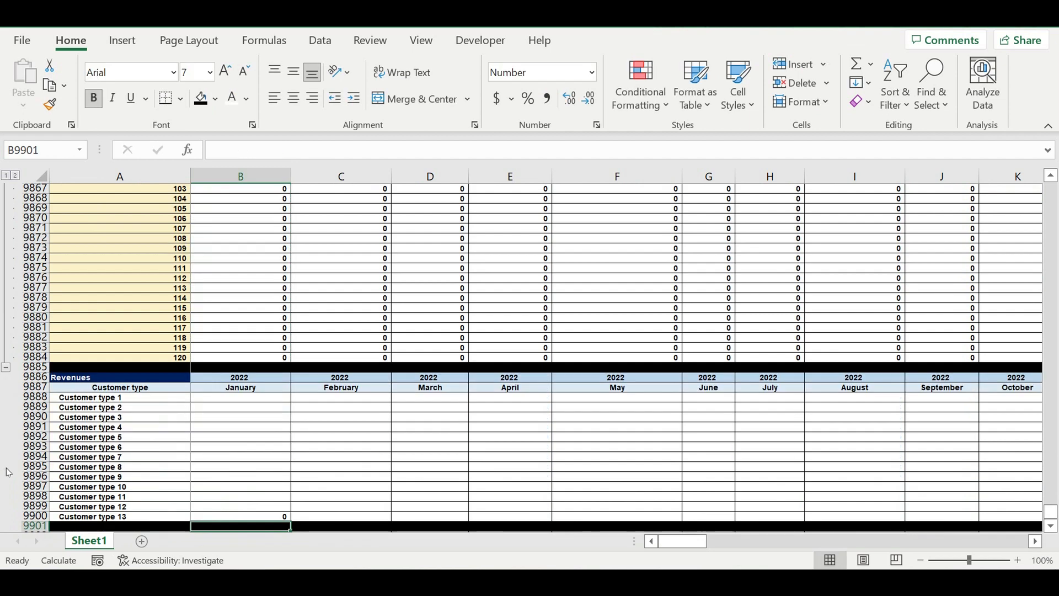
Step: Expand the Customer type 12 block and sum its January revenues B9641:B9760 into B9899
left_click(5, 367)
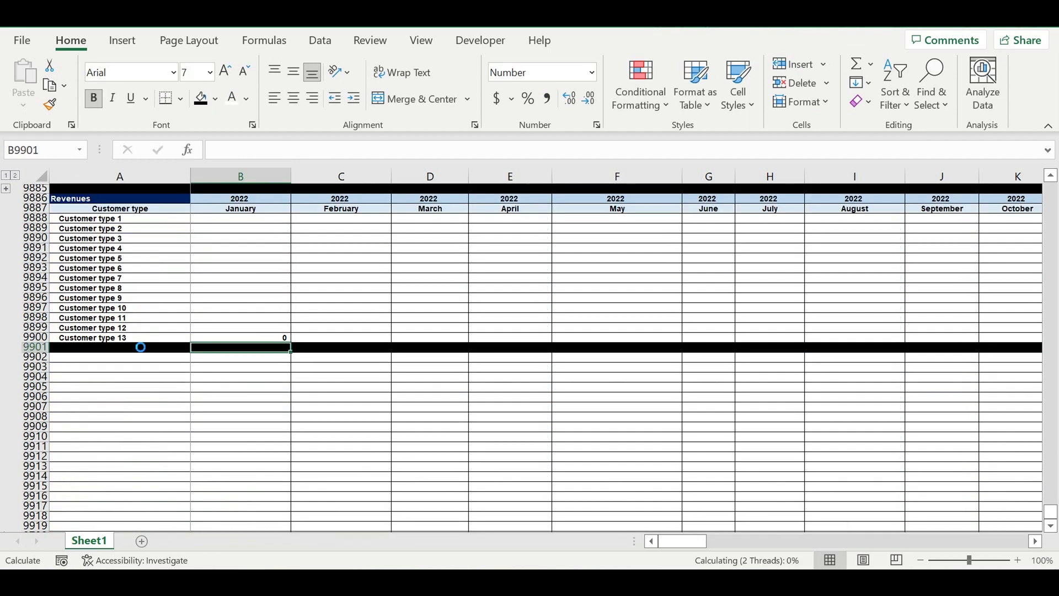
scroll(129, 328, "up", 3)
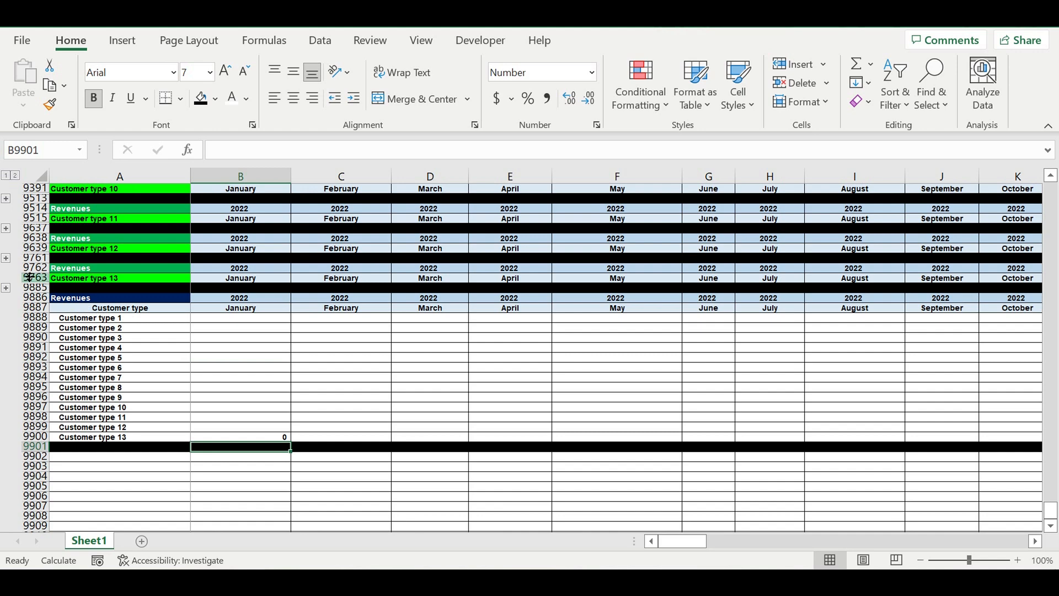
left_click(6, 257)
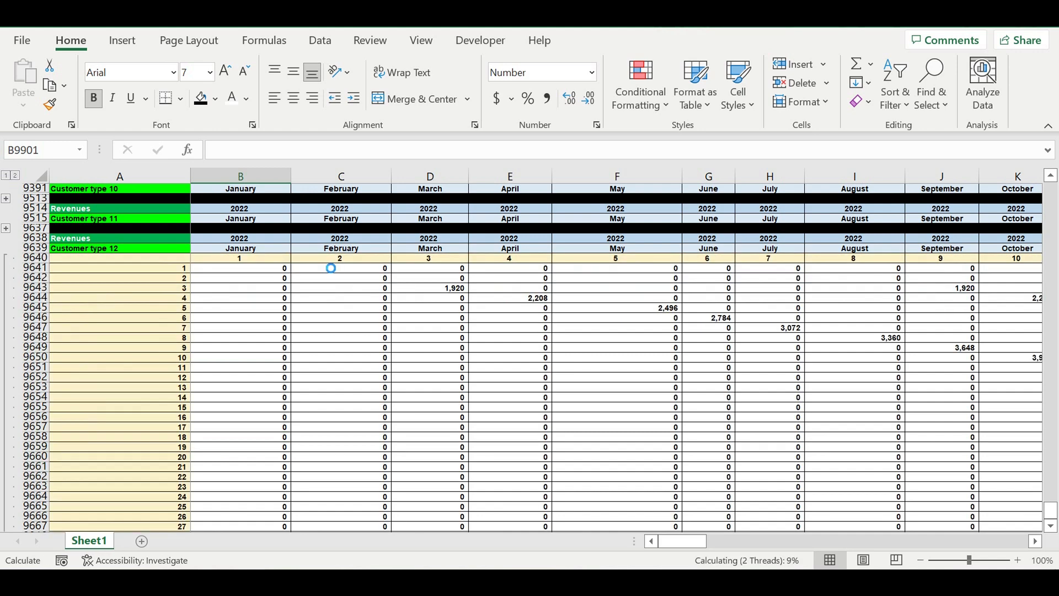
scroll(326, 397, "down", 20)
left_click(265, 367)
left_click(858, 64)
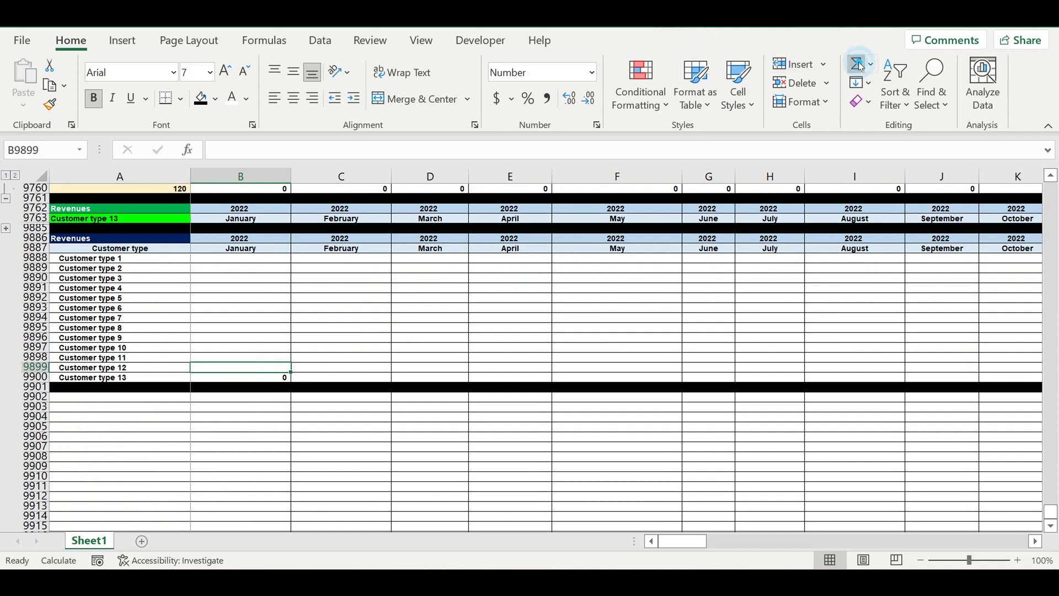
scroll(283, 330, "up", 4)
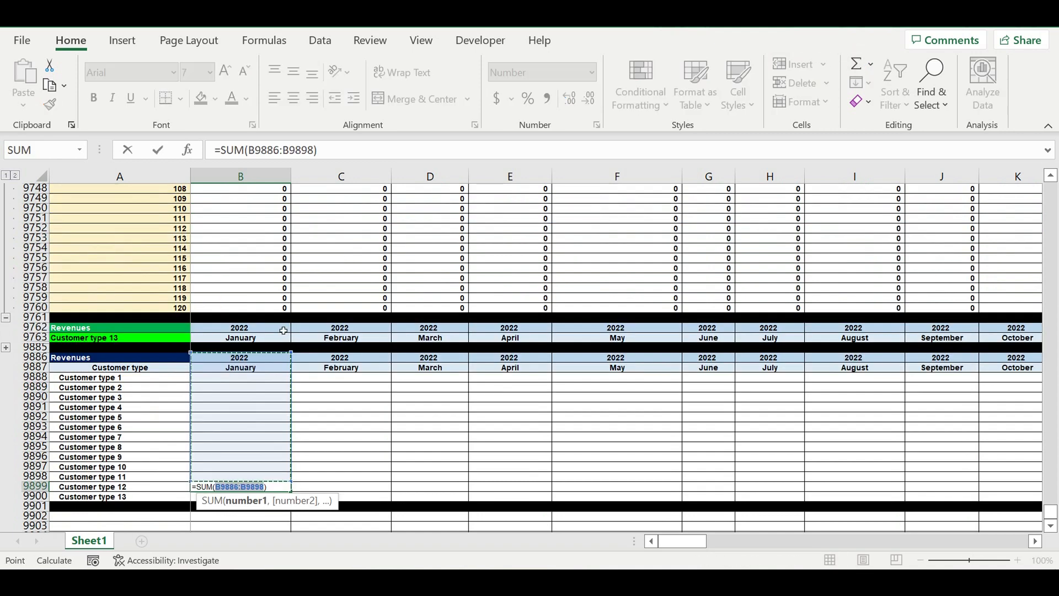
left_click_drag(265, 308, 260, 232)
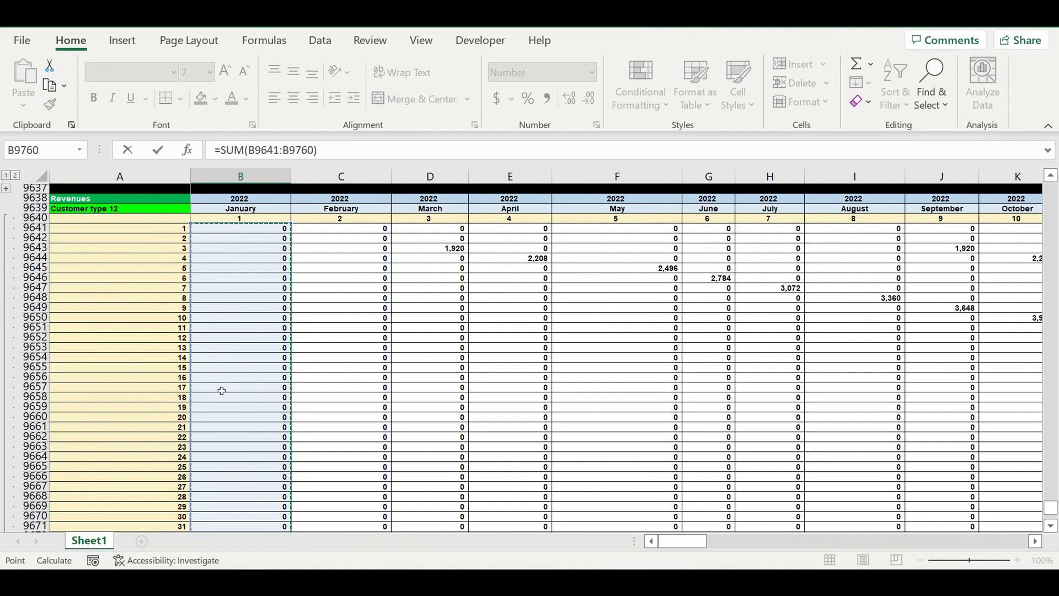
key("Return")
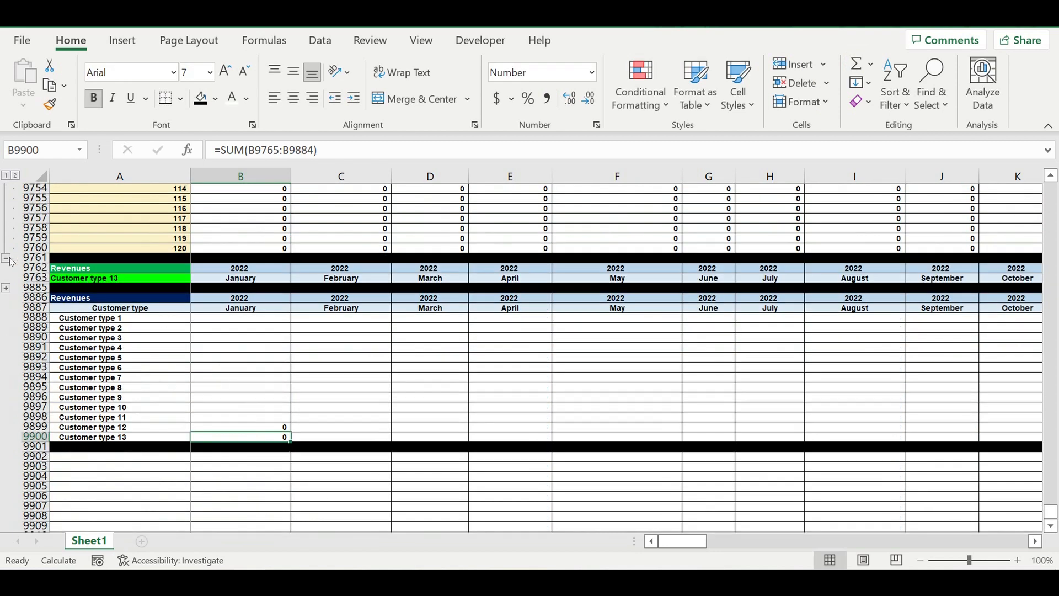
Step: Expand the Customer type 11 block and sum its January revenues B9517:B9636 into B9898
left_click(9, 259)
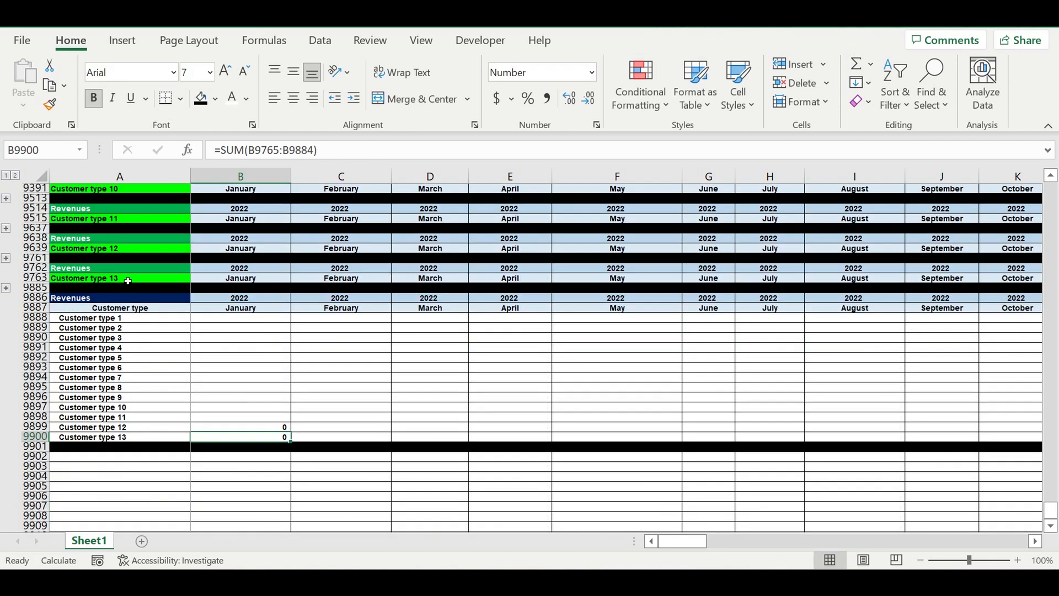
left_click(6, 229)
scroll(309, 359, "down", 20)
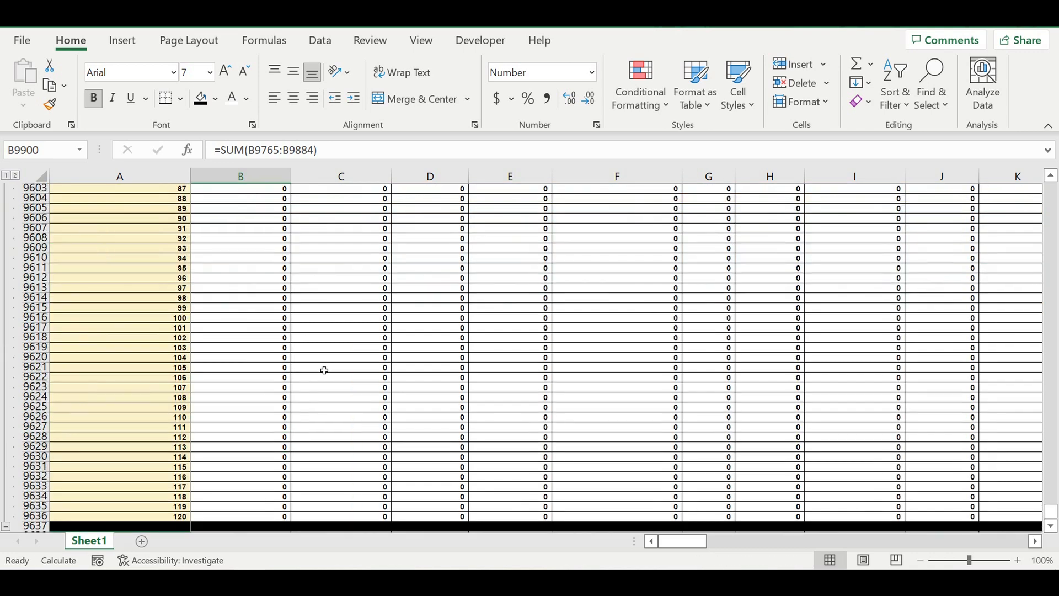
scroll(331, 382, "down", 9)
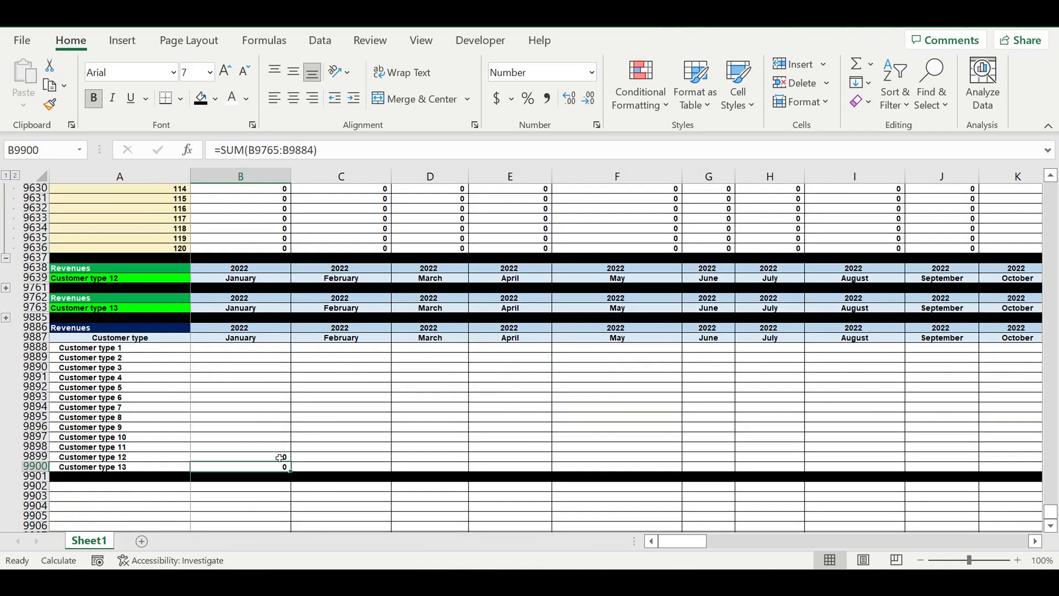
left_click(265, 448)
key("alt+equal")
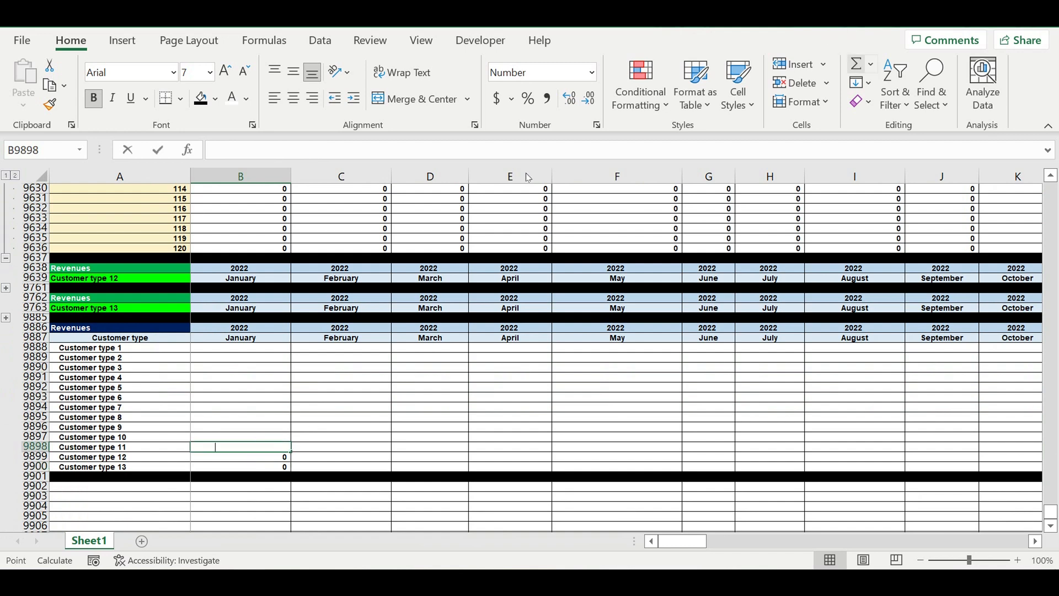
left_click(240, 248)
key("ctrl+shift+Up")
left_click_drag(240, 31, 265, 232)
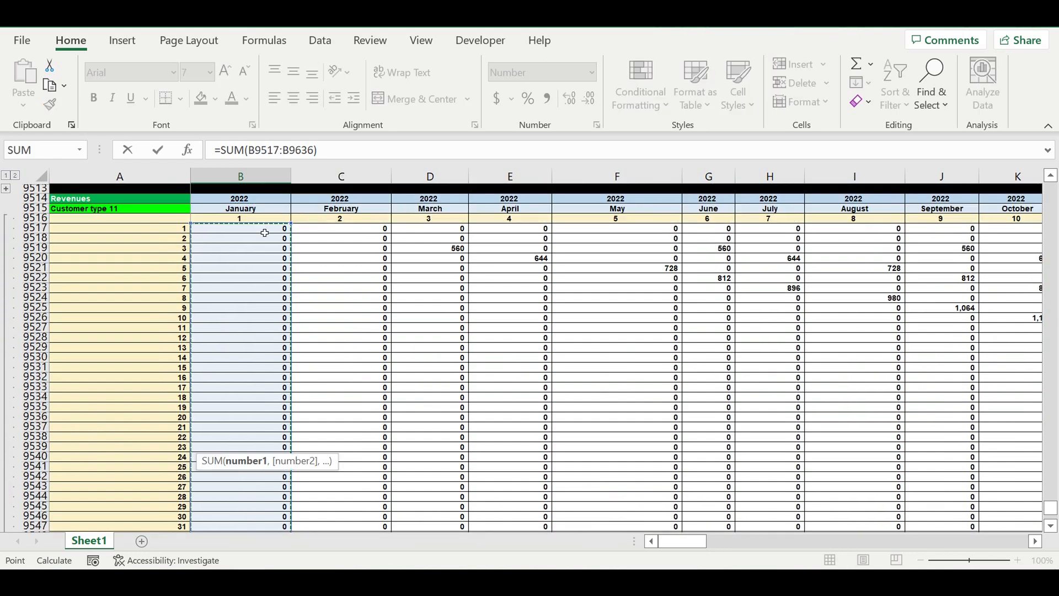
key("Return")
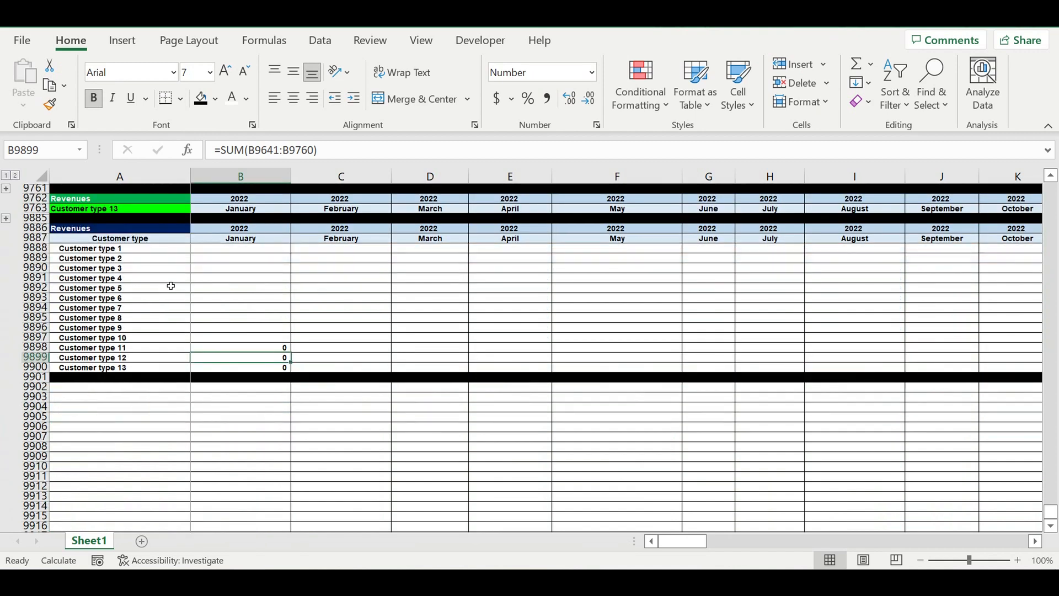
Step: Expand the Customer type 10 block and sum its January revenues B9393:B9512 into B9897
scroll(171, 286, "up", 3)
left_click(6, 258)
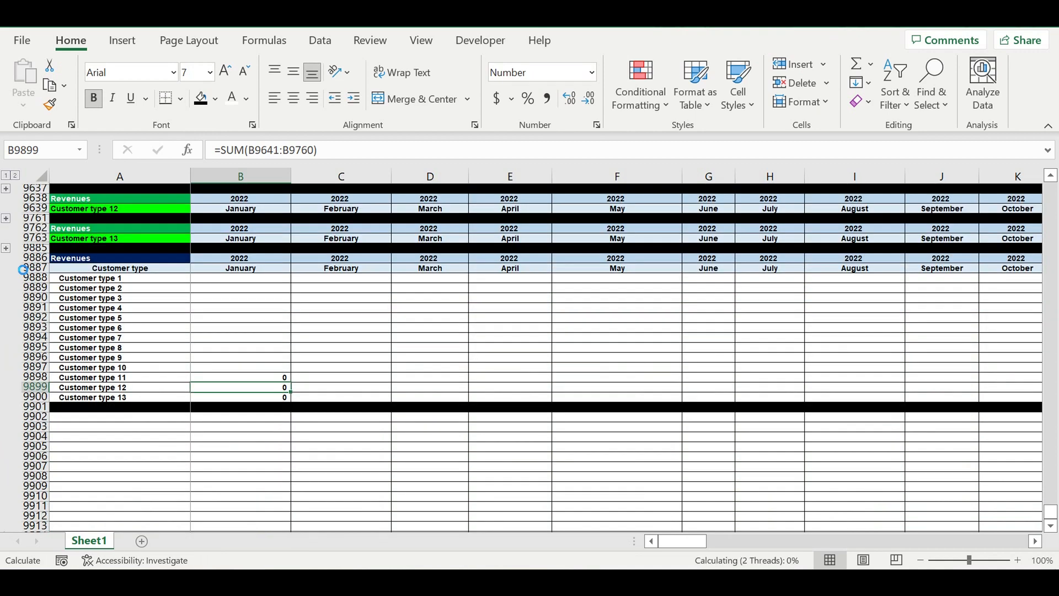
scroll(236, 352, "up", 4)
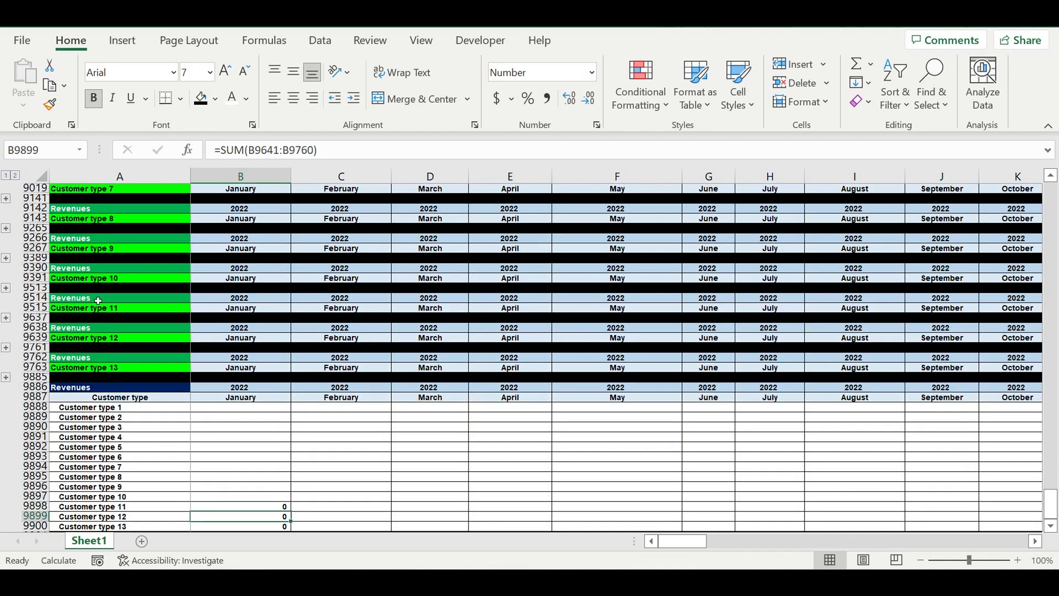
left_click(6, 288)
scroll(397, 430, "down", 20)
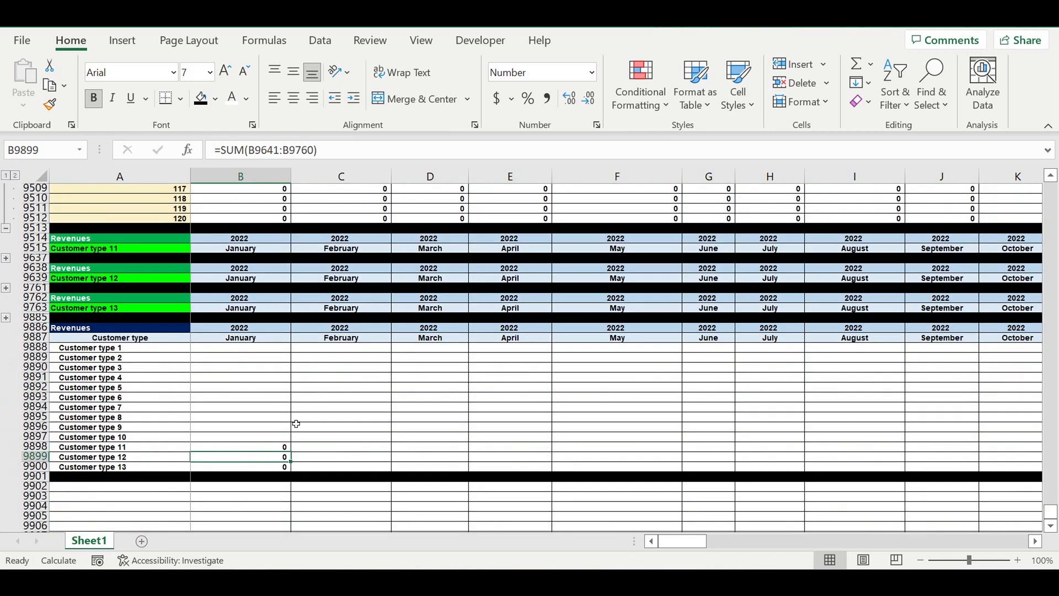
left_click(272, 439)
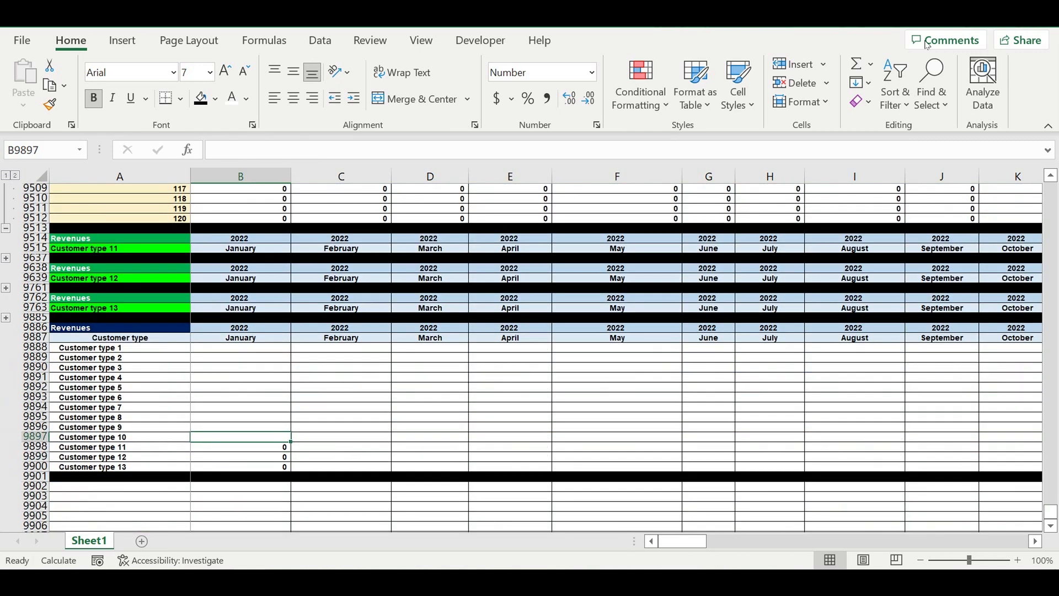
left_click(852, 66)
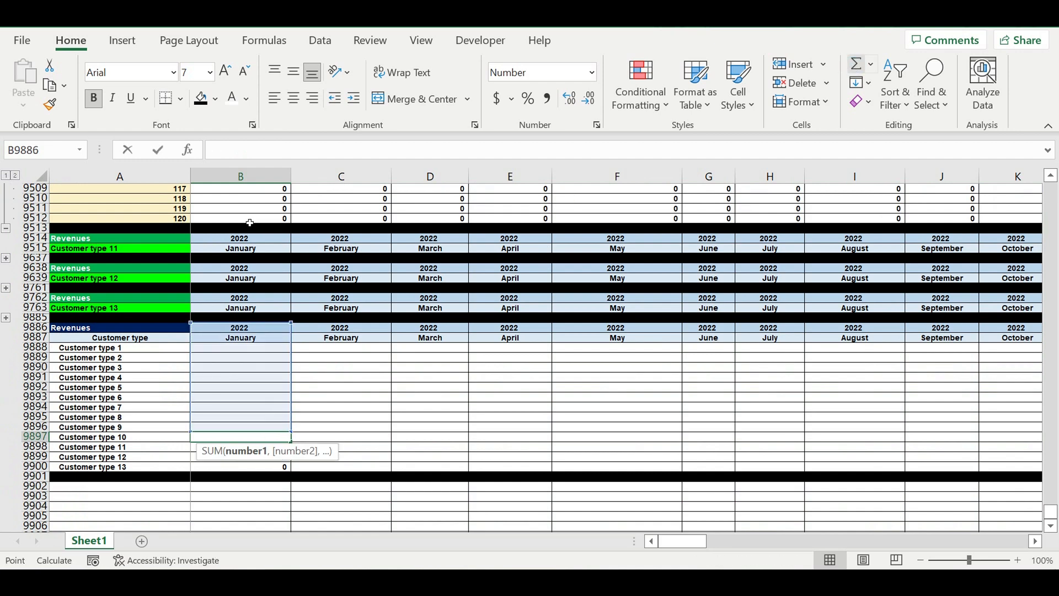
mouse_move(240, 218)
left_mouse_down()
mouse_move(231, 146)
mouse_move(264, 179)
mouse_move(251, 218)
left_mouse_up()
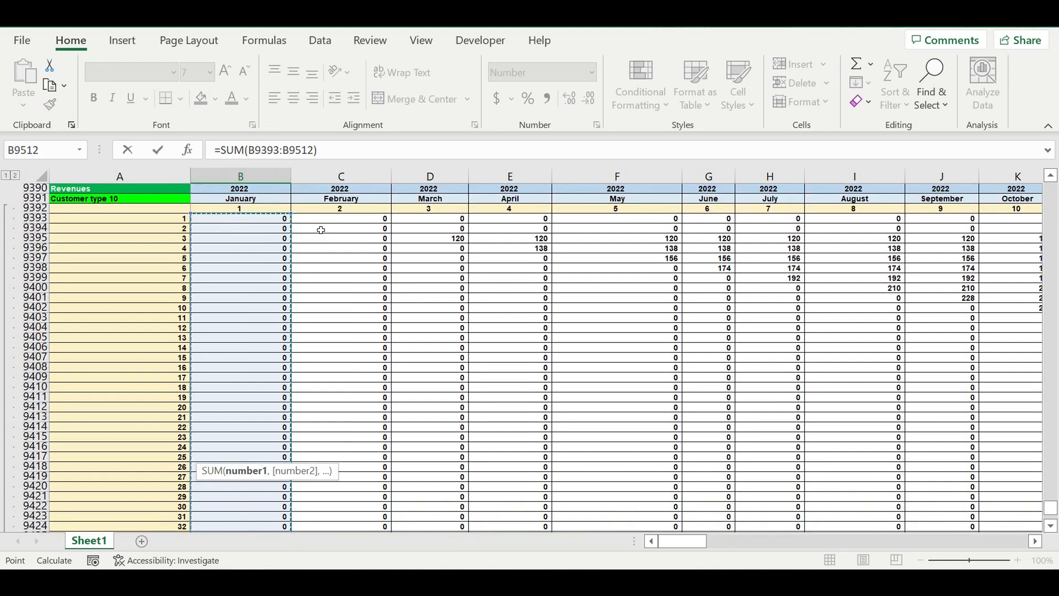
key("Return")
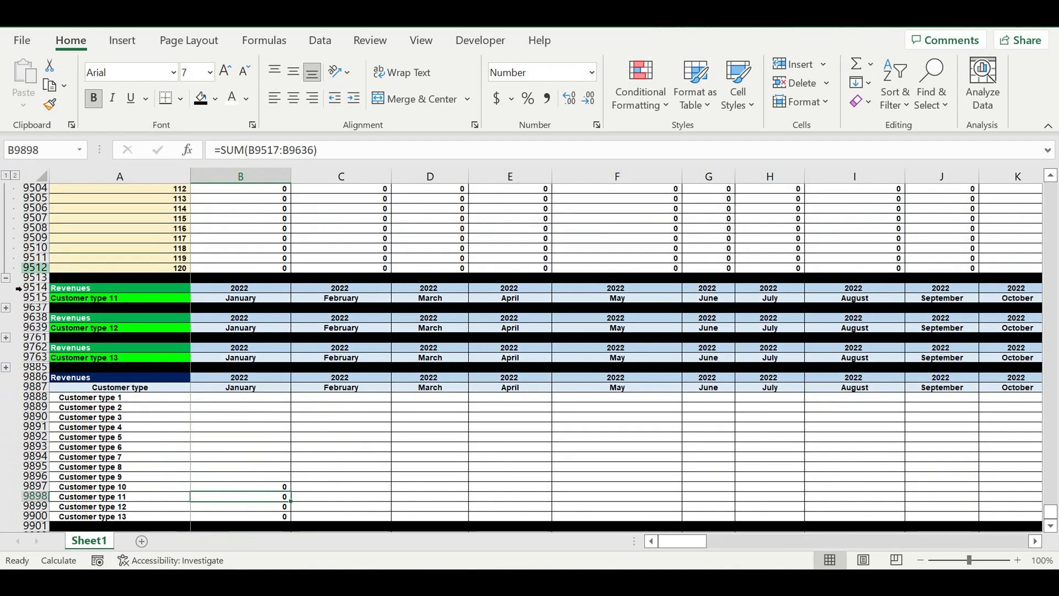
Step: Expand the Customer type 9 block and sum its January revenues B9269:B9388 into B9896
left_click(6, 278)
scroll(60, 255, "up", 5)
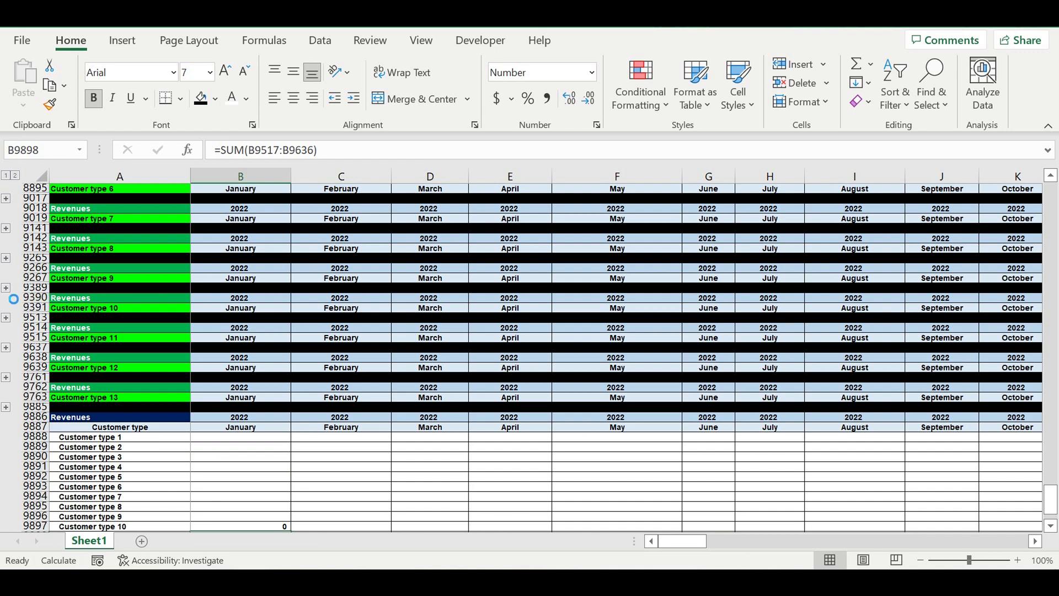
left_click(6, 288)
scroll(288, 382, "down", 20)
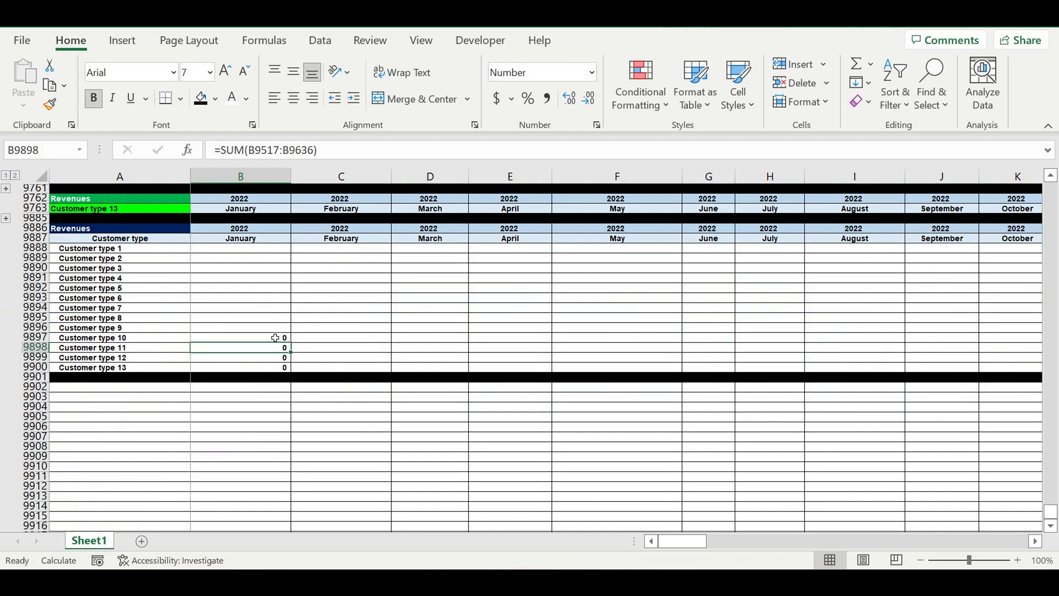
left_click(260, 327)
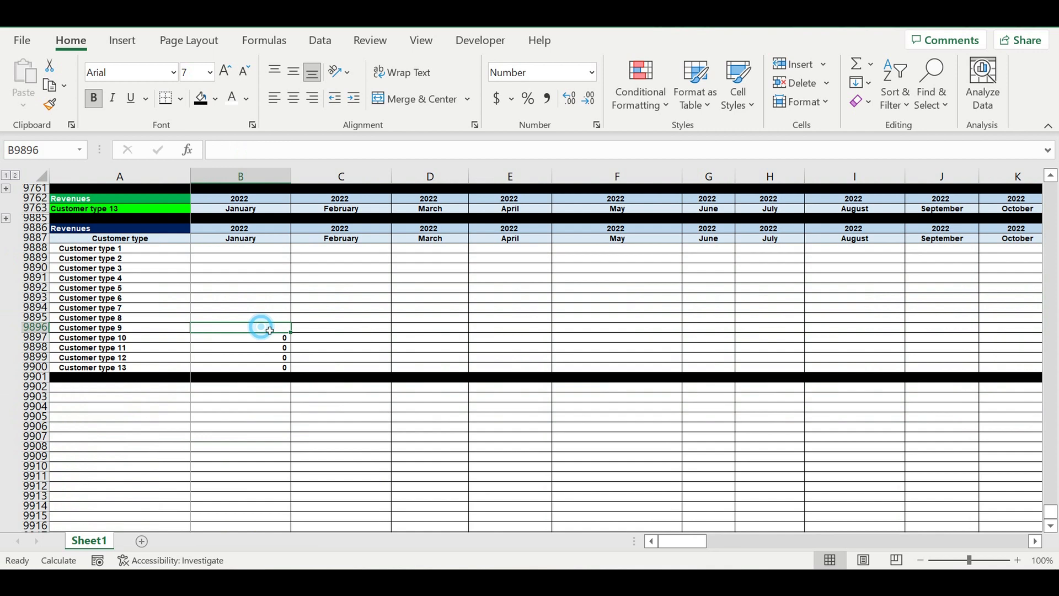
left_click(857, 63)
scroll(257, 284, "up", 6)
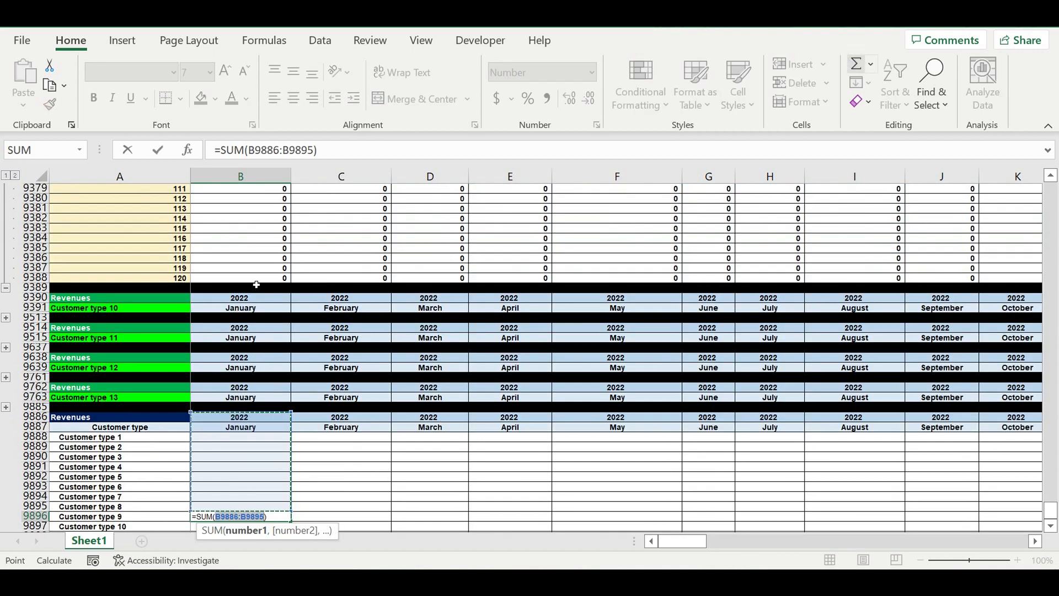
left_click_drag(256, 285, 254, 43)
left_click_drag(255, 43, 255, 232)
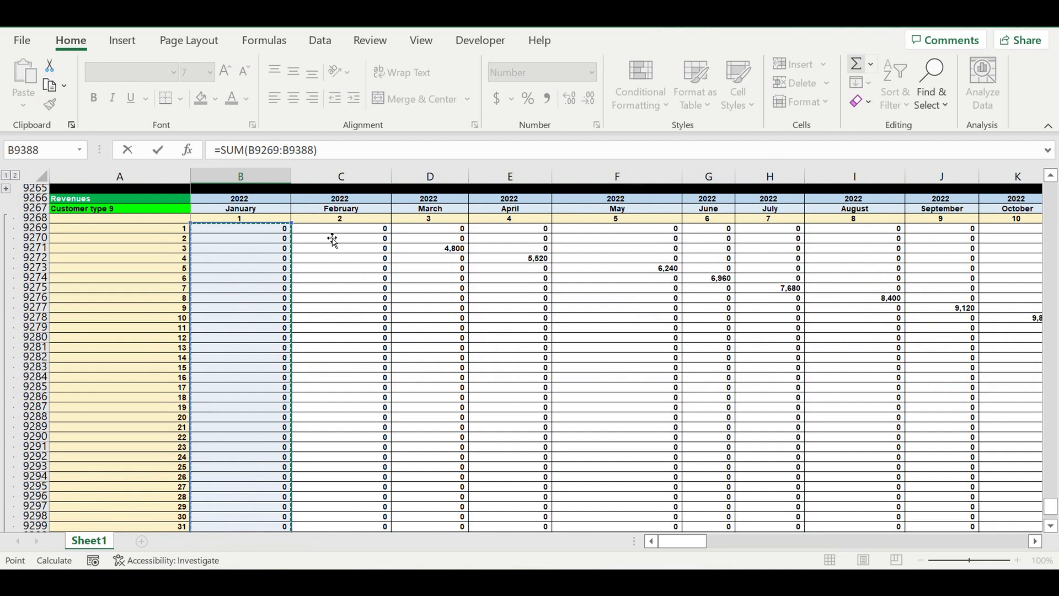
key("Return")
scroll(383, 371, "down", 4)
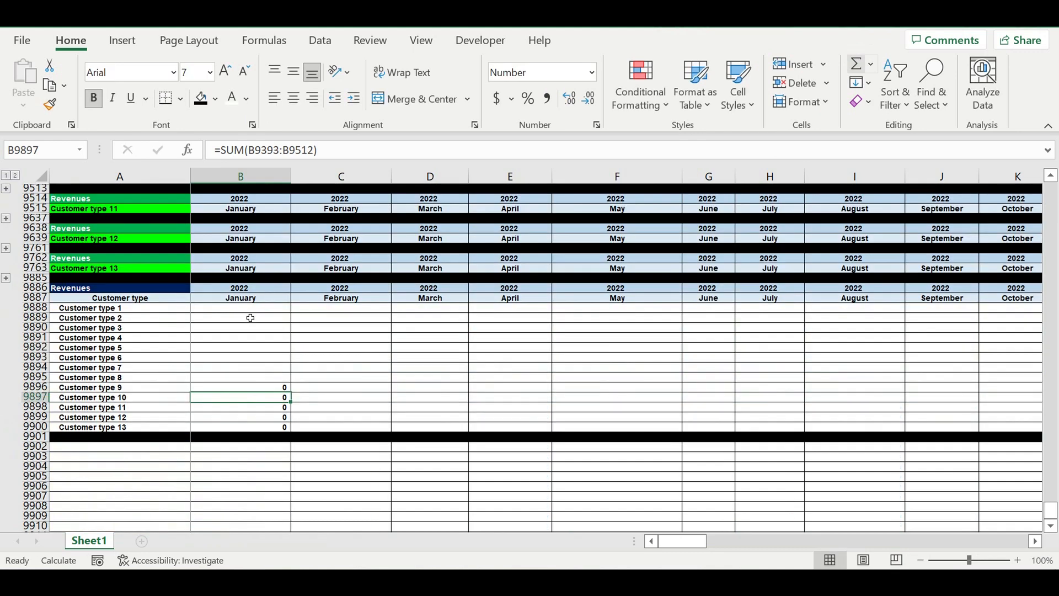
Step: Collapse the Customer type 9 block, expand Customer type 8, and sum its January revenues B9145:B9264 into B9895
scroll(131, 245, "up", 2)
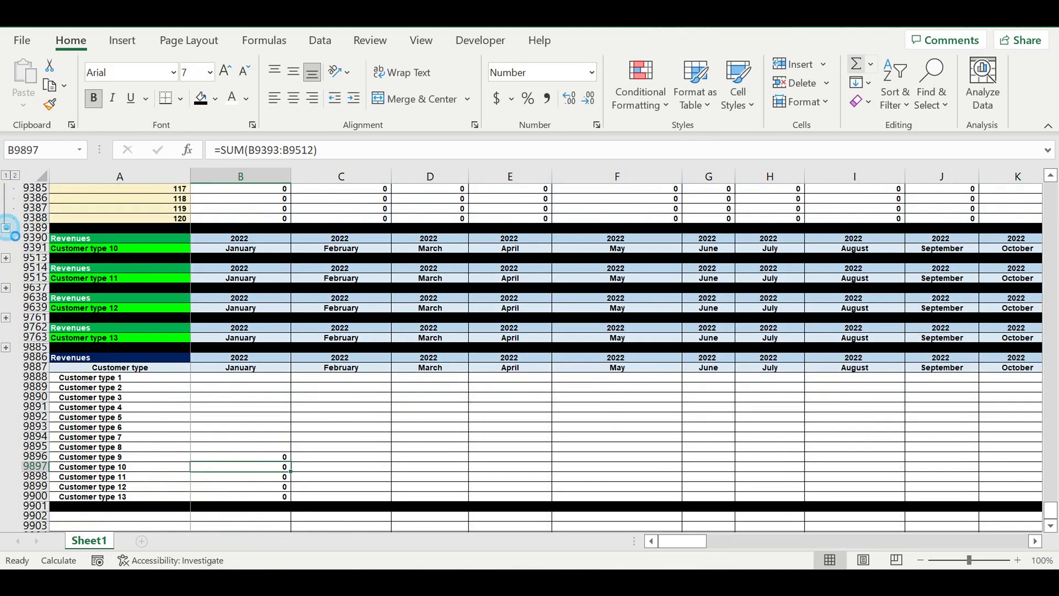
left_click(6, 228)
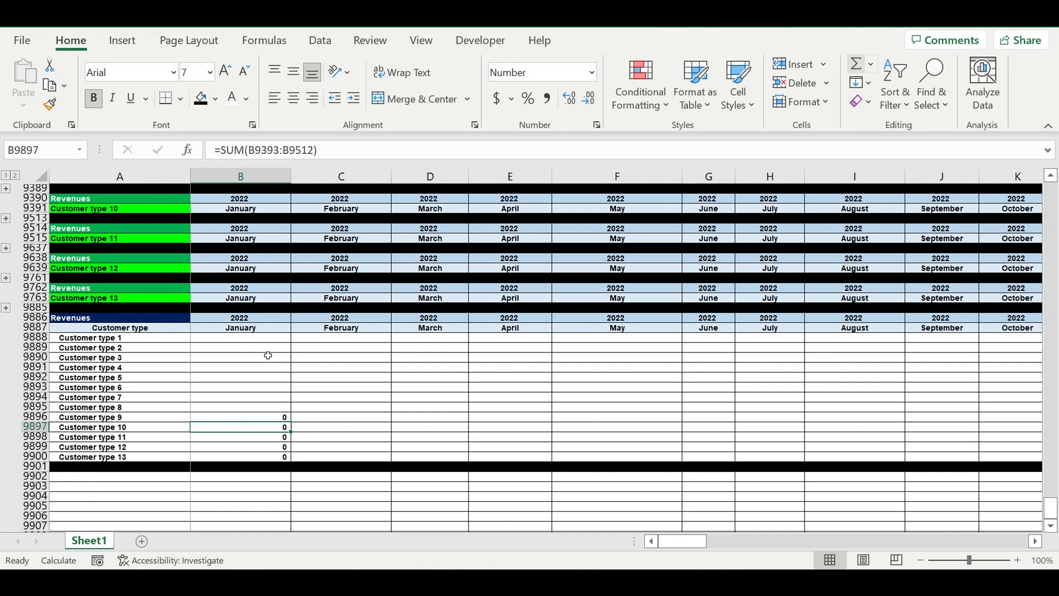
scroll(268, 356, "up", 5)
left_click(6, 318)
scroll(300, 409, "down", 10)
scroll(300, 415, "down", 5)
left_click(258, 480)
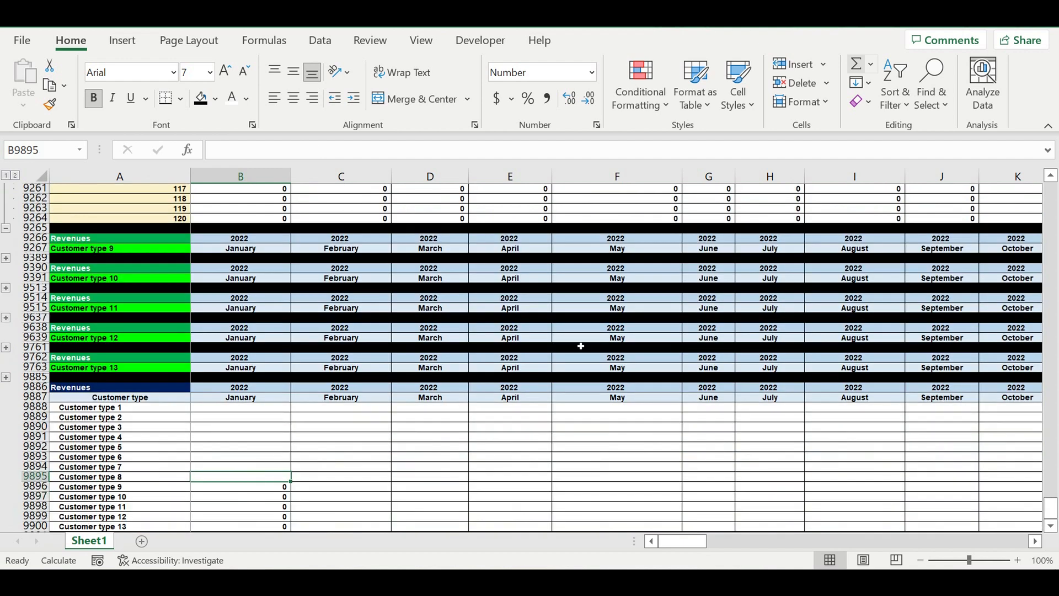
left_click(856, 63)
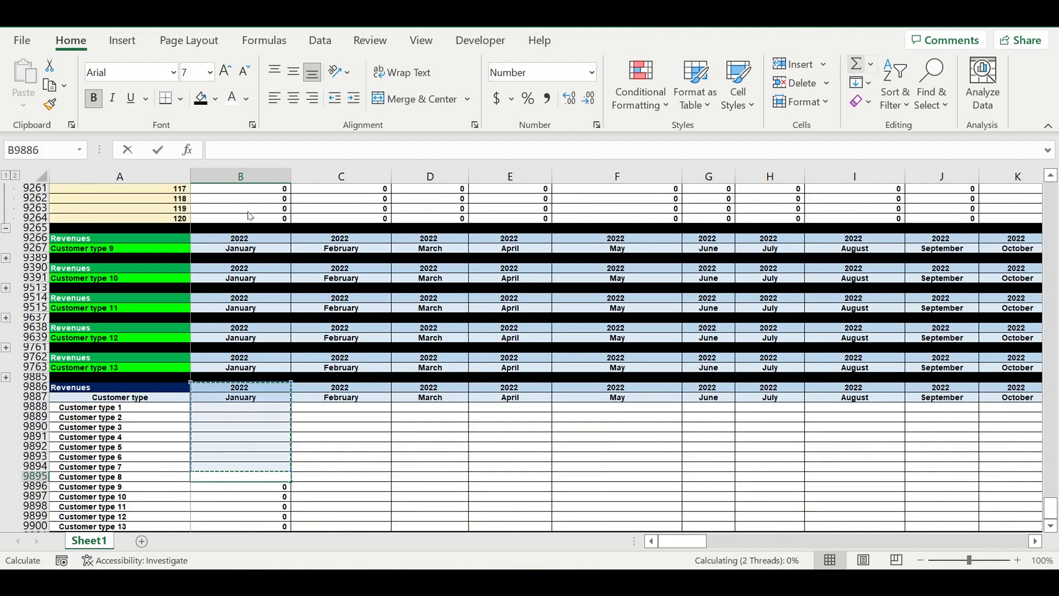
left_click_drag(241, 218, 279, 234)
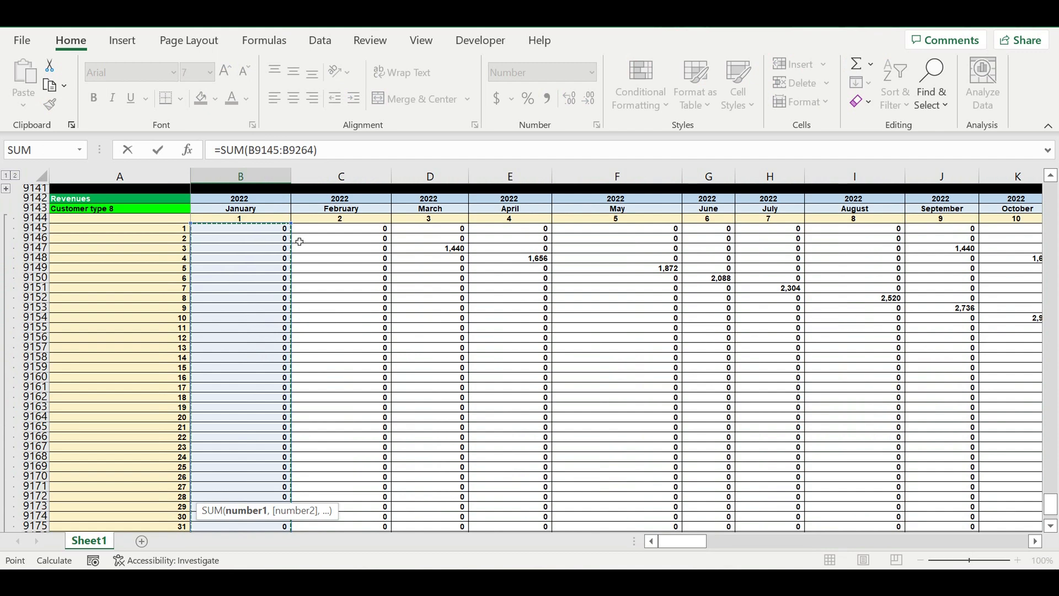
key("Return")
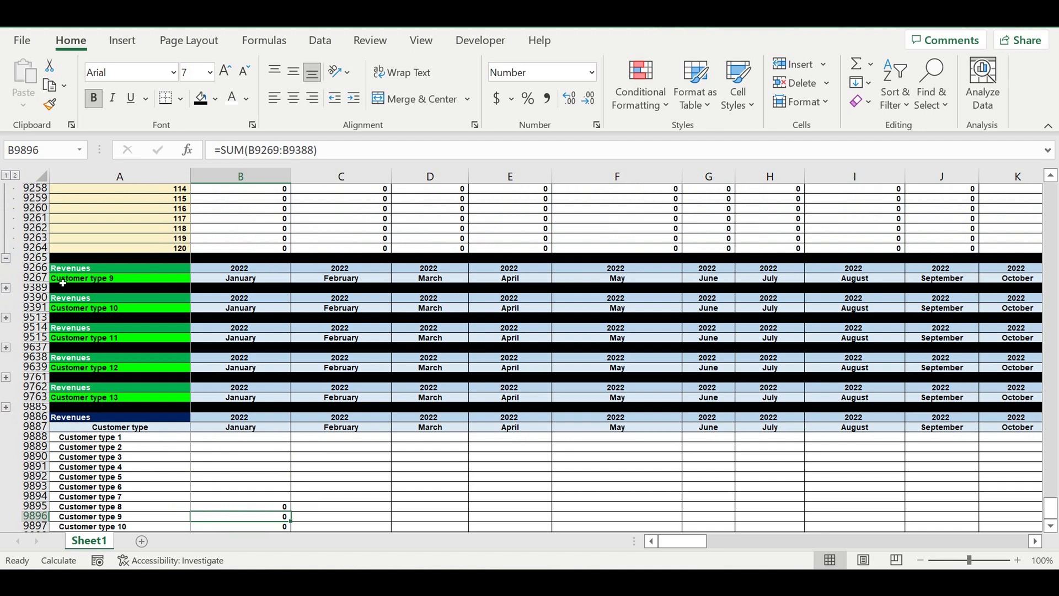
Step: Collapse the Customer type 8 block, expand Customer type 7, and sum its January revenues B9021:B9140 into B9894
left_click(6, 258)
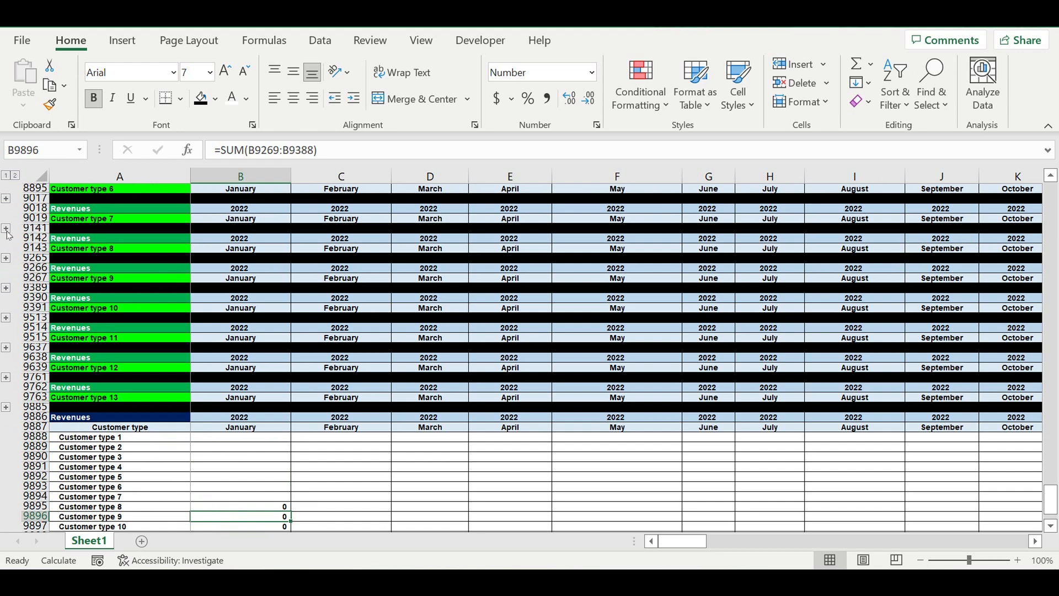
left_click(6, 228)
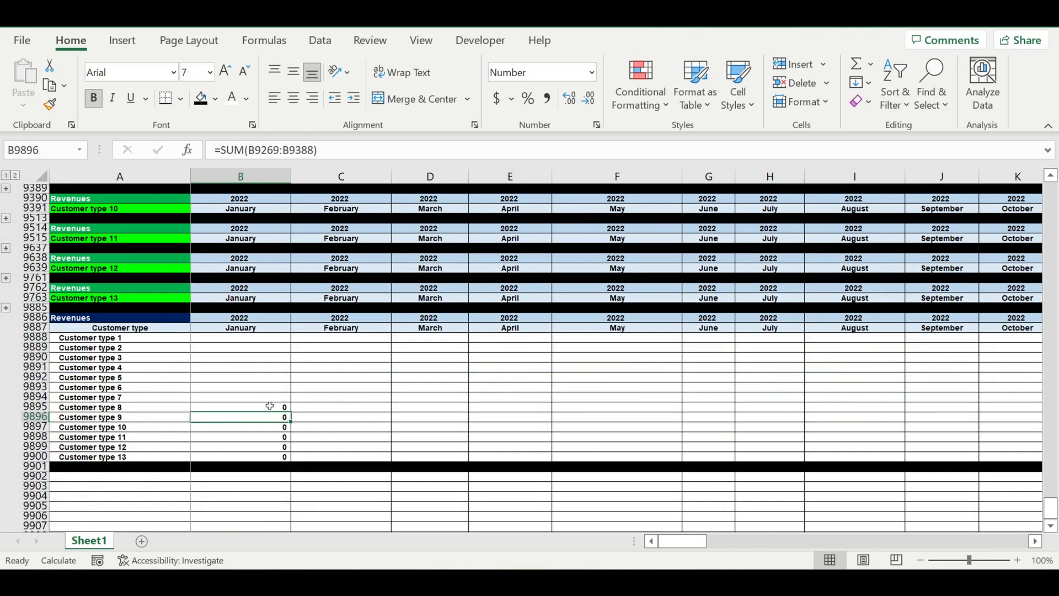
left_click(269, 398)
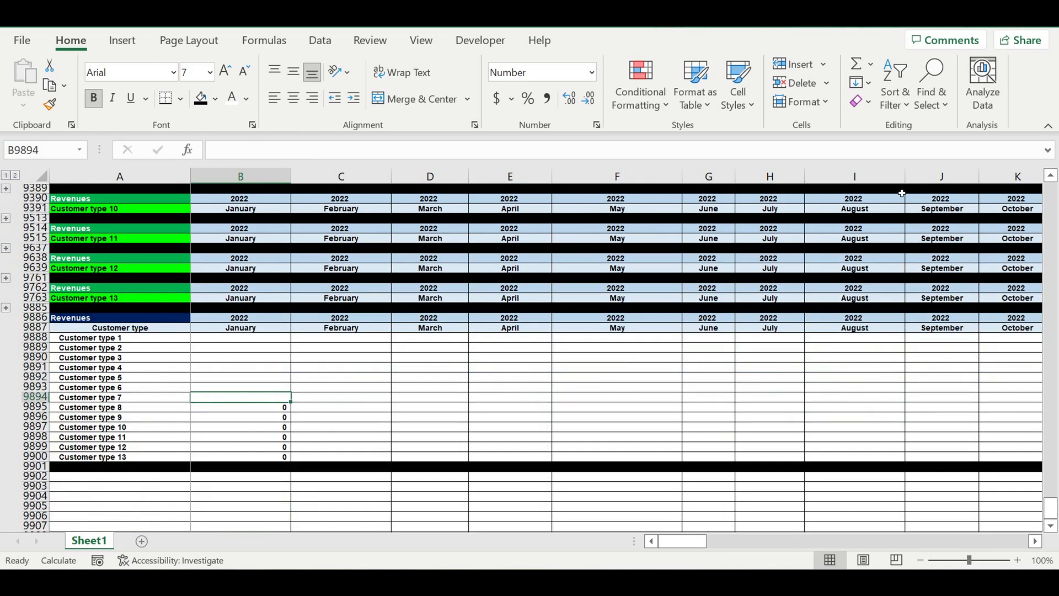
left_click(857, 63)
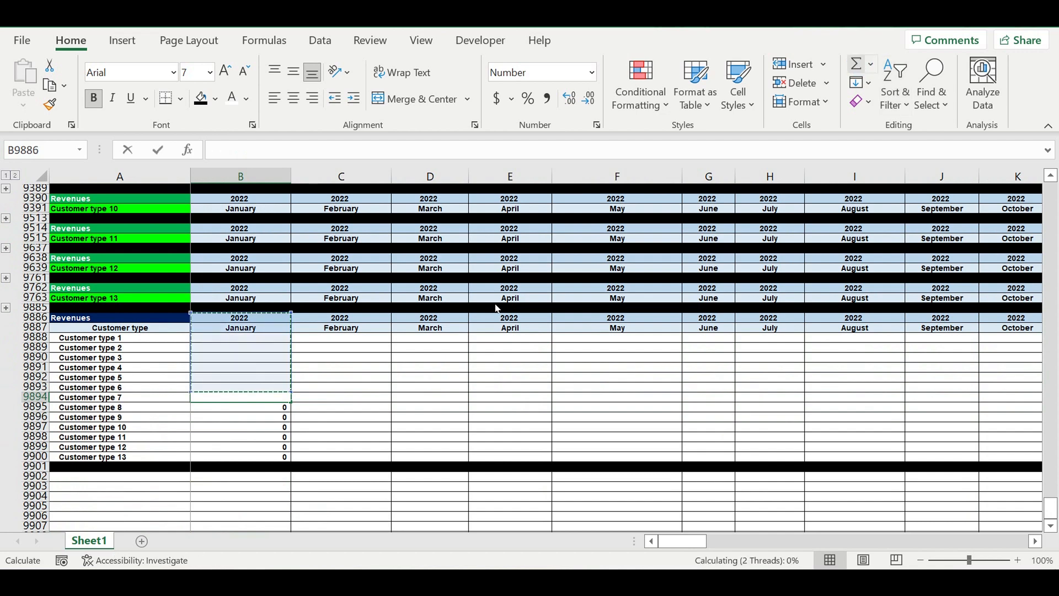
scroll(258, 309, "up", 7)
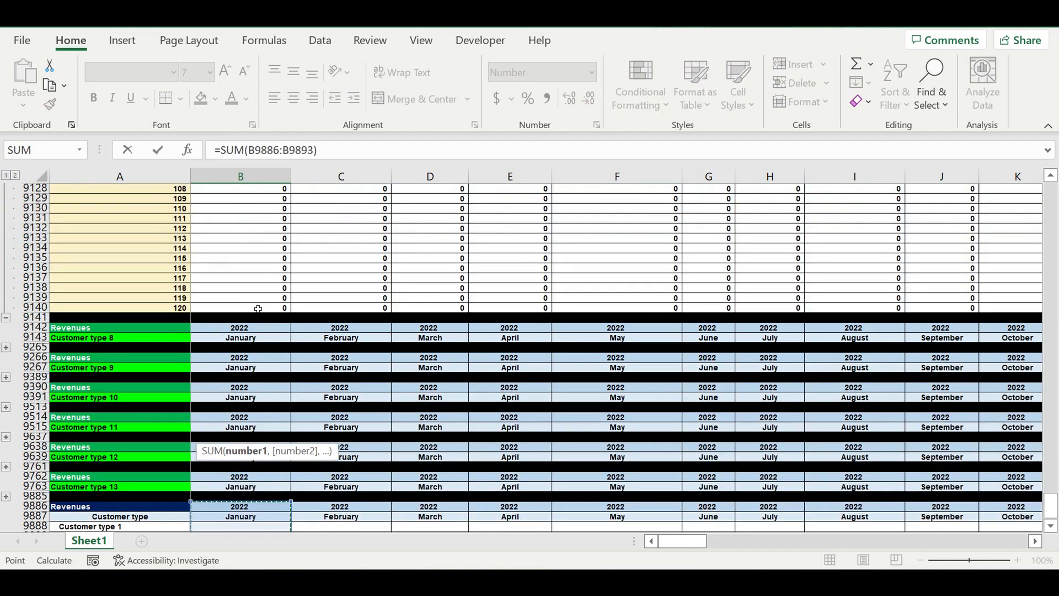
left_click_drag(251, 308, 235, 230)
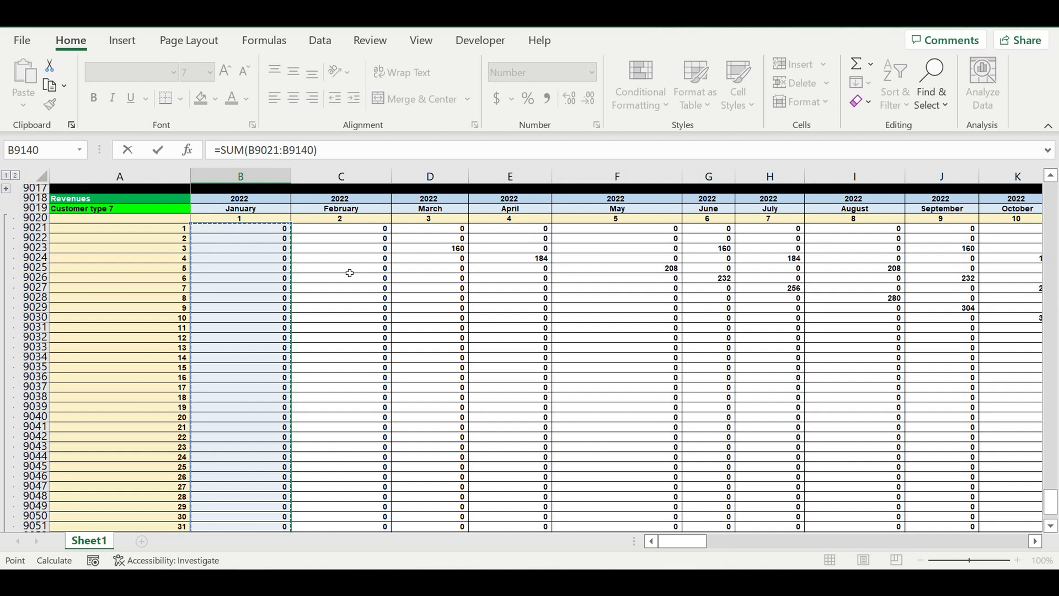
key("Return")
Step: Collapse the Customer type 7 block, expand Customer type 6, and sum its January revenues B8897:B9016 into B9893
scroll(34, 416, "up", 5)
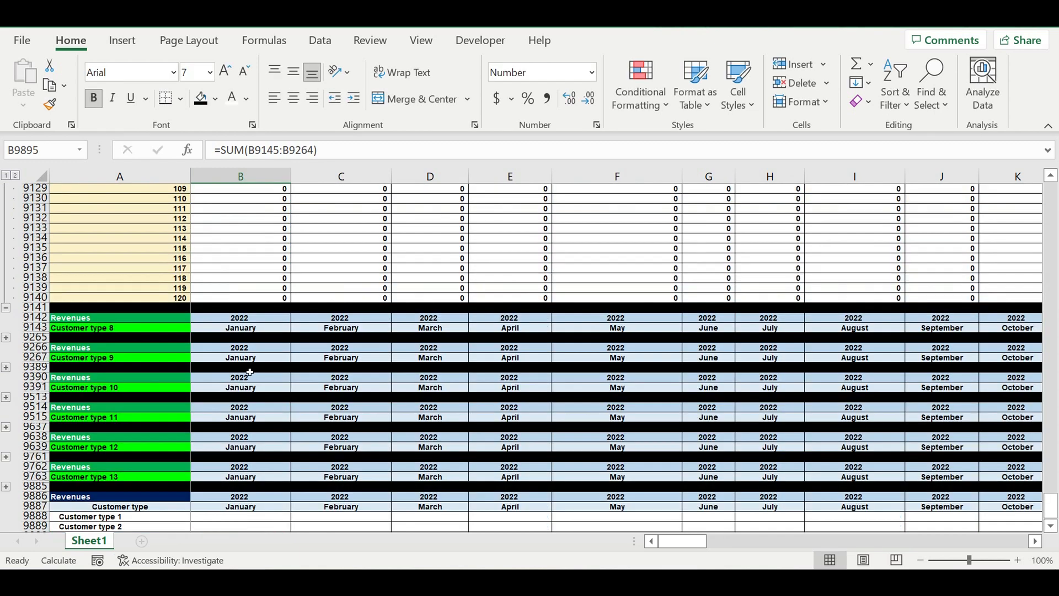
left_click(6, 398)
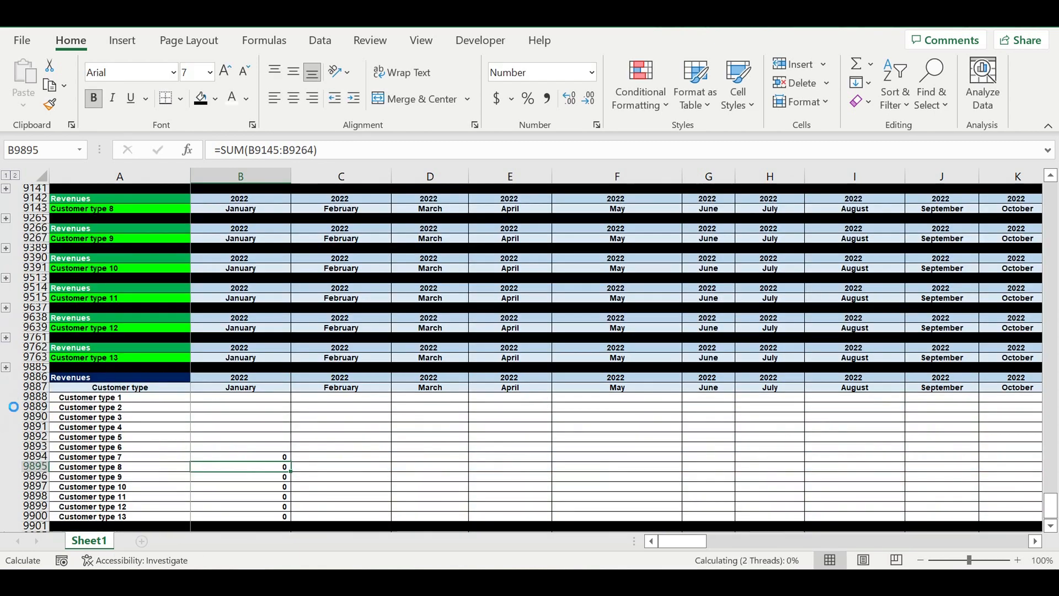
scroll(159, 291, "up", 1)
scroll(159, 291, "up", 2)
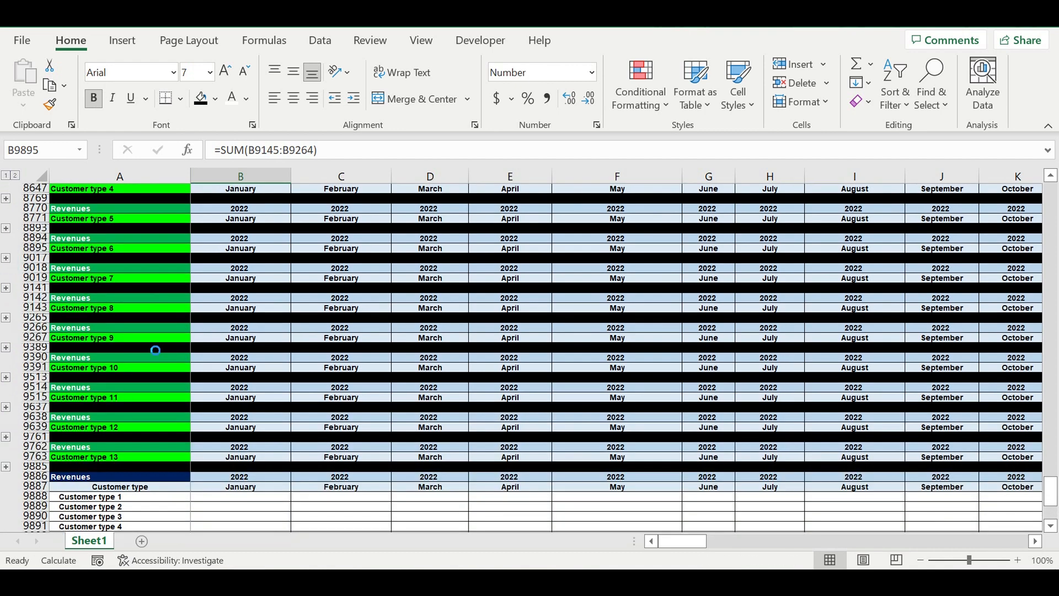
scroll(298, 444, "down", 6)
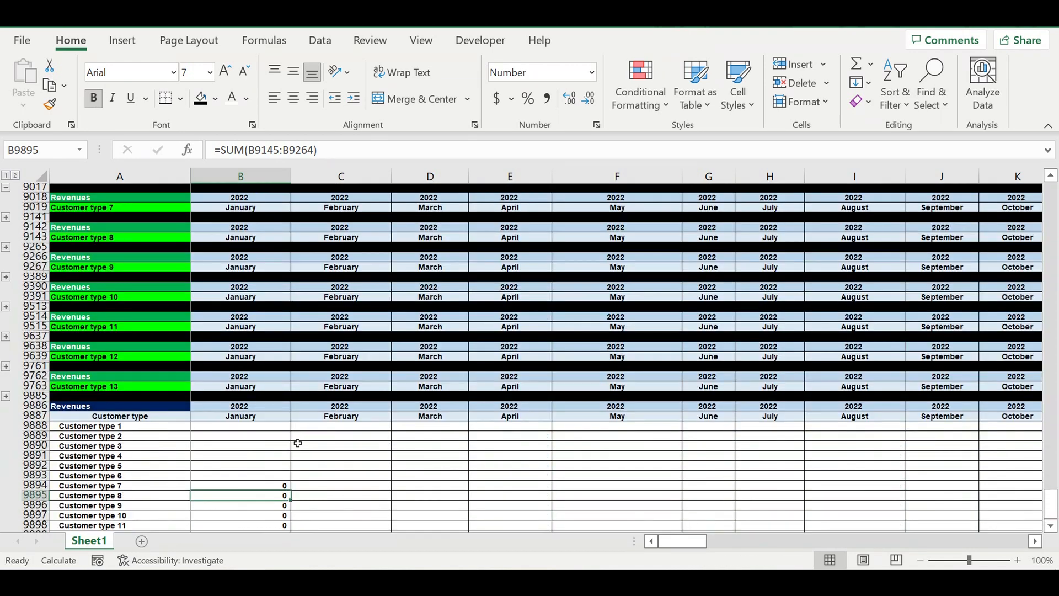
left_click(264, 357)
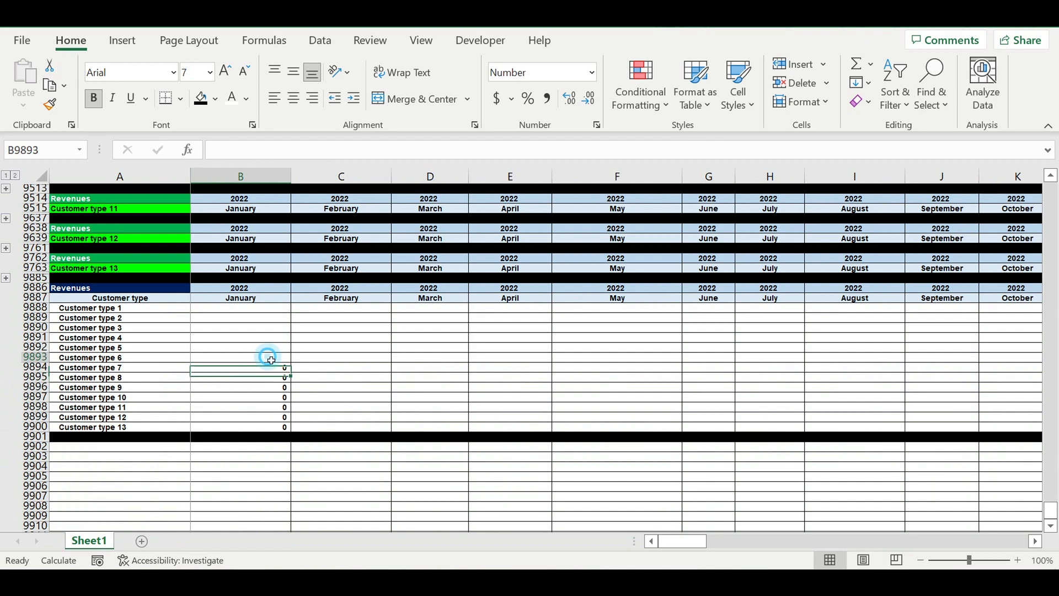
left_click(853, 65)
scroll(274, 277, "up", 7)
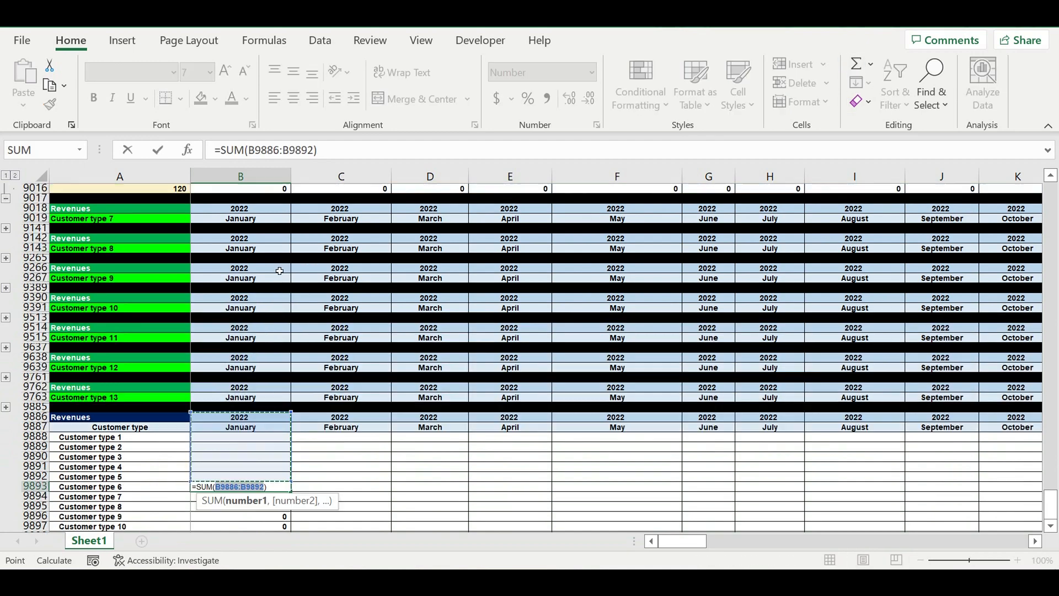
left_click_drag(255, 285, 248, 231)
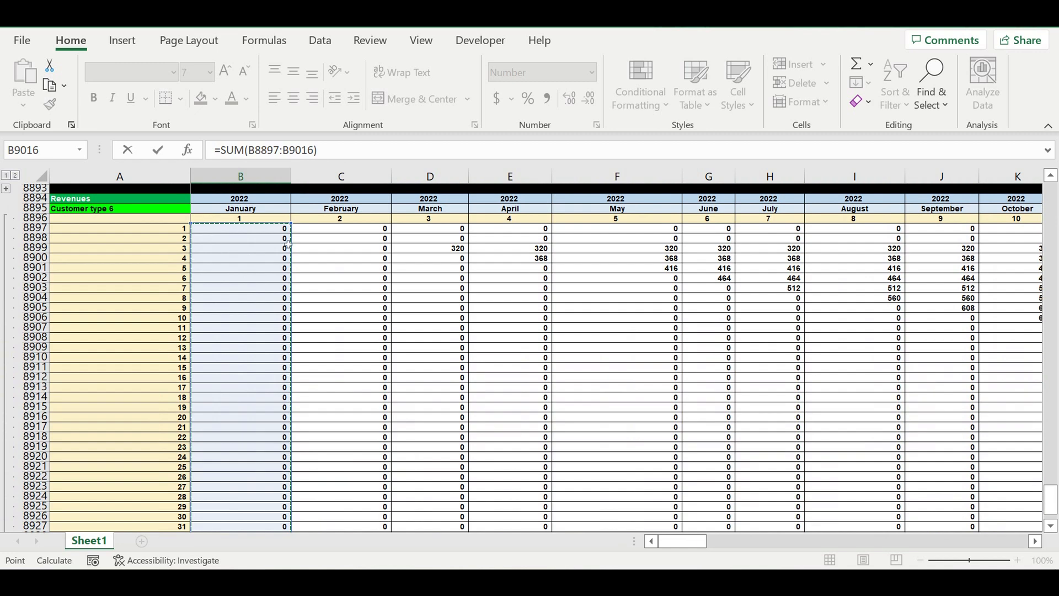
key("Return")
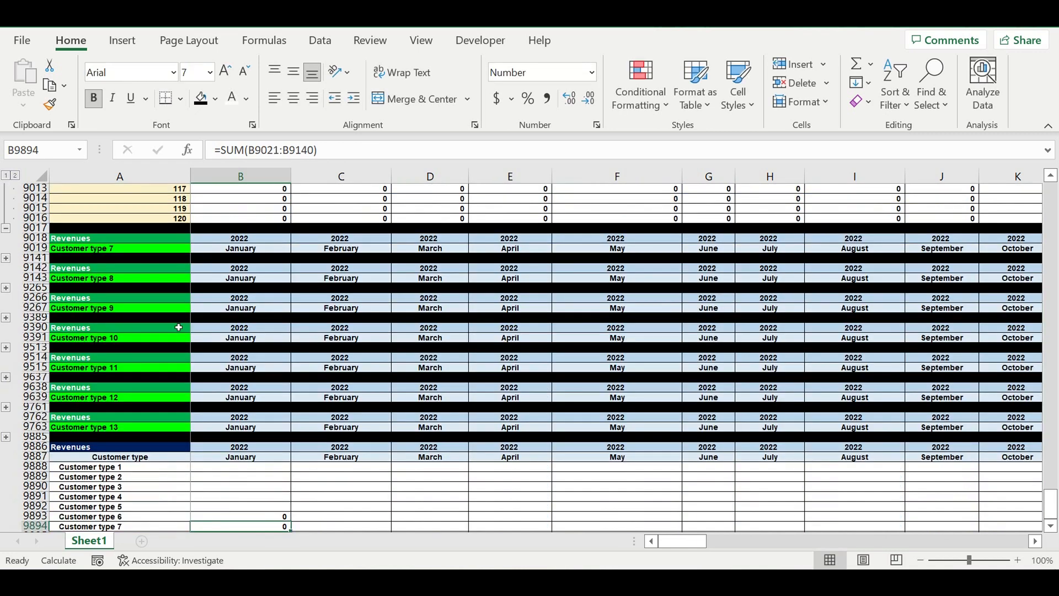
Step: Collapse the Customer type 6 block, expand Customer type 5, and sum its January revenues B8773:B8892 into B9892
scroll(331, 414, "up", 5)
left_click(7, 377)
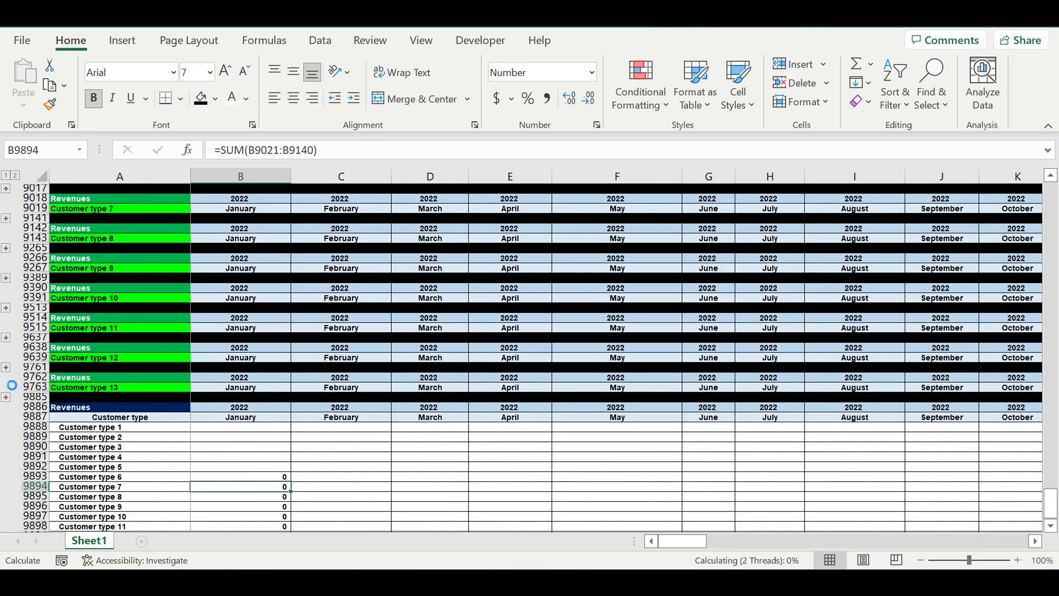
scroll(91, 271, "up", 1)
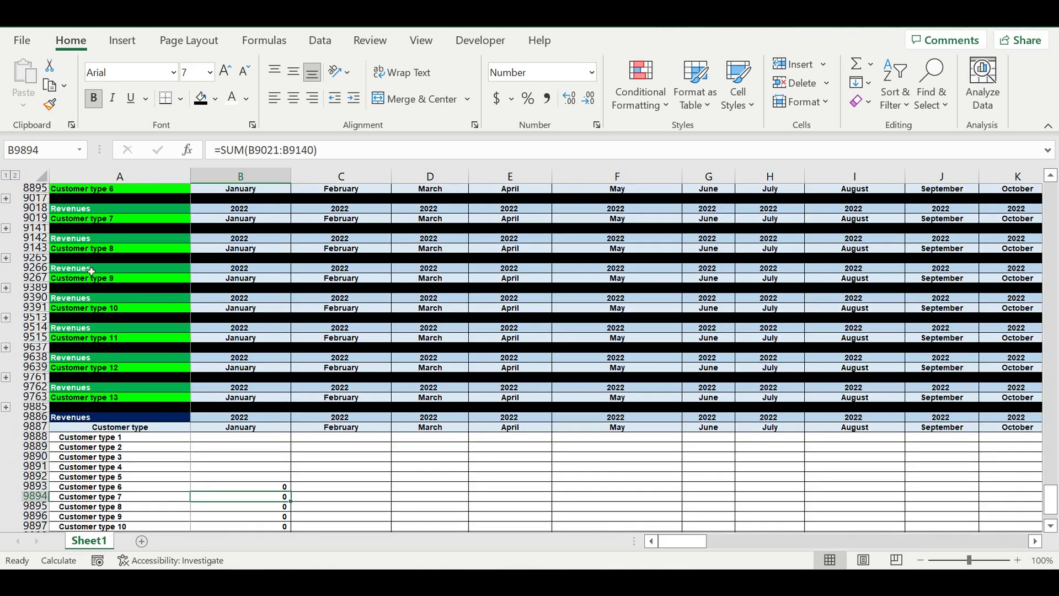
scroll(72, 240, "up", 2)
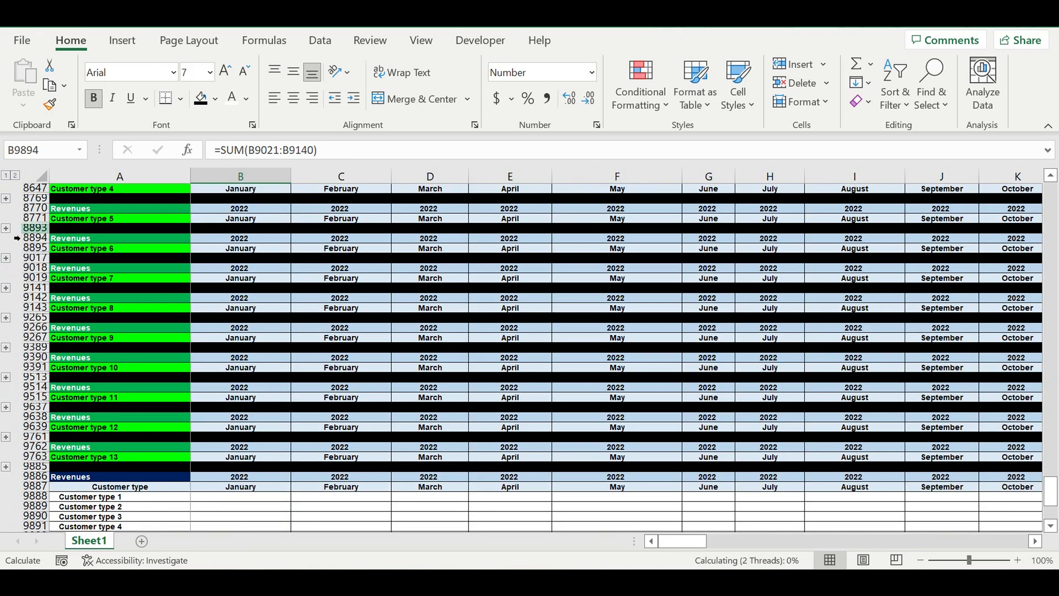
left_click(7, 228)
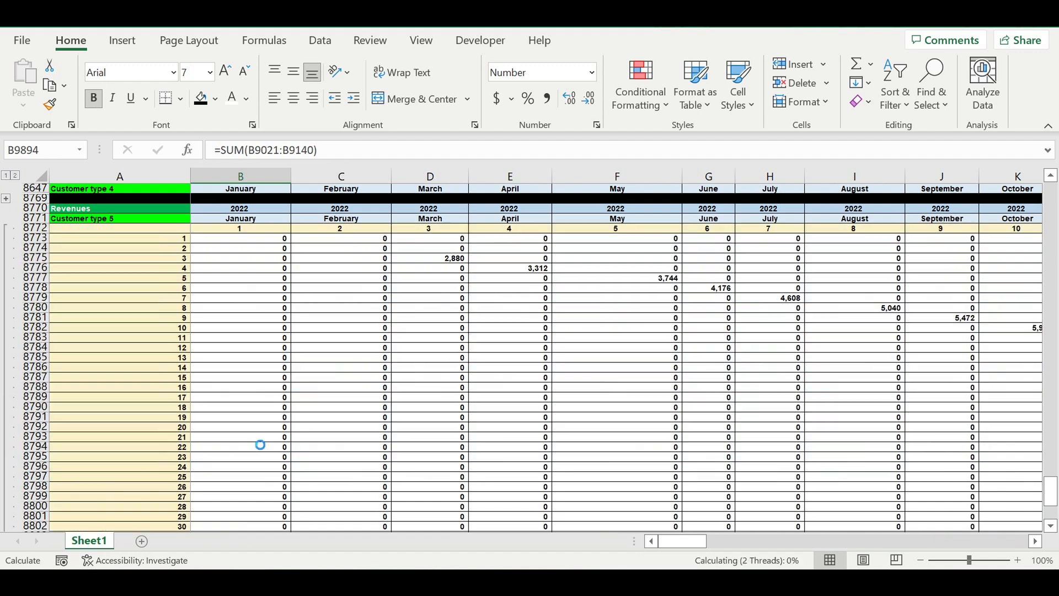
scroll(267, 421, "down", 20)
scroll(267, 410, "down", 3)
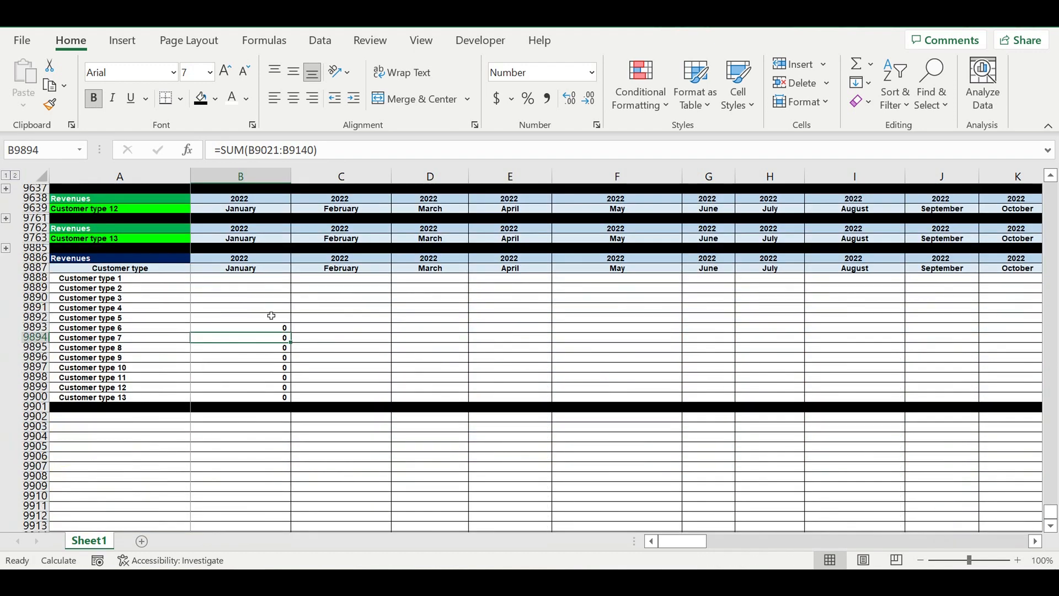
left_click(272, 318)
left_click(855, 63)
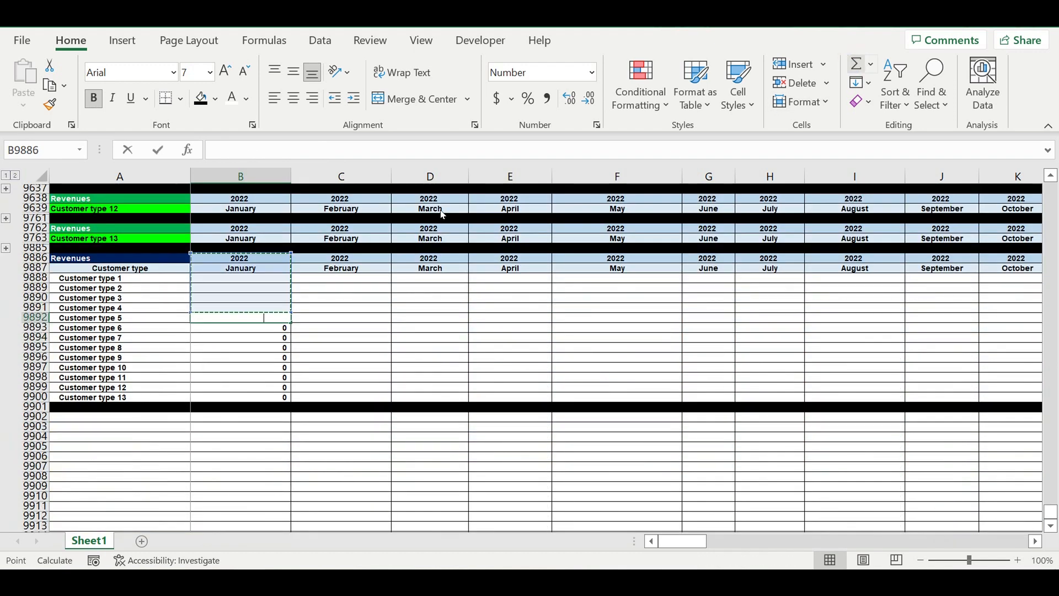
scroll(284, 287, "up", 6)
scroll(283, 298, "up", 4)
left_click_drag(265, 309, 284, 185)
left_click_drag(275, 26, 280, 229)
key("Return")
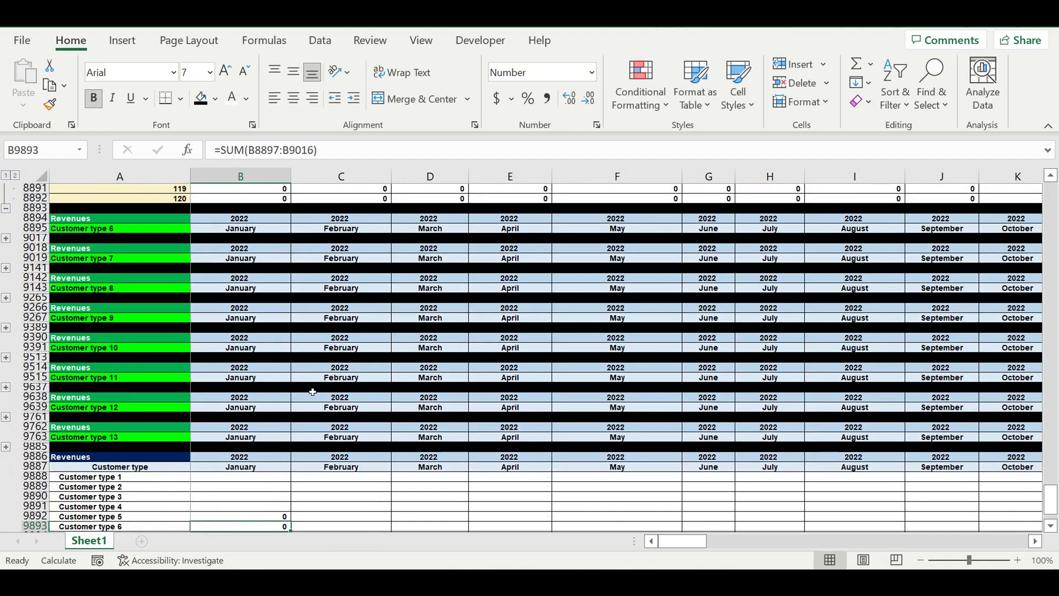
Step: Collapse the Customer type 5 block, expand Customer type 4, and sum its January revenues B8649:B8768 into B9891
scroll(41, 314, "up", 5)
left_click(7, 359)
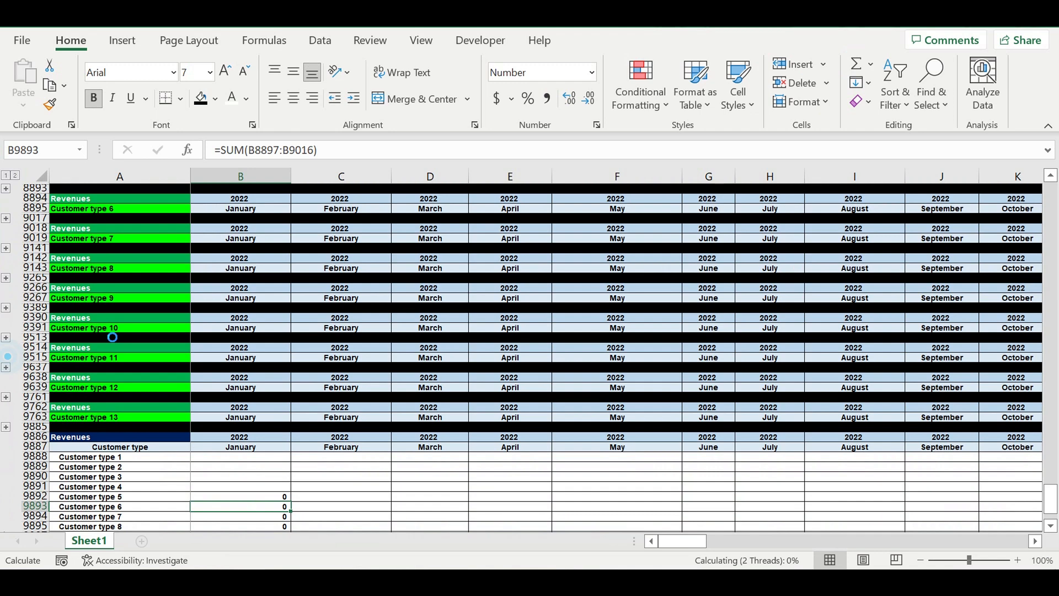
scroll(139, 286, "up", 1)
scroll(138, 282, "up", 4)
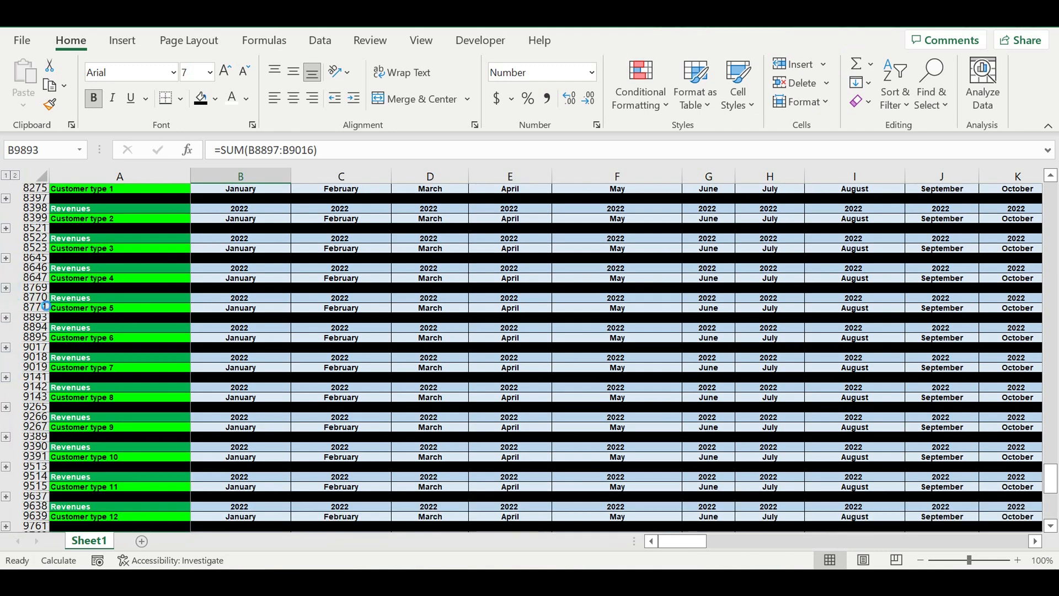
scroll(256, 422, "down", 9)
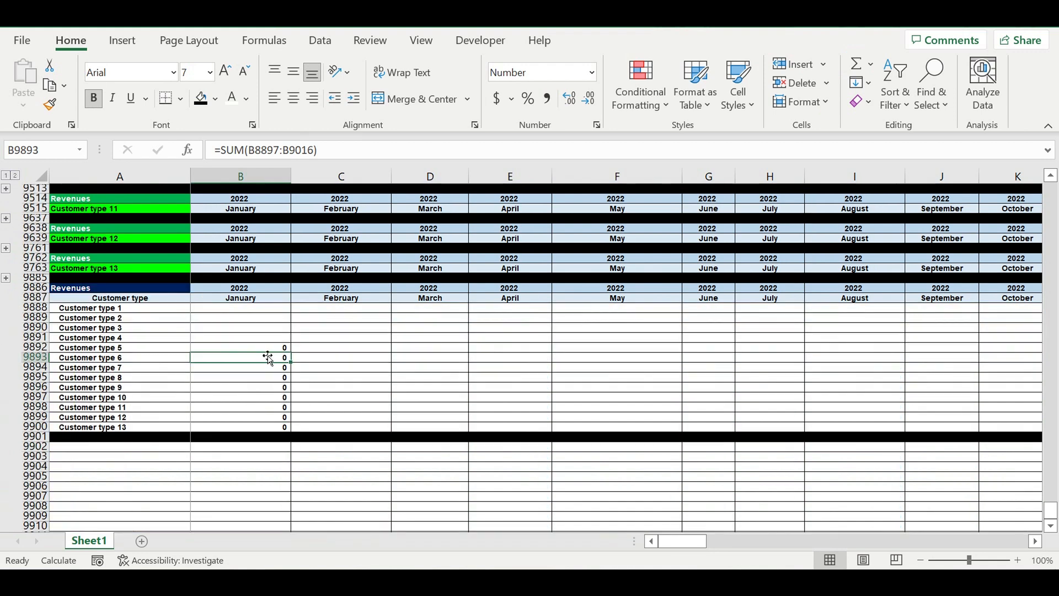
left_click(270, 339)
left_click(856, 64)
scroll(329, 303, "up", 1)
scroll(329, 303, "up", 10)
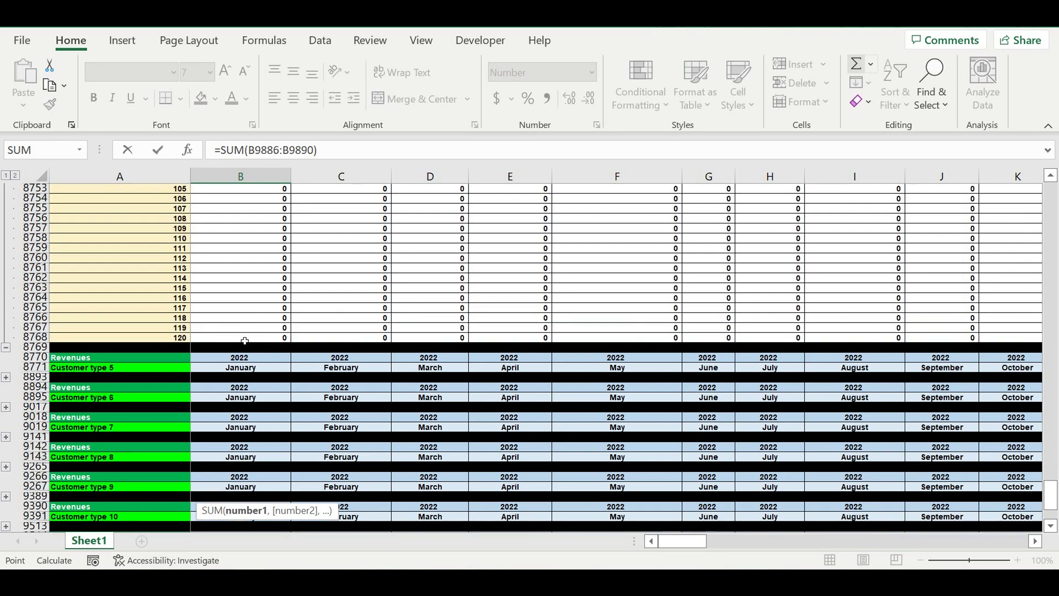
left_click_drag(245, 338, 229, 235)
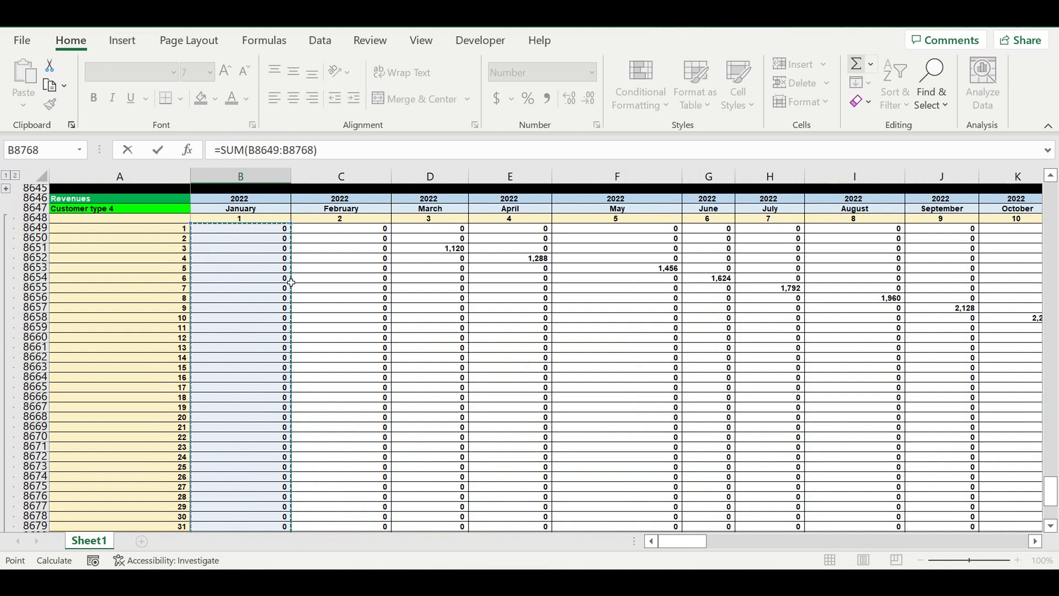
key("Return")
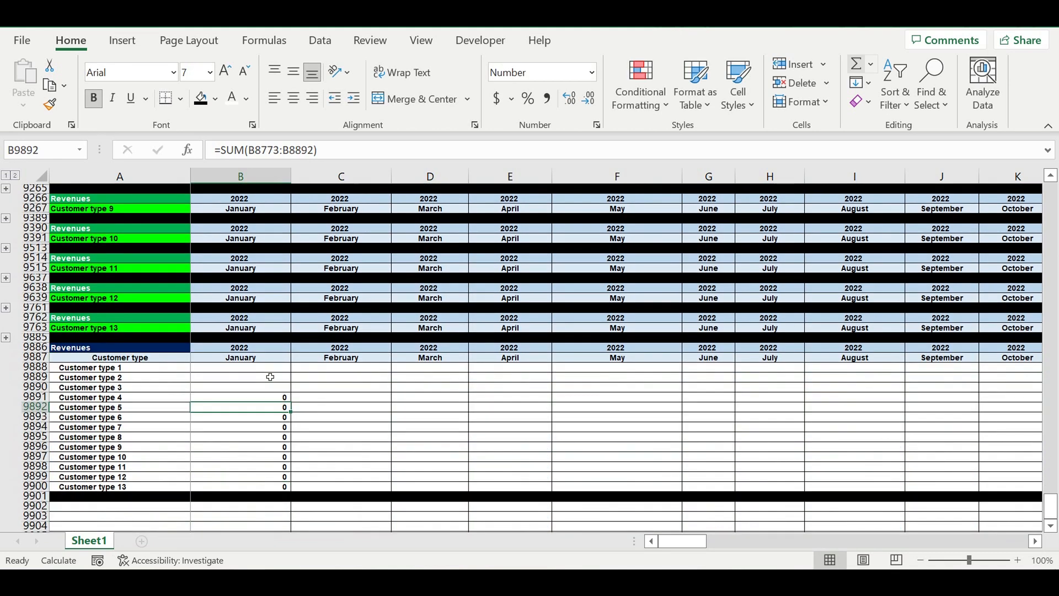
Step: Collapse the Customer type 4 block, expand Customer type 3, and sum its January revenues B8525:B8644 into B9890
scroll(150, 266, "up", 4)
left_click(7, 200)
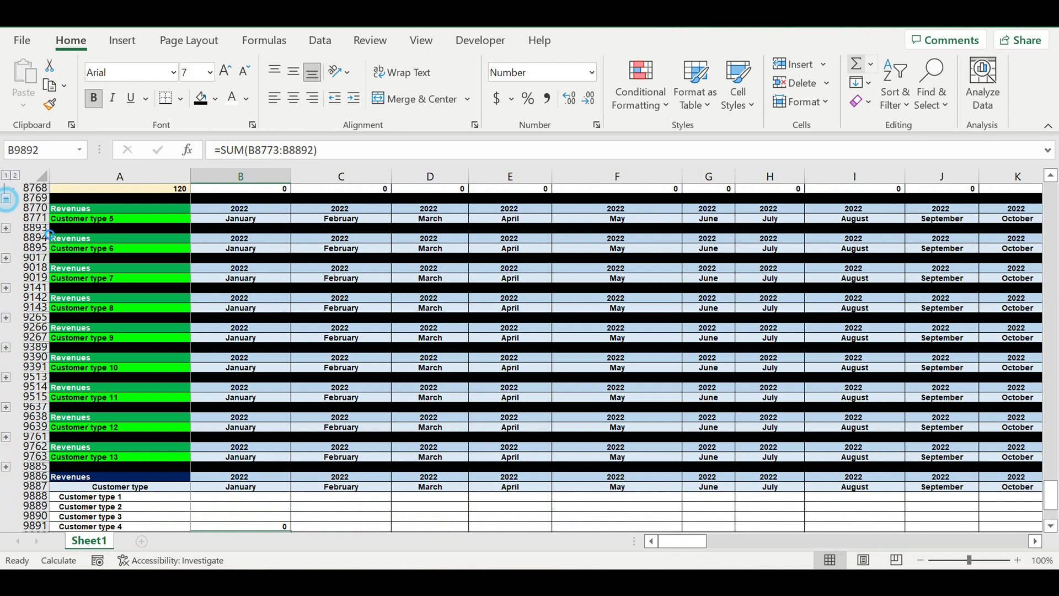
scroll(251, 377, "up", 3)
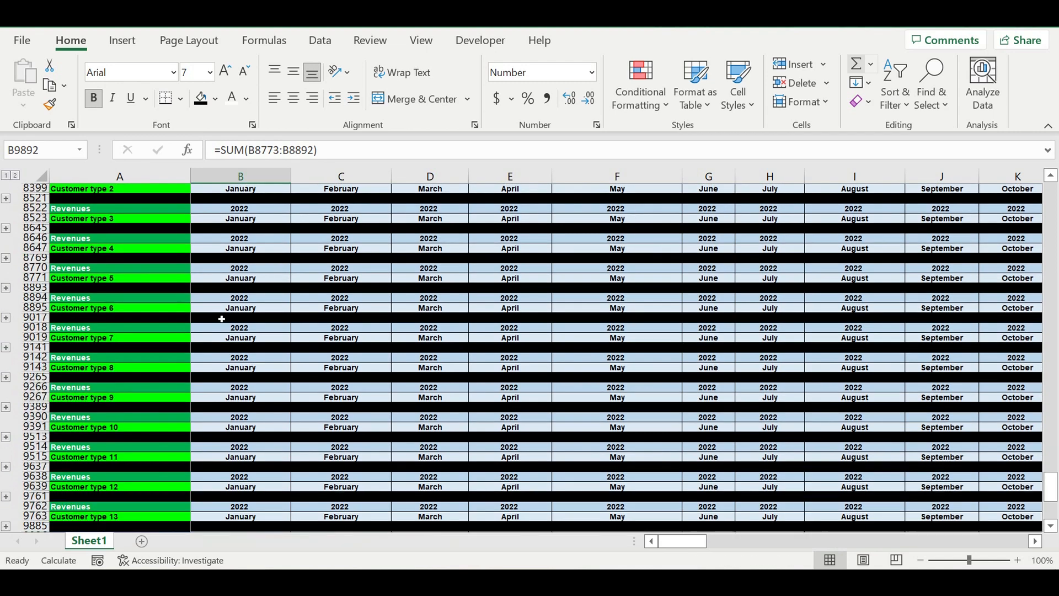
left_click(7, 258)
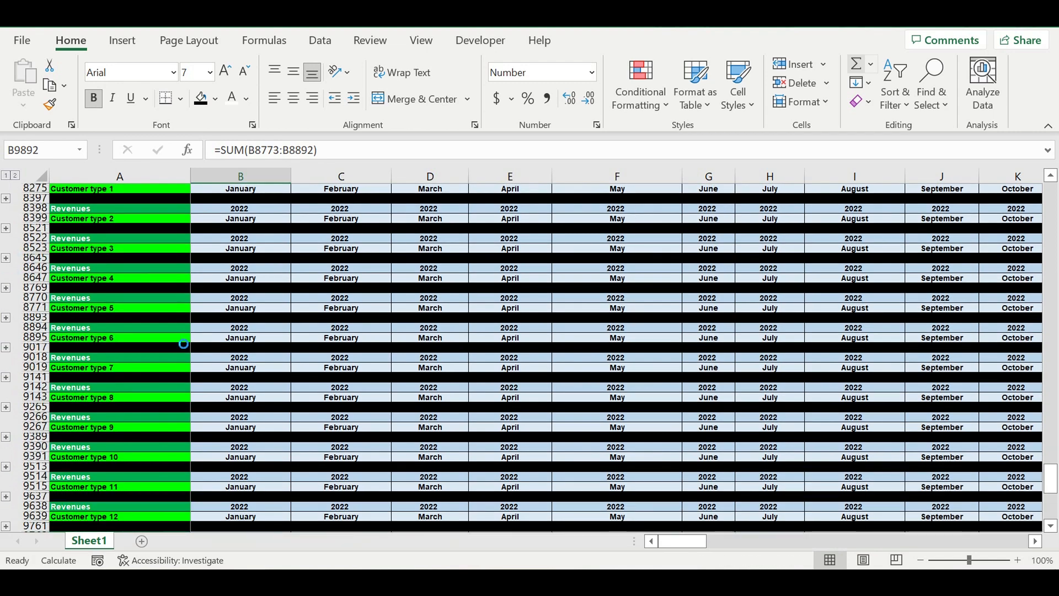
scroll(382, 476, "down", 20)
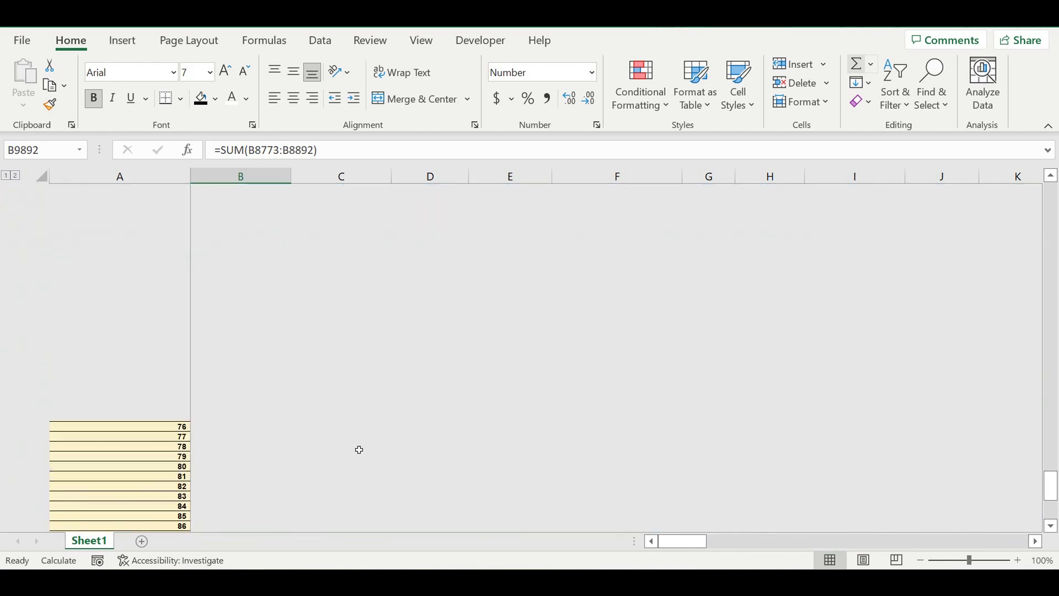
scroll(309, 435, "down", 2)
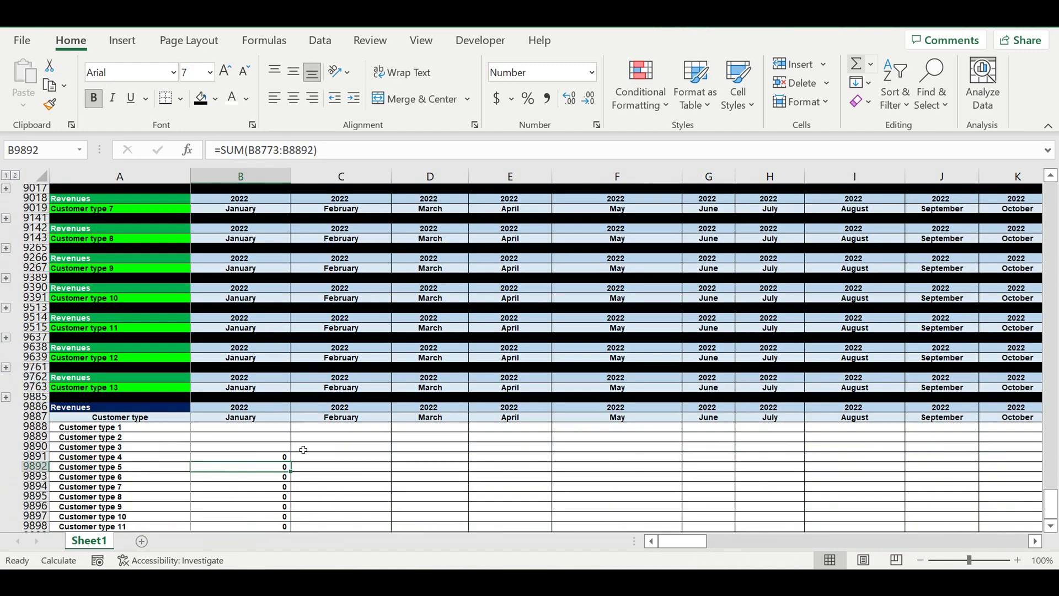
left_click(270, 447)
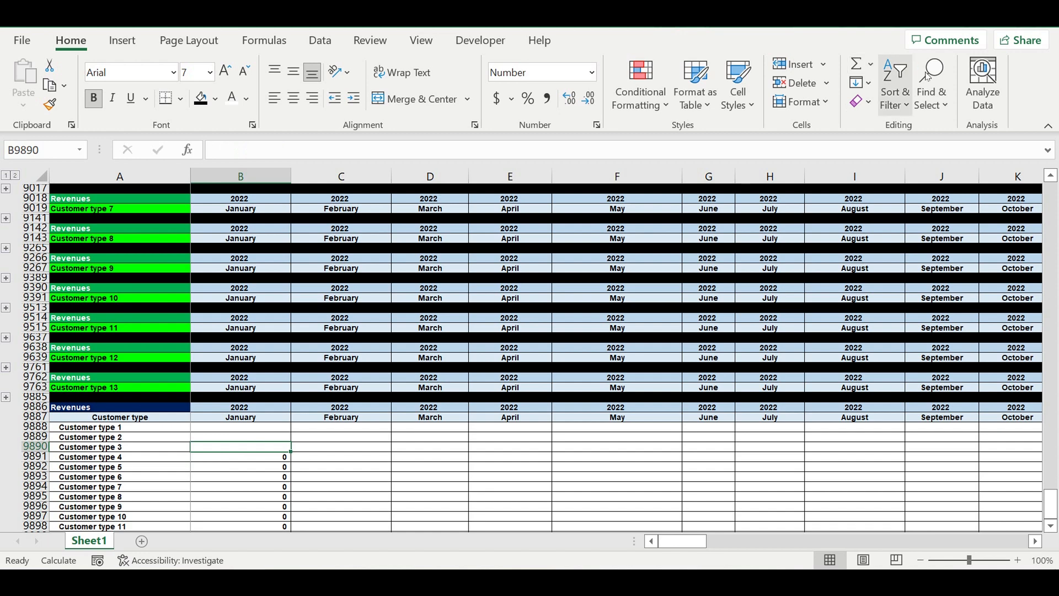
left_click(858, 66)
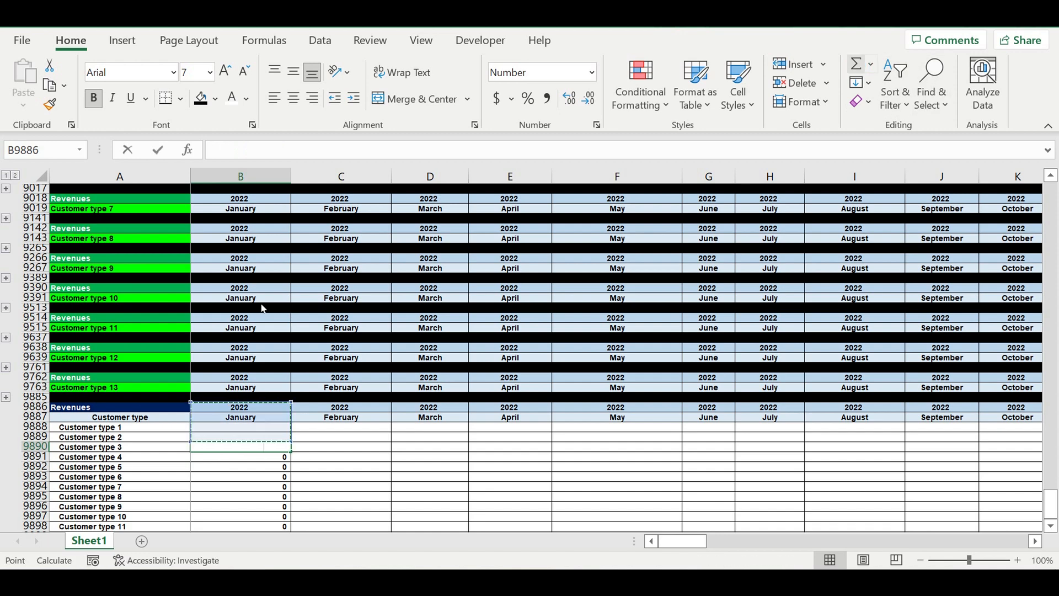
scroll(271, 291, "up", 2)
scroll(270, 291, "up", 6)
left_click_drag(244, 338, 279, 236)
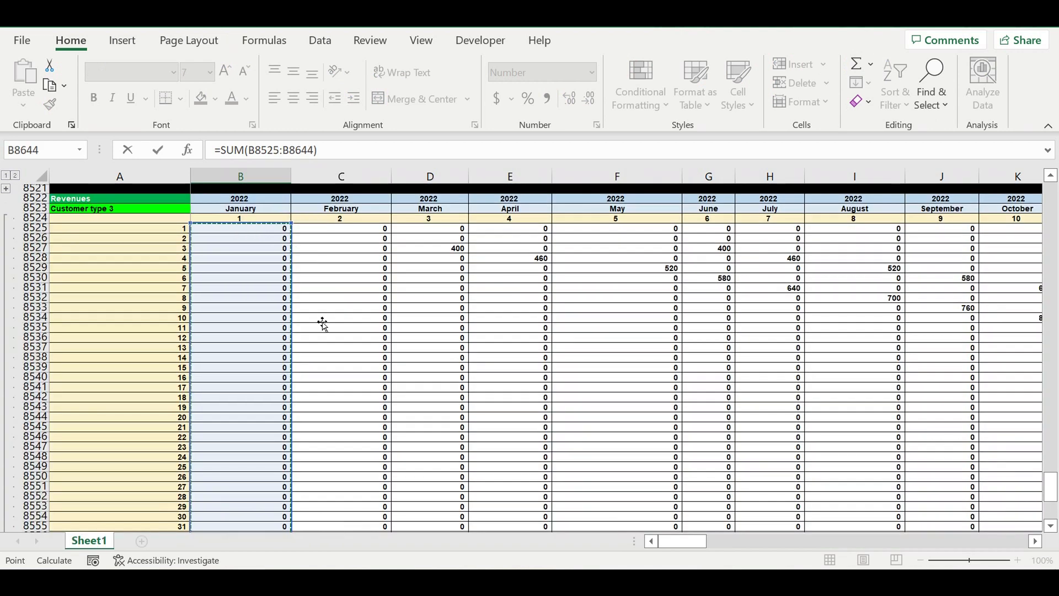
key("Return")
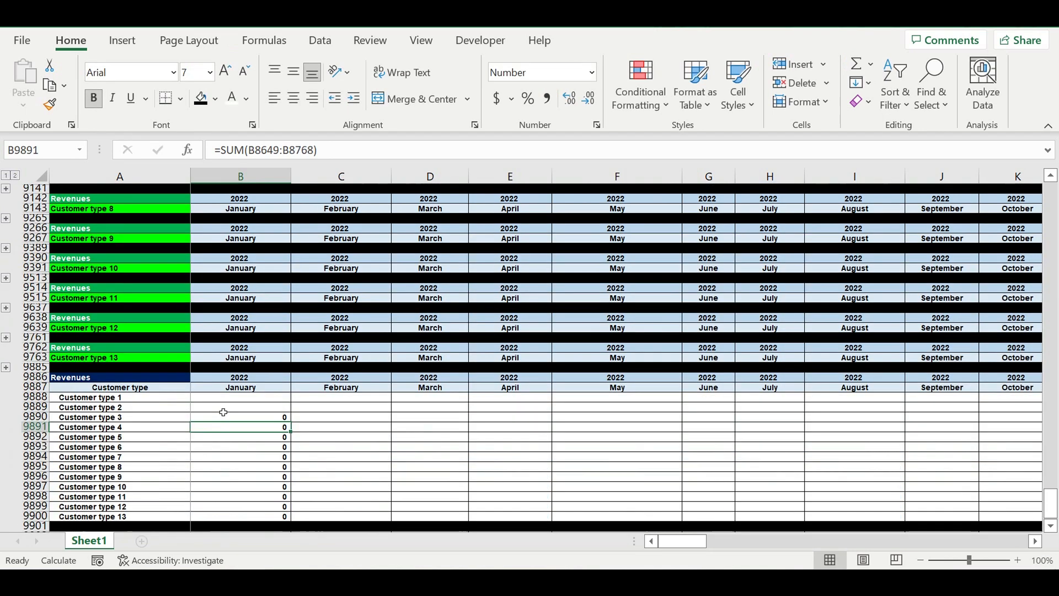
Step: Collapse the Customer type 3 block, expand Customer type 2, and sum its January revenues B8401:B8520 into B9889
scroll(8, 270, "up", 7)
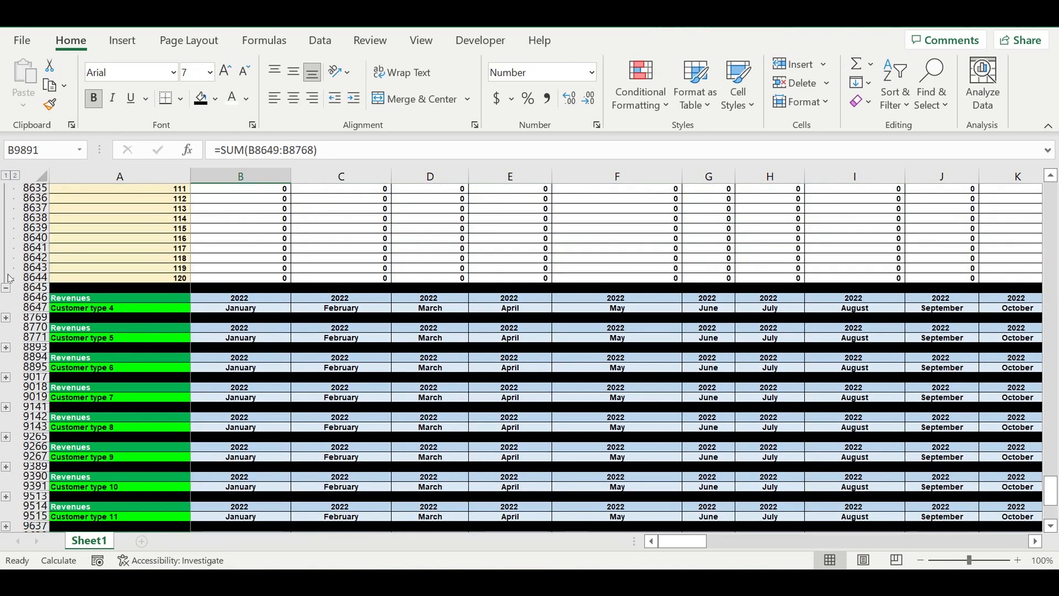
left_click(7, 287)
scroll(98, 279, "up", 2)
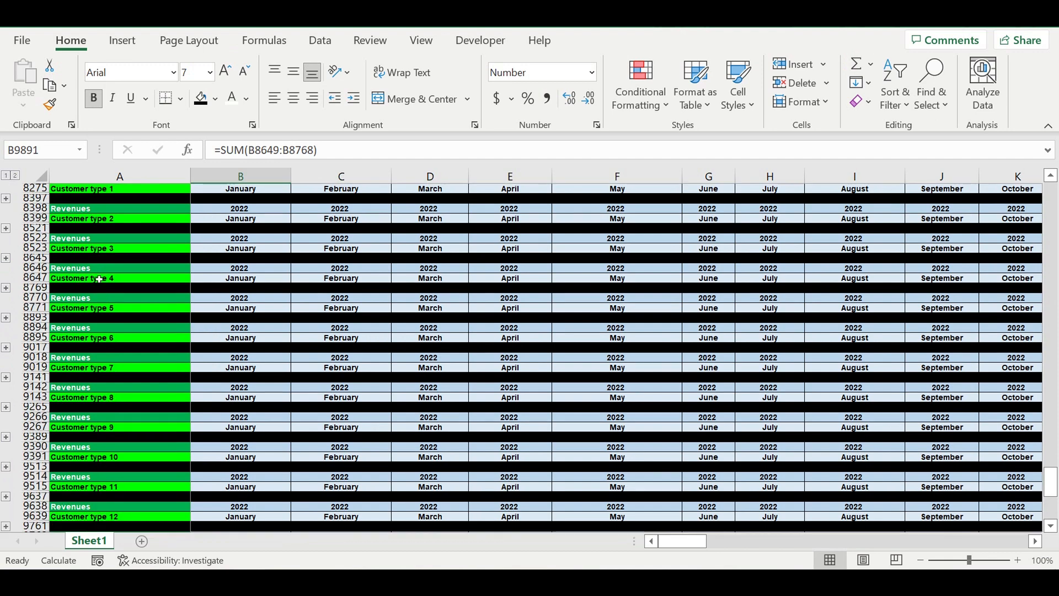
left_click(6, 229)
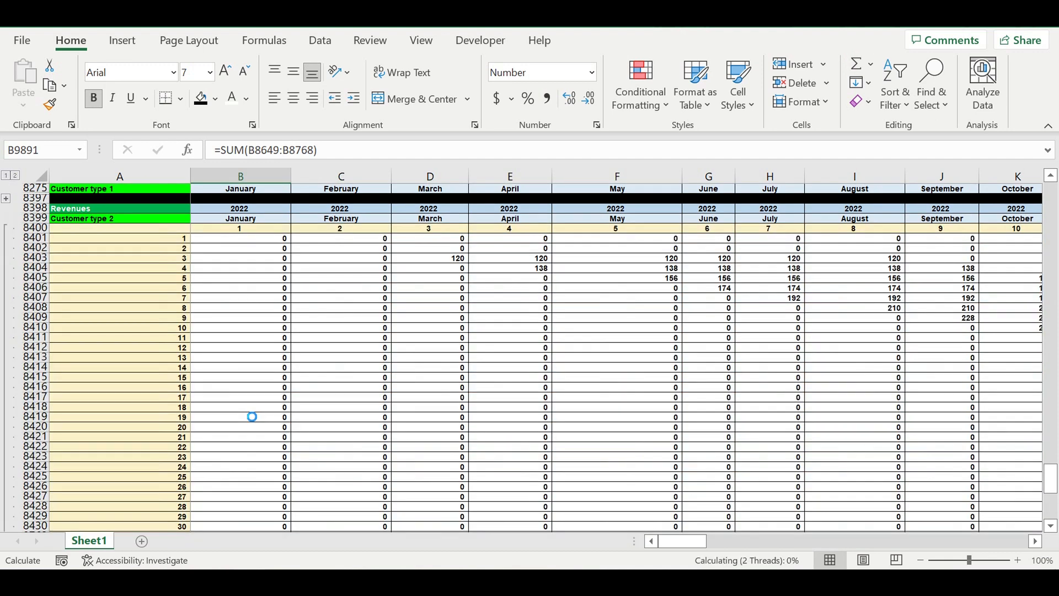
scroll(260, 460, "down", 20)
scroll(255, 442, "down", 4)
left_click(260, 317)
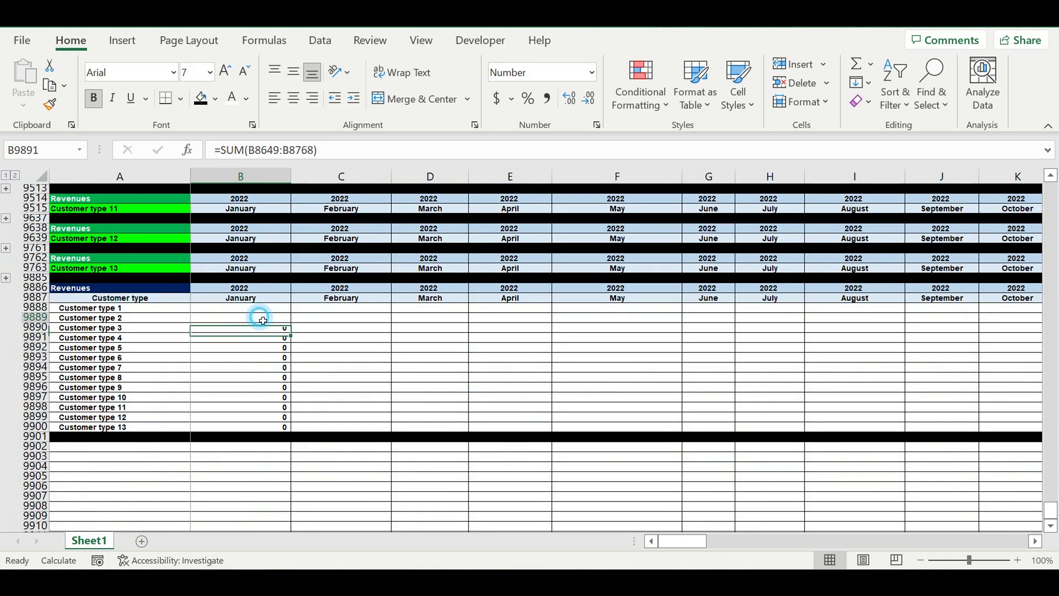
left_click(856, 64)
scroll(291, 297, "up", 10)
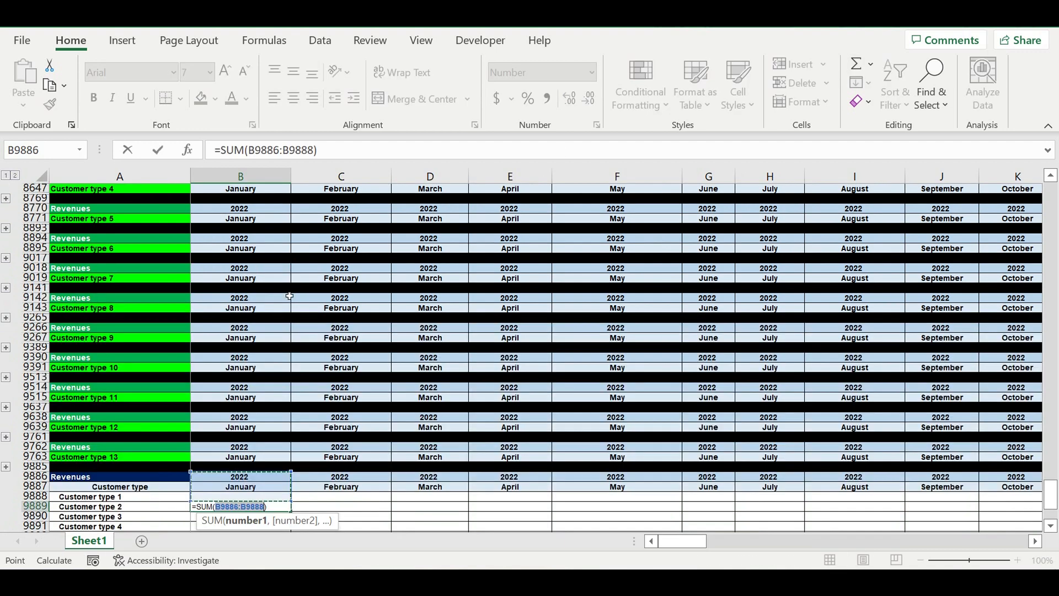
left_click_drag(256, 249, 241, 217)
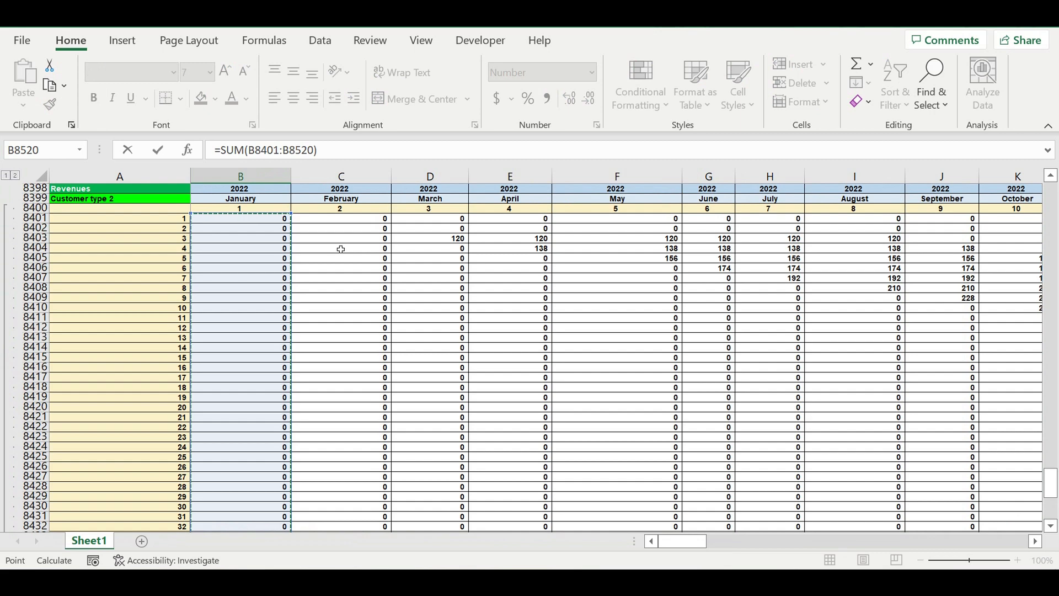
key("Return")
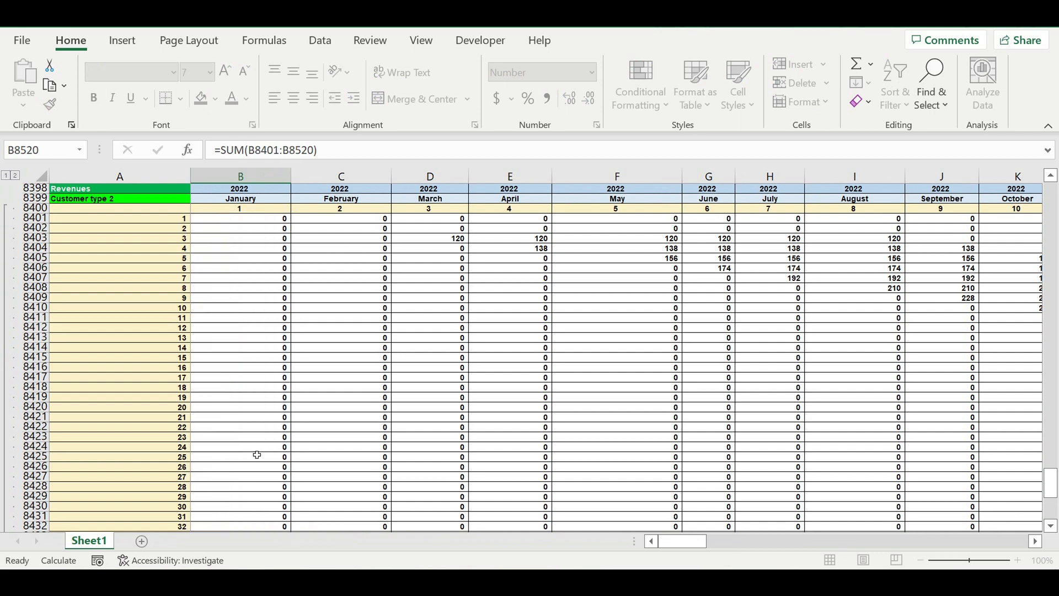
Step: Collapse the Customer type 2 block, expand Customer type 1, and sum its January revenues B8277:B8396 into B9888
scroll(44, 377, "up", 10)
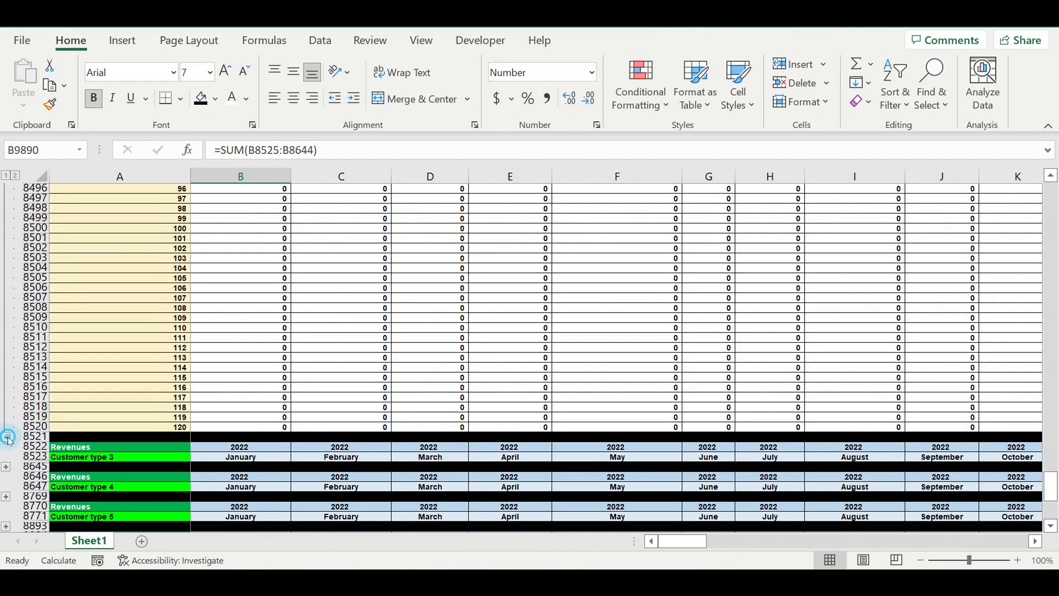
left_click(7, 437)
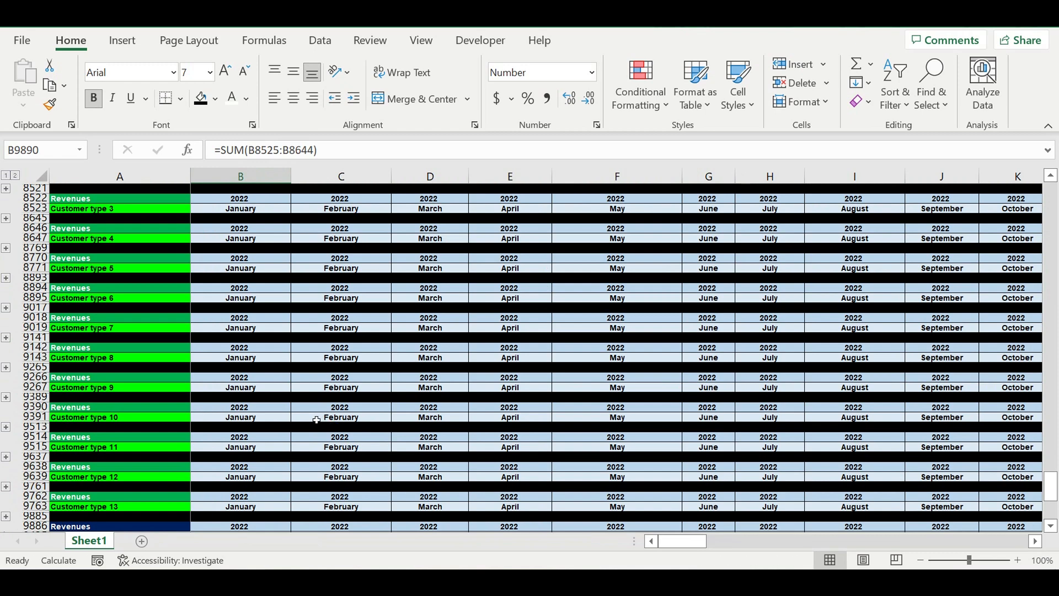
scroll(316, 420, "down", 5)
left_click(267, 398)
scroll(266, 403, "up", 9)
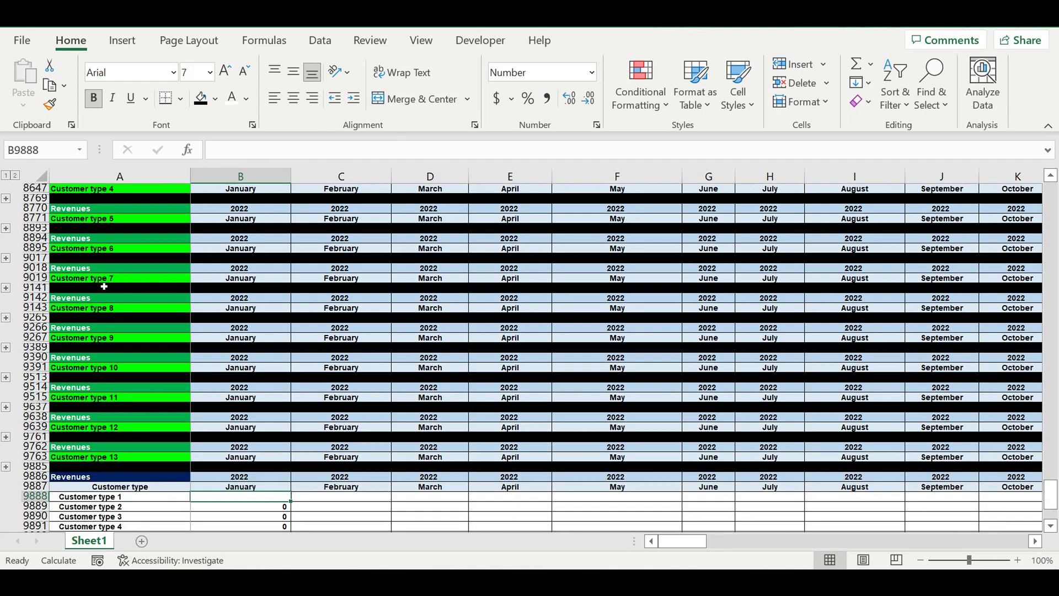
left_click(7, 288)
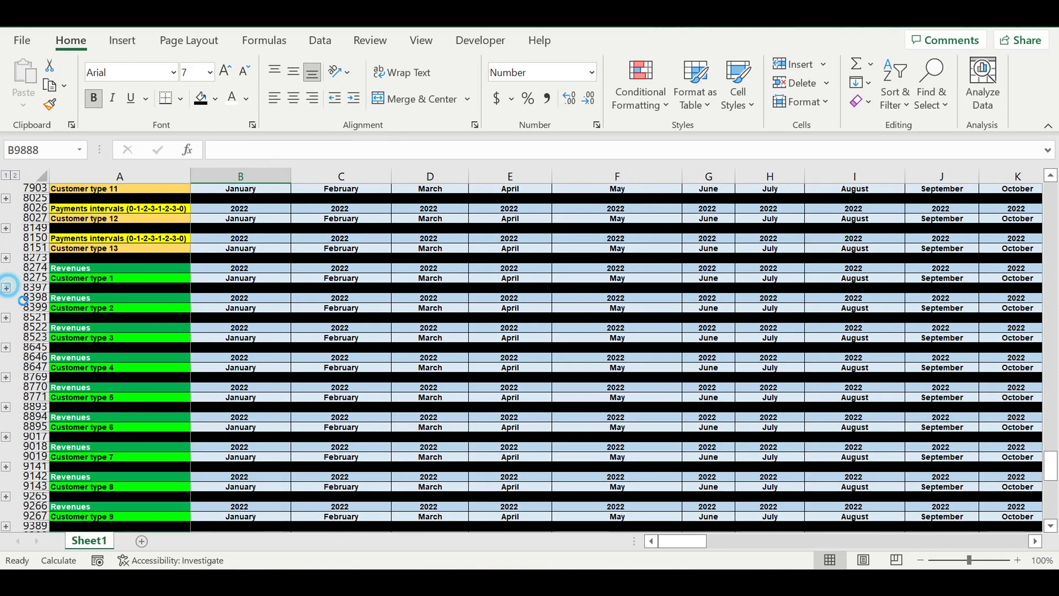
scroll(367, 445, "down", 20)
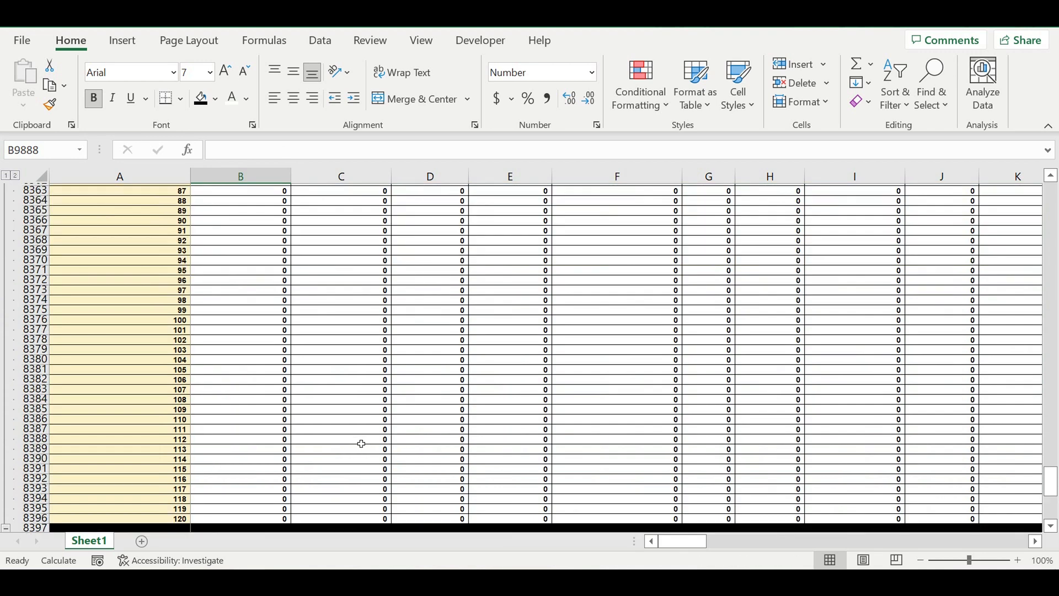
scroll(278, 410, "down", 7)
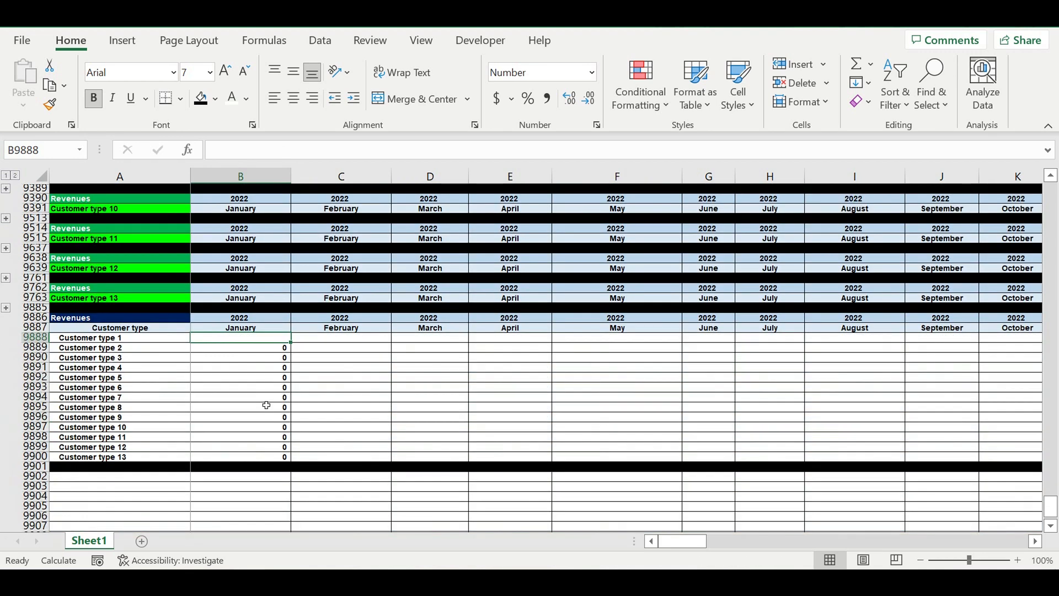
left_click(857, 62)
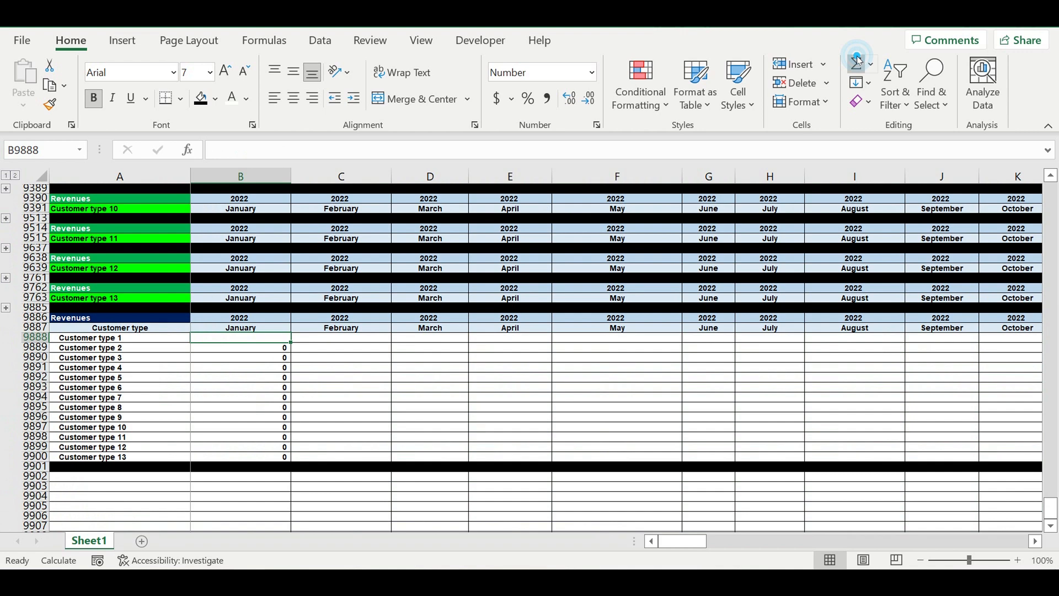
scroll(280, 374, "up", 15)
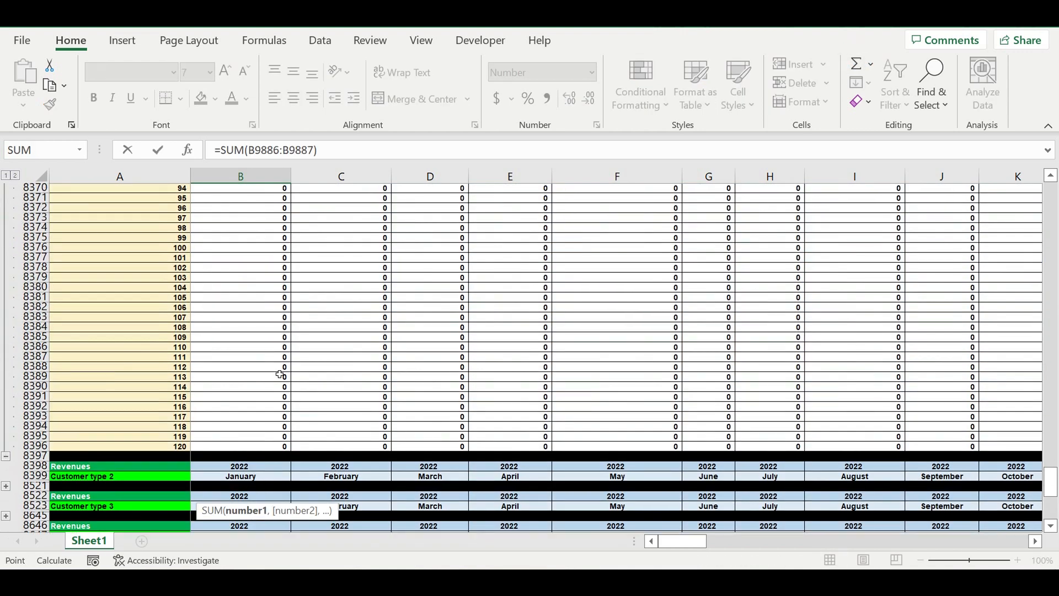
scroll(280, 374, "up", 1)
left_click_drag(243, 480, 233, 229)
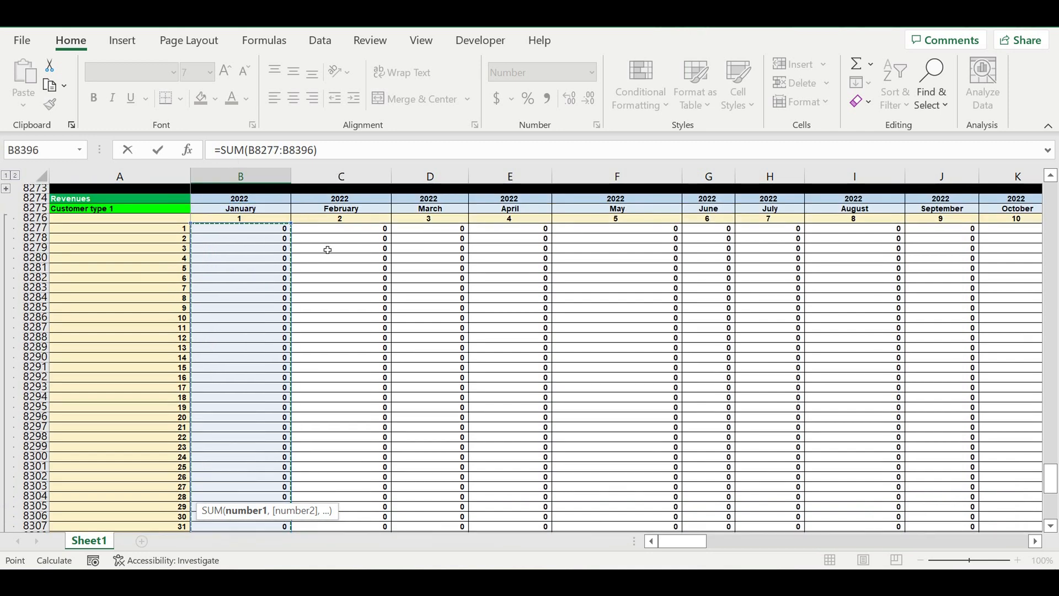
key("Return")
Step: Collapse the Customer type 1 block and fill the January sums B9888:B9900 across every month through December 2031
scroll(258, 420, "up", 6)
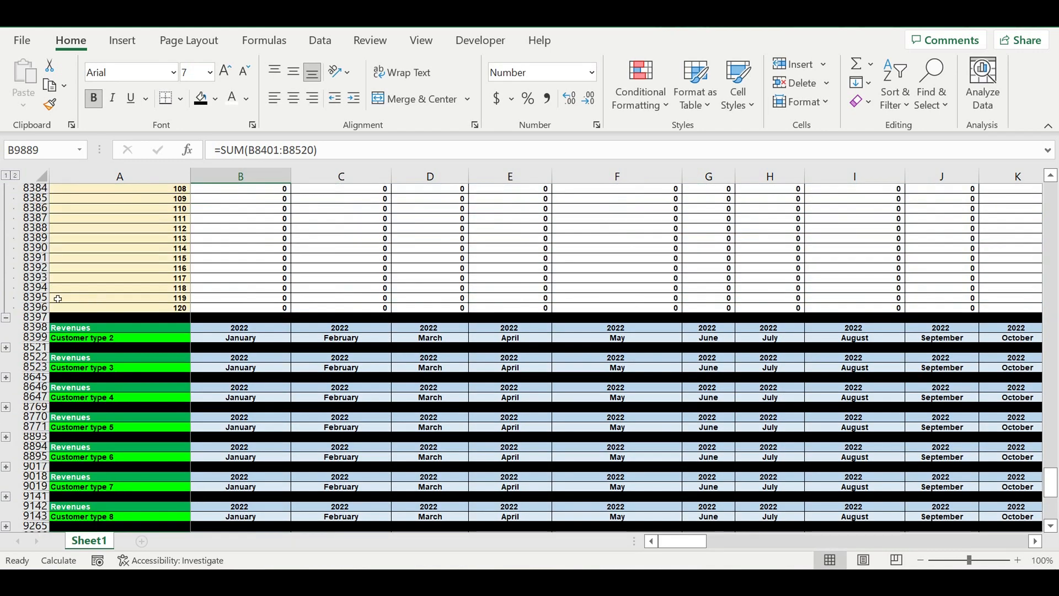
left_click(7, 319)
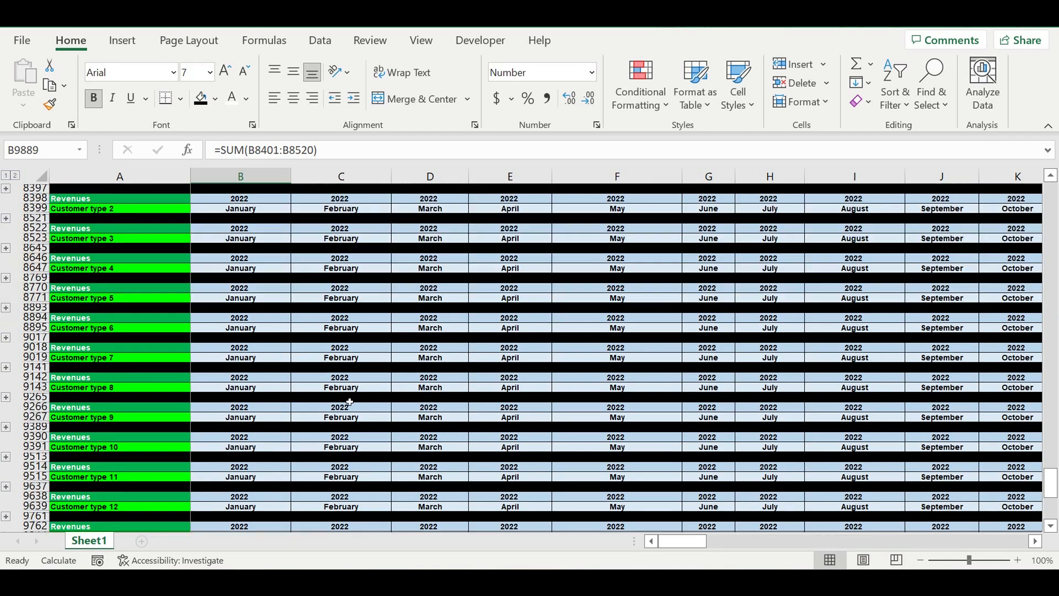
scroll(267, 314, "down", 9)
left_click_drag(265, 308, 293, 431)
left_click_drag(1043, 428, 908, 377)
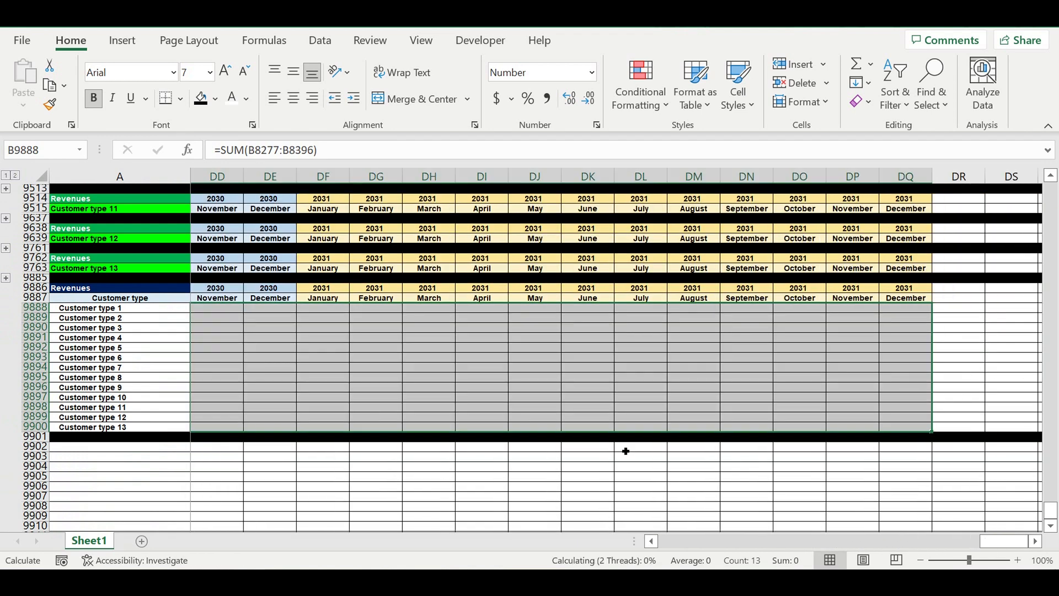
left_click(516, 467)
left_click_drag(1020, 549, 603, 515)
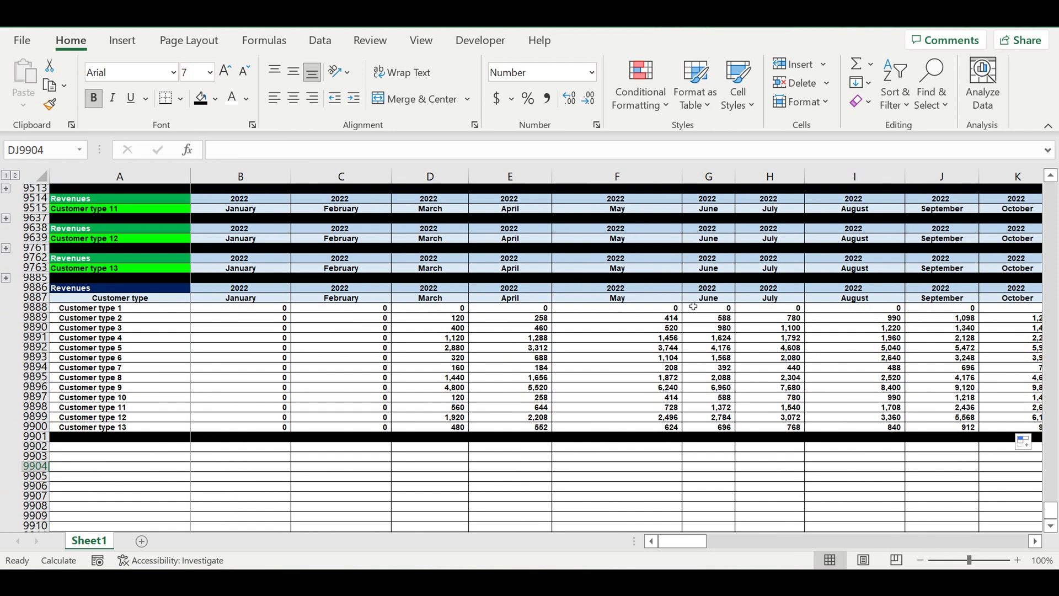
Step: Give summary rows 9888 to 9900 a bright green fill and check the monthly SUM formulas in several cells
left_click(668, 308)
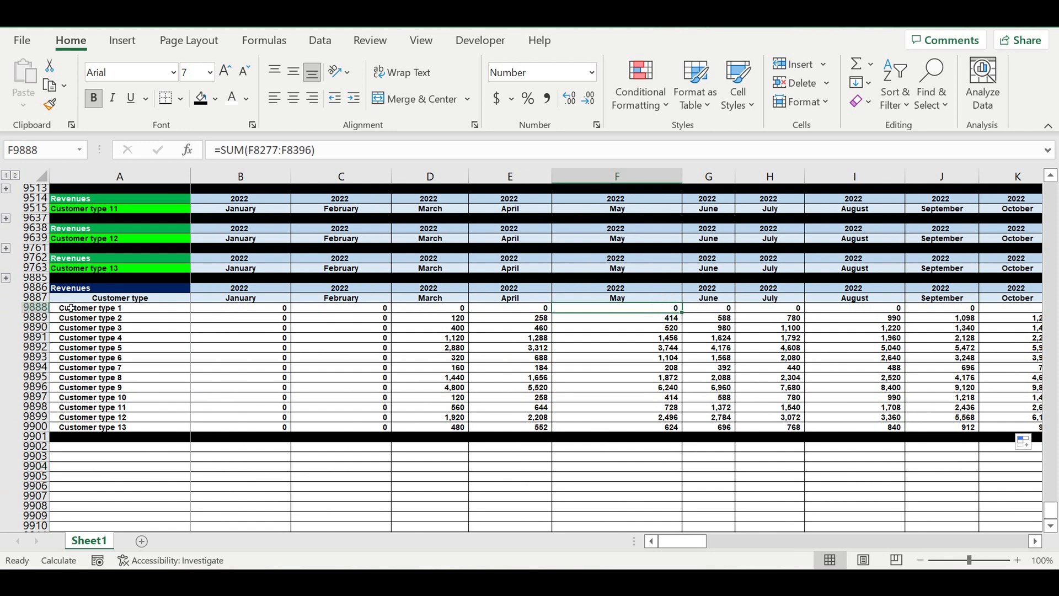
left_click_drag(35, 308, 34, 428)
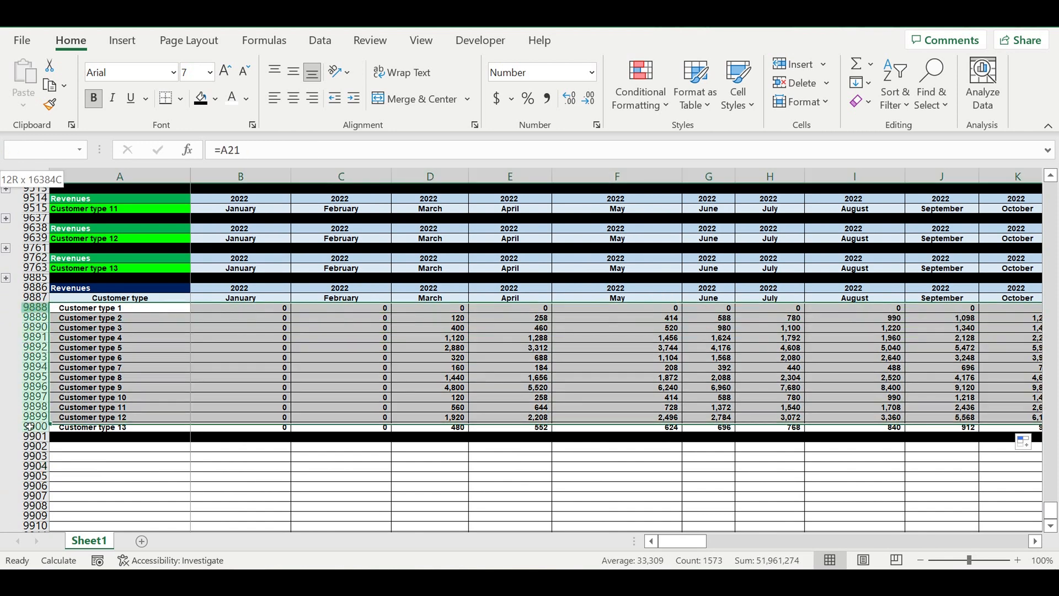
left_click(215, 99)
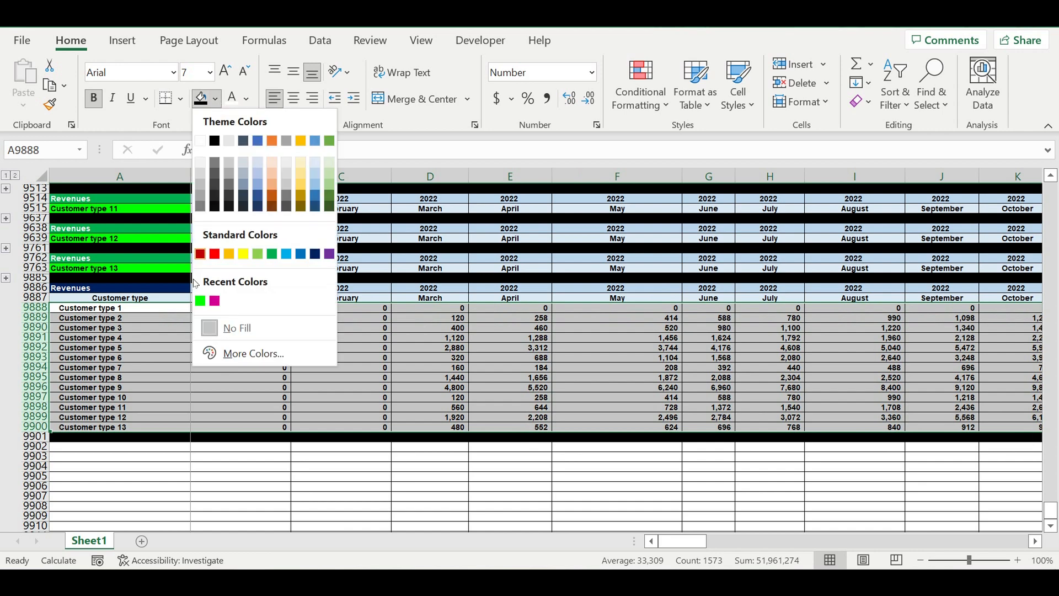
left_click(200, 298)
left_click(301, 388)
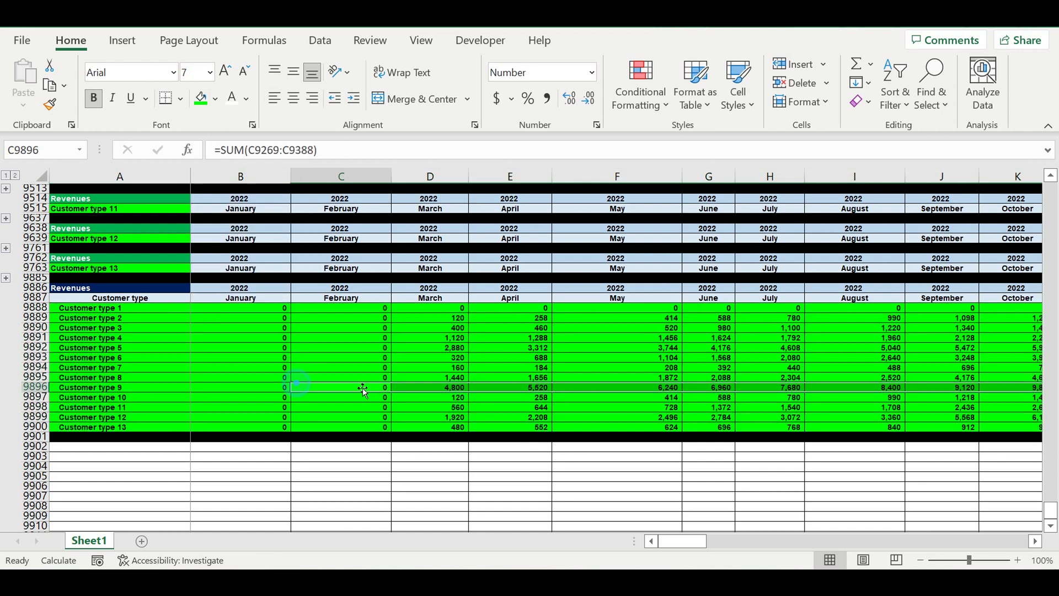
left_click(456, 359)
left_click(539, 339)
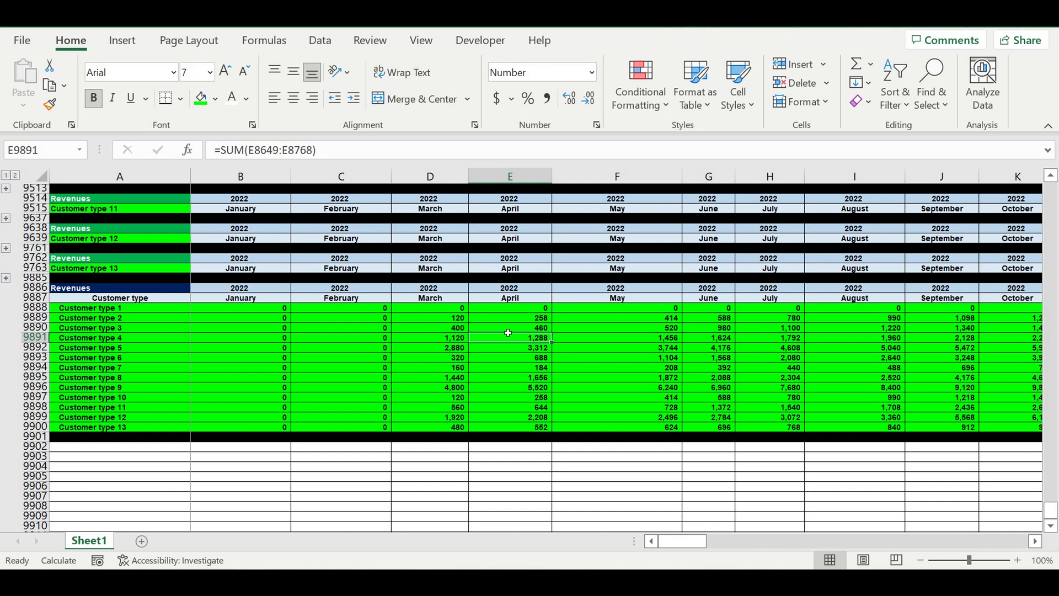
left_click(390, 337)
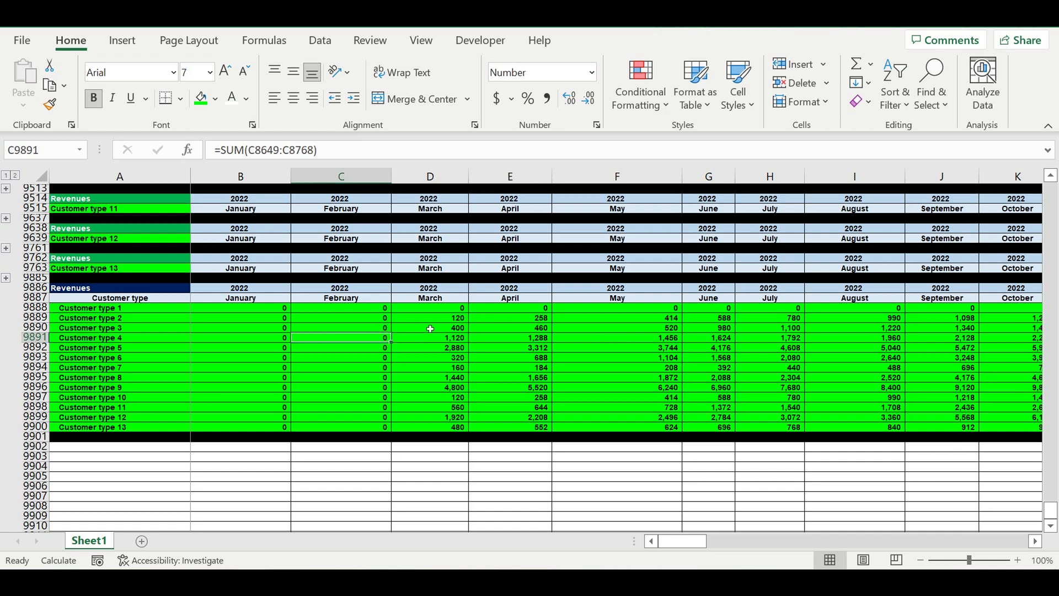